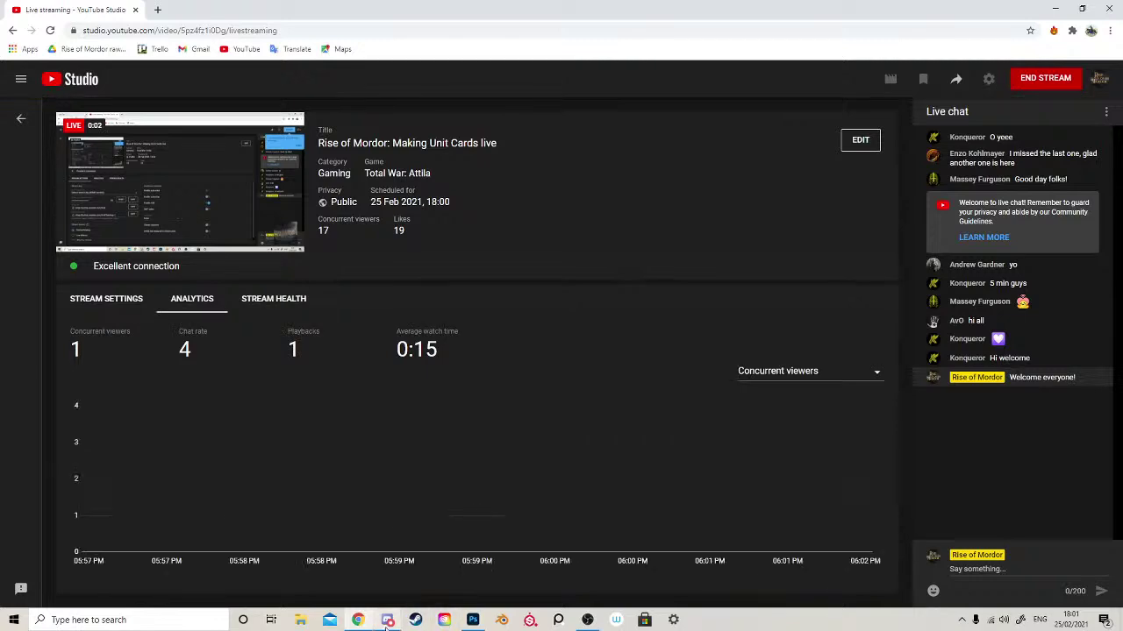
- Minimise the browser's live stream page and the Photoshop home screen to clear the desktop
{"action": "mouse_move", "coordinate": [366, 624]}
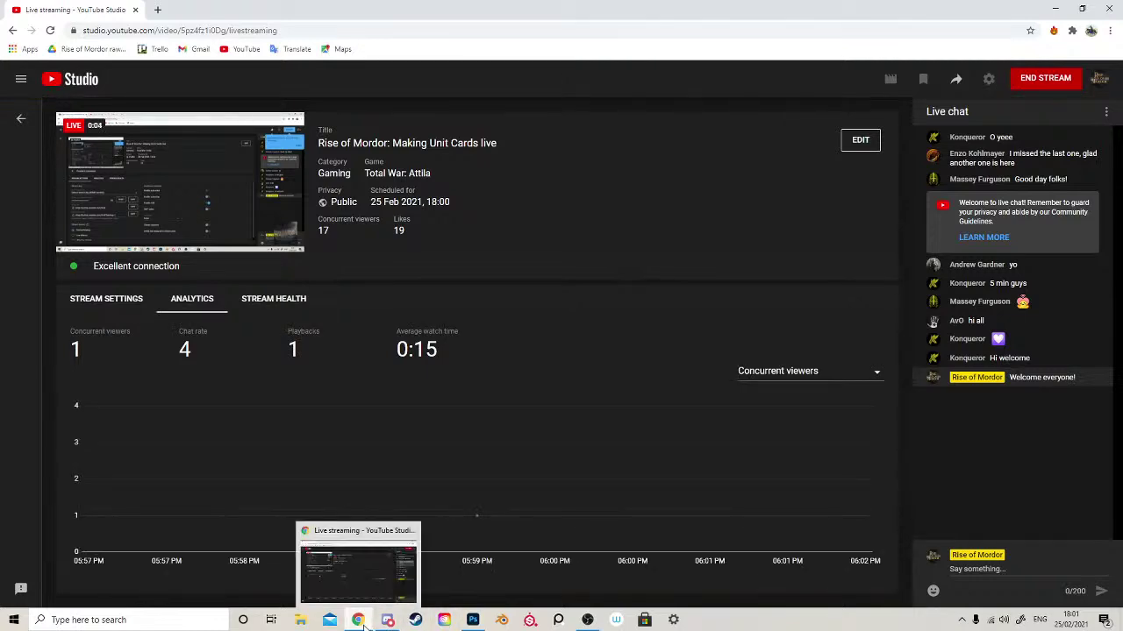
{"action": "left_click", "coordinate": [367, 624]}
{"action": "mouse_move", "coordinate": [432, 623]}
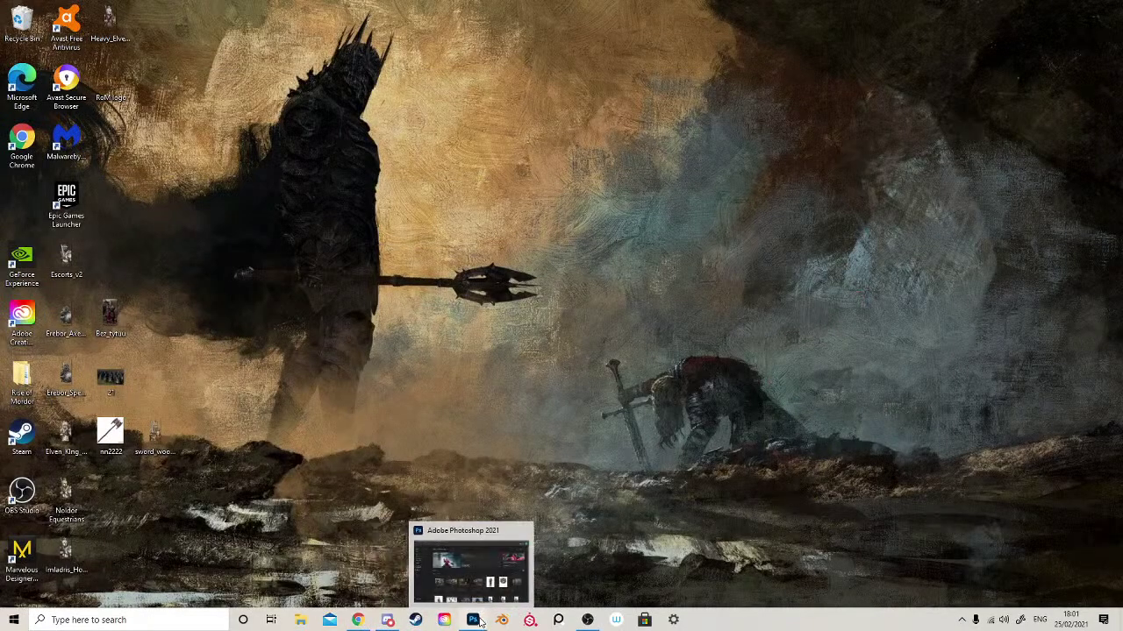
{"action": "left_click", "coordinate": [471, 620]}
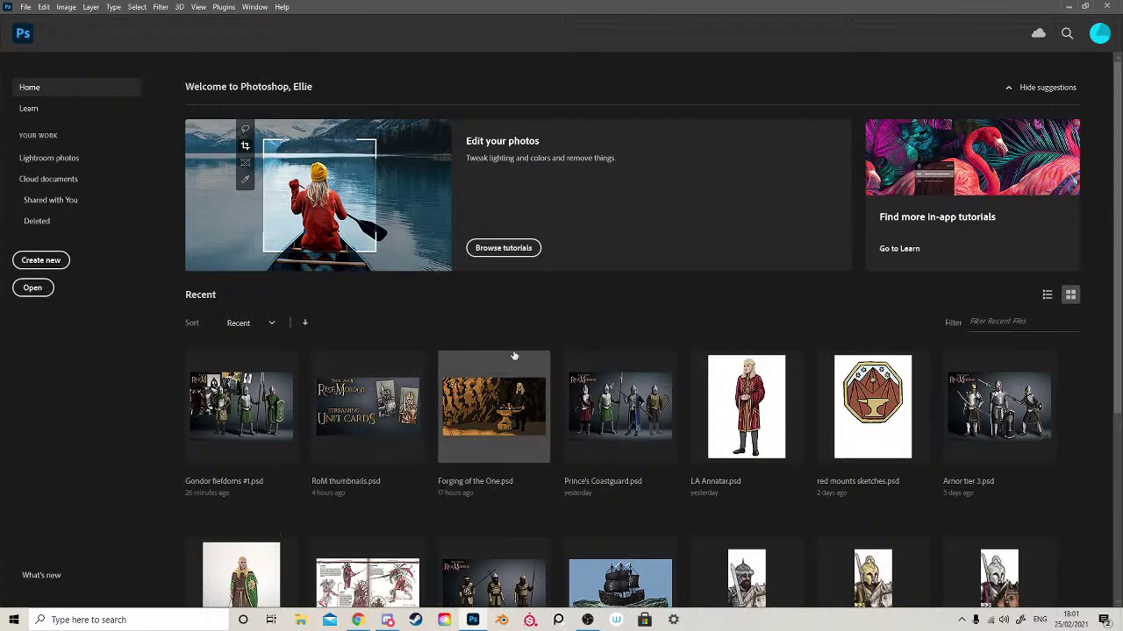
{"action": "left_click", "coordinate": [1068, 6]}
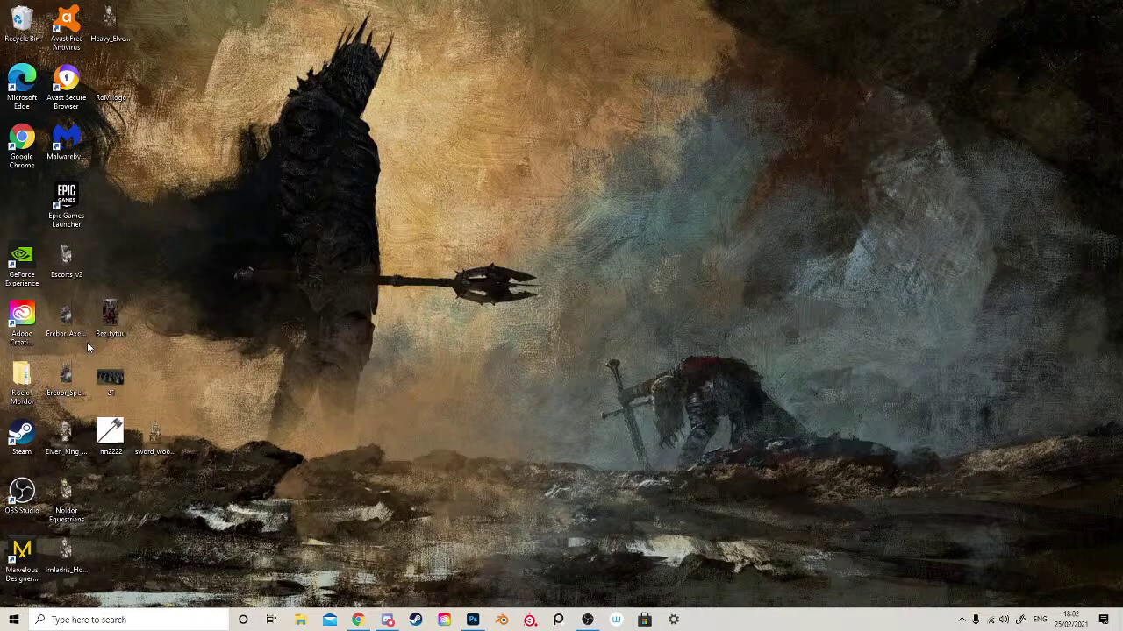
- Open the image 21 from the desktop in Photos and enlarge the rows of armoured axe soldiers
{"action": "double_click", "coordinate": [113, 379]}
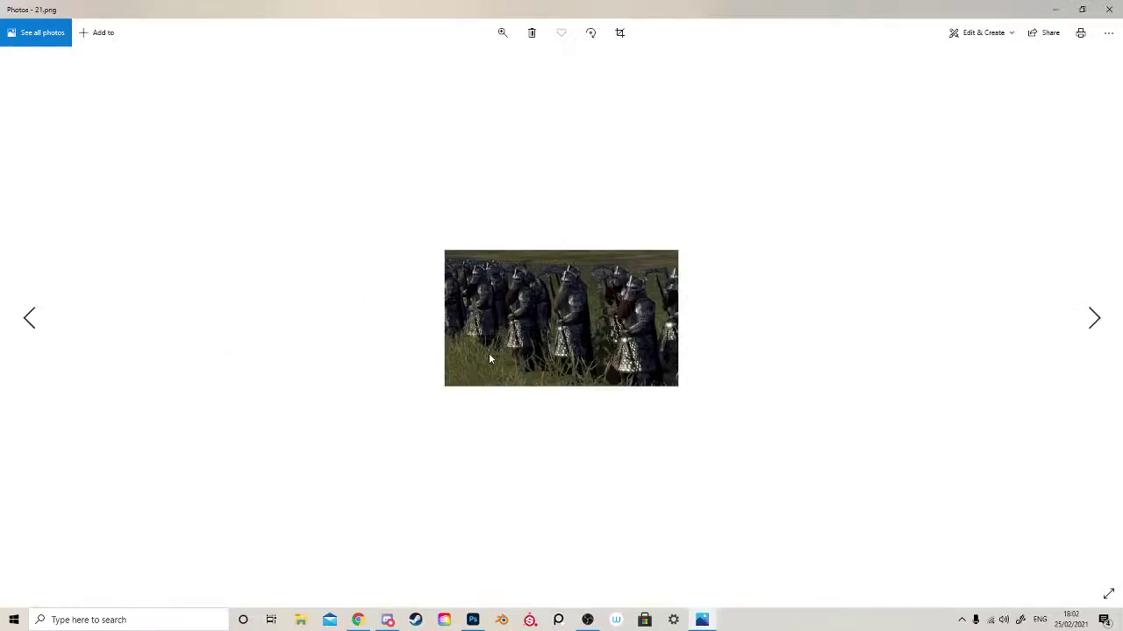
{"action": "scroll", "coordinate": [527, 376], "scroll_direction": "up", "scroll_amount": 3}
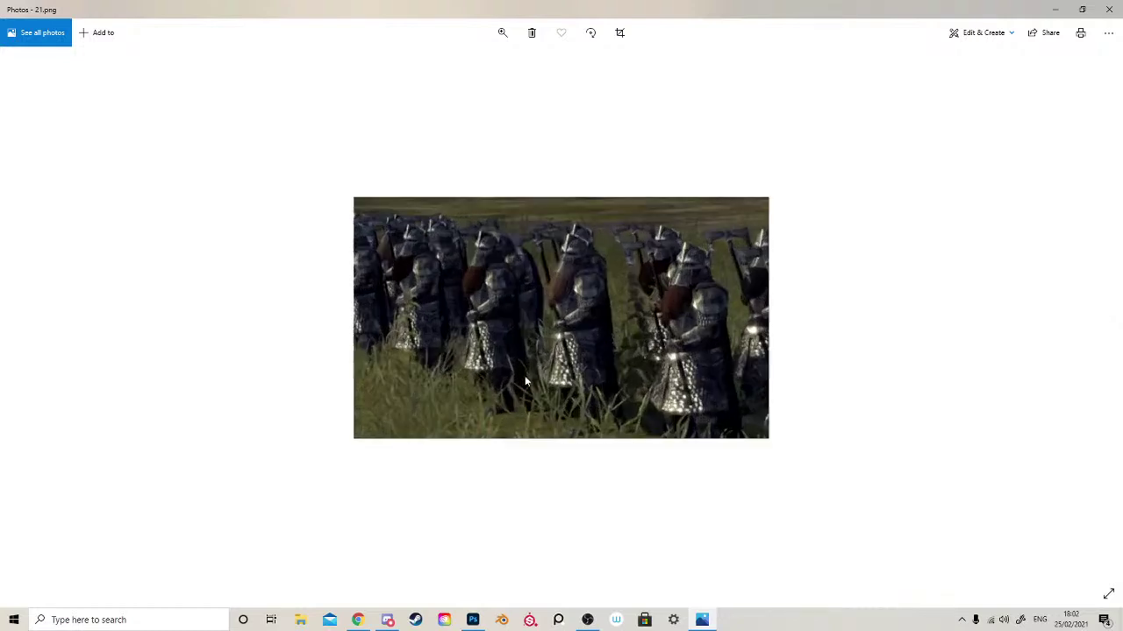
{"action": "scroll", "coordinate": [516, 378], "scroll_direction": "up", "scroll_amount": 2}
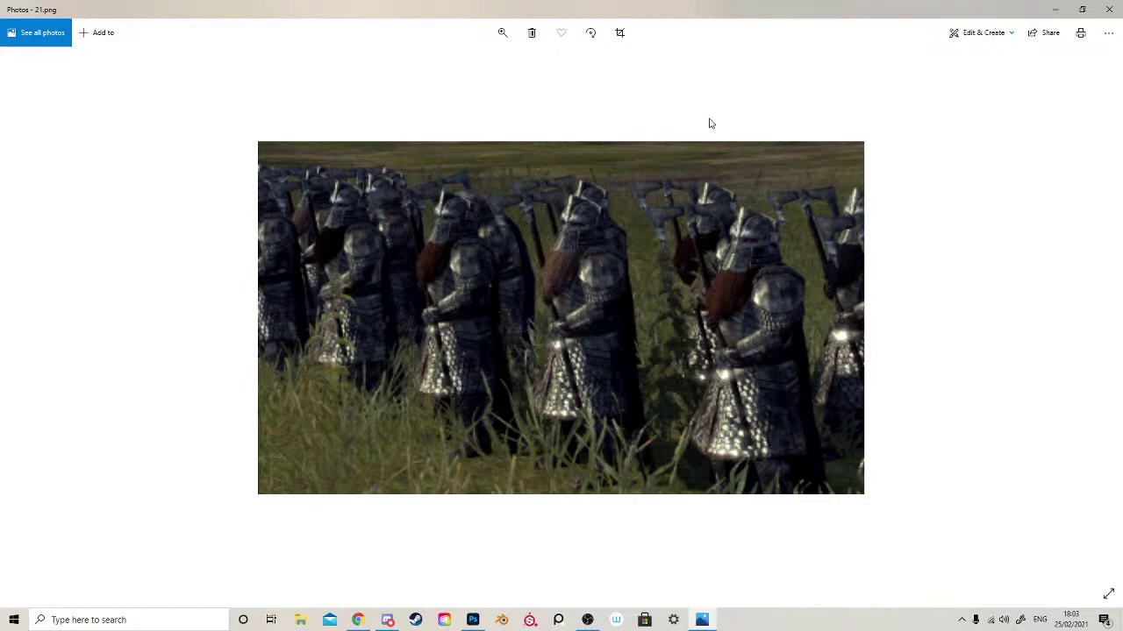
{"action": "left_click", "coordinate": [1054, 9]}
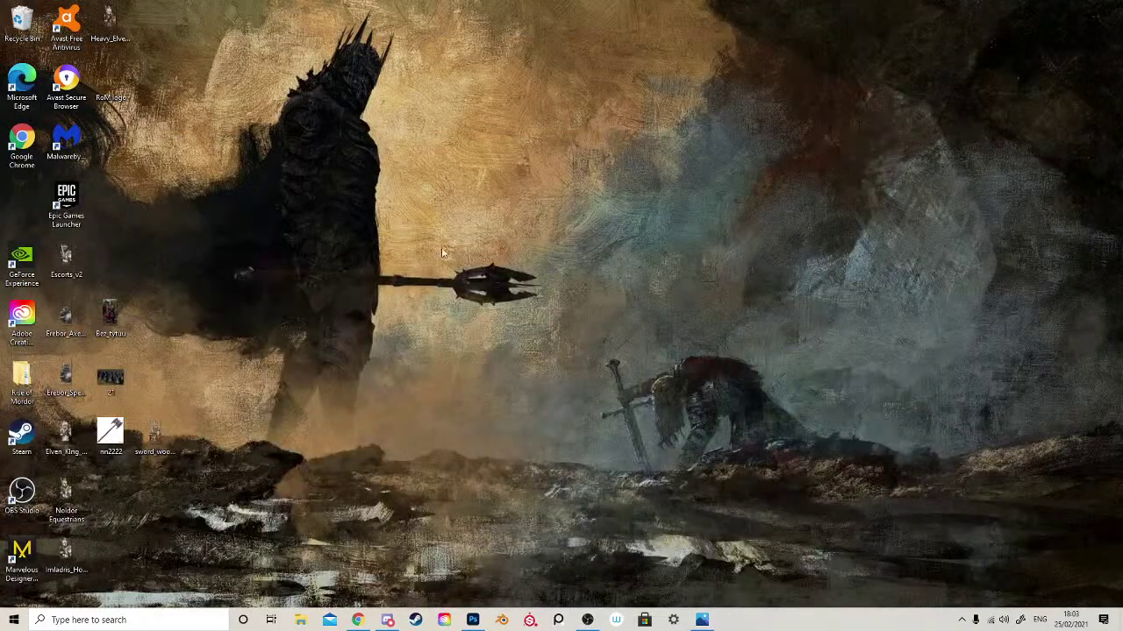
{"action": "left_click", "coordinate": [705, 621]}
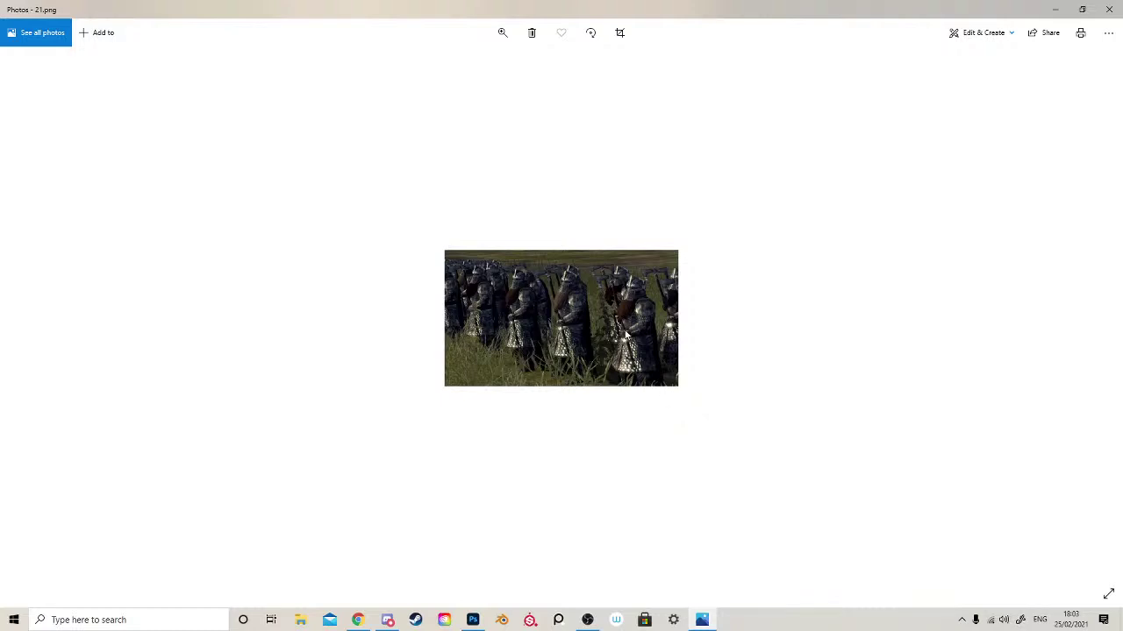
{"action": "left_click", "coordinate": [502, 33]}
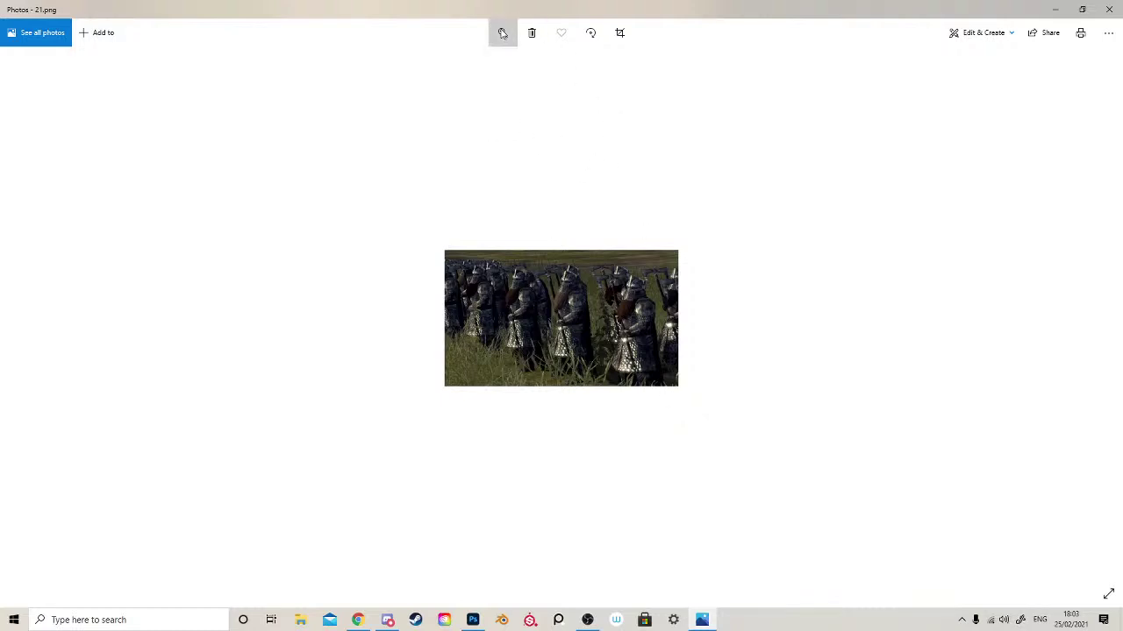
{"action": "left_click", "coordinate": [594, 401]}
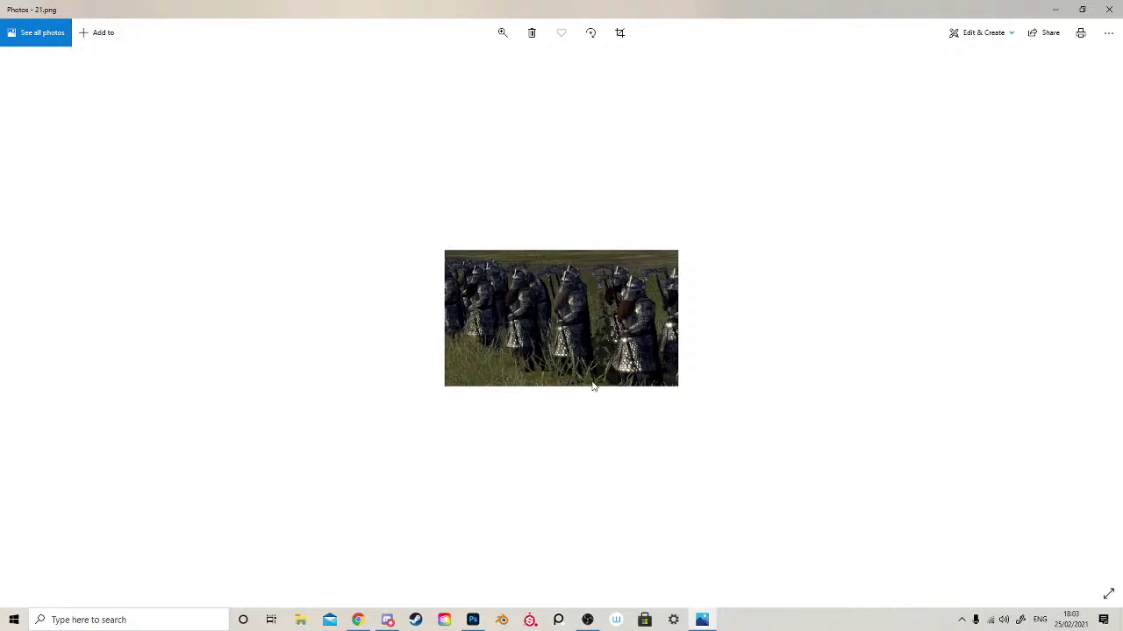
{"action": "scroll", "coordinate": [591, 384], "scroll_direction": "up", "scroll_amount": 3}
{"action": "scroll", "coordinate": [557, 351], "scroll_direction": "up", "scroll_amount": 1}
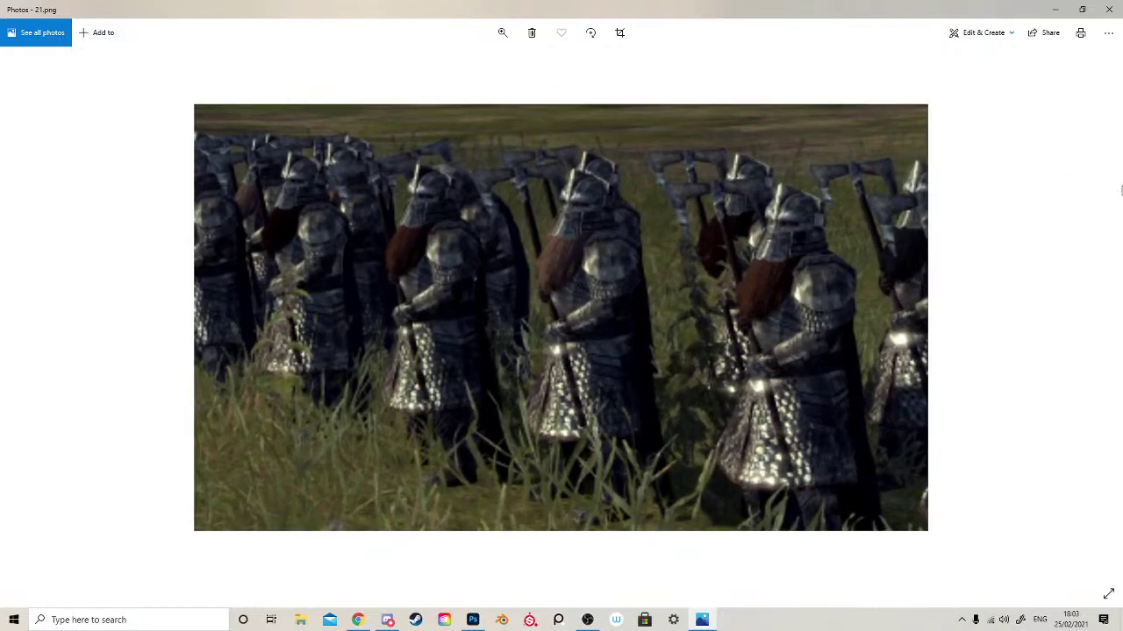
- Take the Photos window out of full size, narrow it around the front soldiers and park it on the right side of the desktop as reference
{"action": "double_click", "coordinate": [808, 12]}
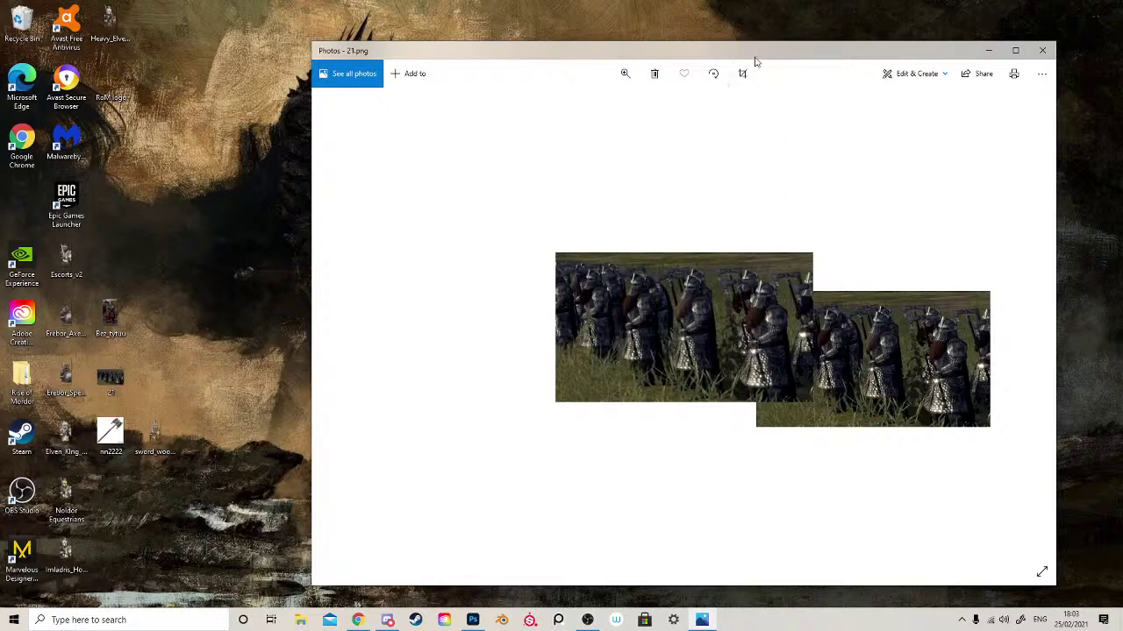
{"action": "left_click_drag", "start_coordinate": [756, 53], "coordinate": [609, 30]}
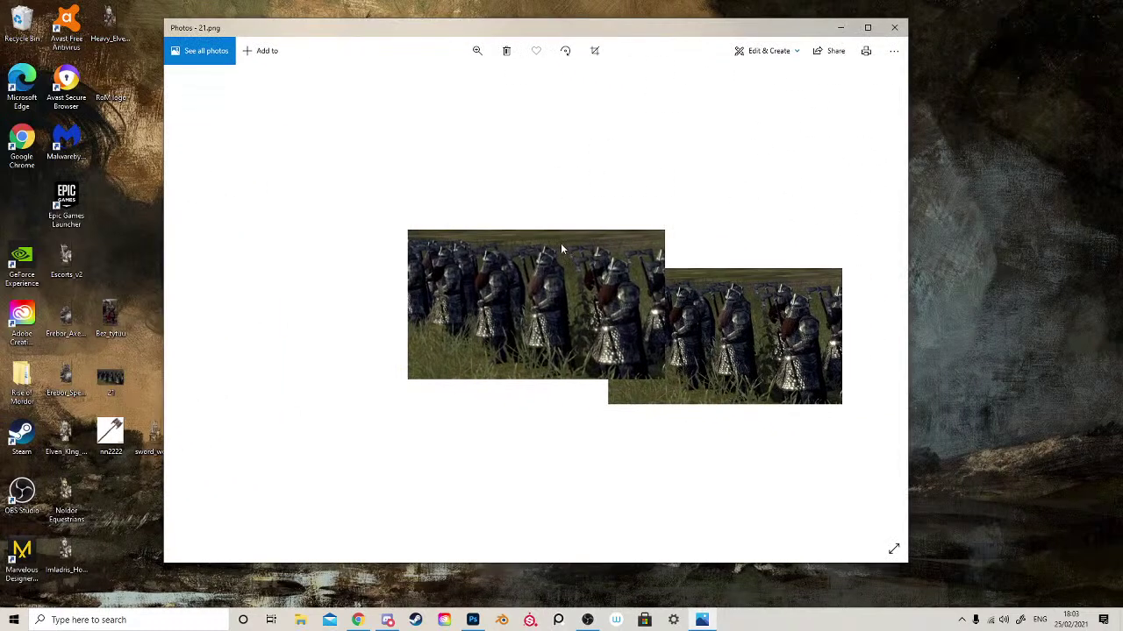
{"action": "scroll", "coordinate": [573, 280], "scroll_direction": "up", "scroll_amount": 1}
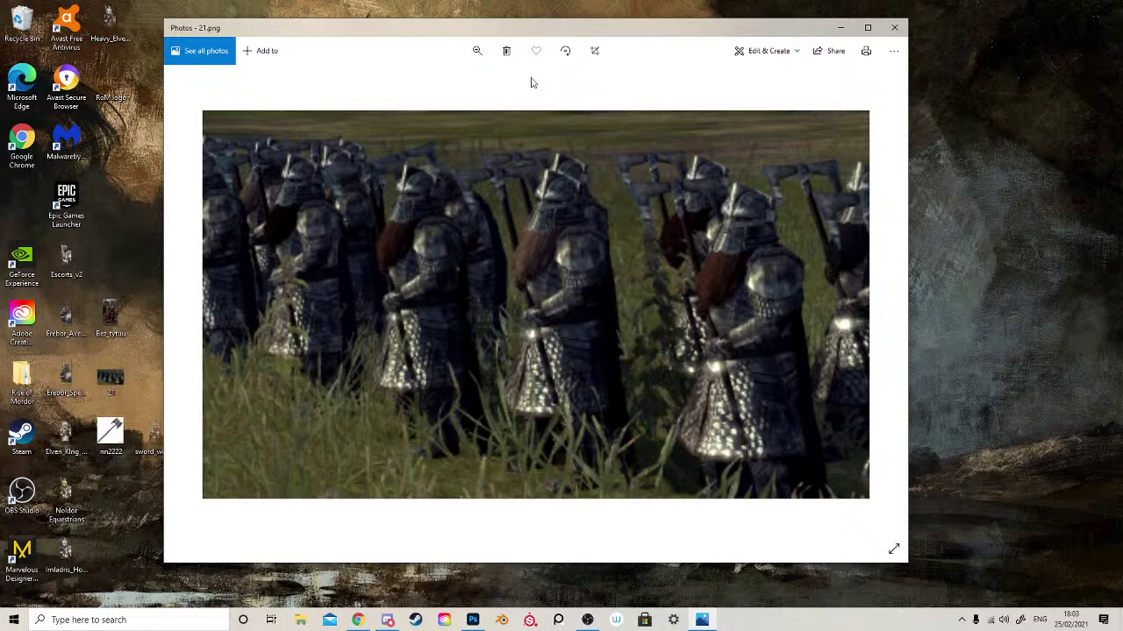
{"action": "left_click_drag", "start_coordinate": [615, 19], "coordinate": [599, 99]}
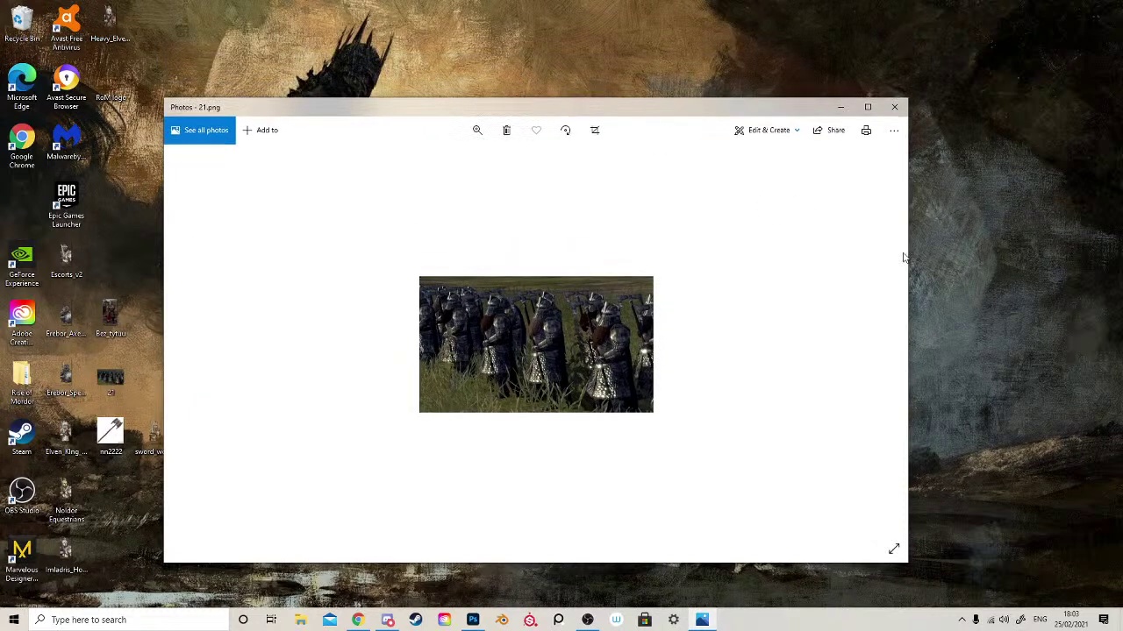
{"action": "left_click_drag", "start_coordinate": [909, 299], "coordinate": [575, 294]}
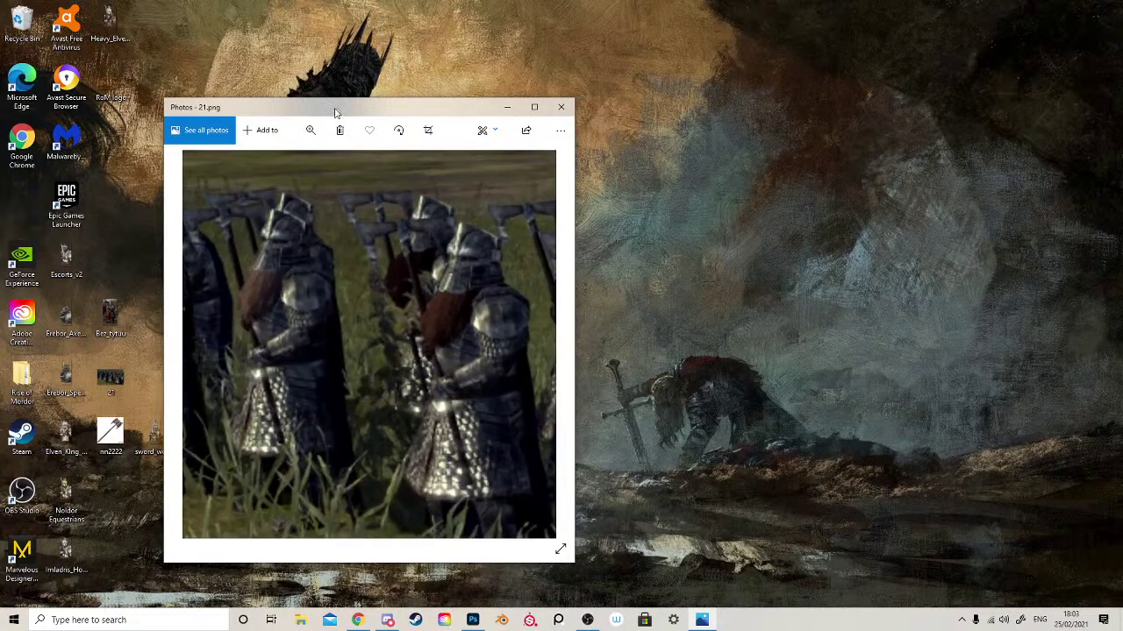
{"action": "left_click_drag", "start_coordinate": [335, 116], "coordinate": [874, 35]}
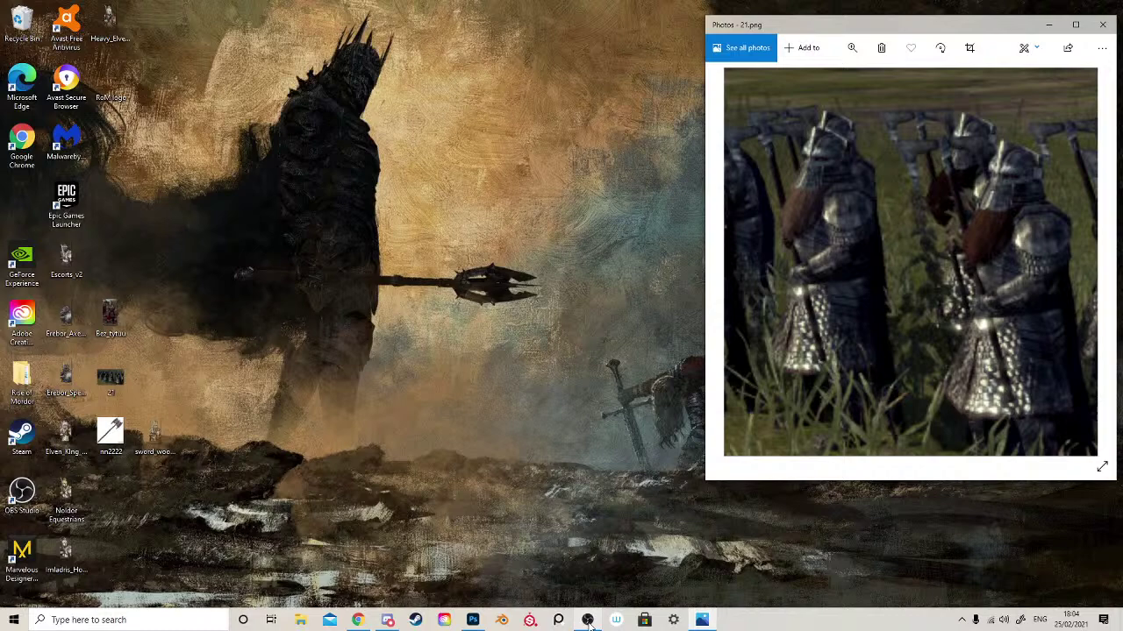
{"action": "mouse_move", "coordinate": [588, 621]}
{"action": "mouse_move", "coordinate": [583, 599]}
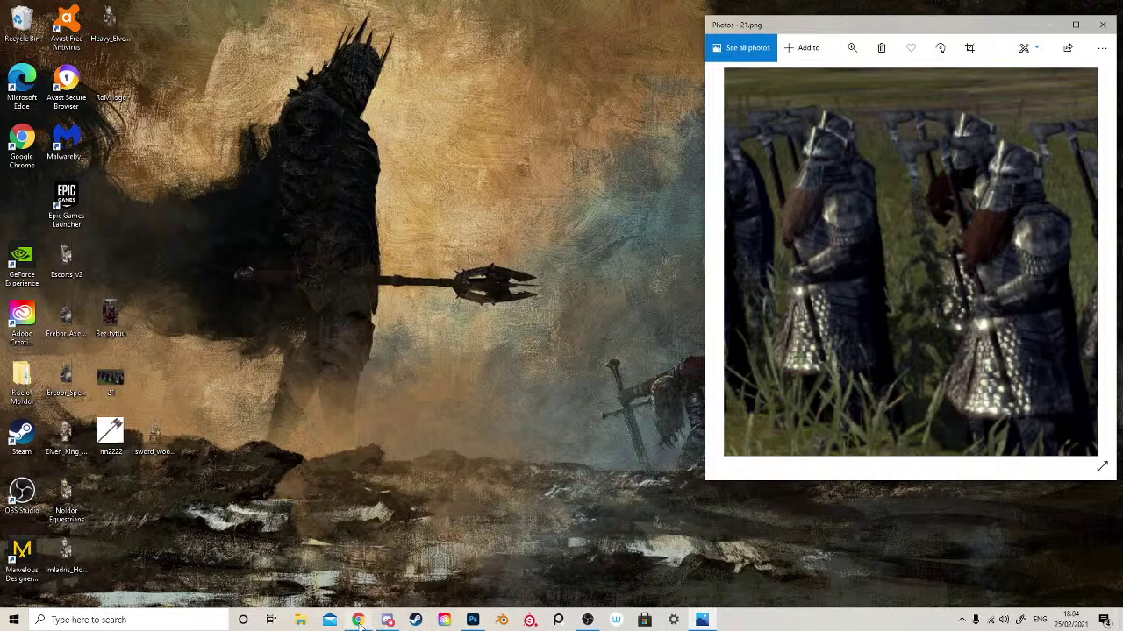
{"action": "mouse_move", "coordinate": [356, 622]}
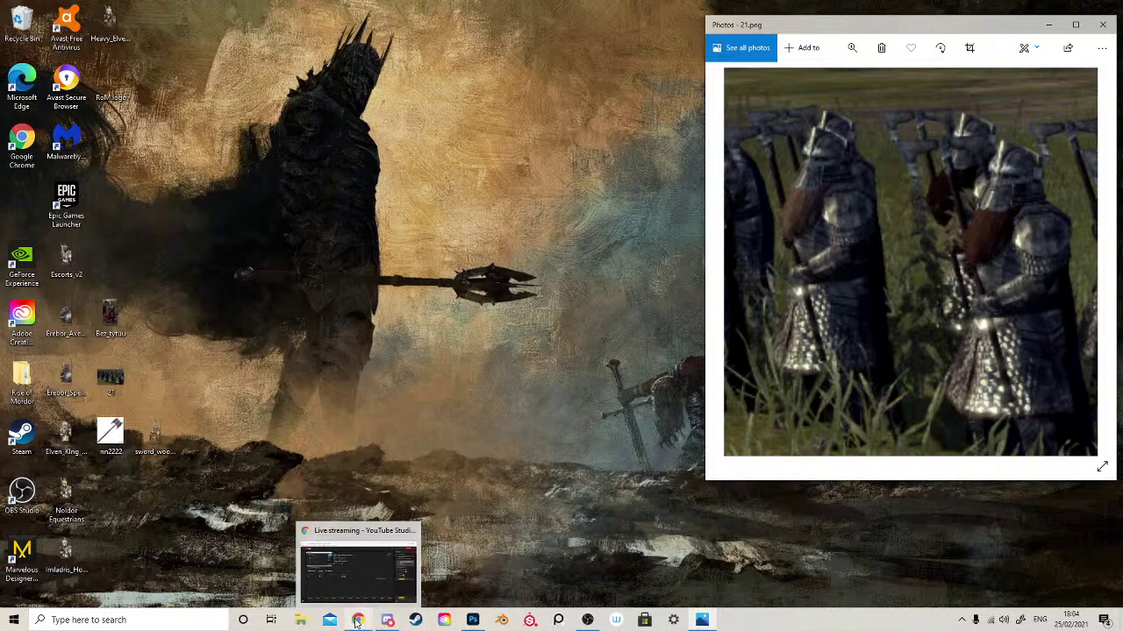
{"action": "left_click", "coordinate": [340, 321]}
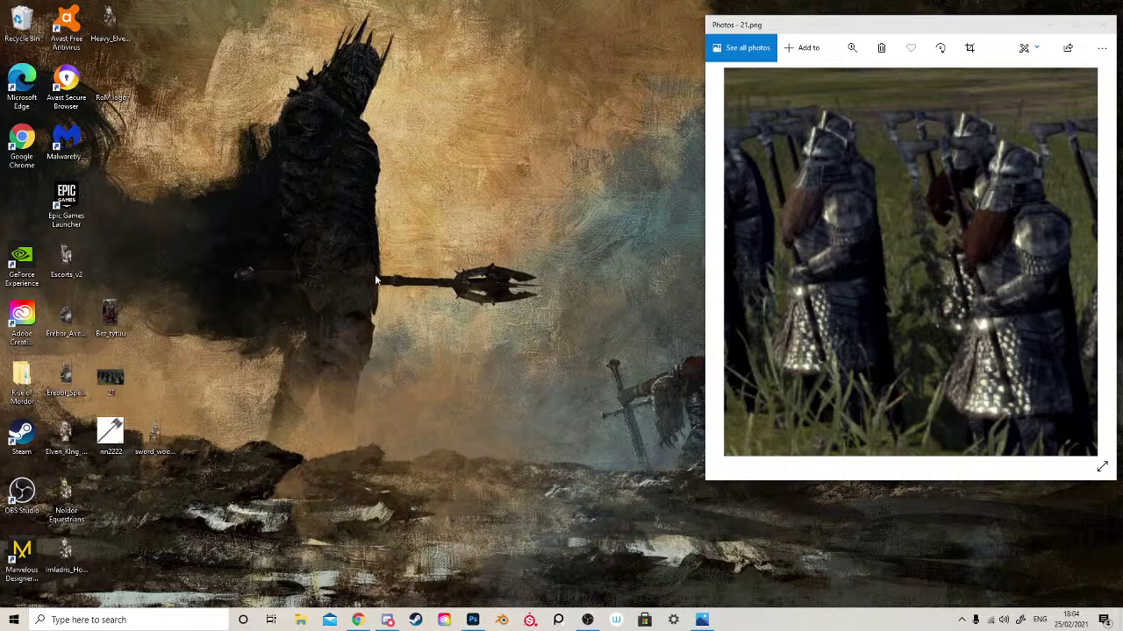
- Open the Erebor Axes t2 UC image from HardDrive (D:) in Photoshop
{"action": "left_click", "coordinate": [302, 620]}
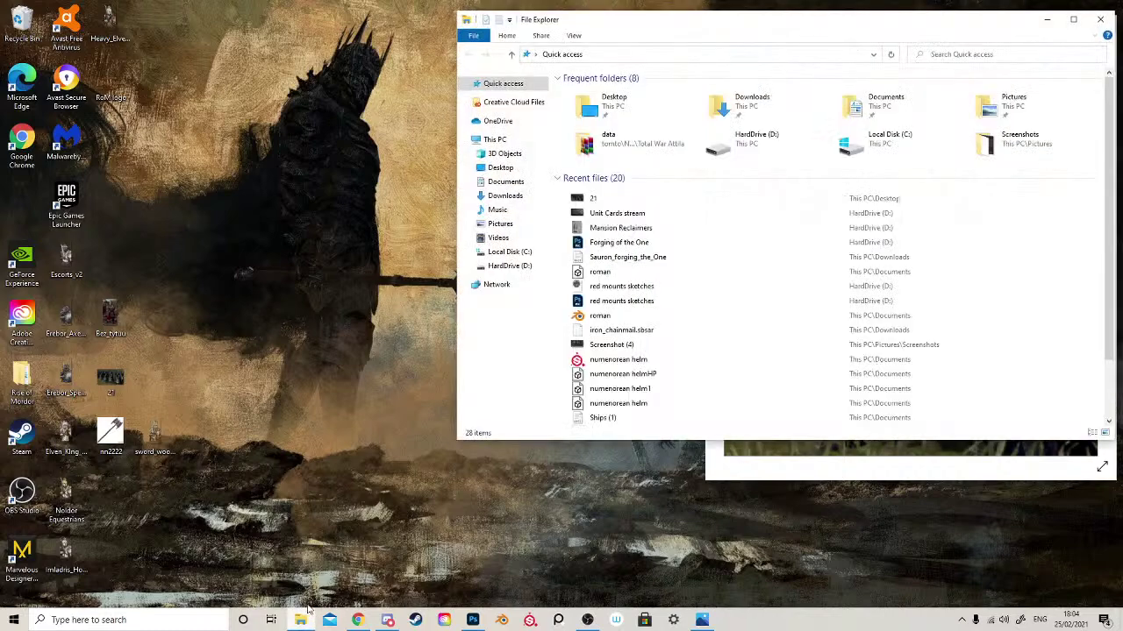
{"action": "left_click", "coordinate": [509, 266]}
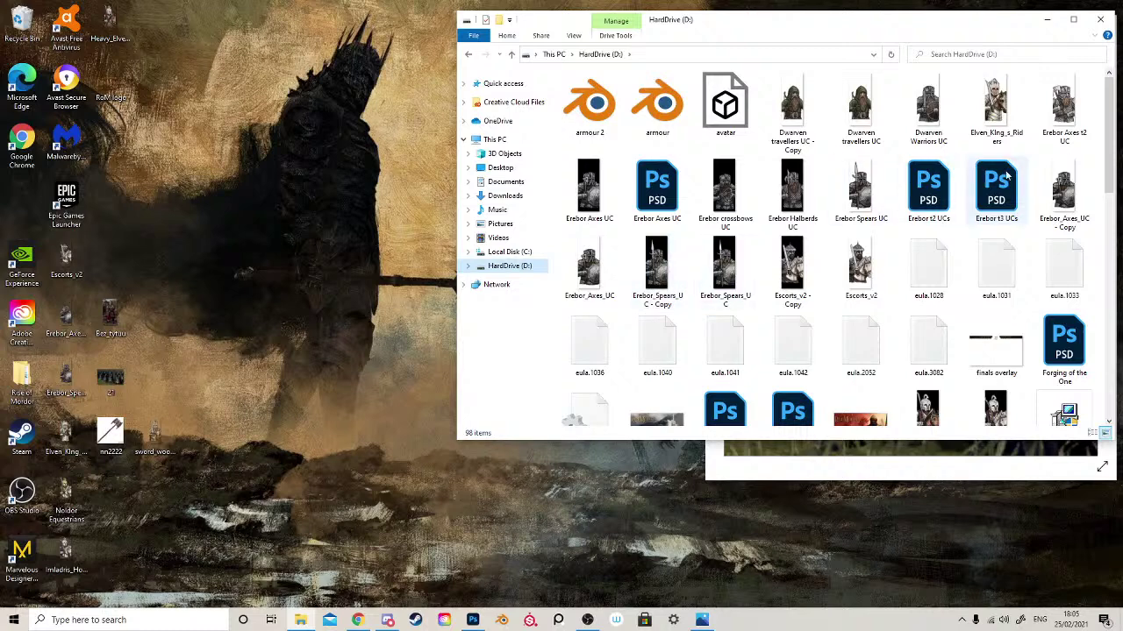
{"action": "left_click", "coordinate": [1056, 122]}
{"action": "right_click", "coordinate": [1058, 120]}
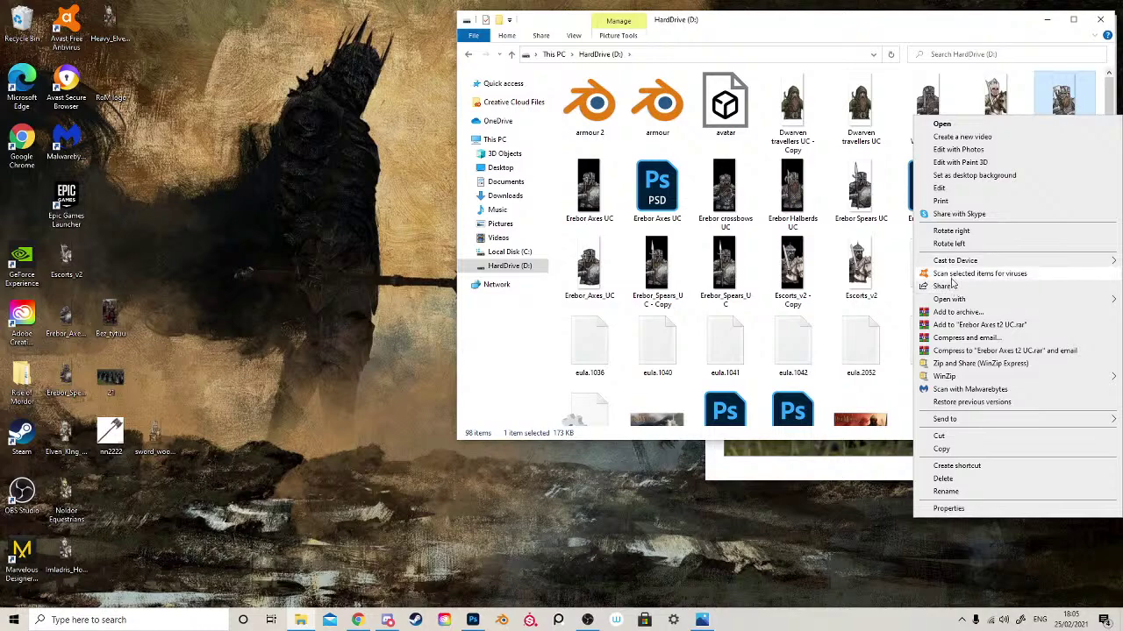
{"action": "mouse_move", "coordinate": [954, 305]}
{"action": "left_click", "coordinate": [853, 302]}
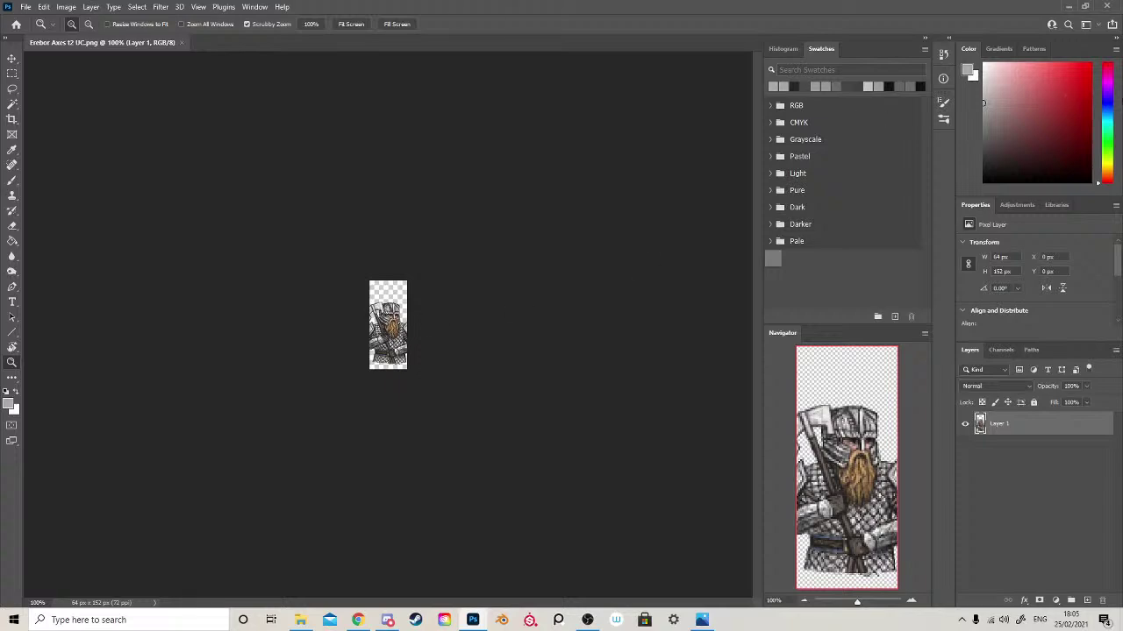
- Shrink the Photoshop window so it sits beside the reference image, and close the File Explorer window
{"action": "double_click", "coordinate": [1005, 6]}
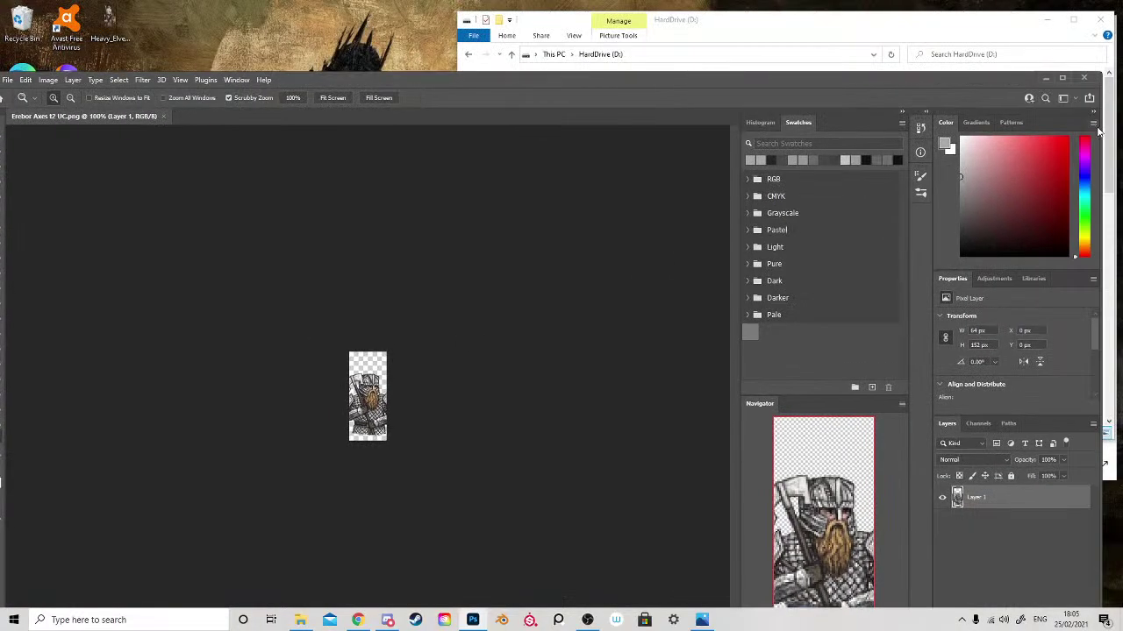
{"action": "left_click_drag", "start_coordinate": [1105, 136], "coordinate": [758, 136]}
{"action": "left_click_drag", "start_coordinate": [555, 77], "coordinate": [571, 14]}
{"action": "left_click", "coordinate": [961, 34]}
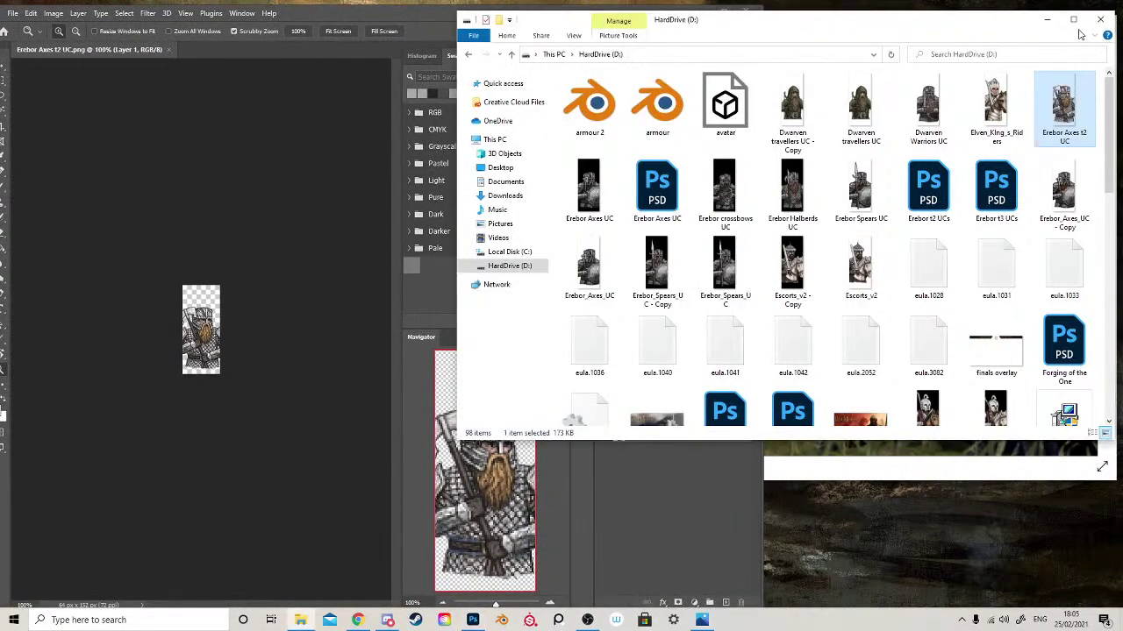
{"action": "left_click", "coordinate": [1100, 29]}
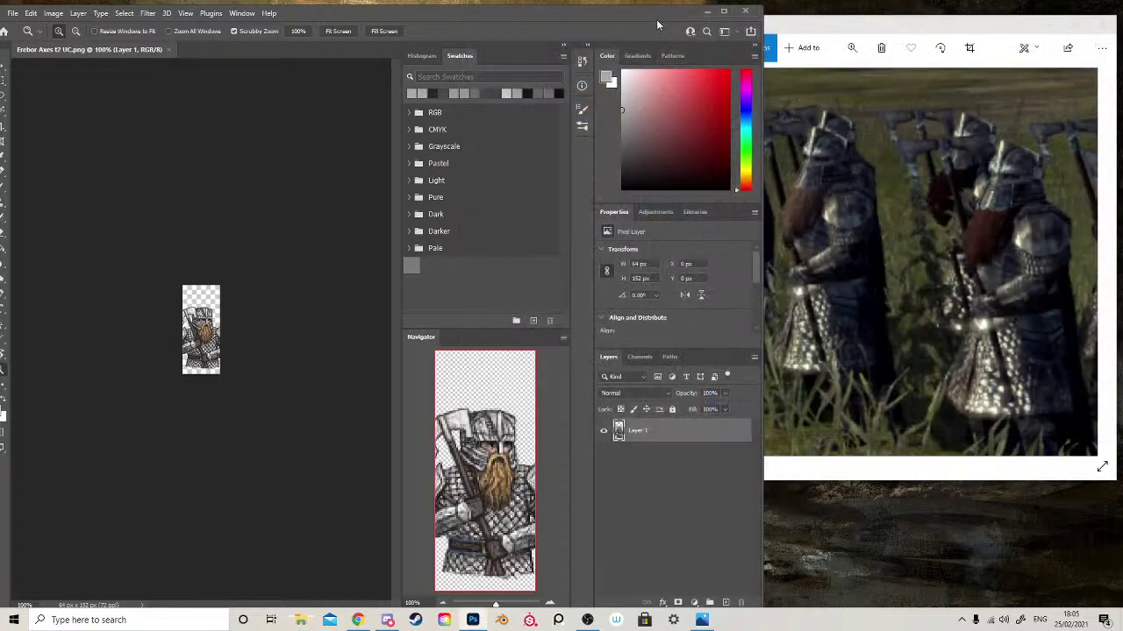
{"action": "left_click_drag", "start_coordinate": [656, 19], "coordinate": [671, 14]}
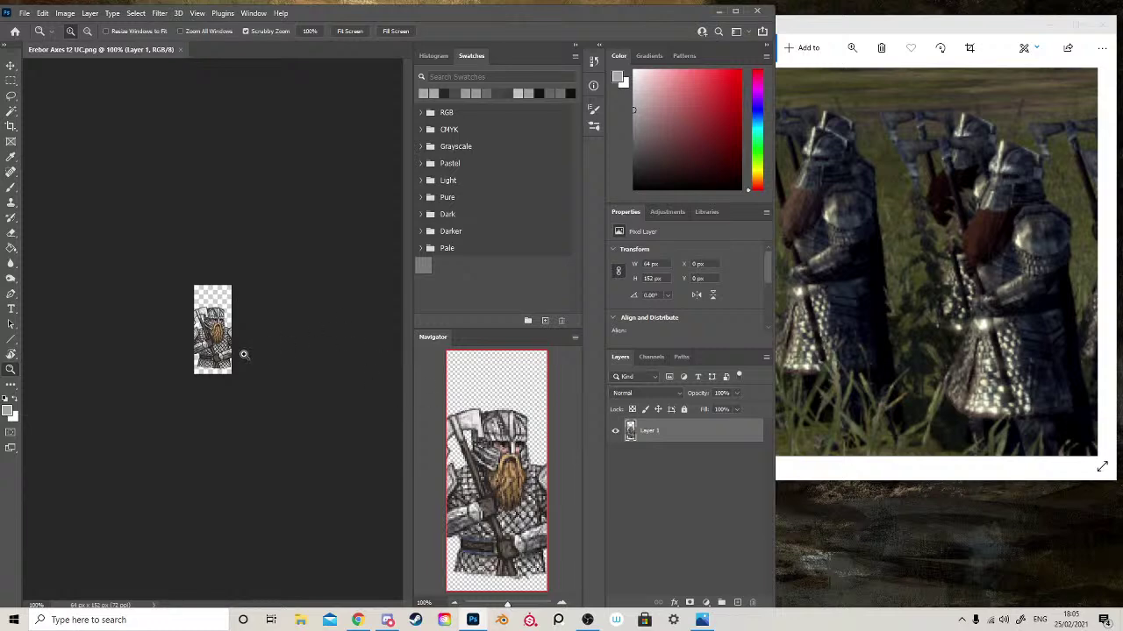
- Enlarge the Erebor Axes t2 unit card to about 492% and examine it next to the reference soldiers
{"action": "left_click_drag", "start_coordinate": [242, 353], "coordinate": [306, 448]}
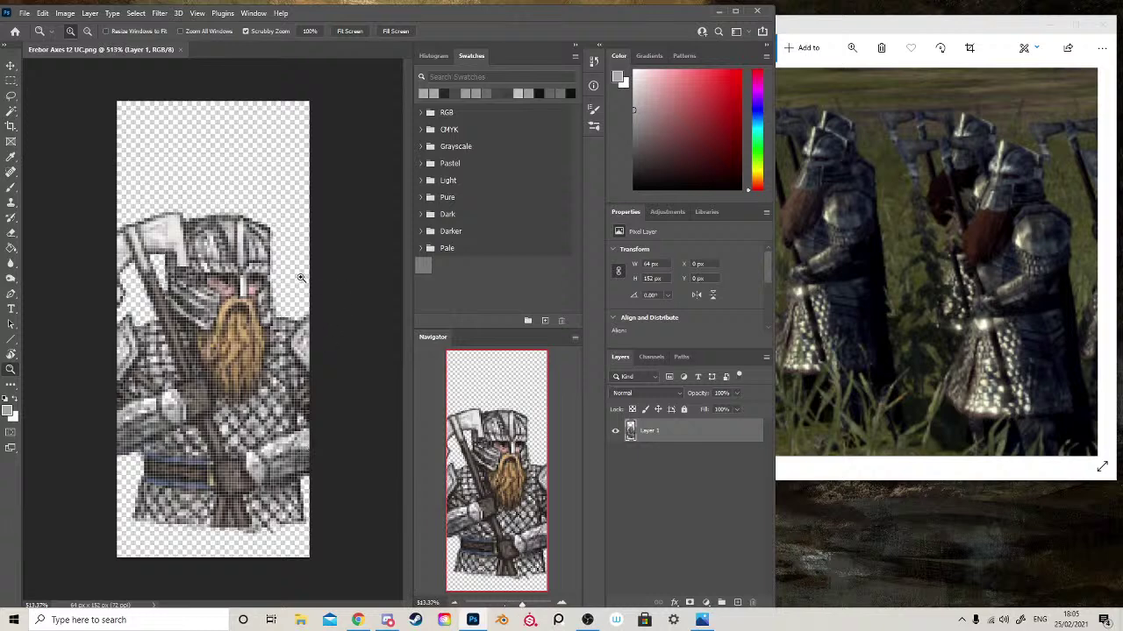
{"action": "left_click_drag", "start_coordinate": [308, 320], "coordinate": [302, 301]}
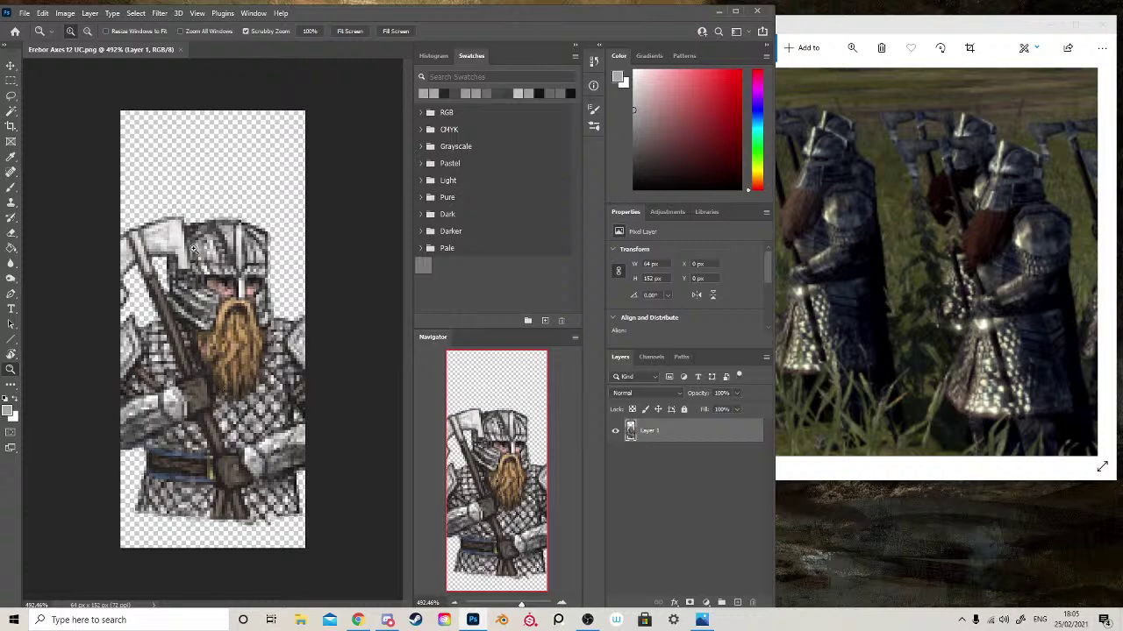
{"action": "left_click", "coordinate": [716, 14]}
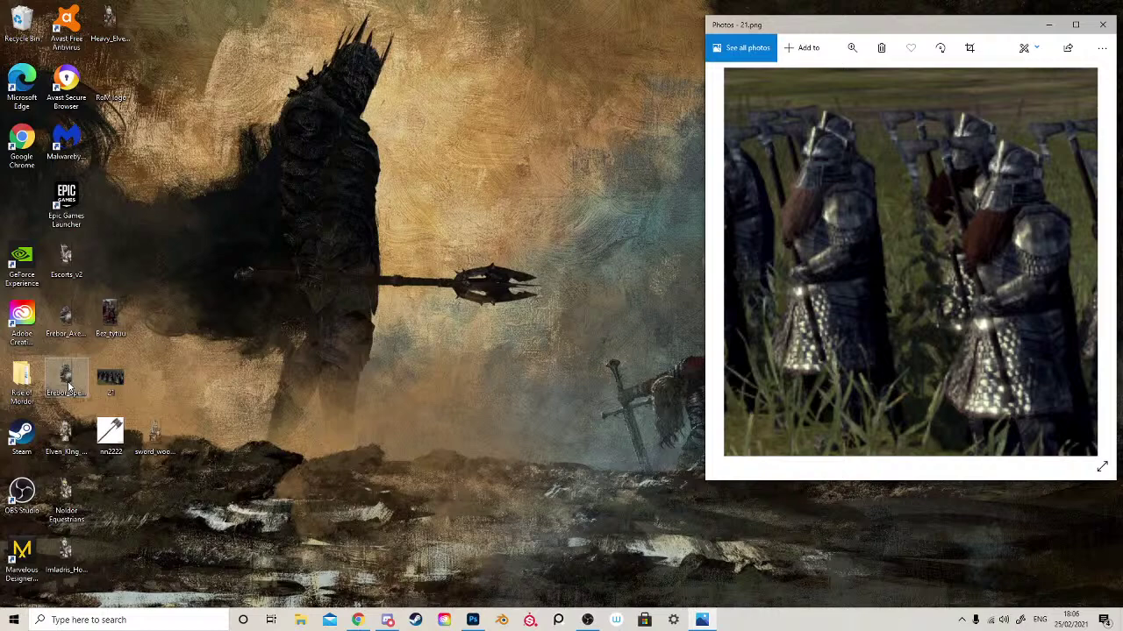
{"action": "left_click", "coordinate": [472, 619]}
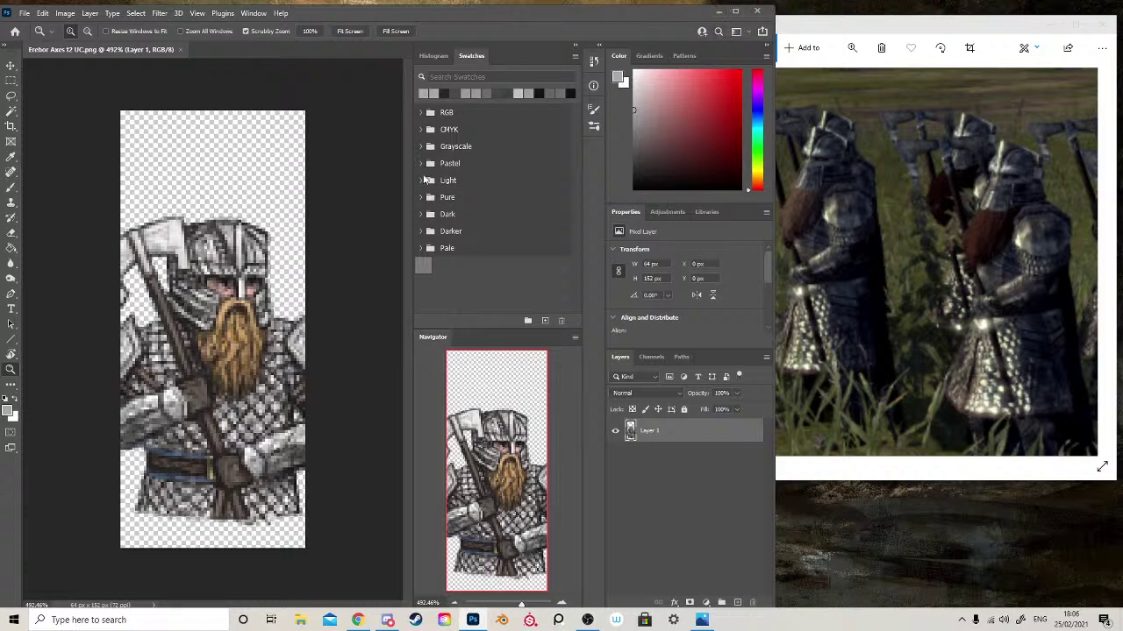
- Open the Erebor t3 UCs Photoshop document from HardDrive (D:)
{"action": "left_click", "coordinate": [717, 14]}
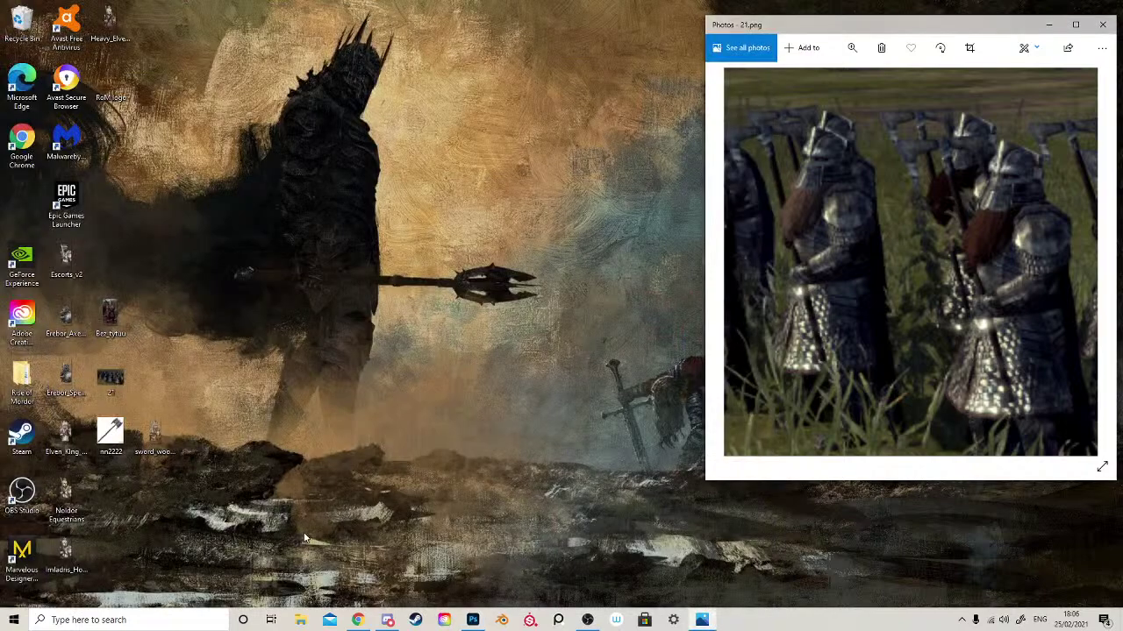
{"action": "left_click", "coordinate": [300, 620]}
{"action": "scroll", "coordinate": [645, 321], "scroll_direction": "down", "scroll_amount": 1}
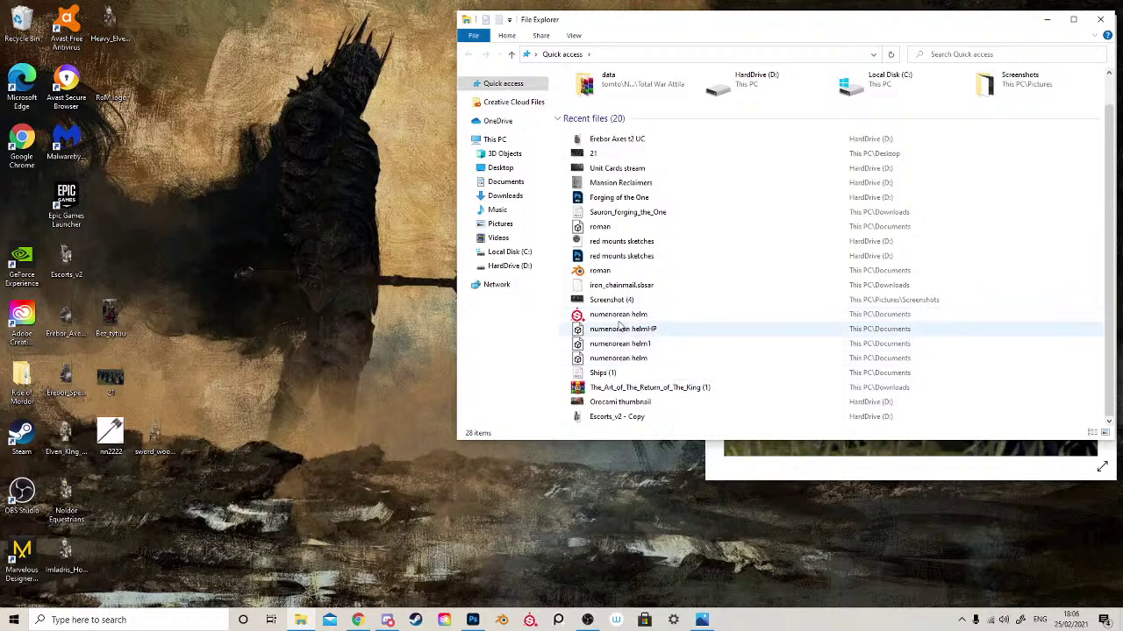
{"action": "left_click", "coordinate": [507, 266]}
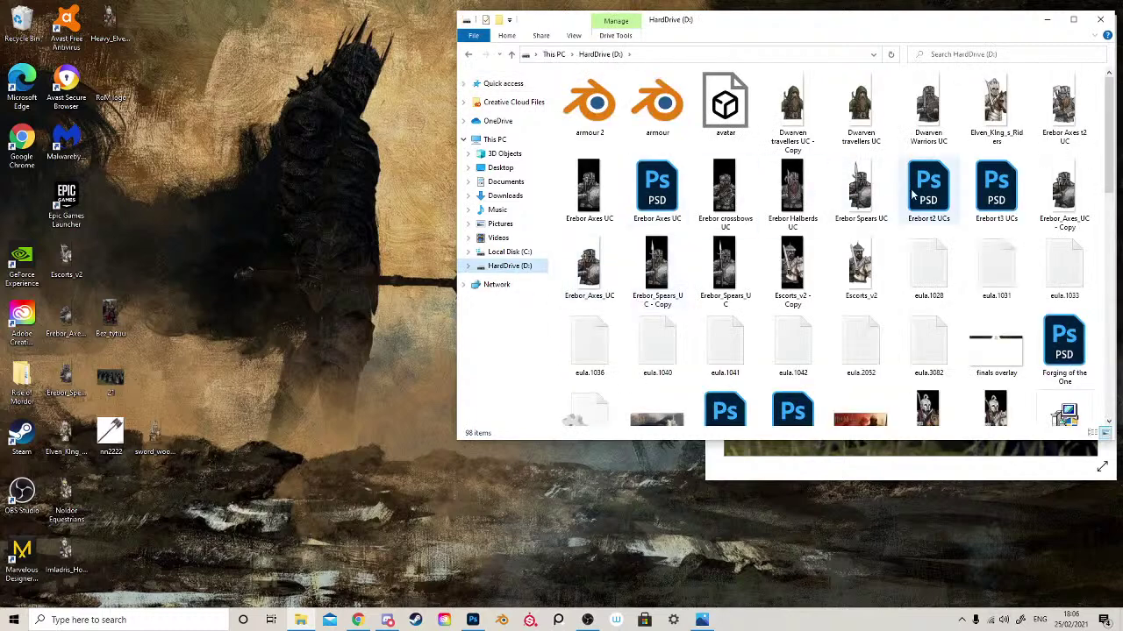
{"action": "scroll", "coordinate": [979, 300], "scroll_direction": "down", "scroll_amount": 10}
{"action": "scroll", "coordinate": [929, 260], "scroll_direction": "up", "scroll_amount": 5}
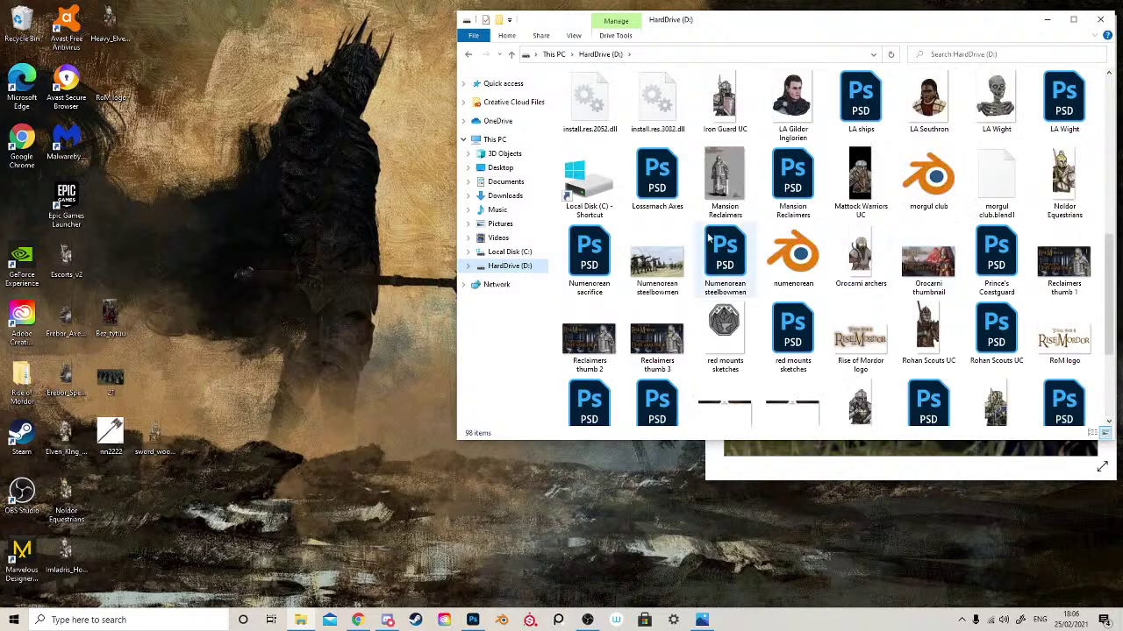
{"action": "scroll", "coordinate": [646, 215], "scroll_direction": "up", "scroll_amount": 3}
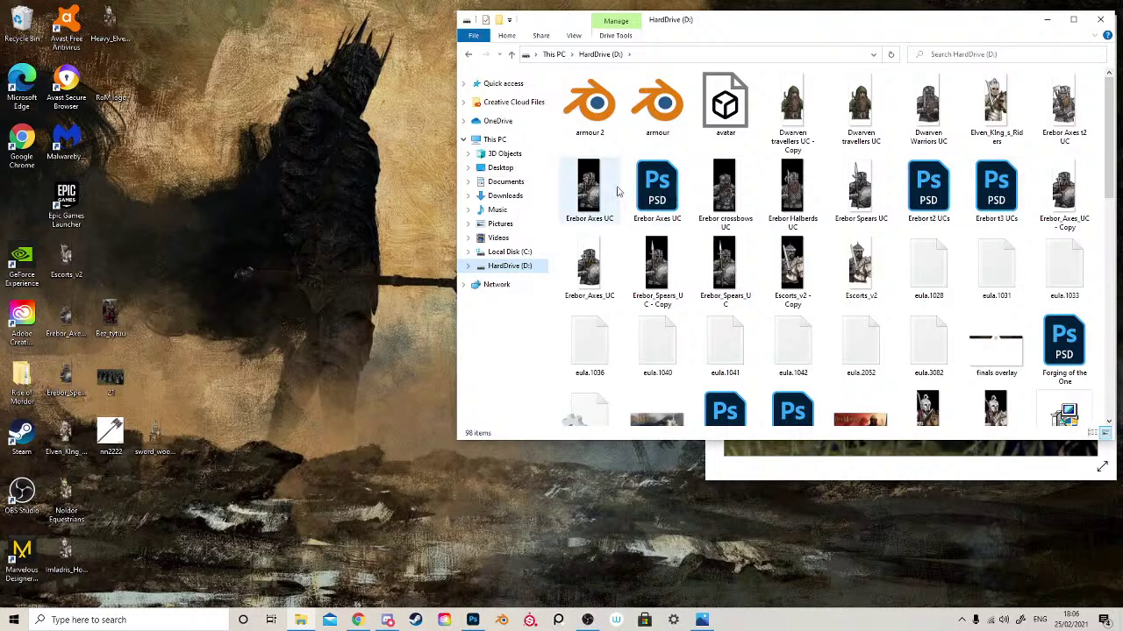
{"action": "double_click", "coordinate": [1002, 182]}
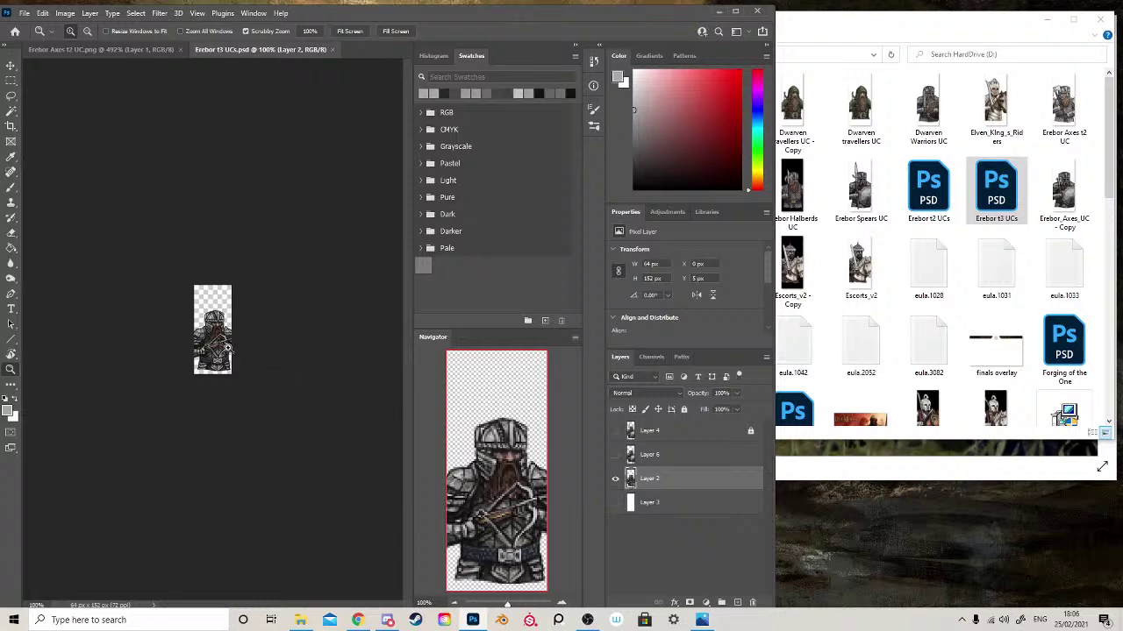
- Enlarge the Erebor t3 card to about 447% and inspect its hidden Layer 6 and Layer 4
{"action": "left_click_drag", "start_coordinate": [230, 349], "coordinate": [299, 420]}
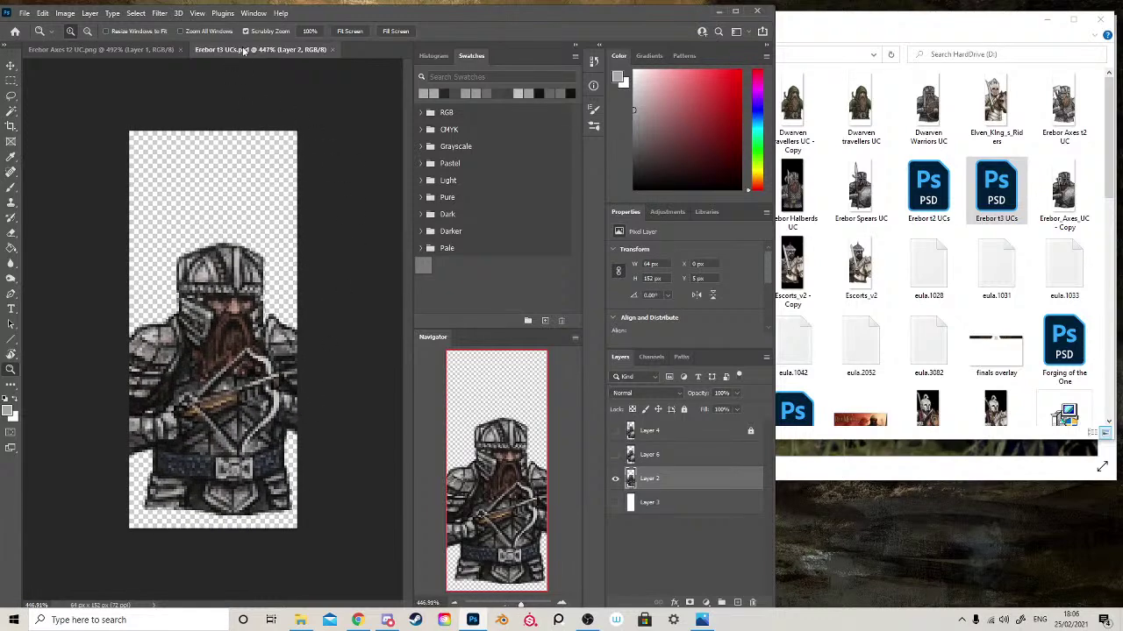
{"action": "left_click", "coordinate": [613, 454]}
{"action": "left_click", "coordinate": [613, 454]}
{"action": "left_click", "coordinate": [613, 430]}
{"action": "left_click", "coordinate": [613, 430]}
- Paste the armoured crossbow dwarf over the dwarf in the Erebor Axes t2 card and close the File Explorer window
{"action": "left_click", "coordinate": [126, 54]}
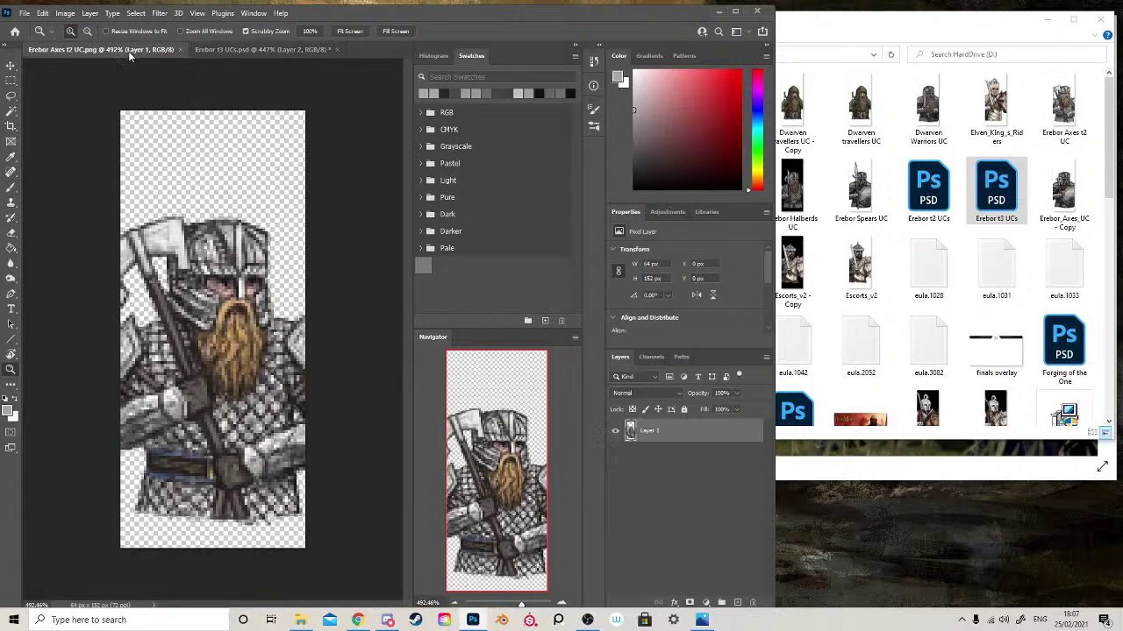
{"action": "key", "text": "ctrl+v"}
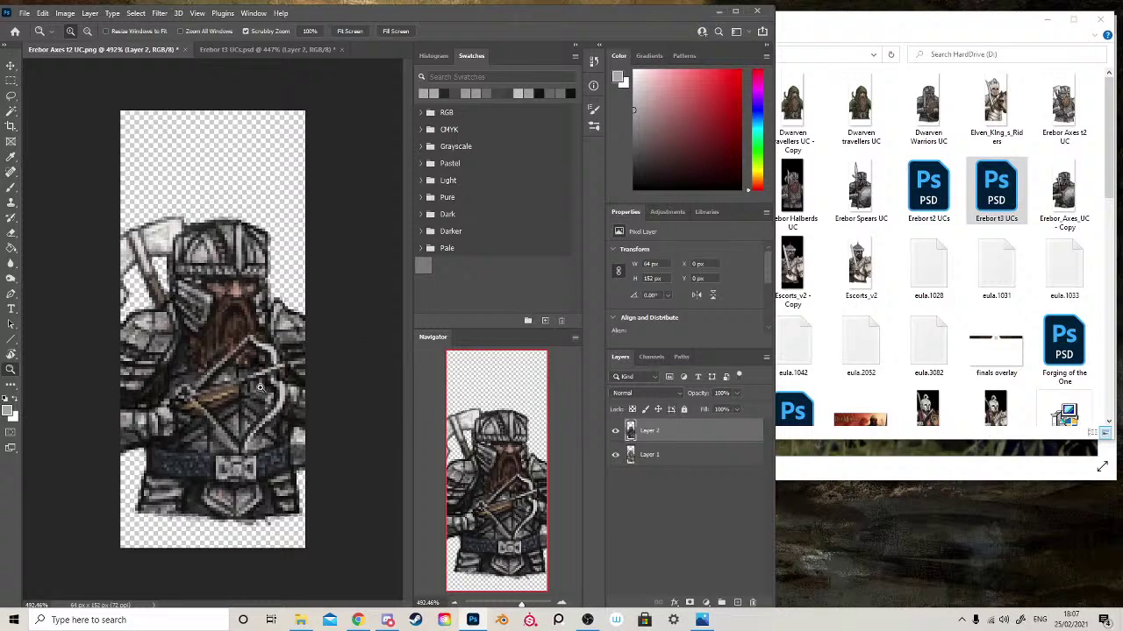
{"action": "left_click", "coordinate": [1099, 18]}
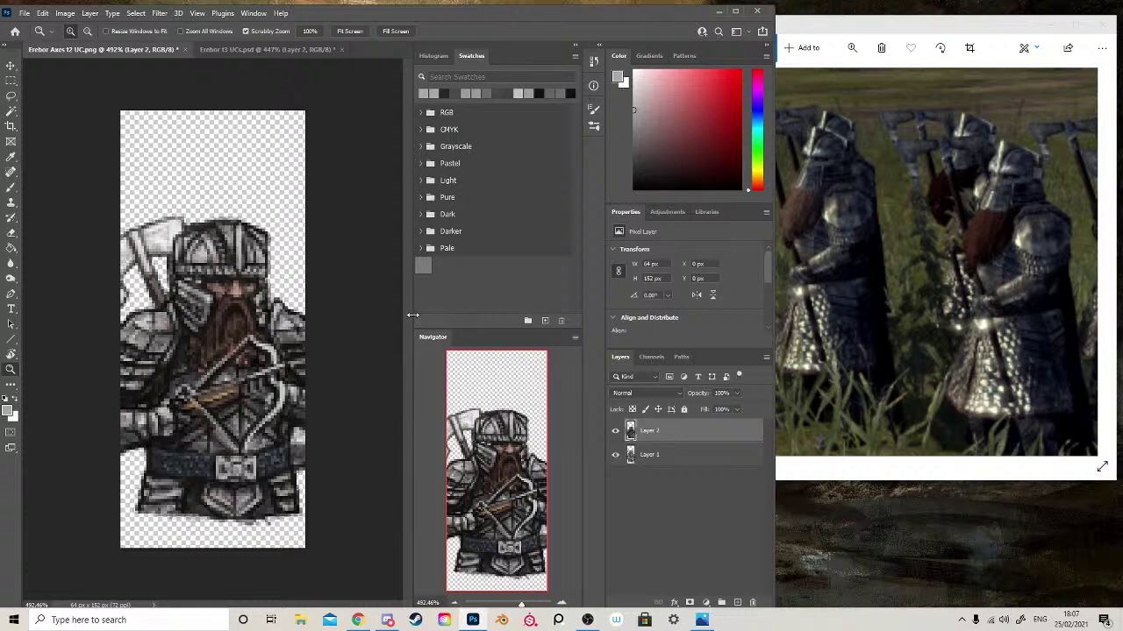
- Lasso the crossbow dwarf's head on Layer 2 and delete it to expose the axe dwarf's helmet and face, leaving nothing selected
{"action": "key", "text": "l"}
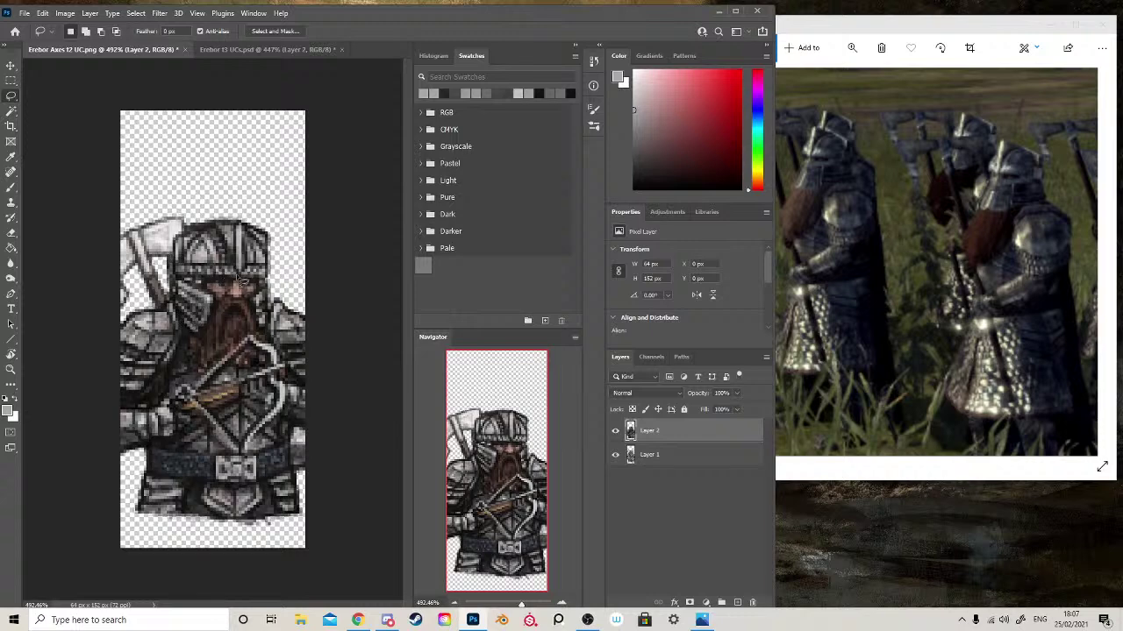
{"action": "left_click_drag", "start_coordinate": [225, 230], "coordinate": [262, 273]}
{"action": "left_click", "coordinate": [263, 273]}
{"action": "mouse_move", "coordinate": [172, 299]}
{"action": "left_mouse_down"}
{"action": "mouse_move", "coordinate": [191, 336]}
{"action": "mouse_move", "coordinate": [228, 344]}
{"action": "mouse_move", "coordinate": [276, 332]}
{"action": "mouse_move", "coordinate": [287, 256]}
{"action": "mouse_move", "coordinate": [140, 229]}
{"action": "mouse_move", "coordinate": [169, 293]}
{"action": "left_mouse_up"}
{"action": "key", "text": "Delete"}
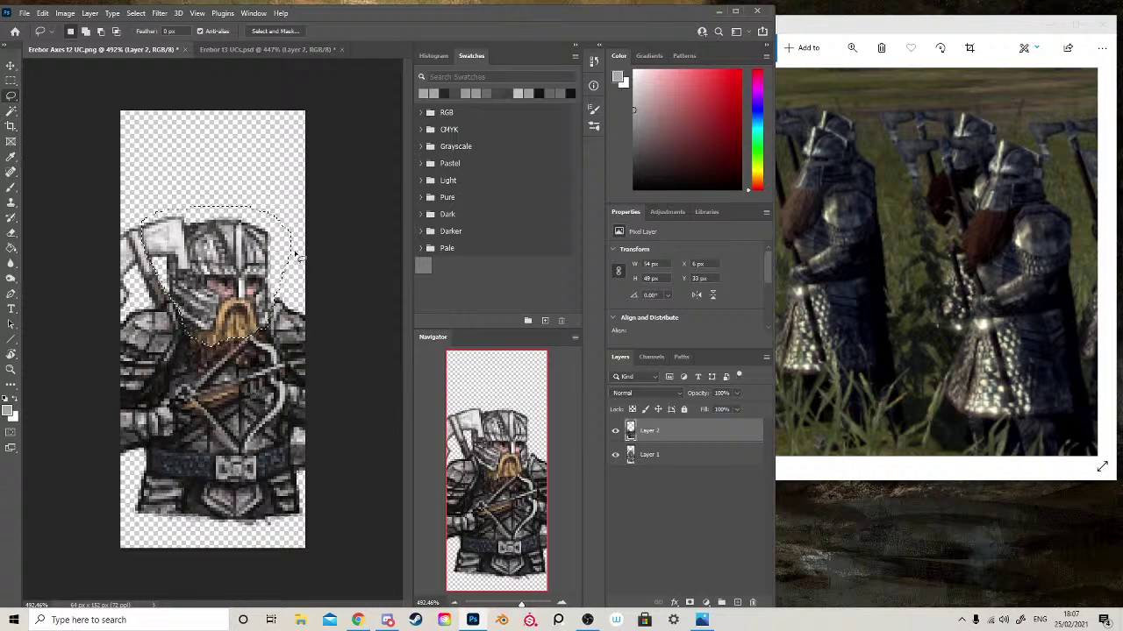
{"action": "key", "text": "ctrl+d"}
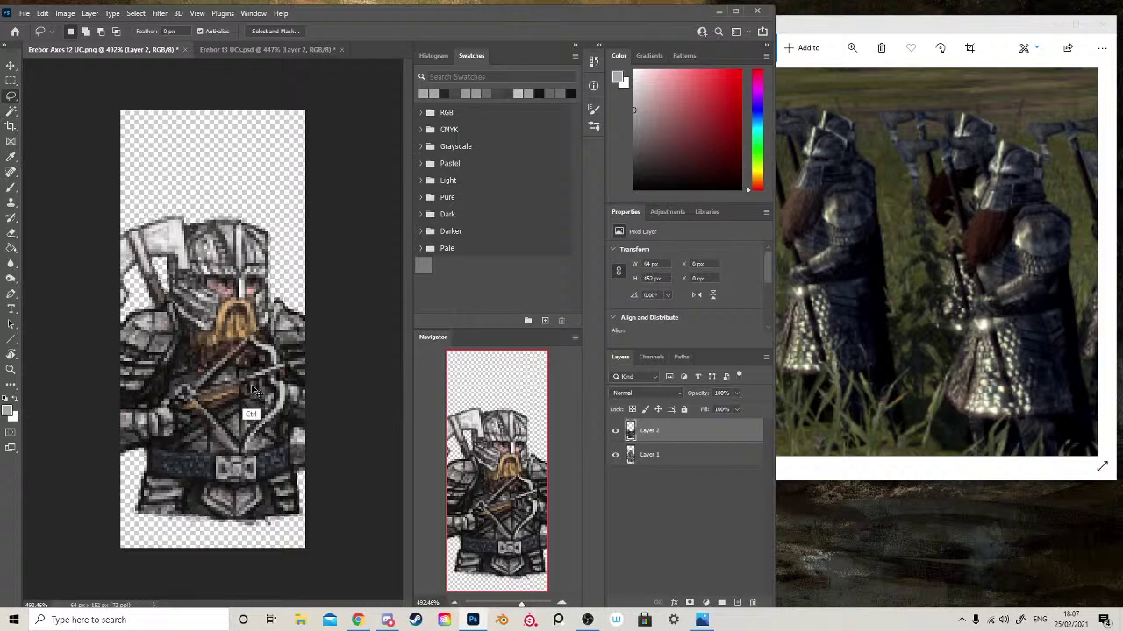
{"action": "key", "text": "ctrl+shift+d"}
{"action": "key", "text": "ctrl+d"}
- Lasso and delete the crossbow, its bolt and bow limbs from Layer 2 to expose the beard and chainmail beneath
{"action": "mouse_move", "coordinate": [136, 412]}
{"action": "left_mouse_down"}
{"action": "mouse_move", "coordinate": [249, 346]}
{"action": "mouse_move", "coordinate": [289, 380]}
{"action": "left_mouse_up"}
{"action": "mouse_move", "coordinate": [167, 409]}
{"action": "left_mouse_down"}
{"action": "mouse_move", "coordinate": [193, 420]}
{"action": "mouse_move", "coordinate": [181, 441]}
{"action": "mouse_move", "coordinate": [105, 438]}
{"action": "mouse_move", "coordinate": [120, 403]}
{"action": "left_mouse_up"}
{"action": "mouse_move", "coordinate": [280, 376]}
{"action": "left_mouse_down"}
{"action": "mouse_move", "coordinate": [317, 403]}
{"action": "mouse_move", "coordinate": [294, 428]}
{"action": "mouse_move", "coordinate": [241, 378]}
{"action": "mouse_move", "coordinate": [279, 375]}
{"action": "mouse_move", "coordinate": [232, 419]}
{"action": "mouse_move", "coordinate": [243, 437]}
{"action": "mouse_move", "coordinate": [279, 378]}
{"action": "left_mouse_up"}
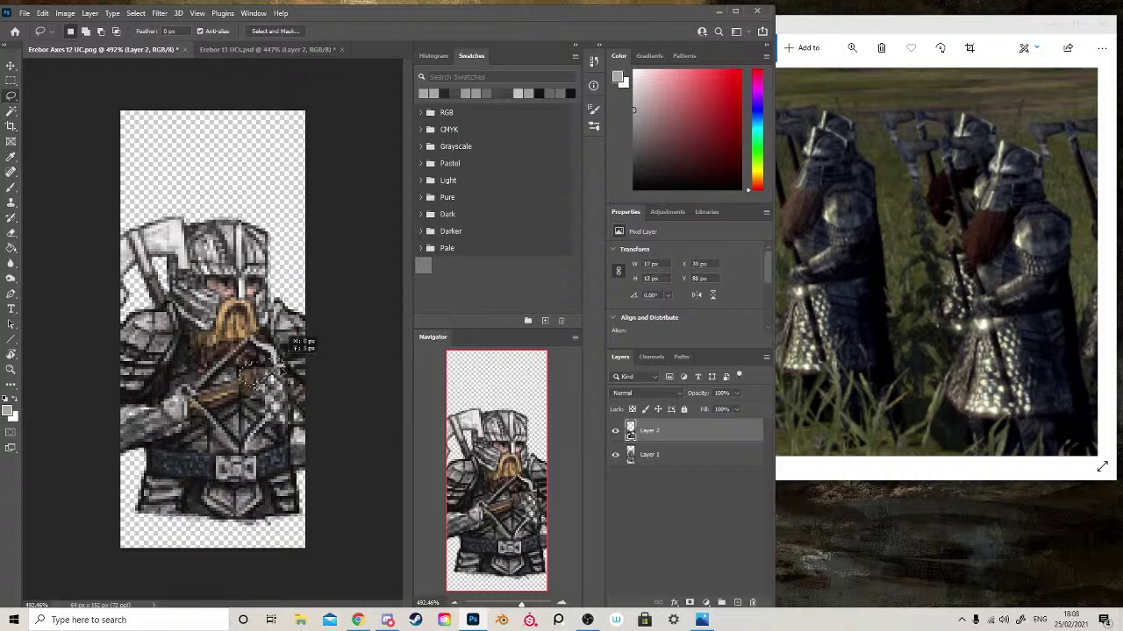
{"action": "mouse_move", "coordinate": [196, 409]}
{"action": "left_mouse_down"}
{"action": "mouse_move", "coordinate": [247, 384]}
{"action": "mouse_move", "coordinate": [189, 407]}
{"action": "mouse_move", "coordinate": [205, 397]}
{"action": "mouse_move", "coordinate": [192, 412]}
{"action": "mouse_move", "coordinate": [199, 426]}
{"action": "mouse_move", "coordinate": [210, 420]}
{"action": "mouse_move", "coordinate": [244, 455]}
{"action": "mouse_move", "coordinate": [207, 405]}
{"action": "left_mouse_up"}
{"action": "key", "text": "Delete"}
{"action": "key", "text": "Delete"}
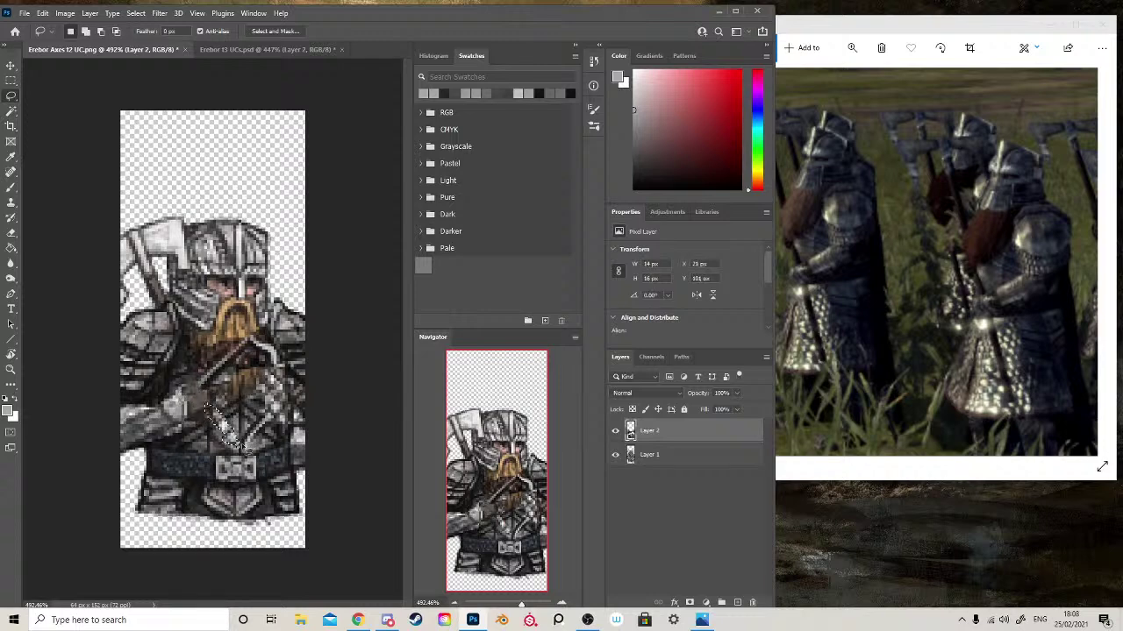
{"action": "left_click_drag", "start_coordinate": [242, 448], "coordinate": [249, 445]}
{"action": "key", "text": "Delete"}
{"action": "mouse_move", "coordinate": [271, 378]}
{"action": "left_mouse_down"}
{"action": "mouse_move", "coordinate": [252, 352]}
{"action": "mouse_move", "coordinate": [271, 379]}
{"action": "left_mouse_up"}
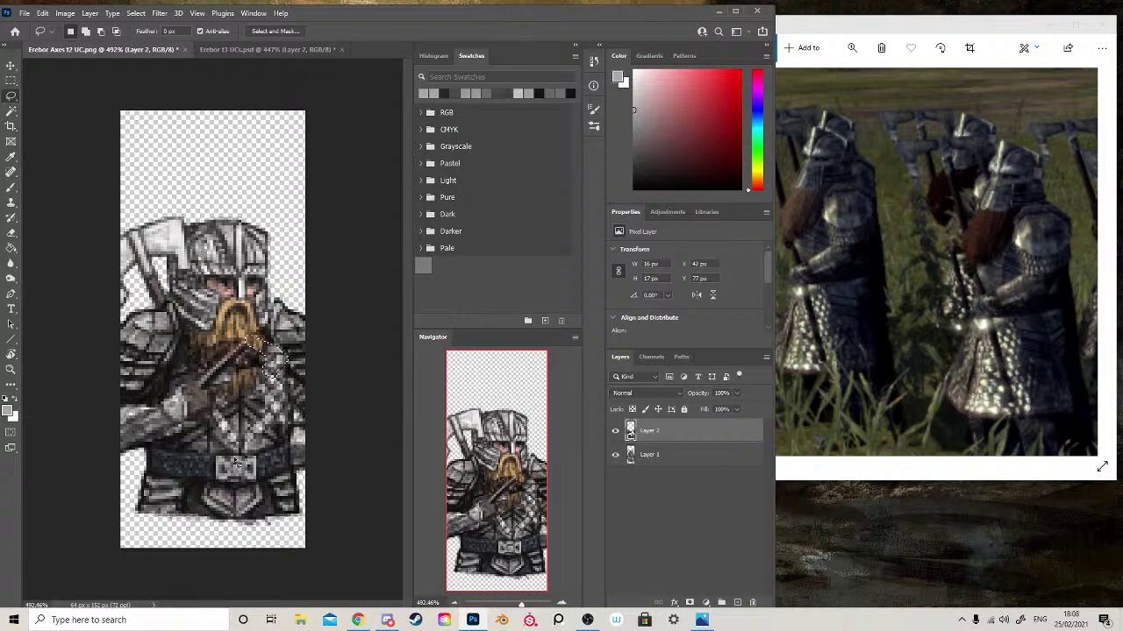
- Save the combined card on the computer as a Photoshop file named Baruk Guard UC with maximized compatibility
{"action": "key", "text": "ctrl+s"}
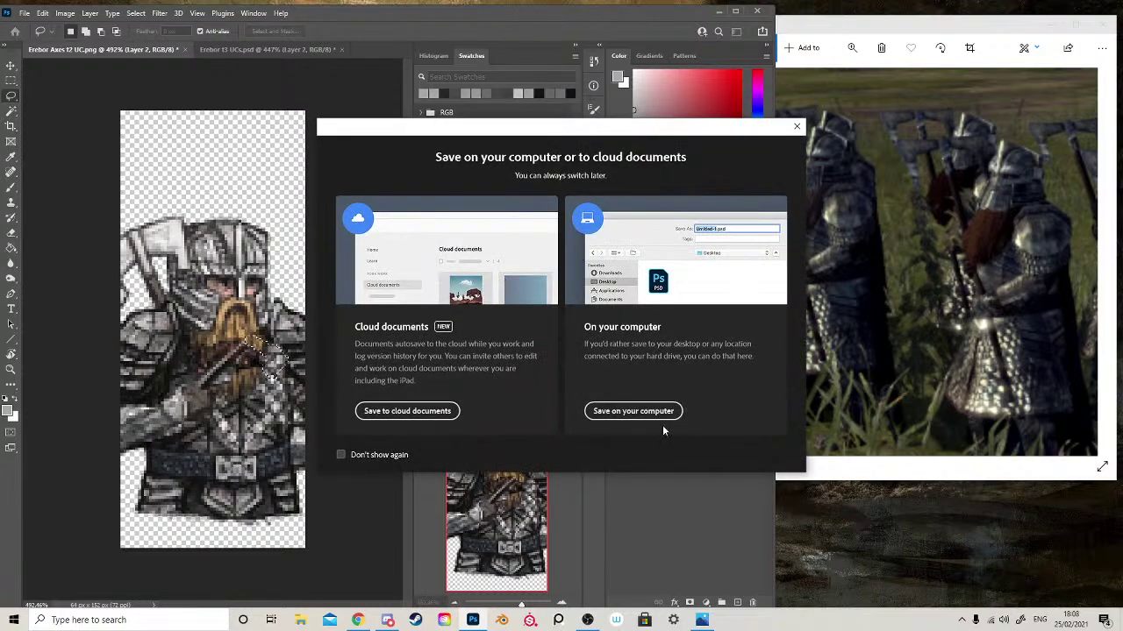
{"action": "left_click", "coordinate": [656, 413]}
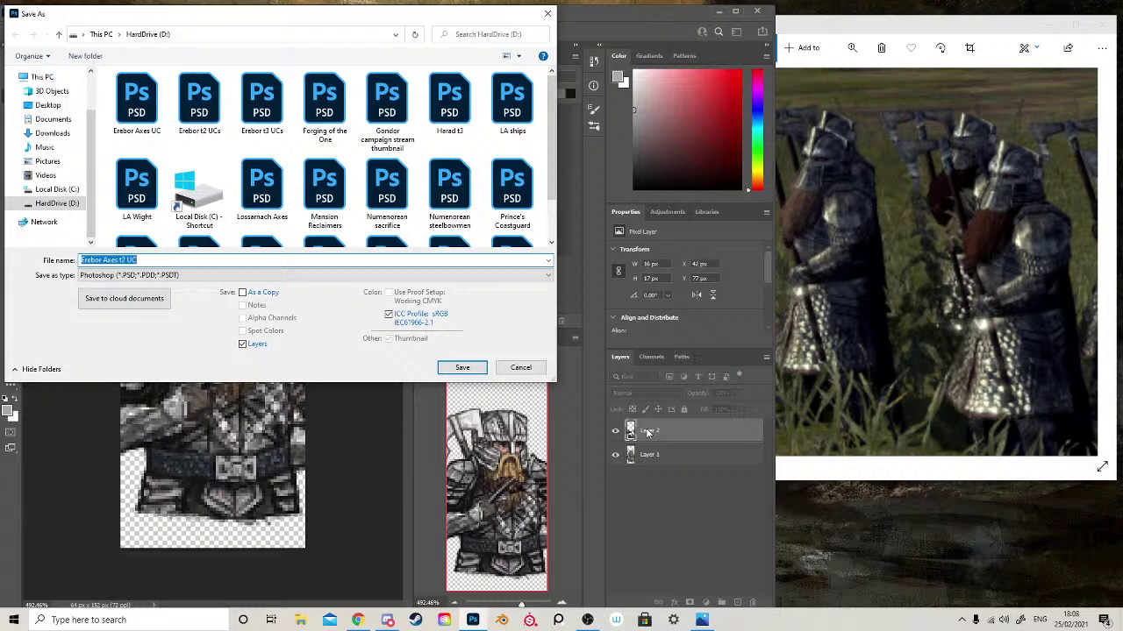
{"action": "type", "text": "Baruk Guard"}
{"action": "key", "text": "Return"}
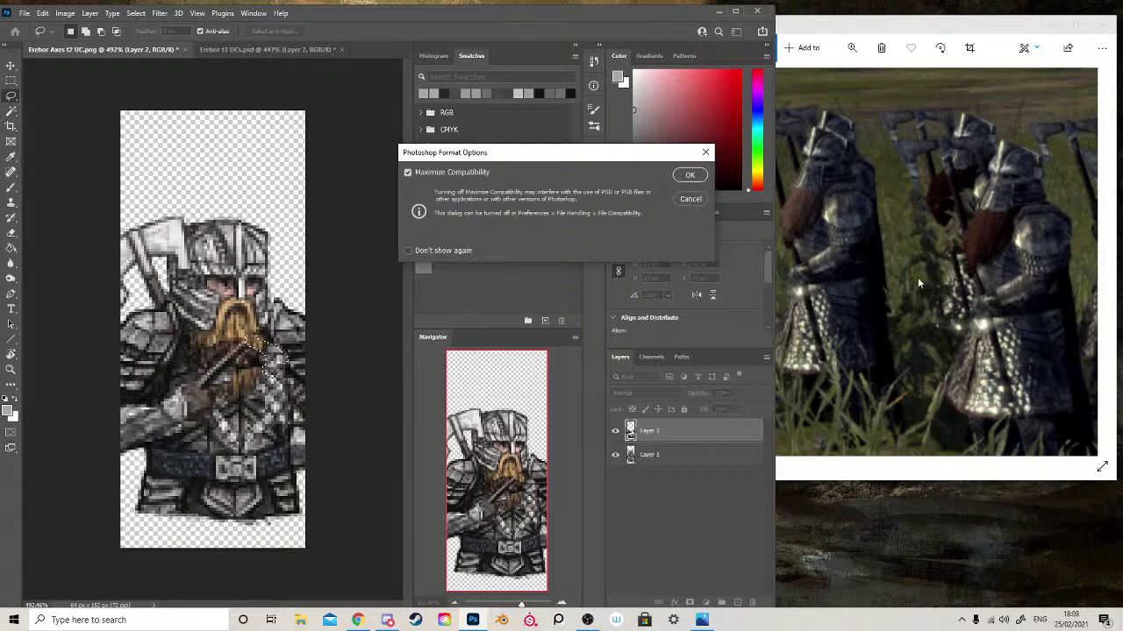
{"action": "key", "text": "Return"}
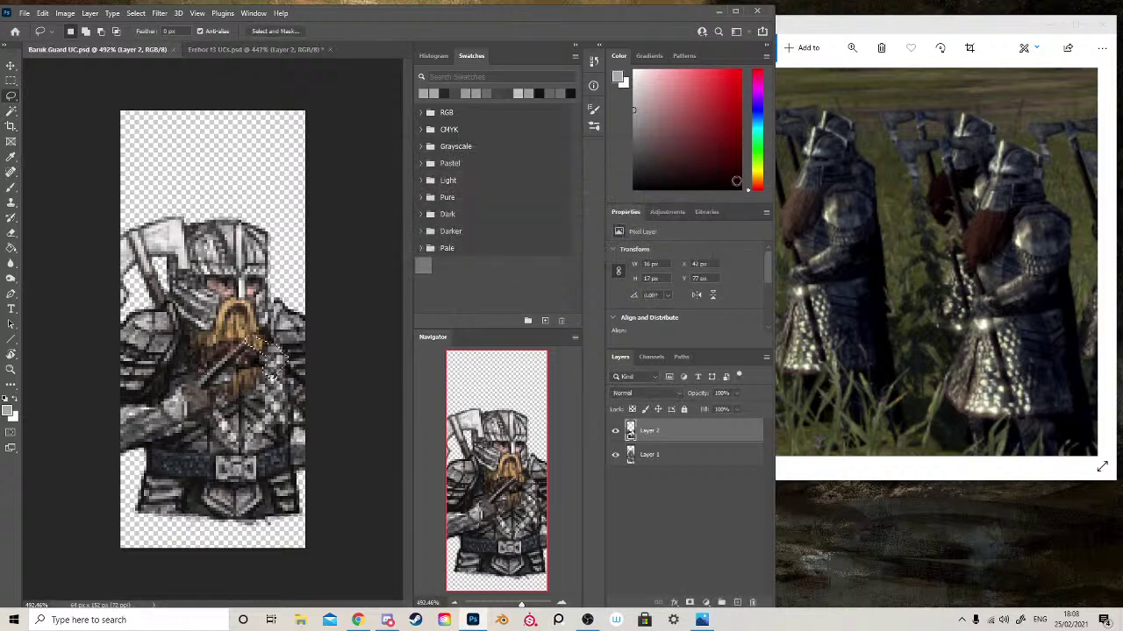
- Lasso the leftover crossbow piece across the beard on Layer 2, delete it and clear the selection
{"action": "left_click", "coordinate": [237, 400]}
{"action": "mouse_move", "coordinate": [207, 394]}
{"action": "left_mouse_down"}
{"action": "mouse_move", "coordinate": [221, 368]}
{"action": "mouse_move", "coordinate": [197, 391]}
{"action": "left_mouse_up"}
{"action": "key", "text": "Delete"}
{"action": "key", "text": "ctrl+d"}
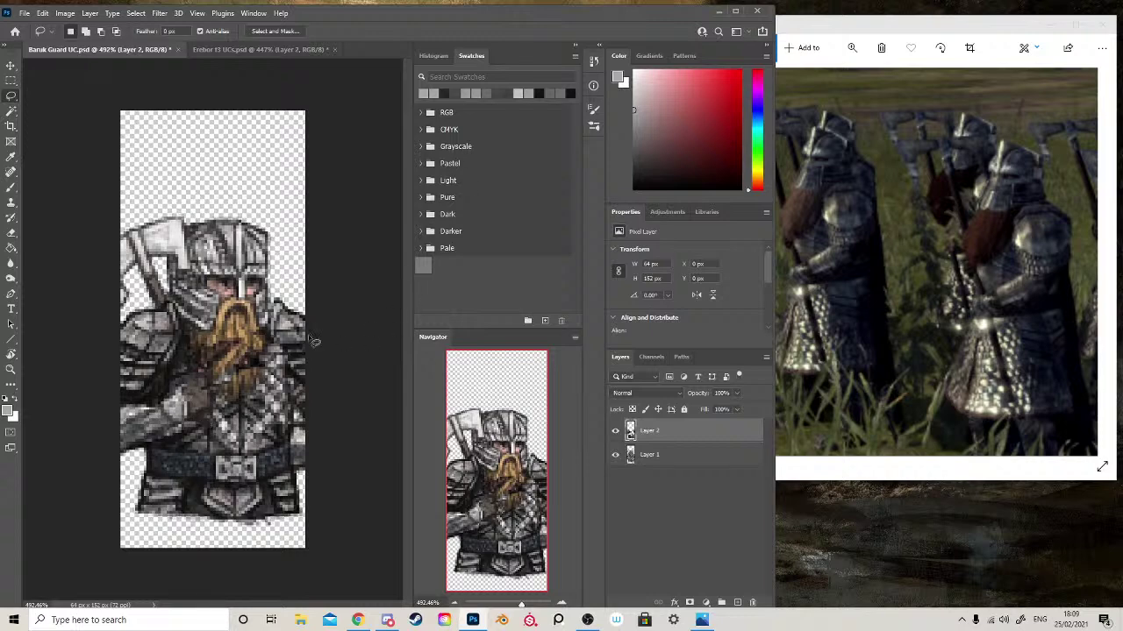
- Delete the remains of the dark beard covering the blond beard on Layer 2, and save the document
{"action": "mouse_move", "coordinate": [202, 372]}
{"action": "left_mouse_down"}
{"action": "mouse_move", "coordinate": [186, 354]}
{"action": "mouse_move", "coordinate": [252, 343]}
{"action": "mouse_move", "coordinate": [256, 377]}
{"action": "mouse_move", "coordinate": [211, 386]}
{"action": "mouse_move", "coordinate": [230, 341]}
{"action": "left_mouse_up"}
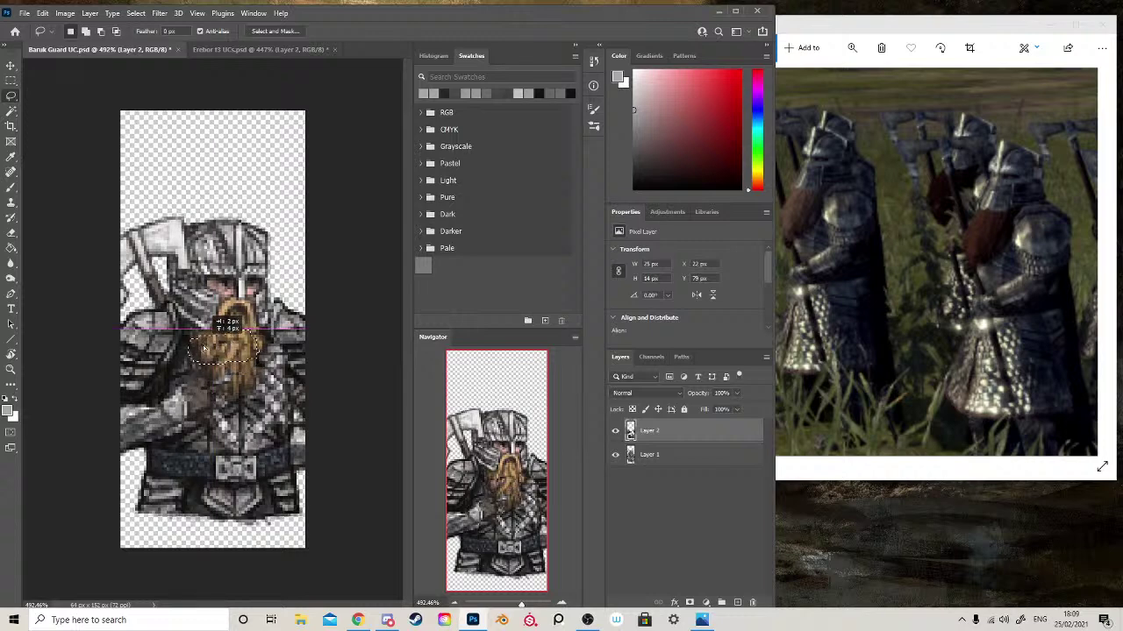
{"action": "key", "text": "ctrl+d"}
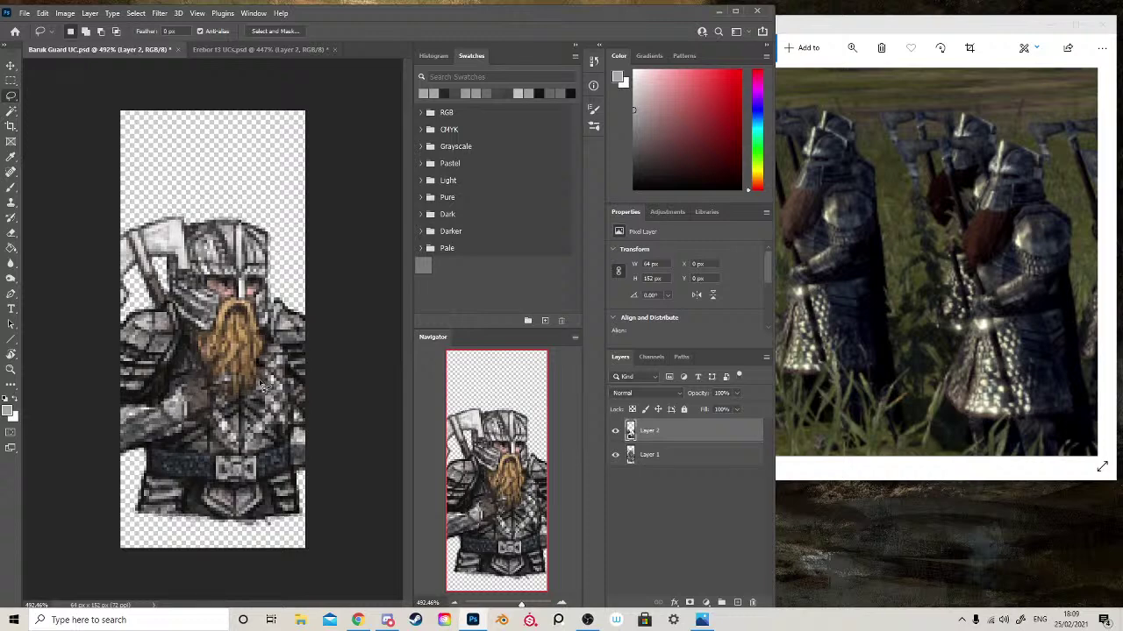
{"action": "key", "text": "ctrl+s"}
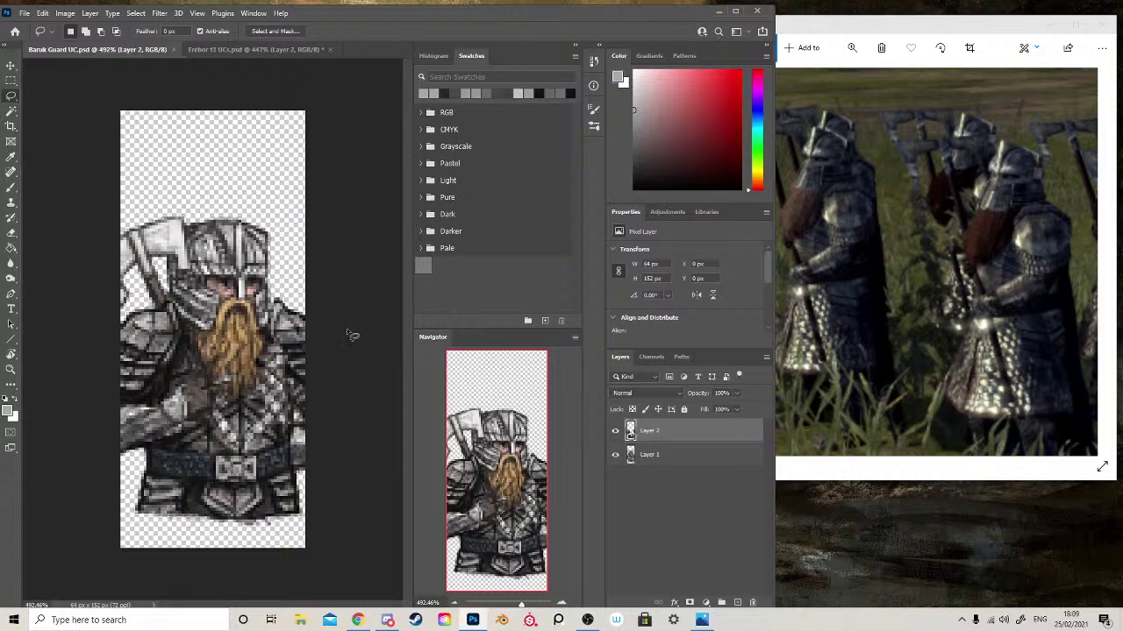
{"action": "mouse_move", "coordinate": [220, 392]}
{"action": "left_mouse_down"}
{"action": "mouse_move", "coordinate": [252, 375]}
{"action": "mouse_move", "coordinate": [227, 391]}
{"action": "left_mouse_up"}
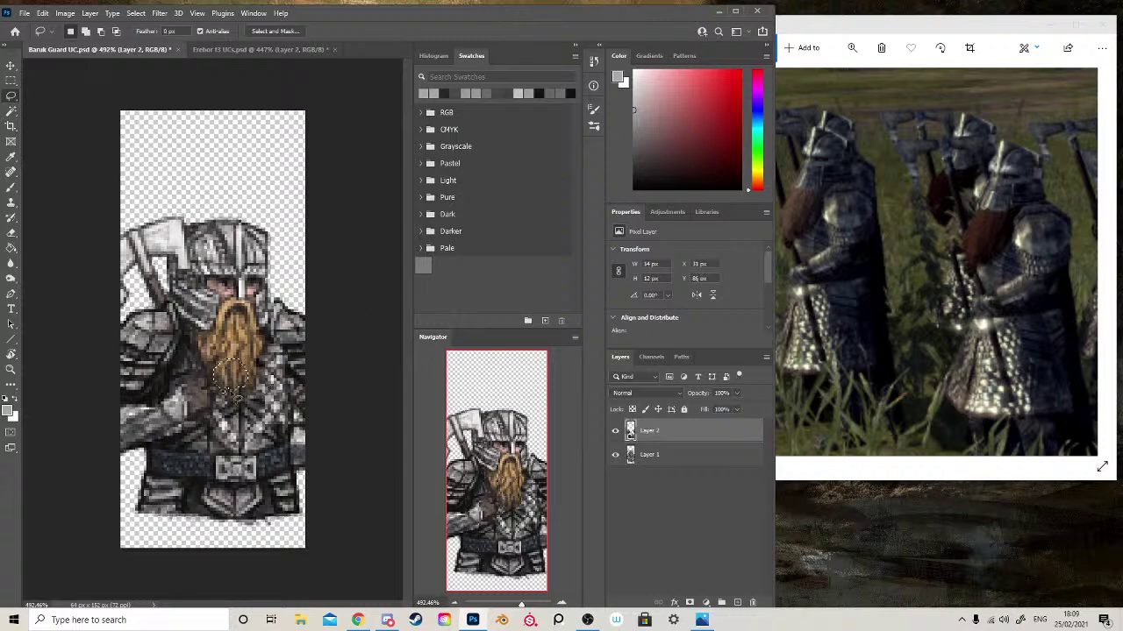
{"action": "key", "text": "ctrl+z"}
{"action": "key", "text": "ctrl+s"}
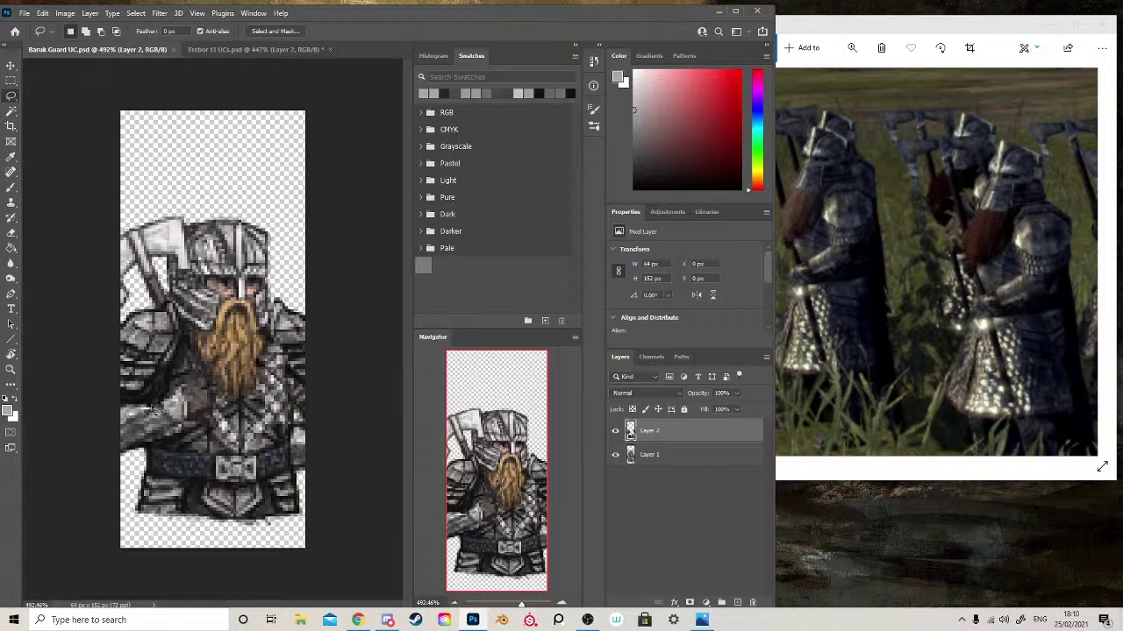
- Delete the Layer 2 areas covering the axe dwarf's upper gauntlet and hand and the axe handle beside the beard
{"action": "left_click", "coordinate": [121, 408]}
{"action": "mouse_move", "coordinate": [186, 375]}
{"action": "left_mouse_down"}
{"action": "mouse_move", "coordinate": [180, 437]}
{"action": "mouse_move", "coordinate": [112, 461]}
{"action": "left_mouse_up"}
{"action": "key", "text": "ctrl+shift+l"}
{"action": "key", "text": "ctrl+d"}
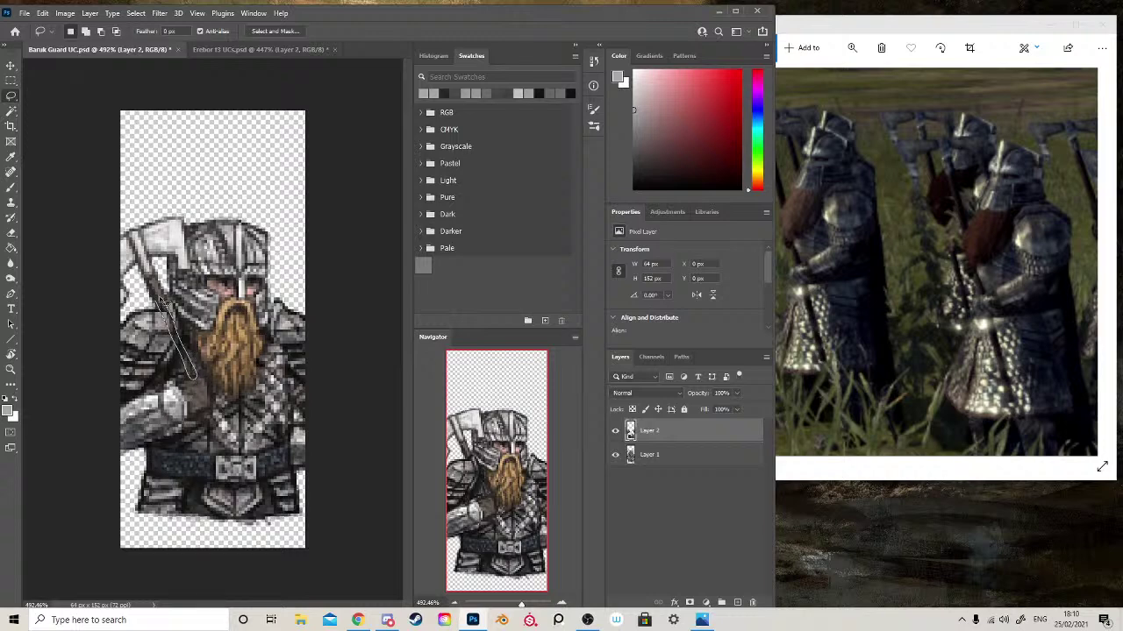
{"action": "mouse_move", "coordinate": [200, 368]}
{"action": "left_mouse_down"}
{"action": "mouse_move", "coordinate": [166, 302]}
{"action": "mouse_move", "coordinate": [195, 352]}
{"action": "mouse_move", "coordinate": [186, 379]}
{"action": "mouse_move", "coordinate": [157, 303]}
{"action": "mouse_move", "coordinate": [202, 386]}
{"action": "mouse_move", "coordinate": [221, 394]}
{"action": "left_mouse_up"}
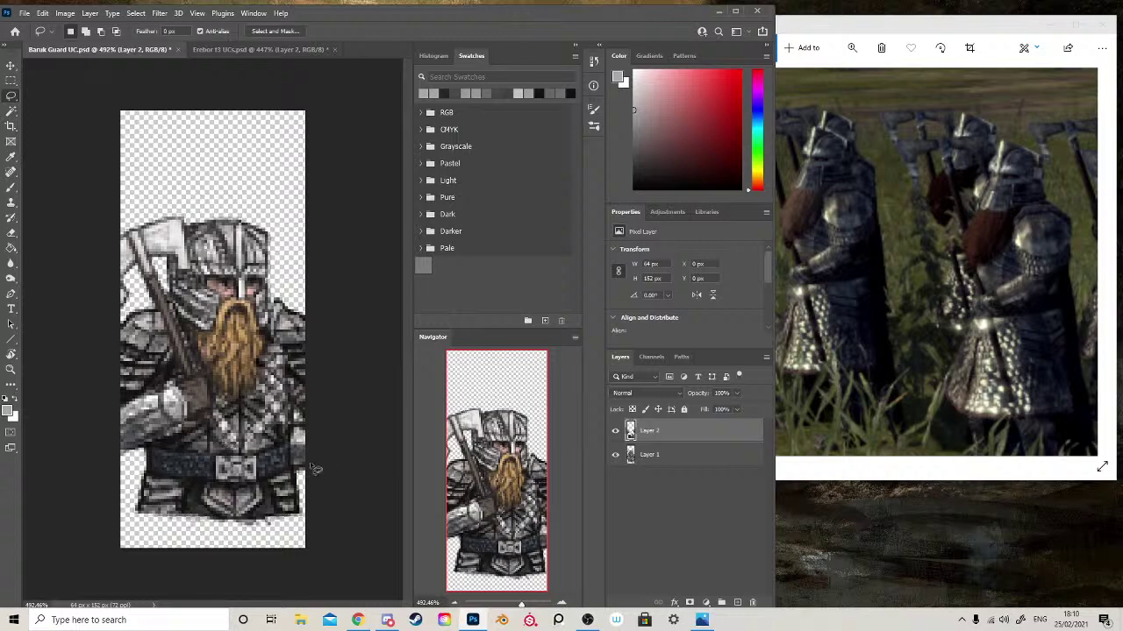
- Delete the Layer 2 areas covering the axe dwarf's other forearm near the belt
{"action": "mouse_move", "coordinate": [316, 470]}
{"action": "left_mouse_down"}
{"action": "mouse_move", "coordinate": [310, 438]}
{"action": "mouse_move", "coordinate": [286, 437]}
{"action": "mouse_move", "coordinate": [256, 463]}
{"action": "mouse_move", "coordinate": [323, 451]}
{"action": "mouse_move", "coordinate": [314, 459]}
{"action": "left_mouse_up"}
{"action": "key", "text": "Delete"}
{"action": "key", "text": "ctrl+d"}
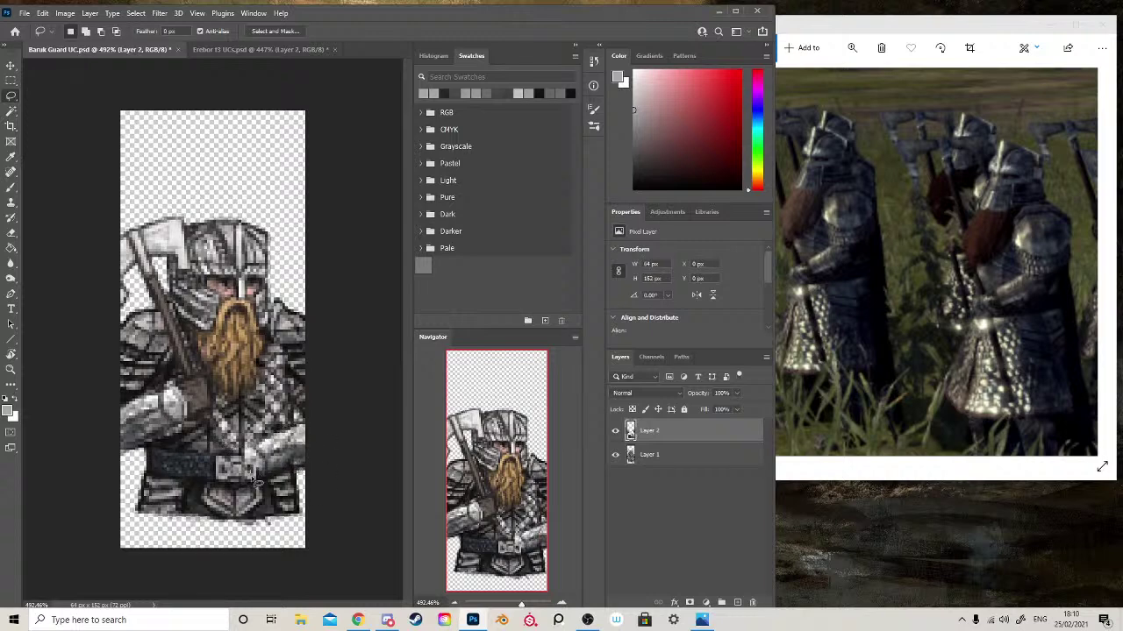
{"action": "mouse_move", "coordinate": [255, 481]}
{"action": "left_mouse_down"}
{"action": "mouse_move", "coordinate": [317, 462]}
{"action": "mouse_move", "coordinate": [255, 464]}
{"action": "mouse_move", "coordinate": [260, 444]}
{"action": "mouse_move", "coordinate": [293, 470]}
{"action": "left_mouse_up"}
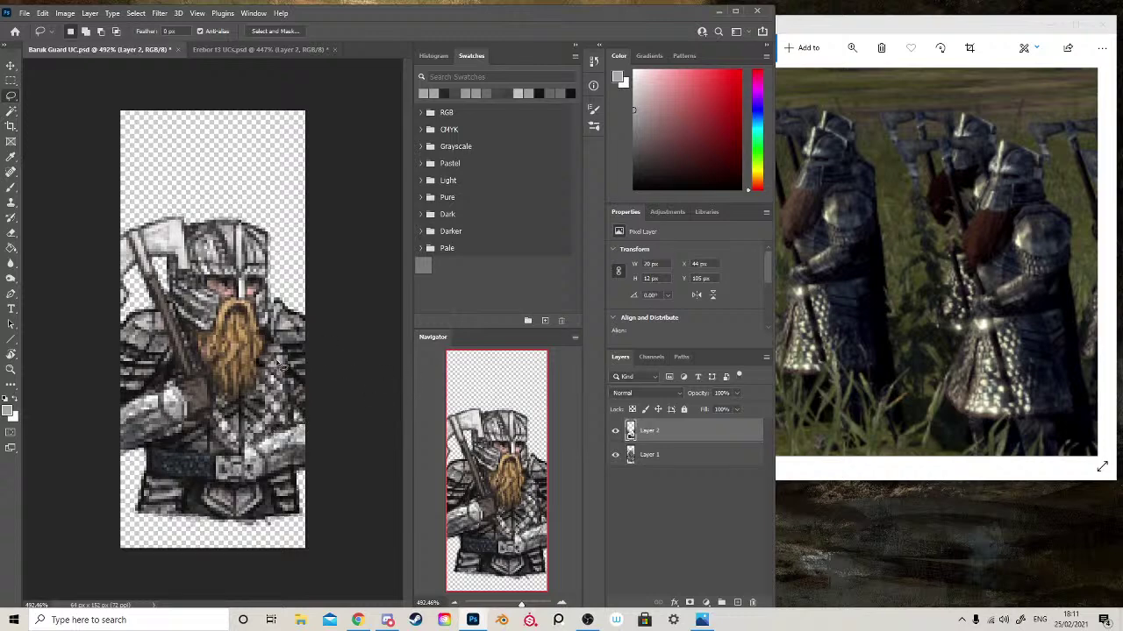
- Lasso and delete the Layer 2 strip covering the axe handle between the dwarf's two hands
{"action": "left_click", "coordinate": [285, 382]}
{"action": "mouse_move", "coordinate": [175, 389]}
{"action": "left_mouse_down"}
{"action": "mouse_move", "coordinate": [213, 420]}
{"action": "mouse_move", "coordinate": [194, 401]}
{"action": "mouse_move", "coordinate": [230, 456]}
{"action": "left_mouse_up"}
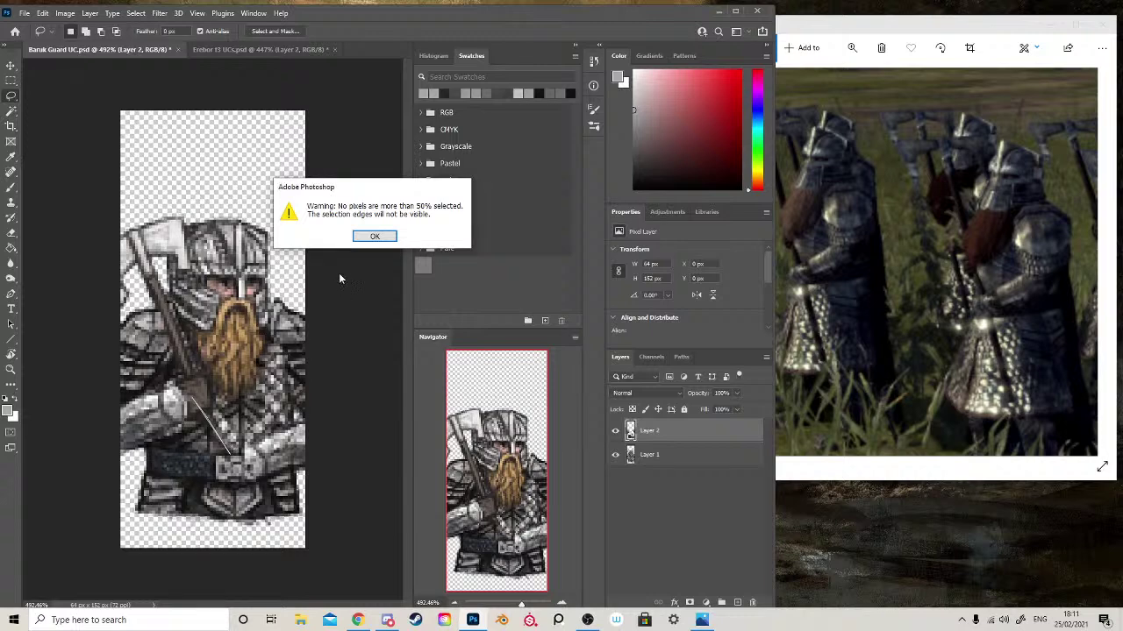
{"action": "left_click", "coordinate": [375, 236]}
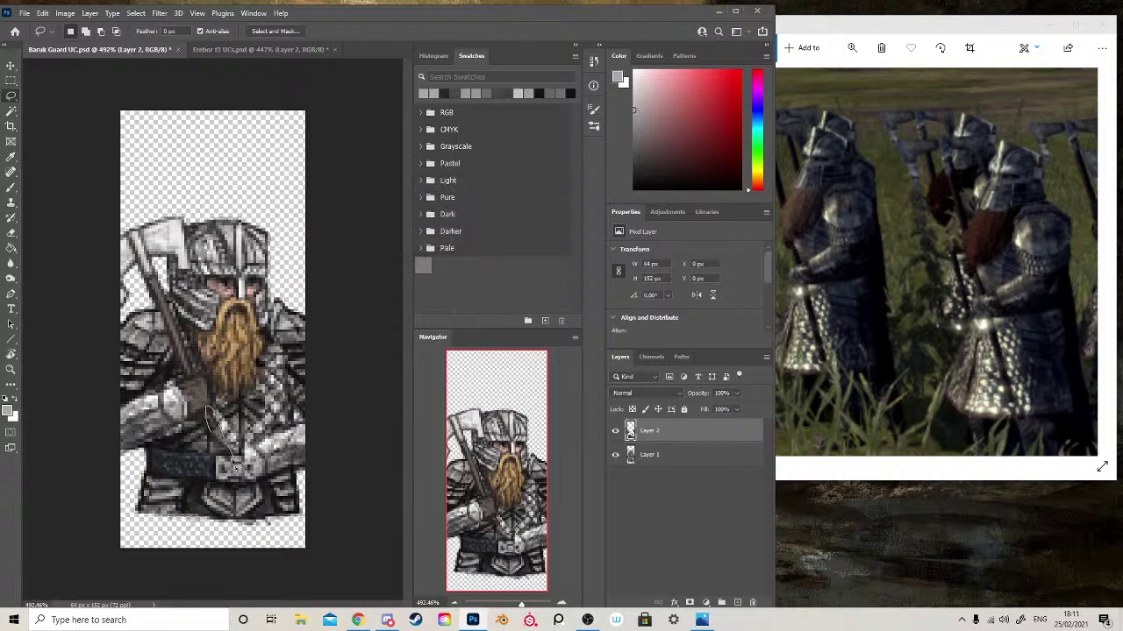
{"action": "mouse_move", "coordinate": [209, 408]}
{"action": "left_mouse_down"}
{"action": "mouse_move", "coordinate": [244, 436]}
{"action": "mouse_move", "coordinate": [219, 422]}
{"action": "mouse_move", "coordinate": [221, 467]}
{"action": "mouse_move", "coordinate": [202, 405]}
{"action": "left_mouse_up"}
{"action": "left_click", "coordinate": [374, 236]}
{"action": "key", "text": "ctrl+d"}
- Delete the belt buckle area on Layer 2 that covers the dwarf's lower hand, and adjust the area beside it
{"action": "mouse_move", "coordinate": [251, 451]}
{"action": "left_mouse_down"}
{"action": "mouse_move", "coordinate": [247, 493]}
{"action": "mouse_move", "coordinate": [268, 469]}
{"action": "mouse_move", "coordinate": [252, 452]}
{"action": "left_mouse_up"}
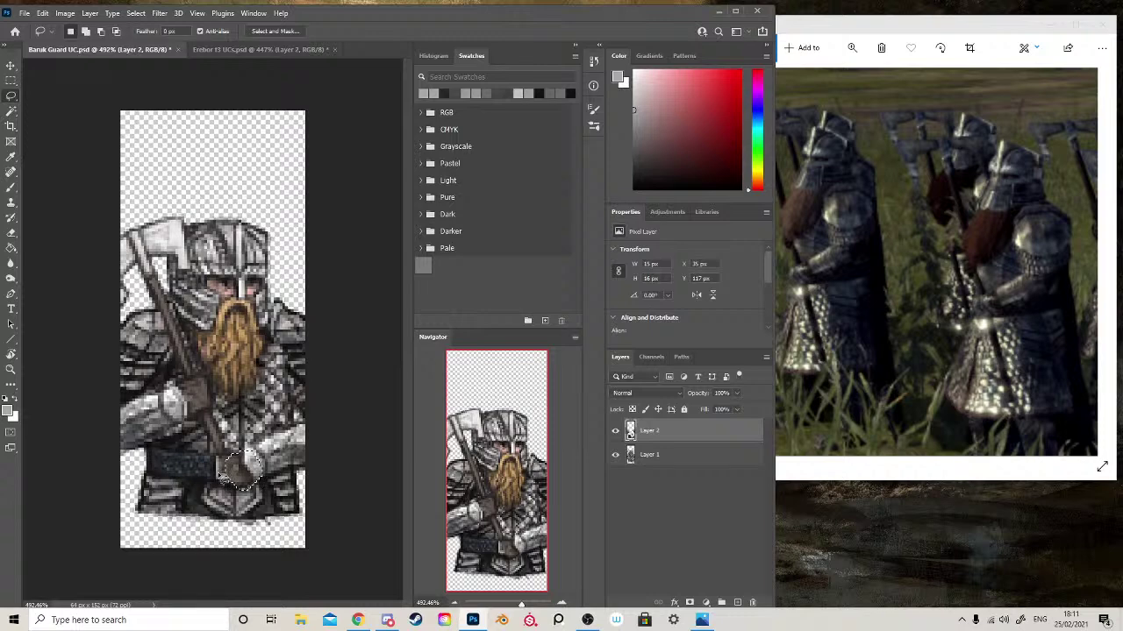
{"action": "mouse_move", "coordinate": [222, 461]}
{"action": "left_mouse_down"}
{"action": "mouse_move", "coordinate": [228, 499]}
{"action": "mouse_move", "coordinate": [246, 489]}
{"action": "left_mouse_up"}
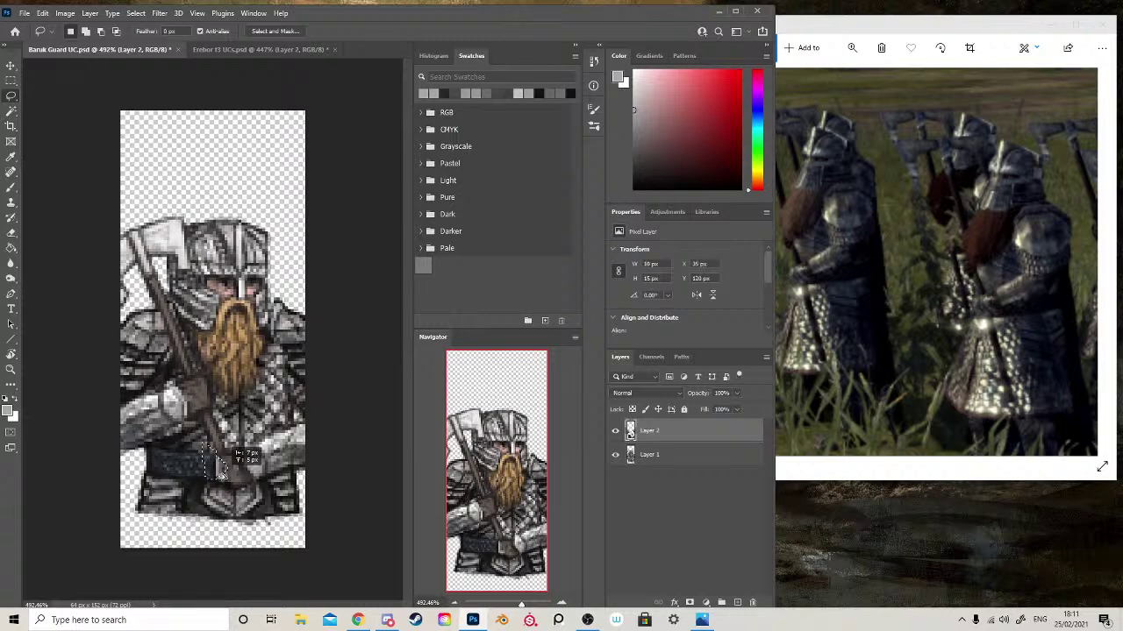
{"action": "left_click", "coordinate": [252, 484]}
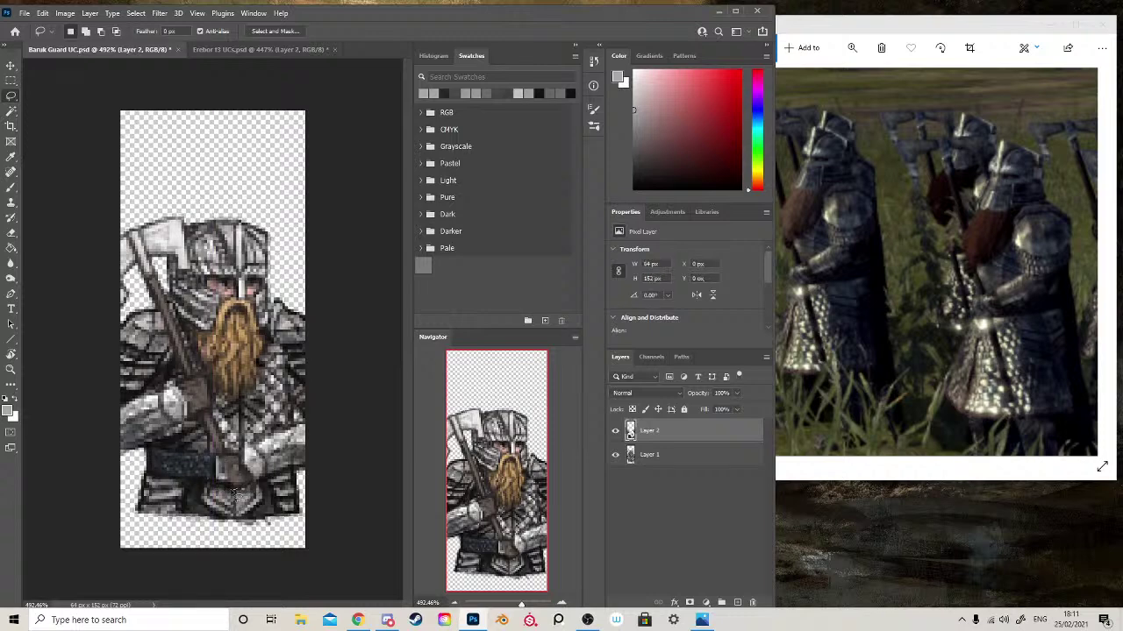
- Lasso and delete the remaining Layer 2 area covering the dwarf's lower hand, and save the document
{"action": "mouse_move", "coordinate": [219, 482]}
{"action": "left_mouse_down"}
{"action": "mouse_move", "coordinate": [225, 456]}
{"action": "mouse_move", "coordinate": [294, 438]}
{"action": "left_mouse_up"}
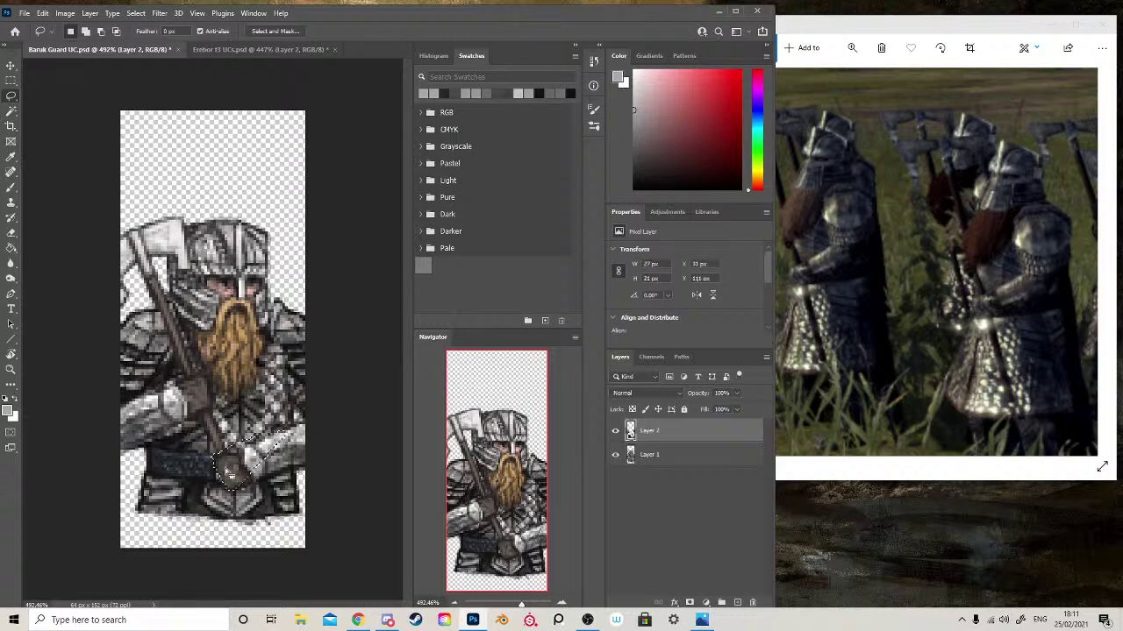
{"action": "left_click", "coordinate": [220, 471]}
{"action": "mouse_move", "coordinate": [217, 474]}
{"action": "left_mouse_down"}
{"action": "mouse_move", "coordinate": [232, 500]}
{"action": "mouse_move", "coordinate": [263, 488]}
{"action": "mouse_move", "coordinate": [230, 458]}
{"action": "mouse_move", "coordinate": [300, 456]}
{"action": "left_mouse_up"}
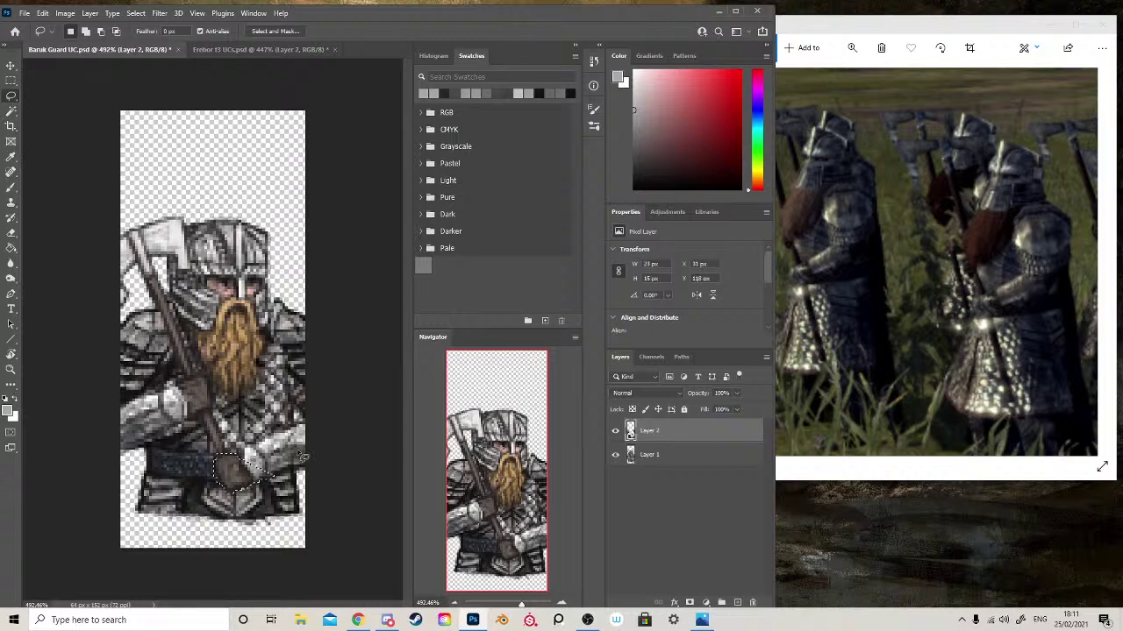
{"action": "left_click", "coordinate": [303, 576]}
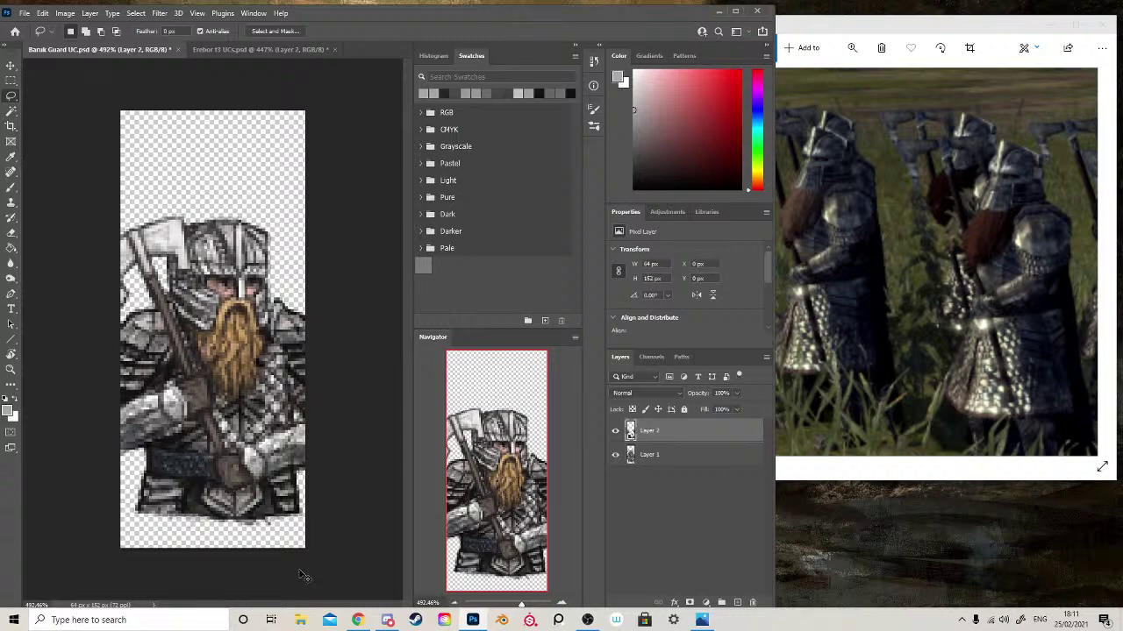
{"action": "key", "text": "ctrl+s"}
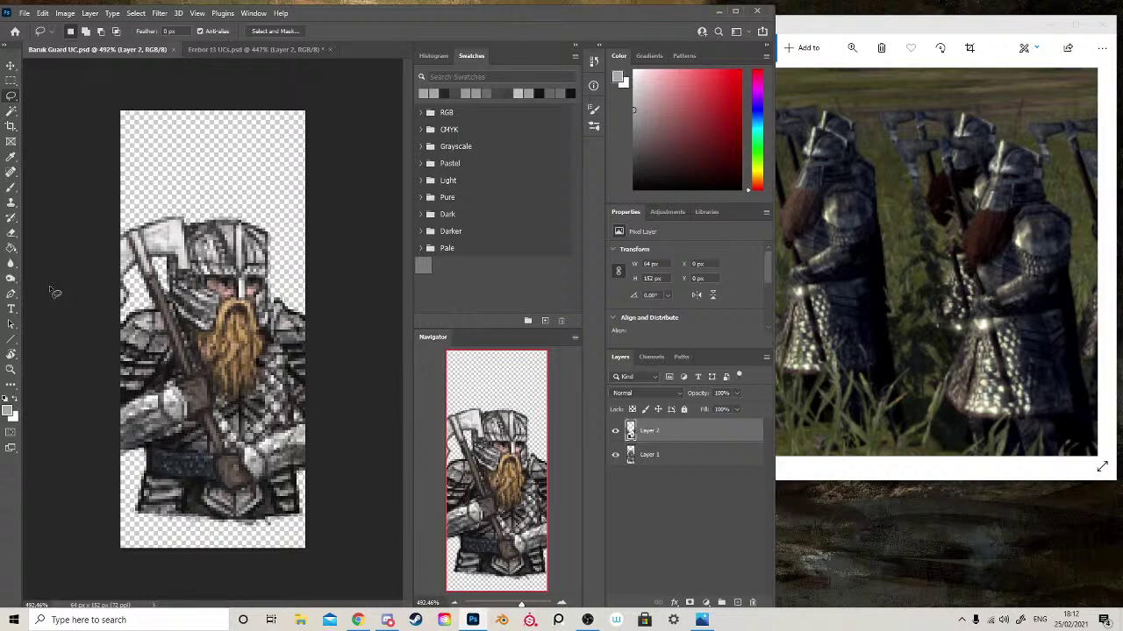
- Lasso and clear small Layer 2 leftovers beside the upper hand and along the axe handle above the lower hand
{"action": "left_click", "coordinate": [184, 413]}
{"action": "left_click_drag", "start_coordinate": [220, 405], "coordinate": [185, 412]}
{"action": "left_click", "coordinate": [236, 420]}
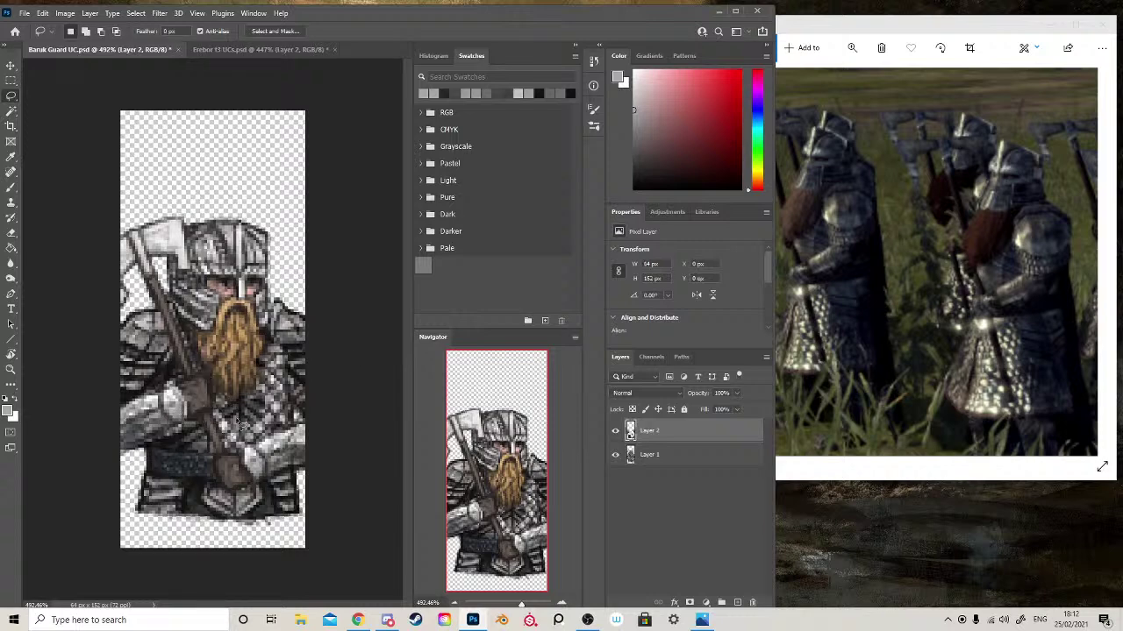
{"action": "left_click_drag", "start_coordinate": [219, 451], "coordinate": [252, 450]}
{"action": "left_click", "coordinate": [239, 460]}
- Switch to the Brush tool and set the brush size to 1 px
{"action": "key", "text": "b"}
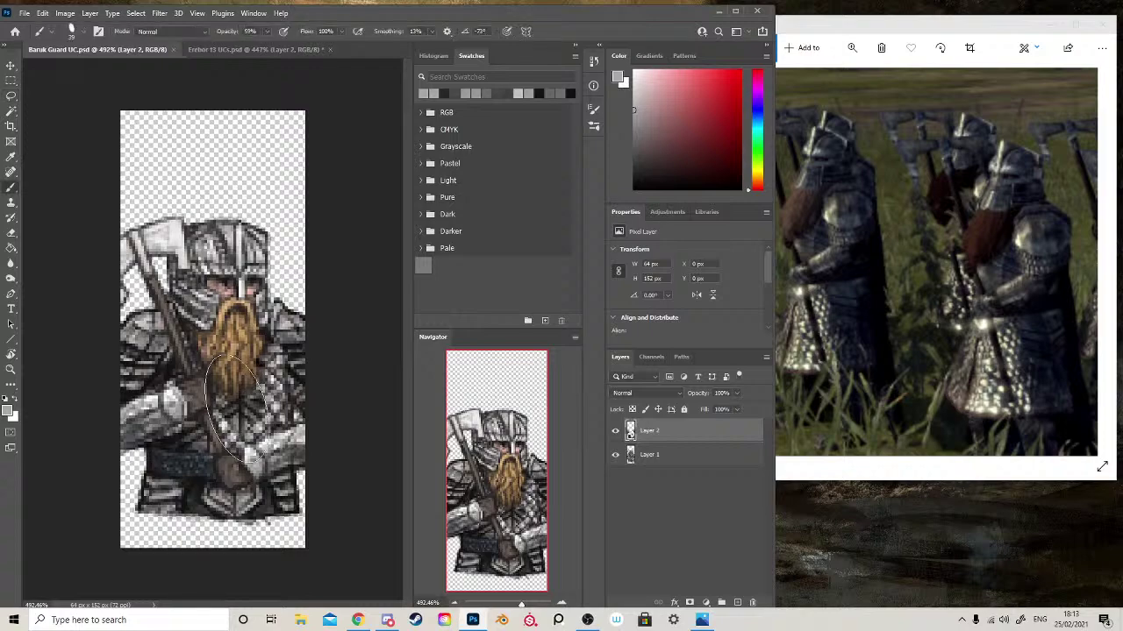
{"action": "left_click", "coordinate": [84, 32]}
{"action": "double_click", "coordinate": [342, 18]}
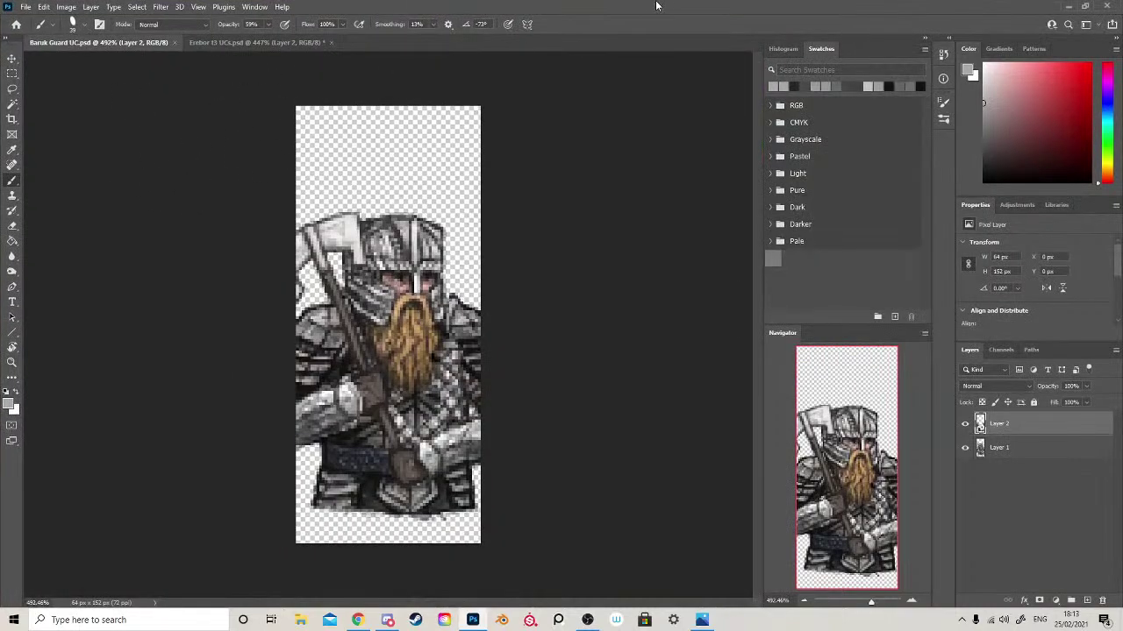
{"action": "double_click", "coordinate": [660, 7]}
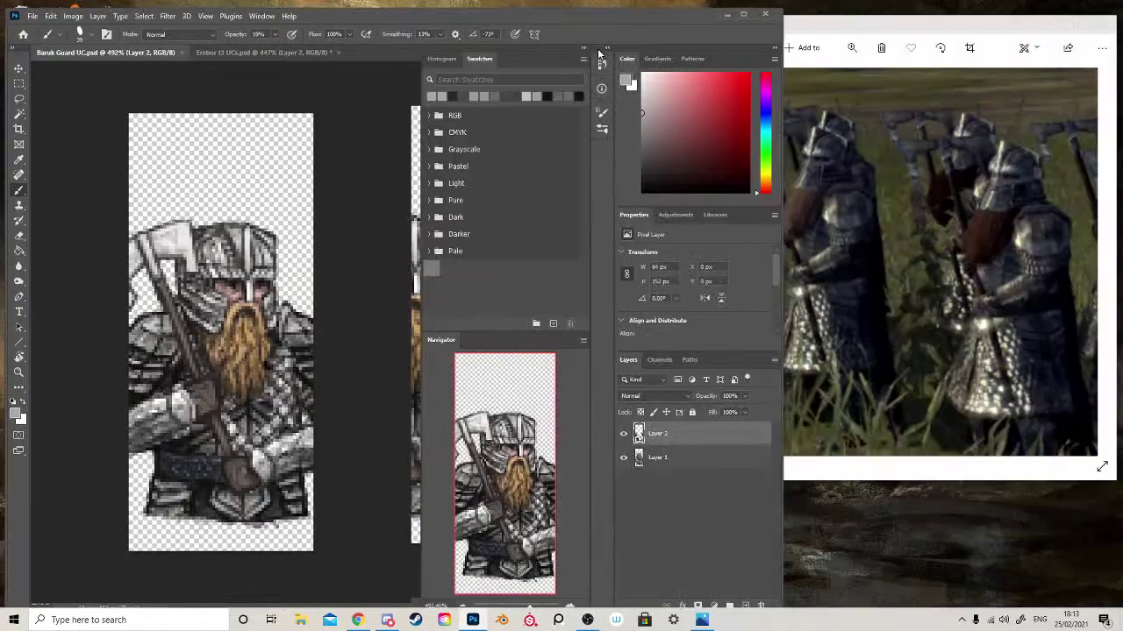
{"action": "left_click_drag", "start_coordinate": [610, 27], "coordinate": [622, 28]}
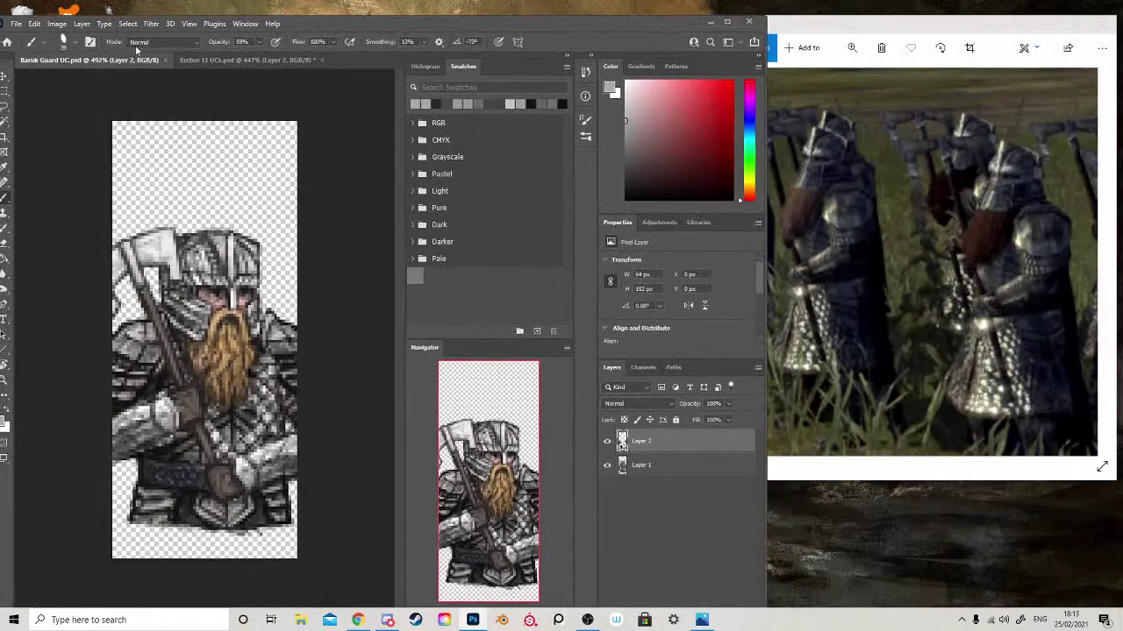
{"action": "left_click", "coordinate": [66, 41]}
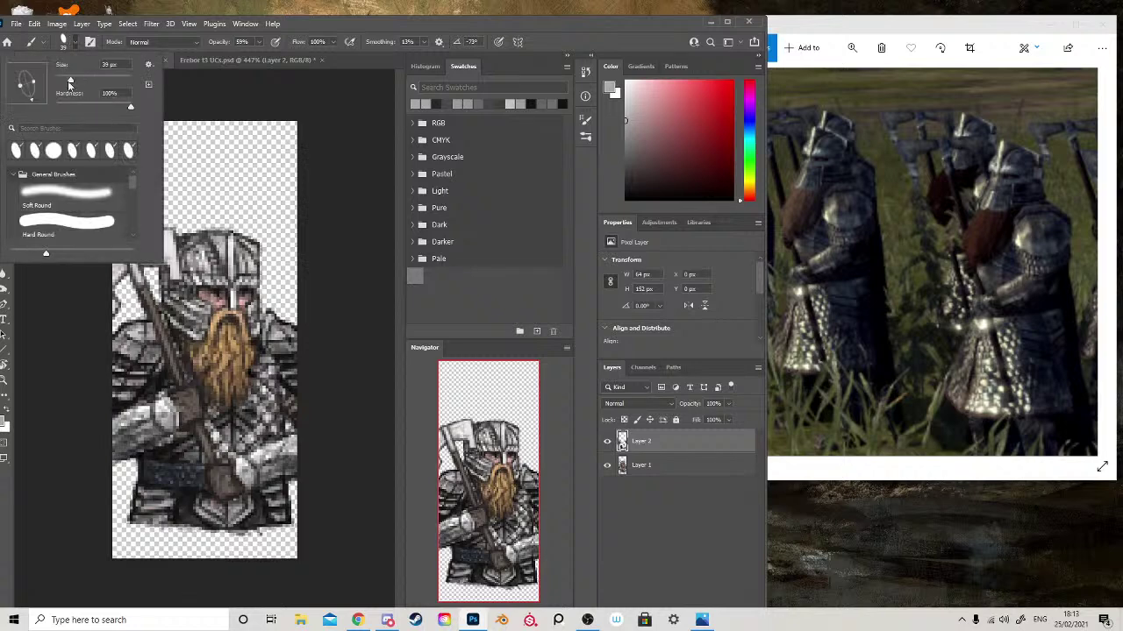
{"action": "left_click_drag", "start_coordinate": [112, 64], "coordinate": [105, 64]}
{"action": "key", "text": "Return"}
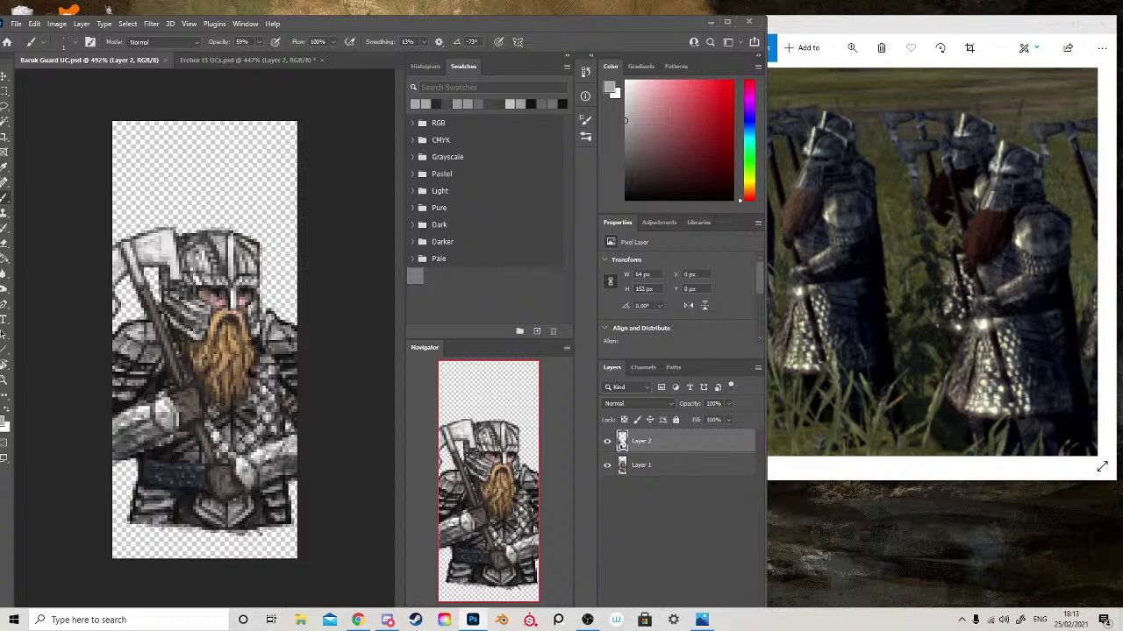
{"action": "double_click", "coordinate": [361, 24]}
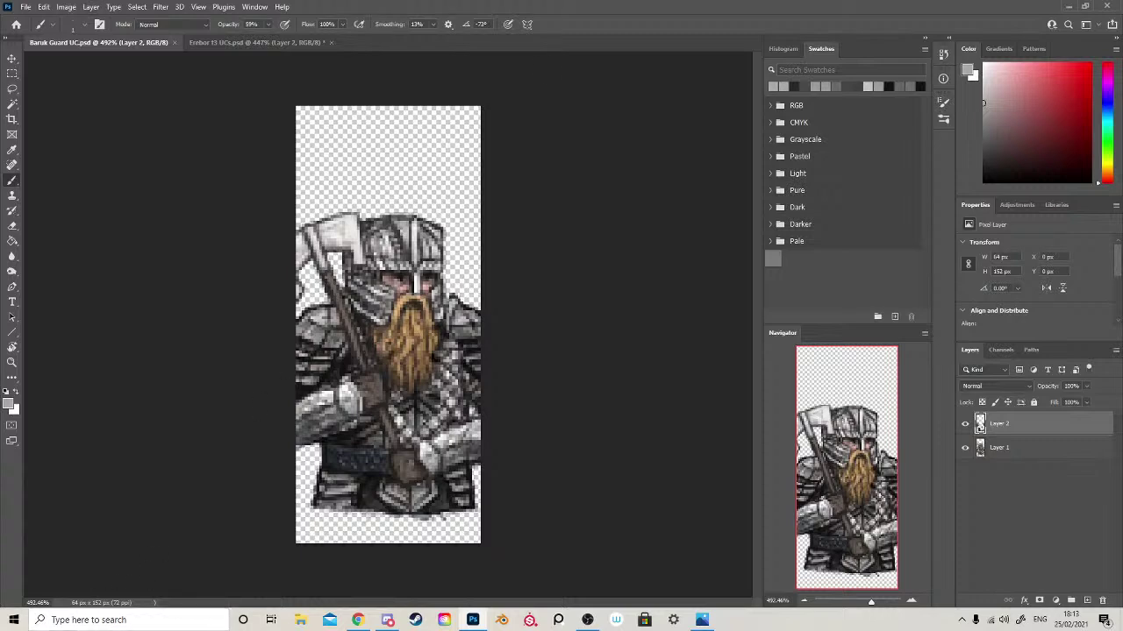
{"action": "left_click_drag", "start_coordinate": [582, 9], "coordinate": [567, 34]}
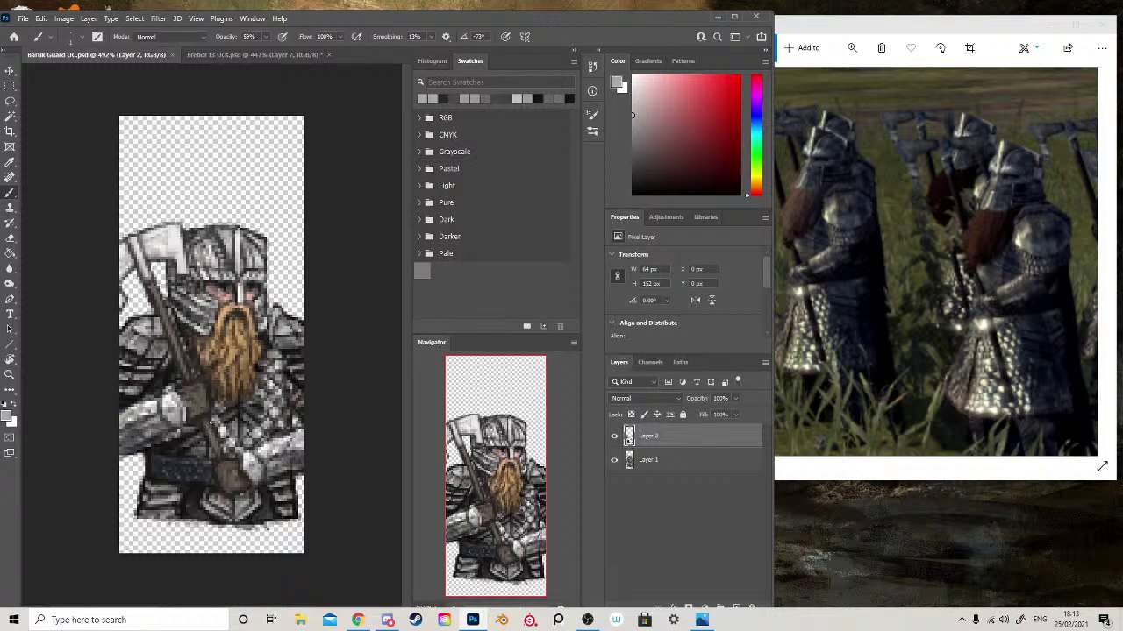
- Try the Hard Round brush with a test scribble in the empty area above the helmet, and undo it
{"action": "left_click", "coordinate": [82, 36]}
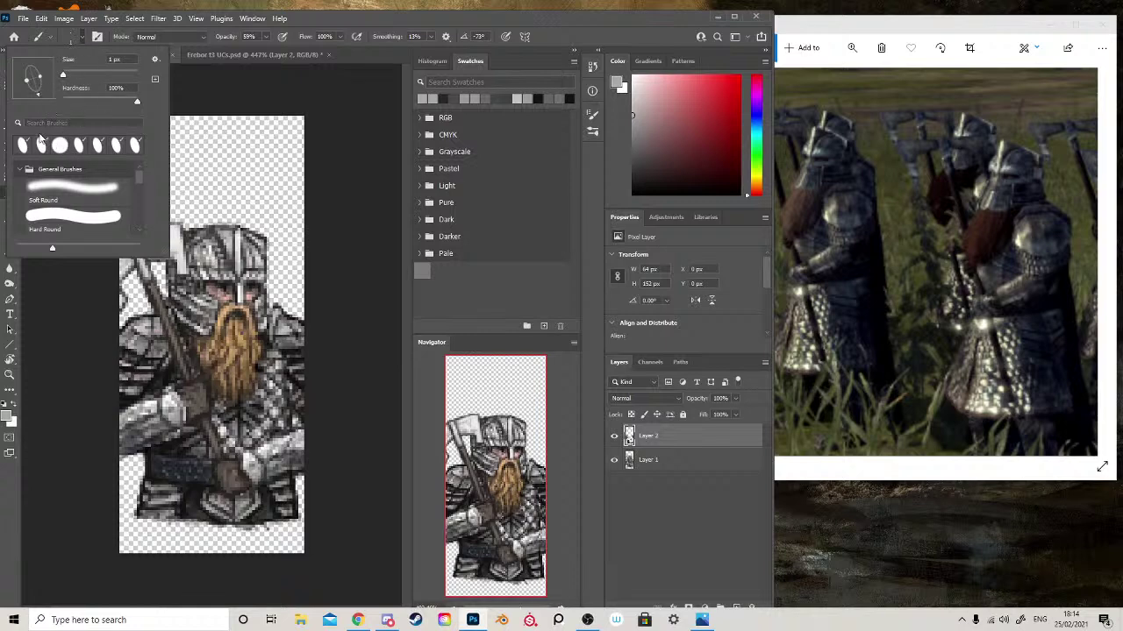
{"action": "scroll", "coordinate": [134, 187], "scroll_direction": "down", "scroll_amount": 2}
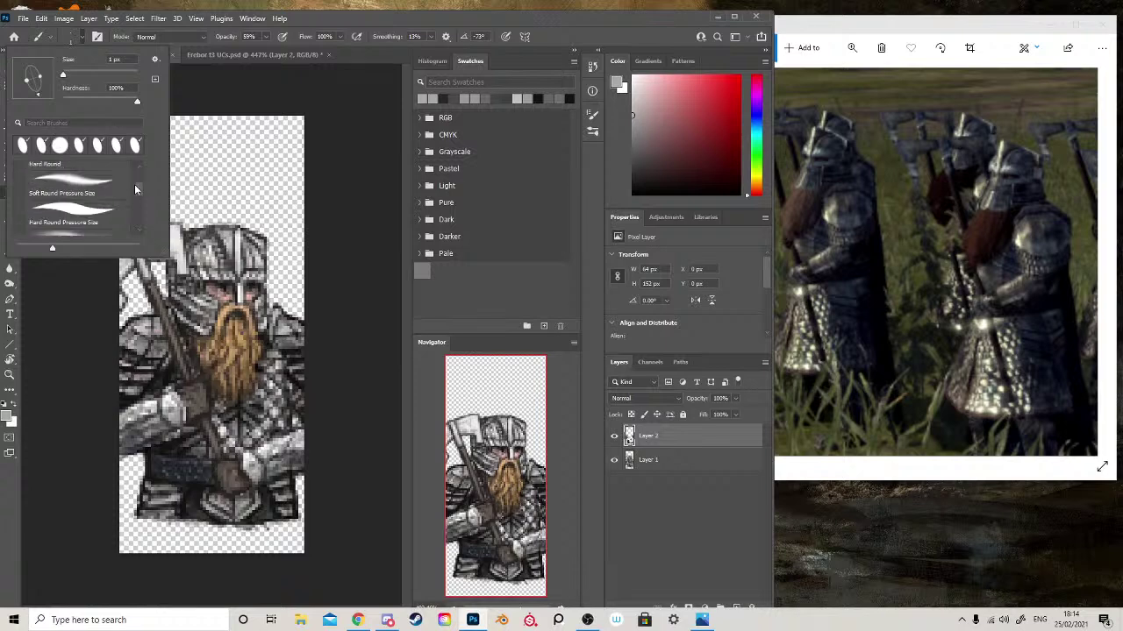
{"action": "scroll", "coordinate": [136, 188], "scroll_direction": "down", "scroll_amount": 2}
{"action": "scroll", "coordinate": [140, 170], "scroll_direction": "up", "scroll_amount": 5}
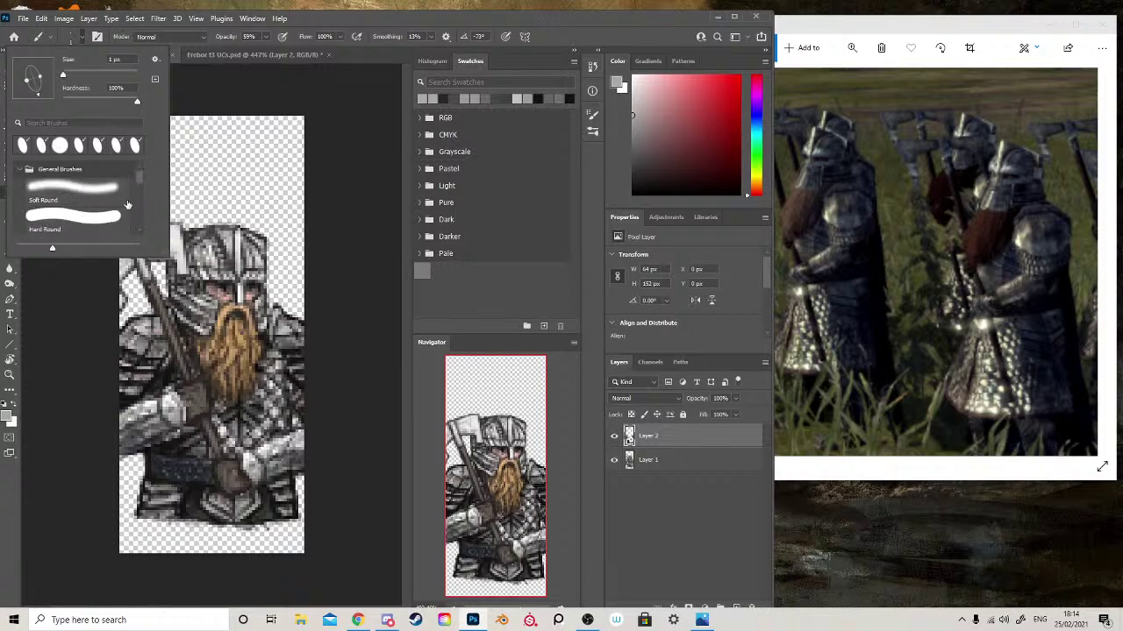
{"action": "left_click", "coordinate": [83, 223]}
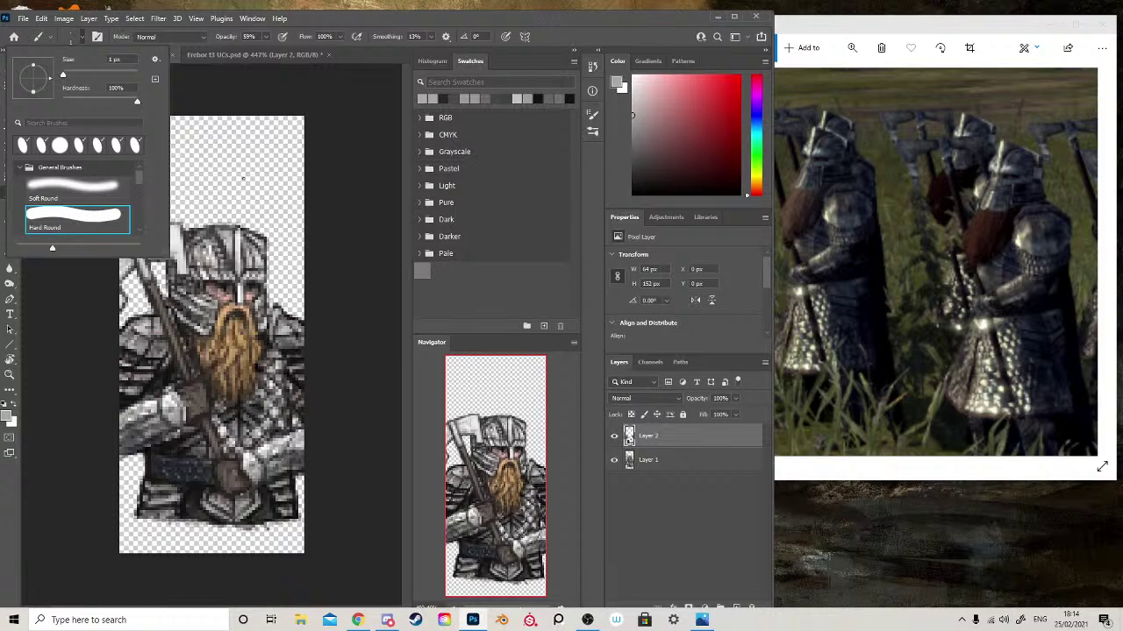
{"action": "mouse_move", "coordinate": [206, 175]}
{"action": "left_mouse_down"}
{"action": "mouse_move", "coordinate": [235, 170]}
{"action": "mouse_move", "coordinate": [237, 181]}
{"action": "mouse_move", "coordinate": [251, 165]}
{"action": "mouse_move", "coordinate": [267, 48]}
{"action": "mouse_move", "coordinate": [337, 48]}
{"action": "mouse_move", "coordinate": [206, 175]}
{"action": "mouse_move", "coordinate": [249, 190]}
{"action": "left_mouse_up"}
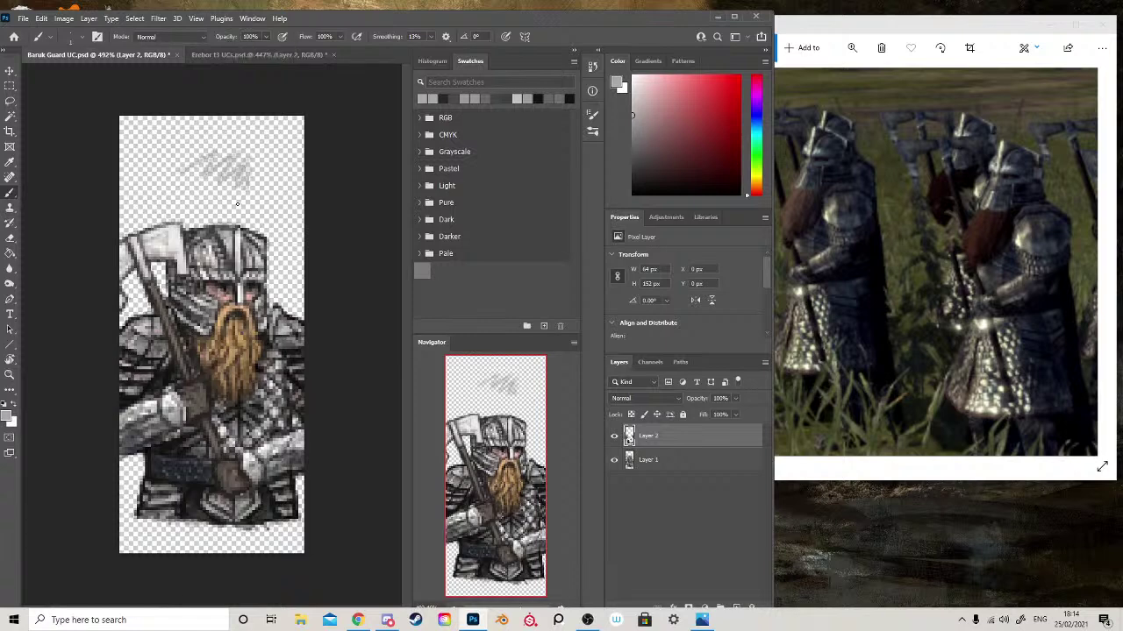
{"action": "key", "text": "ctrl+z"}
{"action": "key", "text": "ctrl+z"}
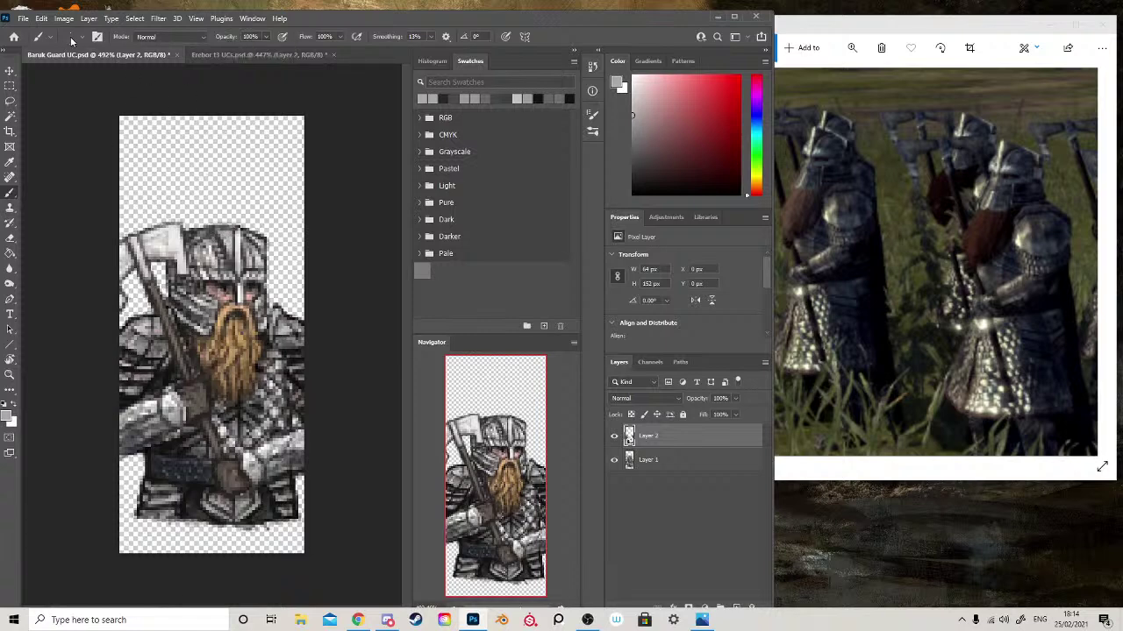
- Try the Hard Round brush at 28 px with a test stroke above the helmet, and undo the stroke
{"action": "left_click", "coordinate": [70, 36]}
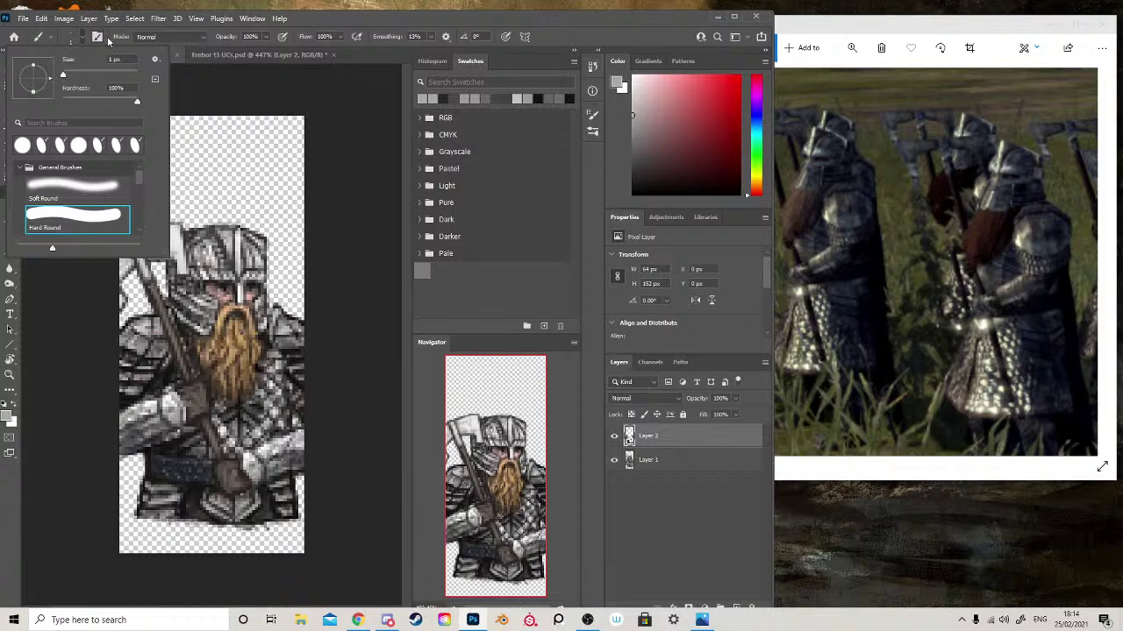
{"action": "left_click_drag", "start_coordinate": [63, 77], "coordinate": [97, 93]}
{"action": "left_click_drag", "start_coordinate": [233, 161], "coordinate": [256, 169]}
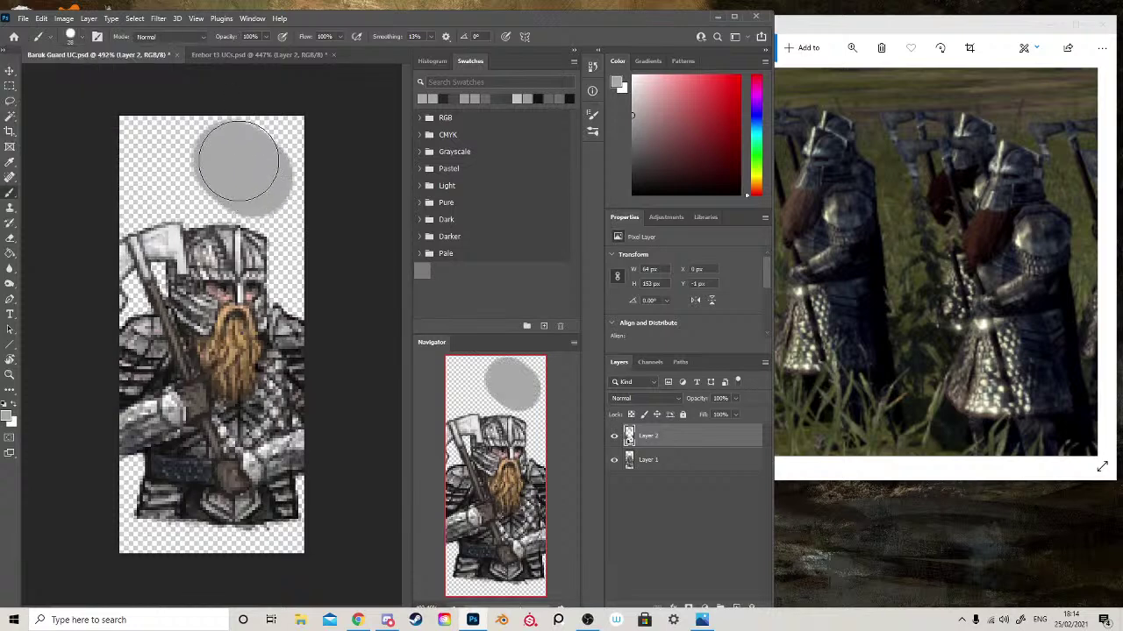
{"action": "key", "text": "ctrl+z"}
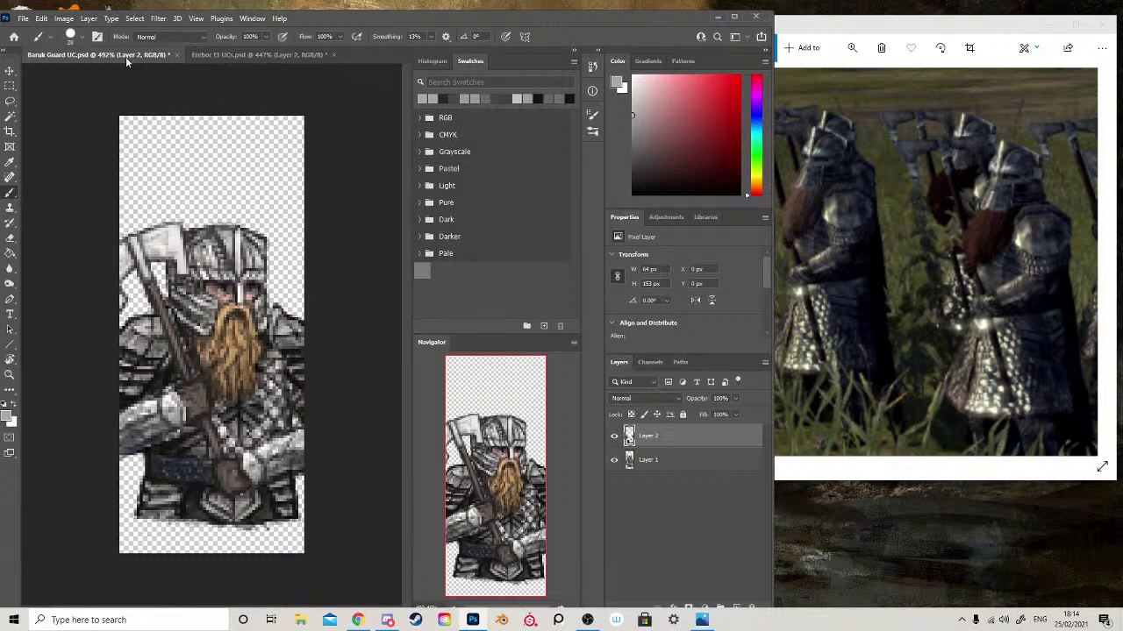
- Choose the Hard Round Pressure Size brush at 20 px, test it with strokes above the helmet, and undo them
{"action": "left_click", "coordinate": [68, 37]}
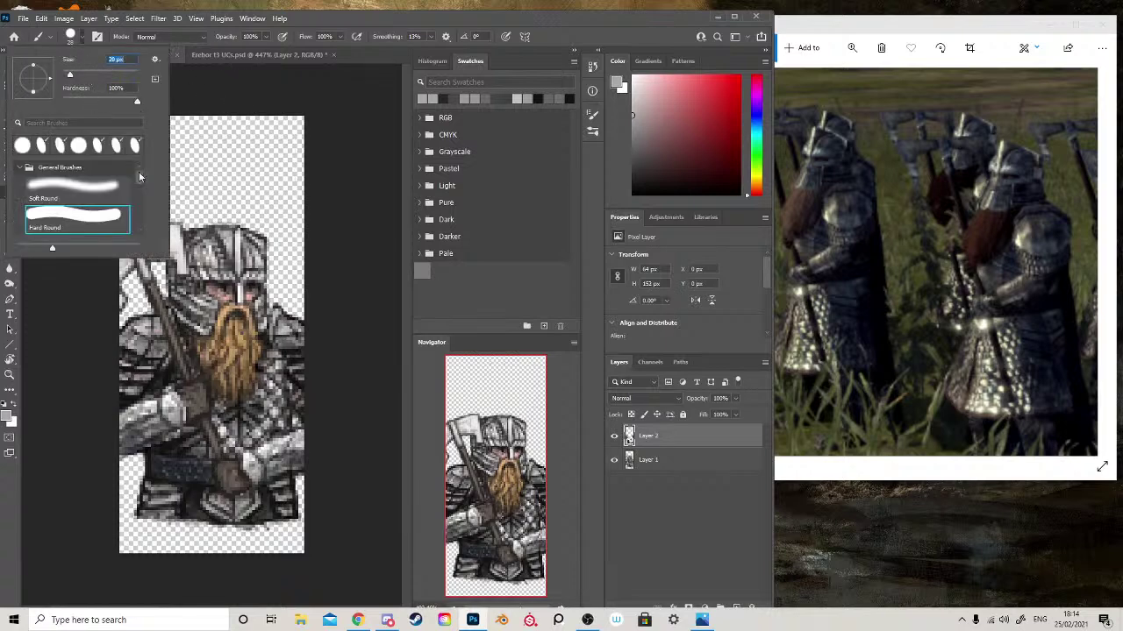
{"action": "scroll", "coordinate": [138, 177], "scroll_direction": "down", "scroll_amount": 2}
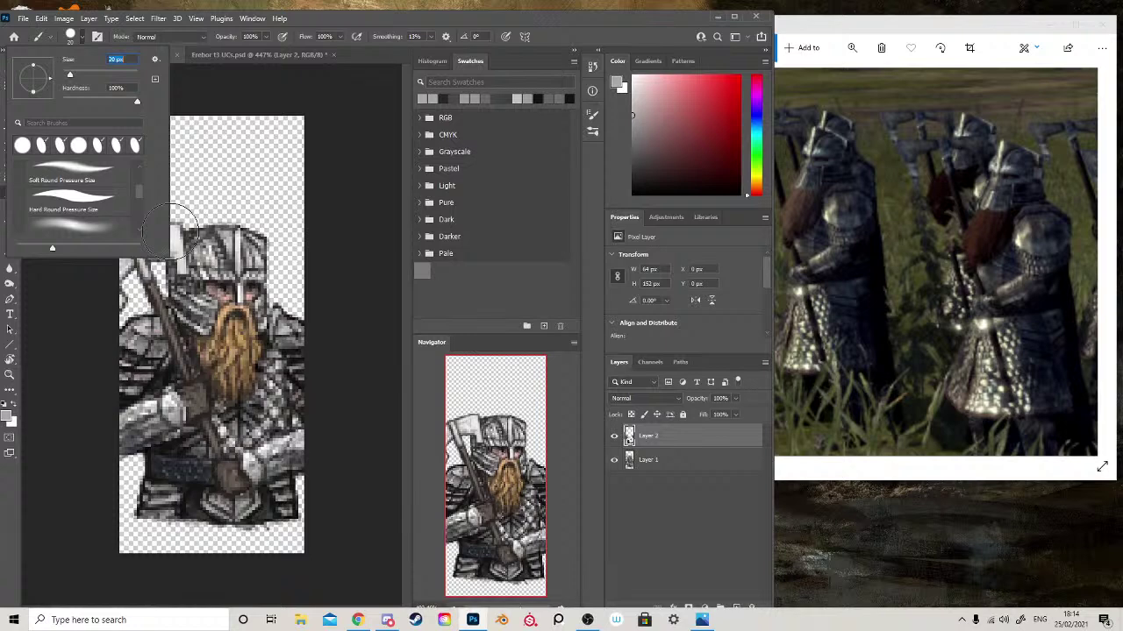
{"action": "left_click", "coordinate": [85, 204]}
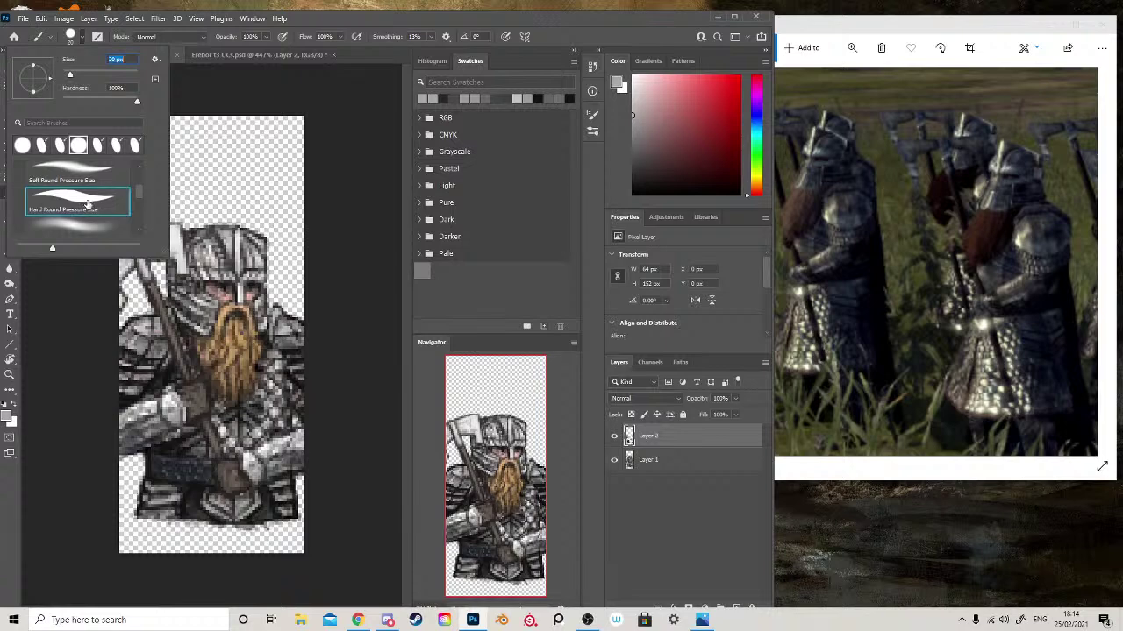
{"action": "left_click", "coordinate": [199, 168]}
{"action": "mouse_move", "coordinate": [199, 168]}
{"action": "left_mouse_down"}
{"action": "mouse_move", "coordinate": [213, 155]}
{"action": "mouse_move", "coordinate": [265, 163]}
{"action": "left_mouse_up"}
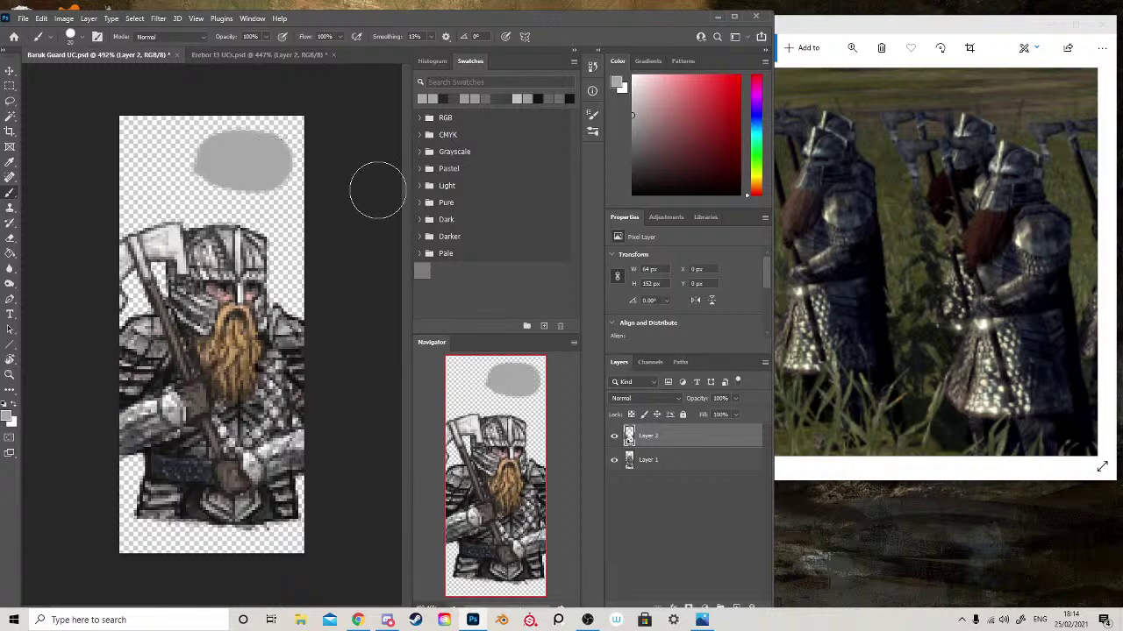
{"action": "key", "text": "ctrl+z"}
{"action": "left_click_drag", "start_coordinate": [148, 187], "coordinate": [273, 165]}
{"action": "key", "text": "ctrl+z"}
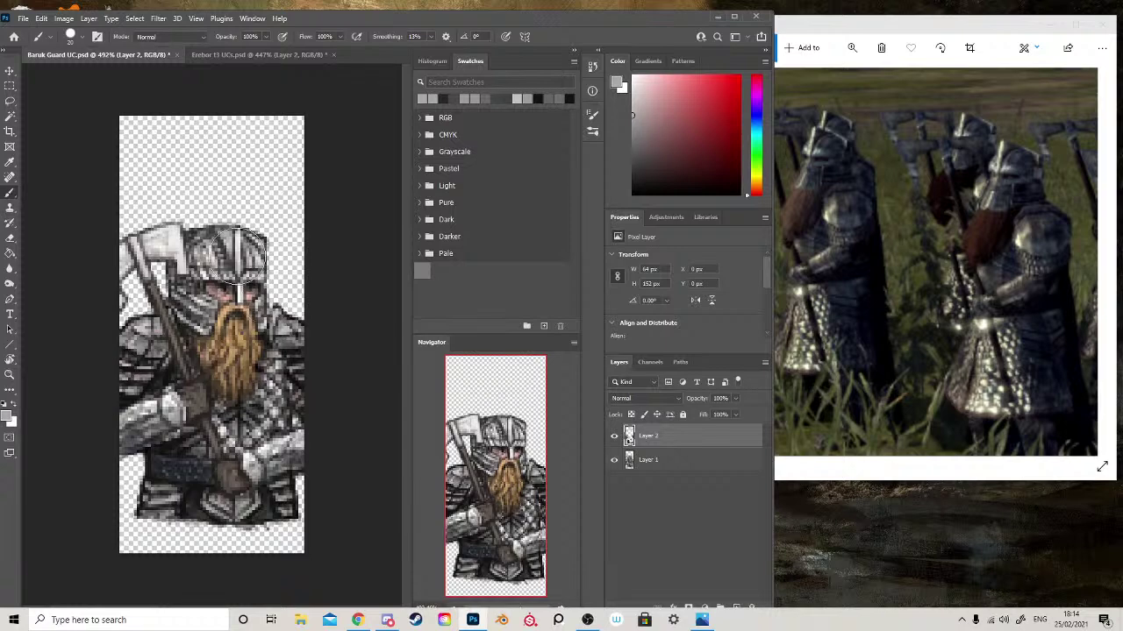
- Choose the Hard Round Pressure Opacity brush, test it with a stroke above the helmet, and undo the stroke
{"action": "left_click", "coordinate": [78, 36]}
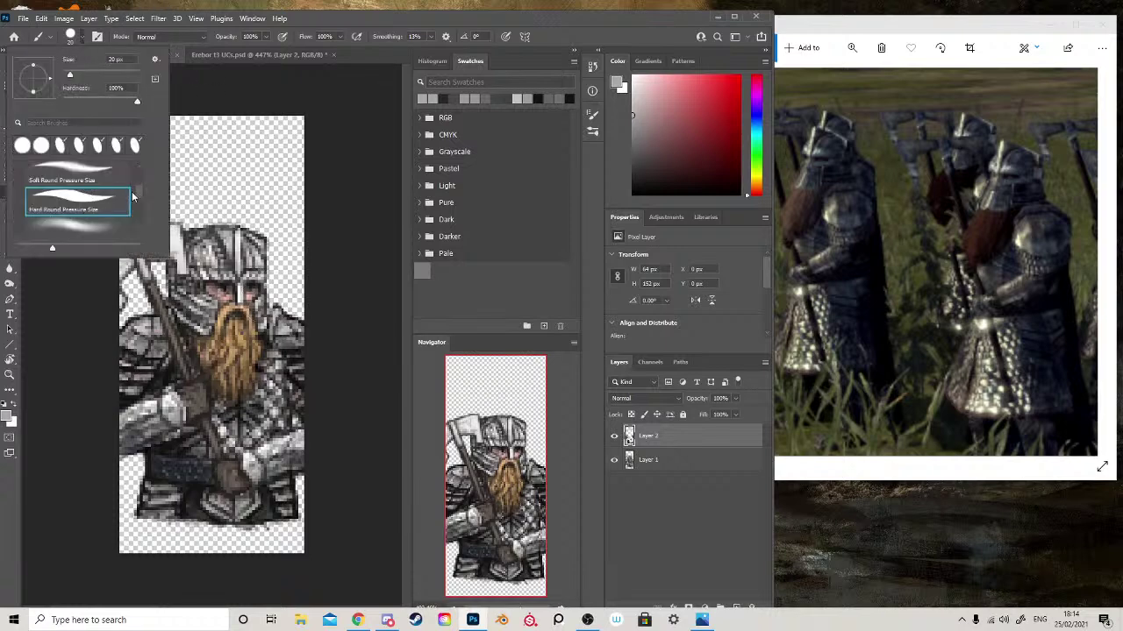
{"action": "scroll", "coordinate": [138, 199], "scroll_direction": "down", "scroll_amount": 4}
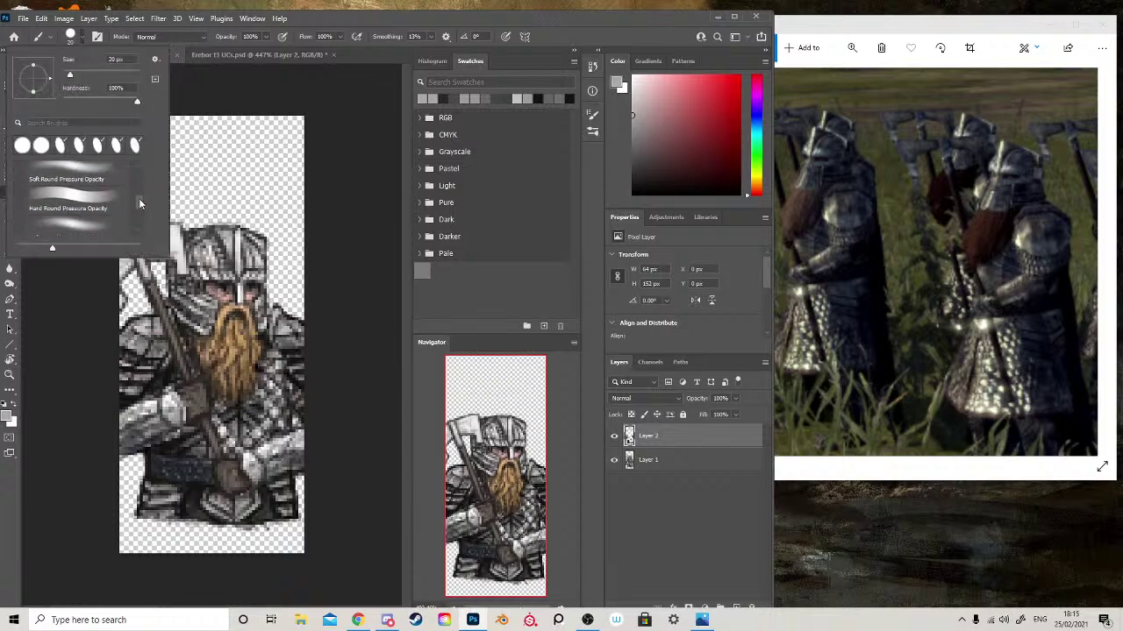
{"action": "scroll", "coordinate": [140, 203], "scroll_direction": "up", "scroll_amount": 1}
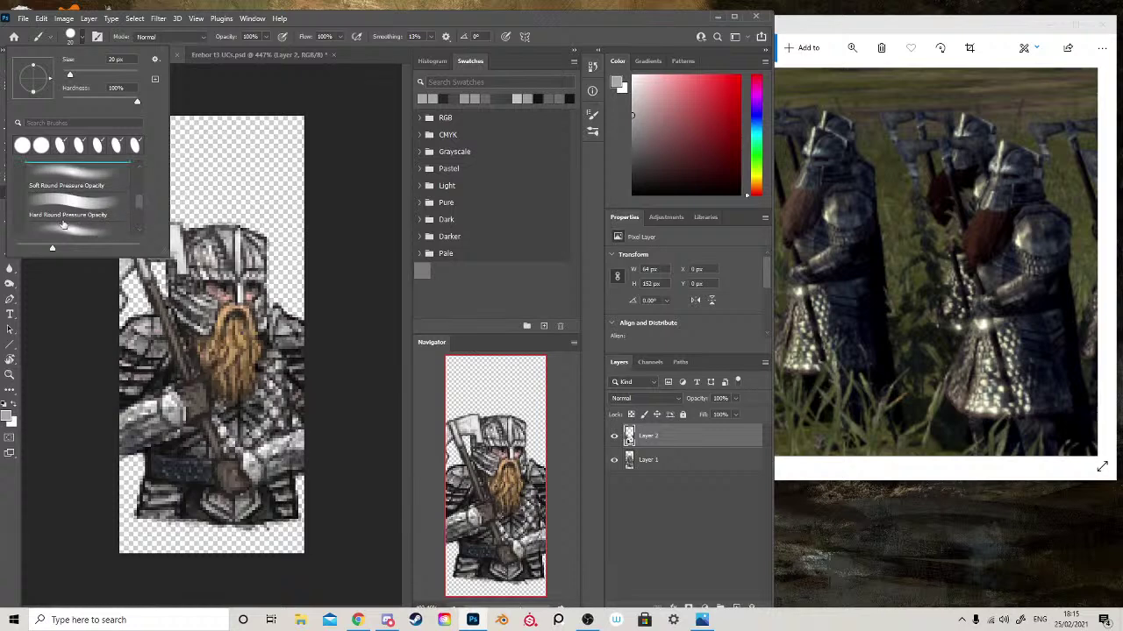
{"action": "left_click", "coordinate": [80, 208]}
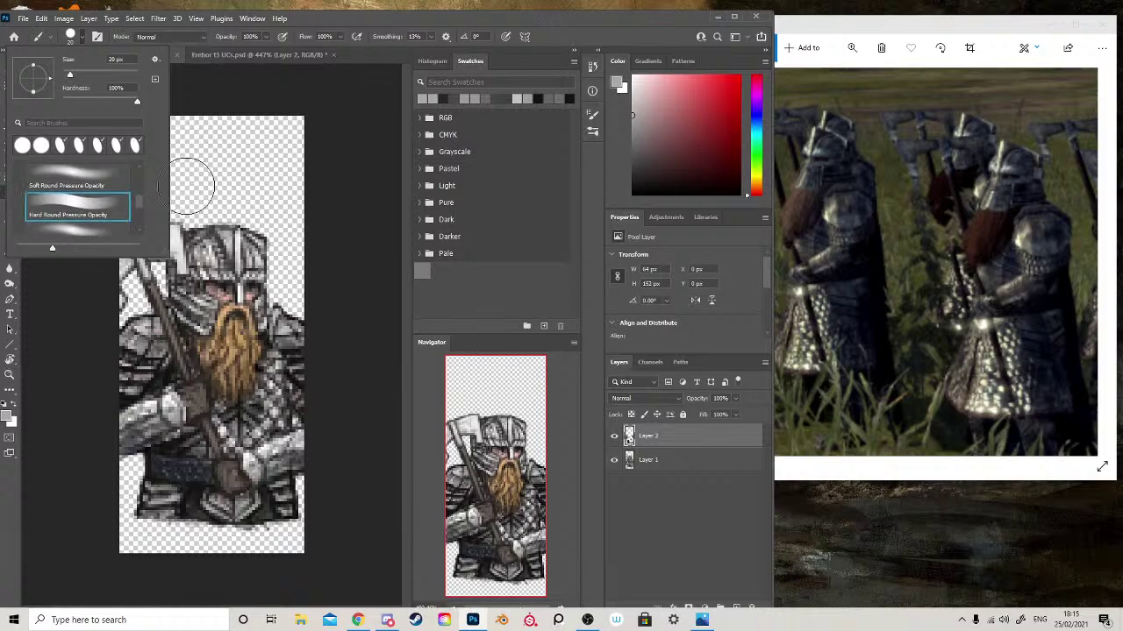
{"action": "left_click", "coordinate": [188, 180]}
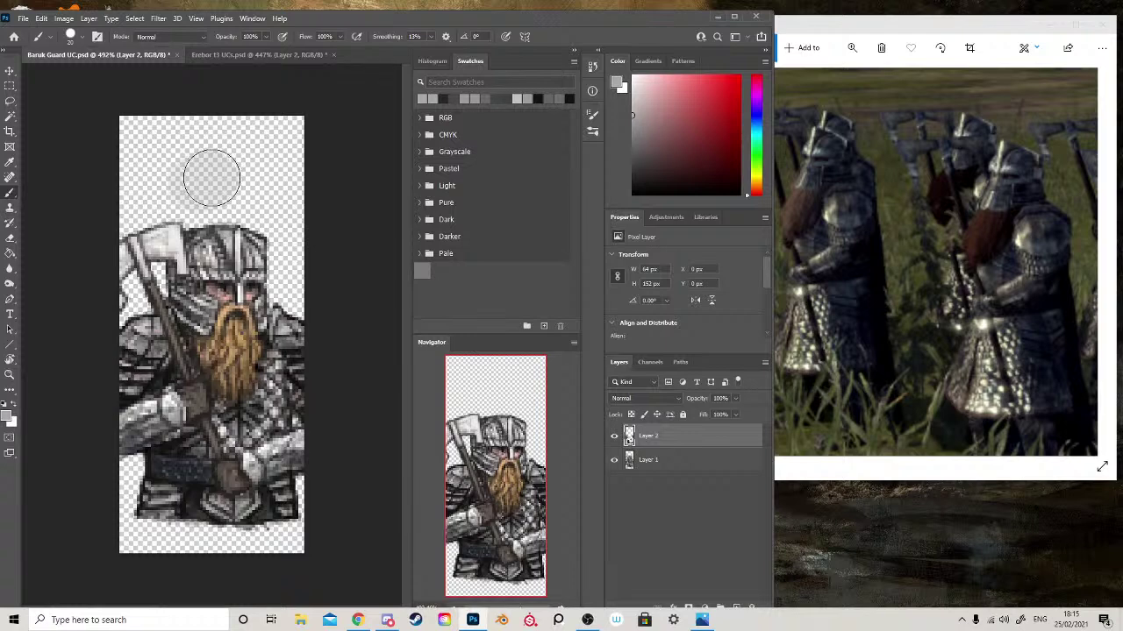
{"action": "left_click_drag", "start_coordinate": [220, 168], "coordinate": [279, 145]}
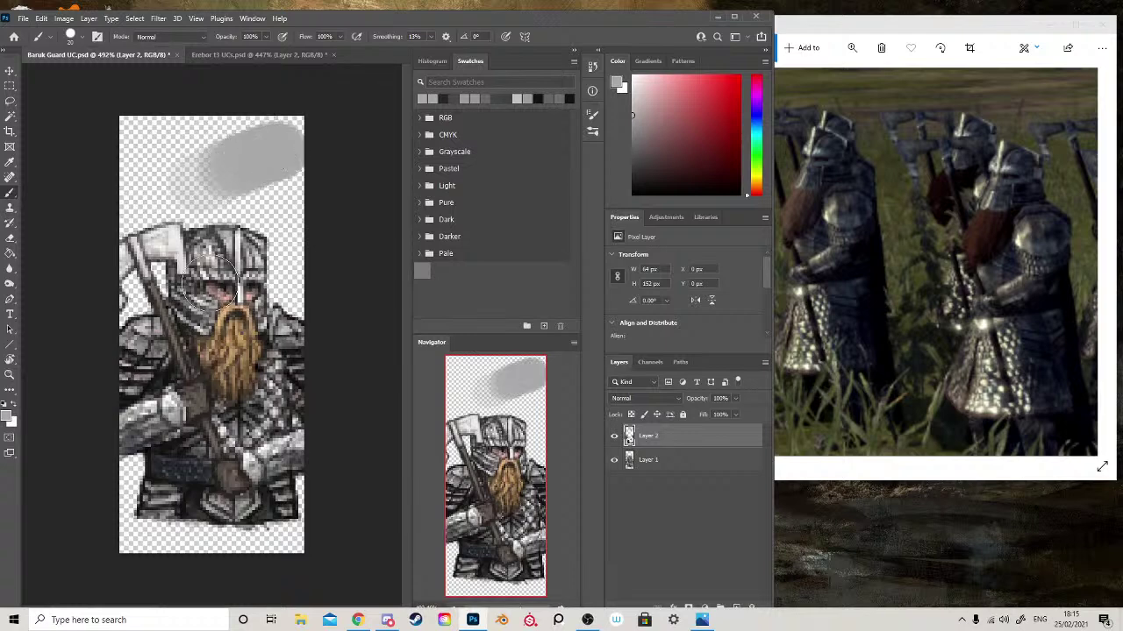
{"action": "key", "text": "ctrl+z"}
- Choose the angled elliptical 20 px brush from the recent brushes, test it above the helmet, and undo the mark
{"action": "left_click", "coordinate": [77, 37]}
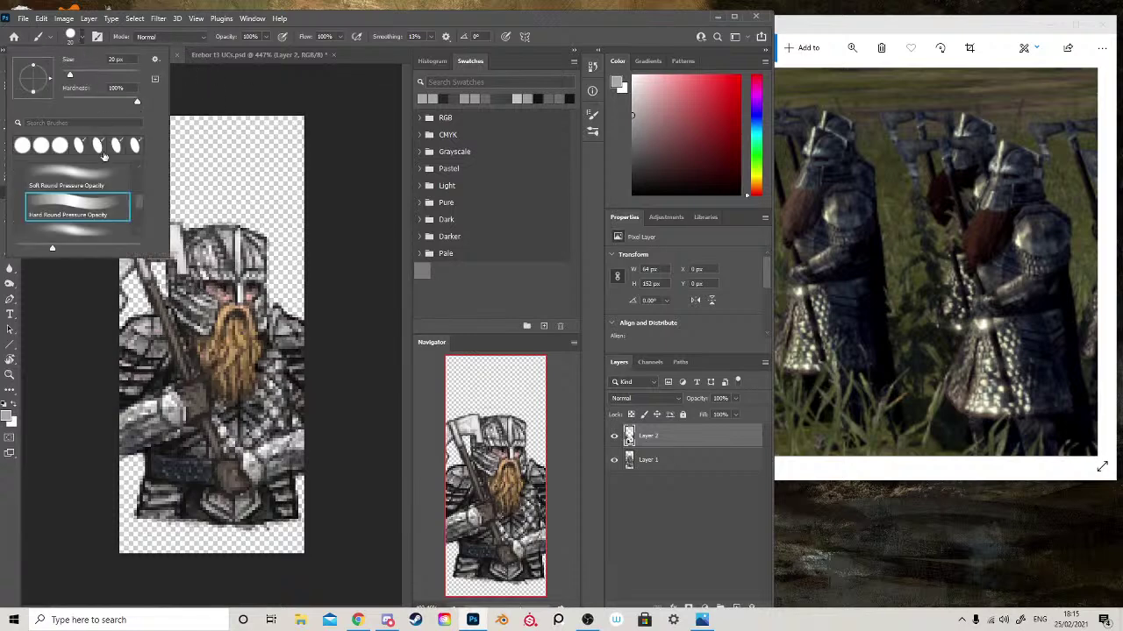
{"action": "scroll", "coordinate": [136, 197], "scroll_direction": "down", "scroll_amount": 2}
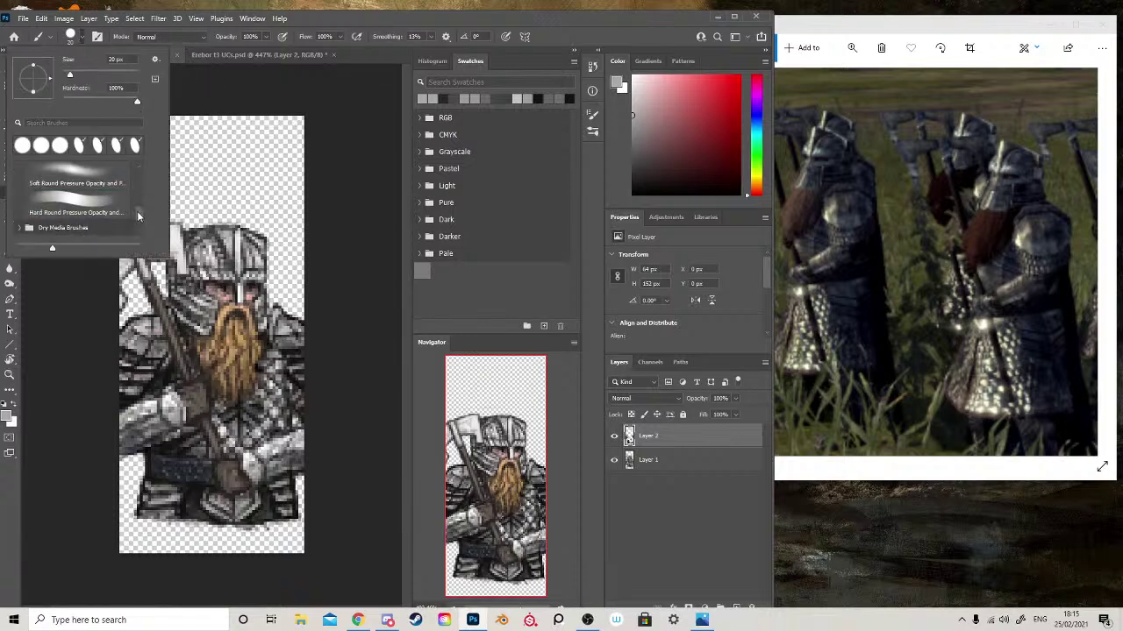
{"action": "mouse_move", "coordinate": [137, 210]}
{"action": "left_mouse_down"}
{"action": "mouse_move", "coordinate": [134, 159]}
{"action": "mouse_move", "coordinate": [141, 177]}
{"action": "left_mouse_up"}
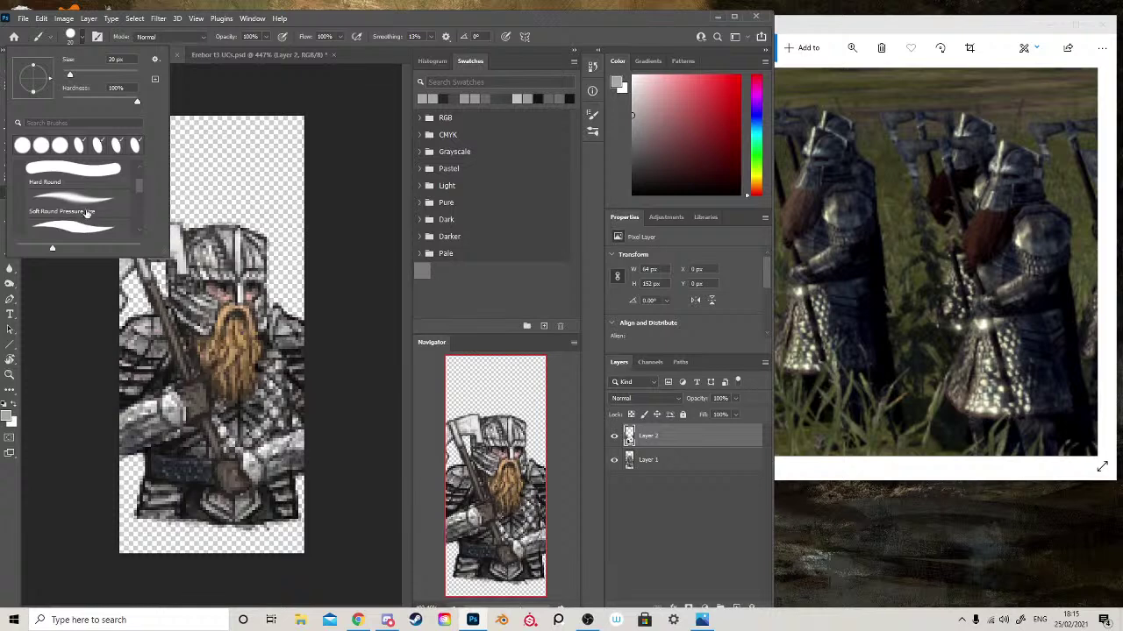
{"action": "left_click", "coordinate": [77, 221]}
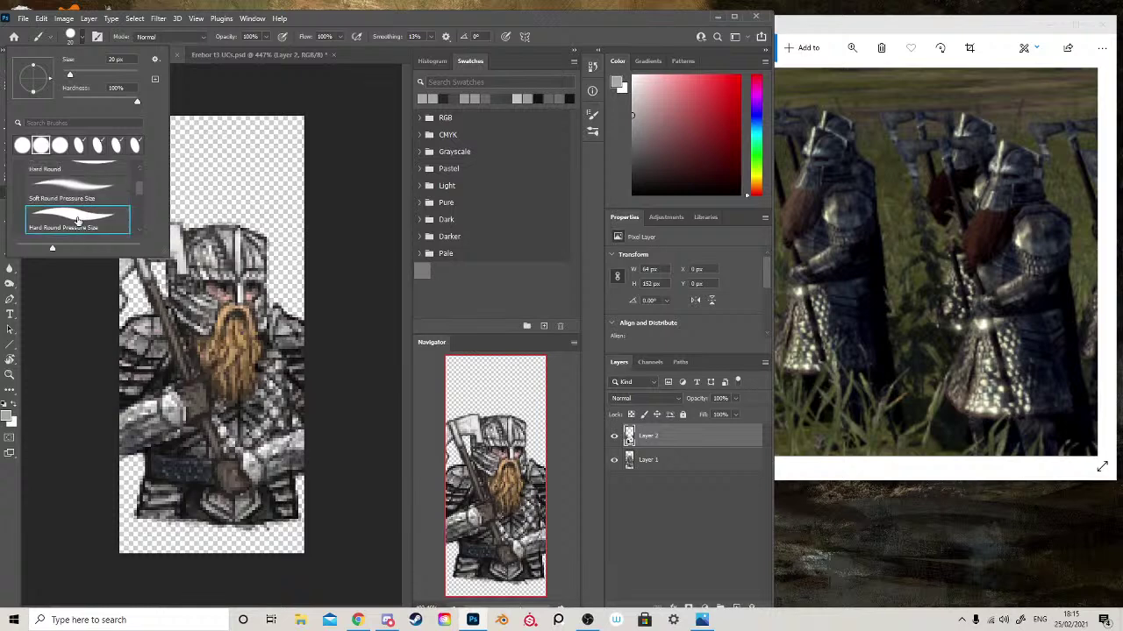
{"action": "left_click", "coordinate": [84, 147]}
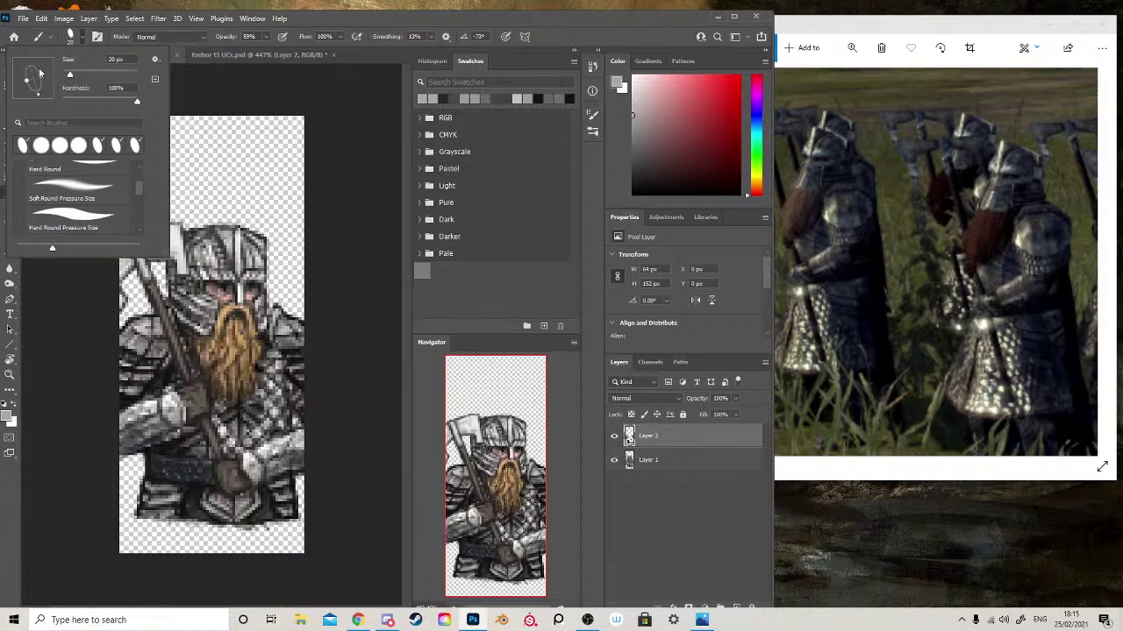
{"action": "mouse_move", "coordinate": [233, 174]}
{"action": "left_mouse_down"}
{"action": "mouse_move", "coordinate": [244, 173]}
{"action": "mouse_move", "coordinate": [233, 159]}
{"action": "mouse_move", "coordinate": [233, 172]}
{"action": "left_mouse_up"}
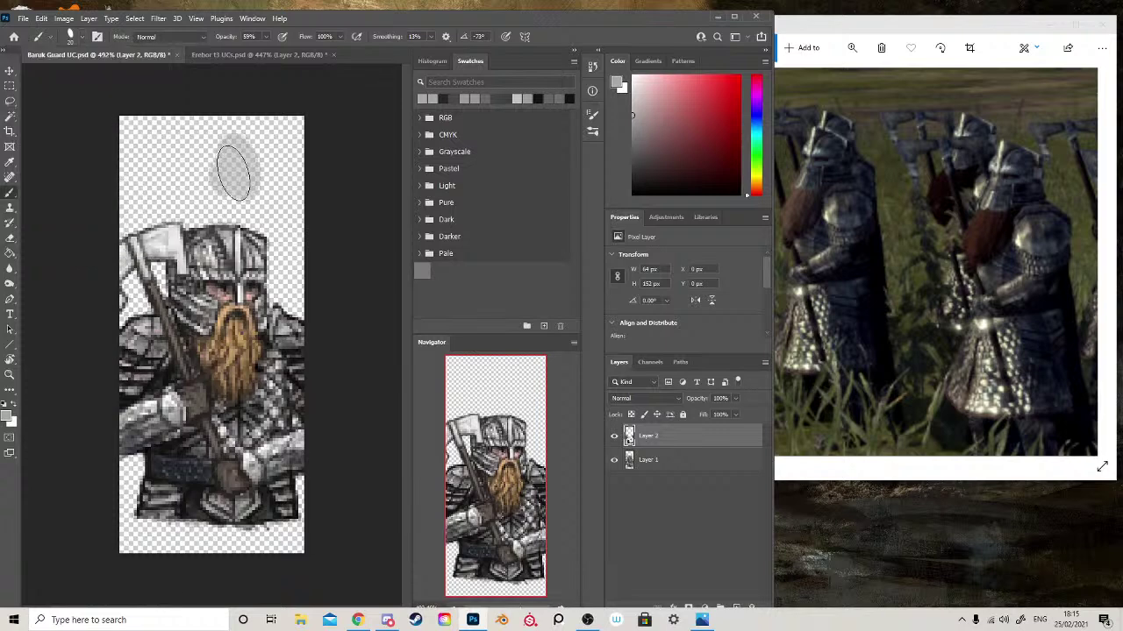
{"action": "key", "text": "ctrl+z"}
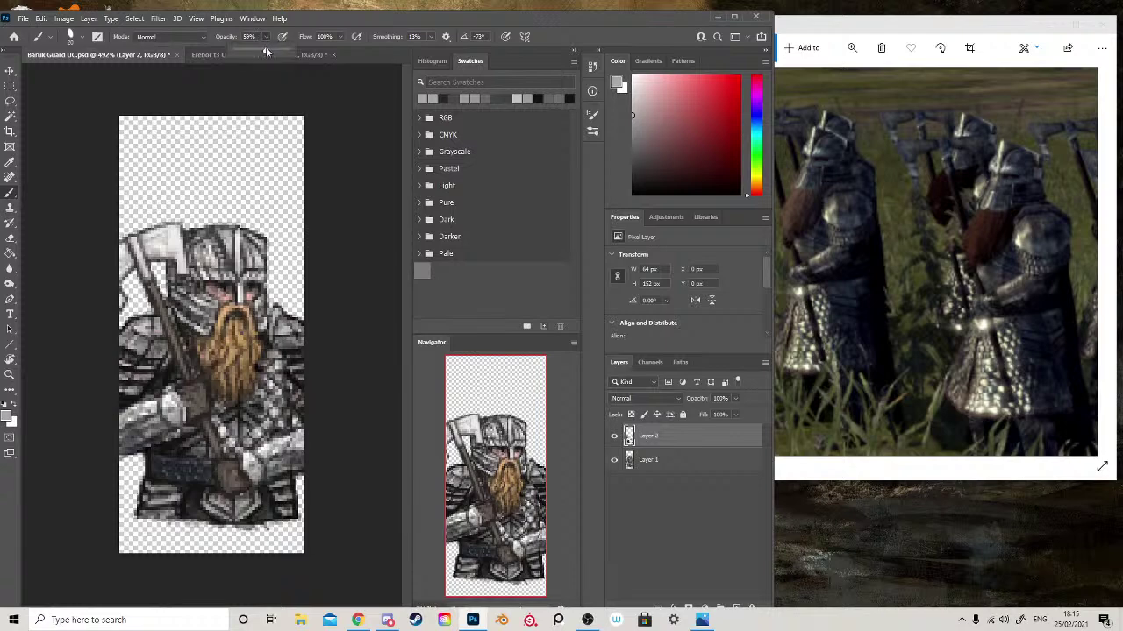
- Raise the brush opacity to 100%, test the angled brush above the helmet, and undo all the test marks
{"action": "left_click_drag", "start_coordinate": [267, 51], "coordinate": [289, 75]}
{"action": "left_click_drag", "start_coordinate": [185, 162], "coordinate": [264, 155]}
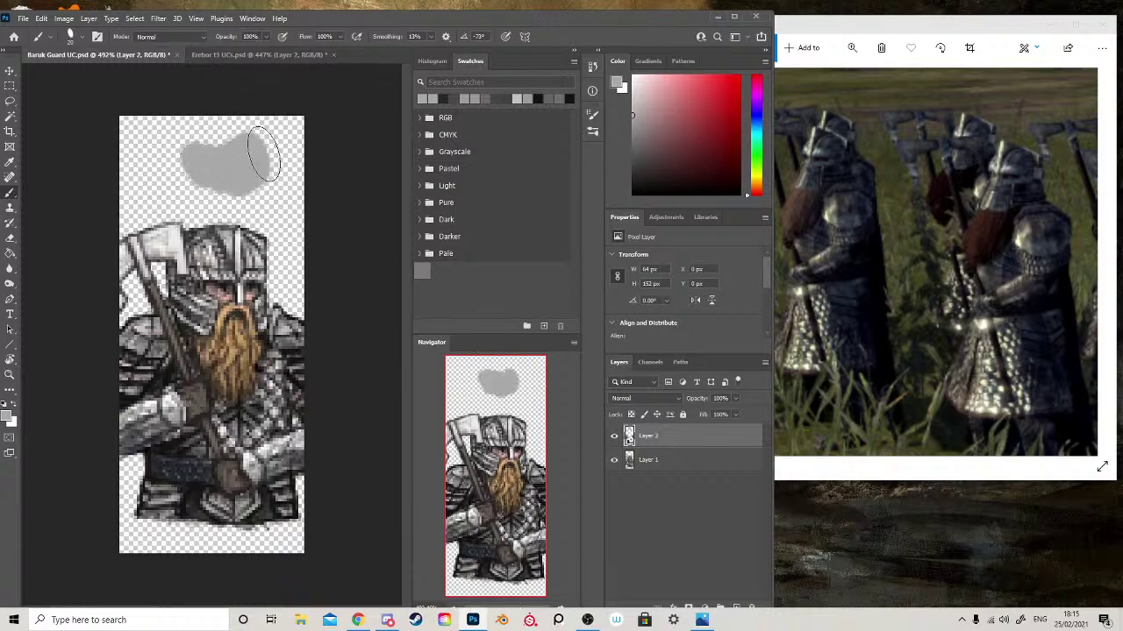
{"action": "key", "text": "ctrl+z"}
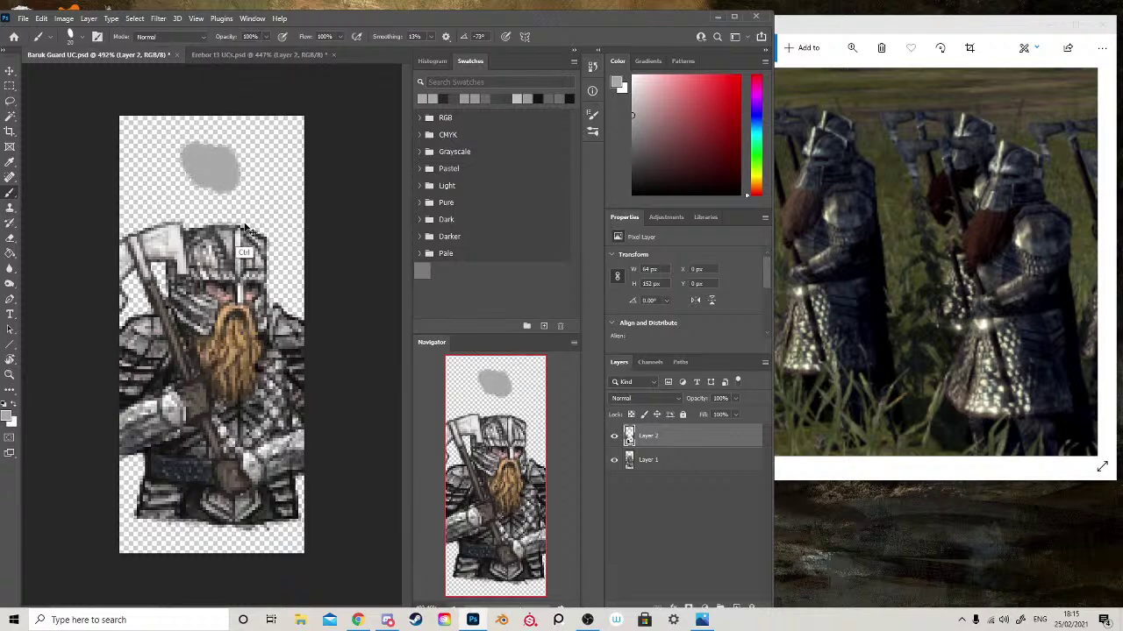
{"action": "key", "text": "ctrl+z"}
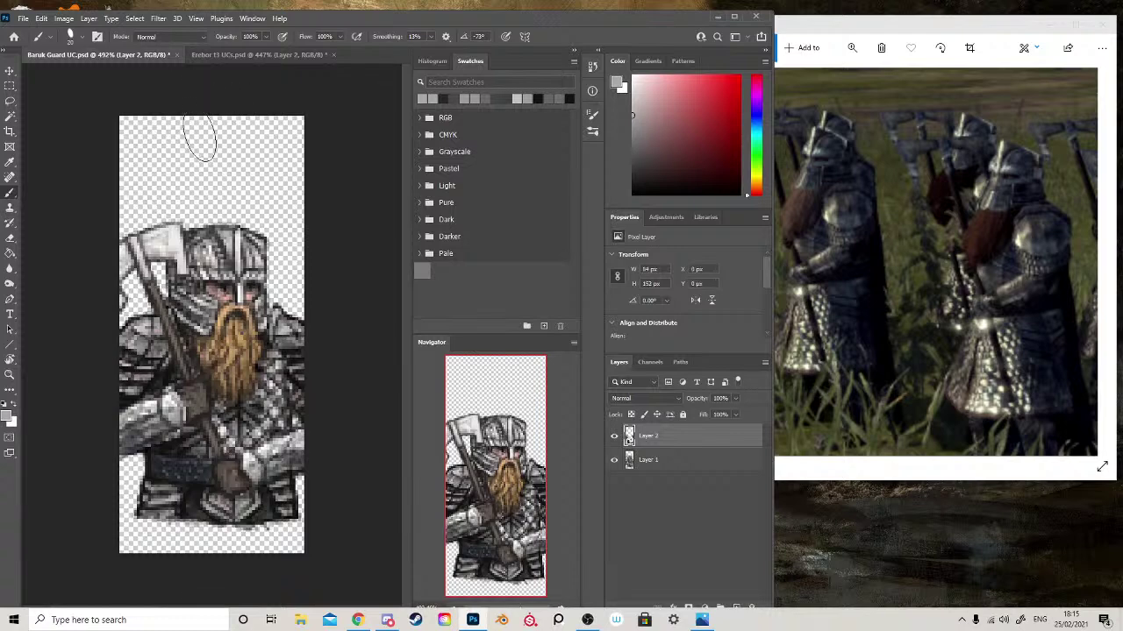
{"action": "left_click", "coordinate": [226, 155]}
{"action": "key", "text": "ctrl+z"}
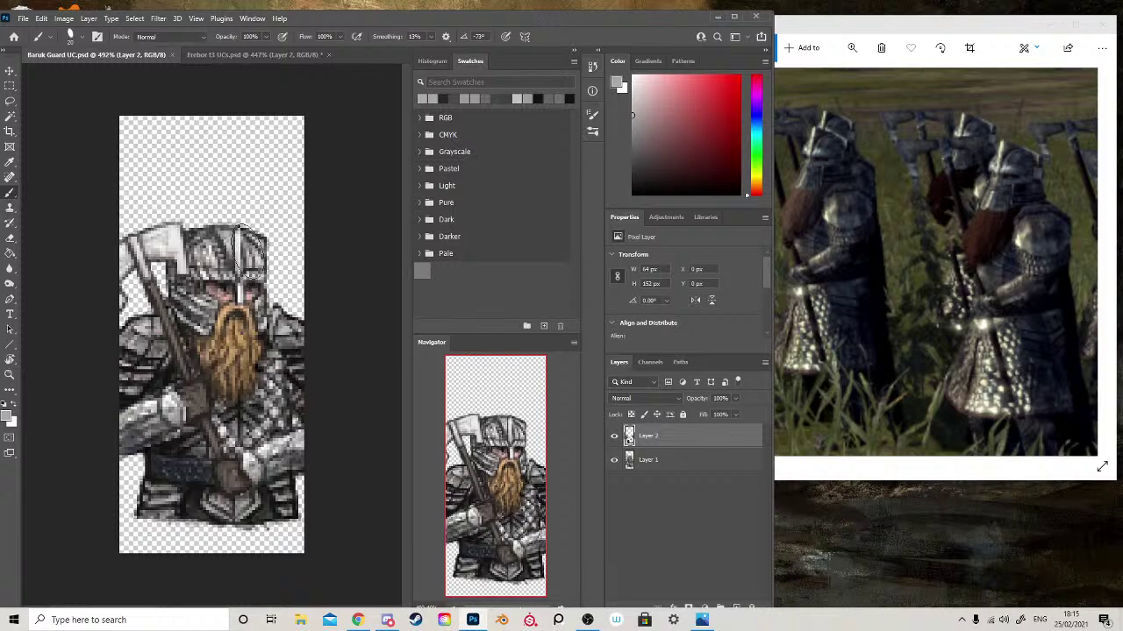
- In Erebor t3 UCs.psd, compare the dwarf variants layer by layer, then show and select only Layer 2 with the crossbow dwarf
{"action": "left_click", "coordinate": [241, 55]}
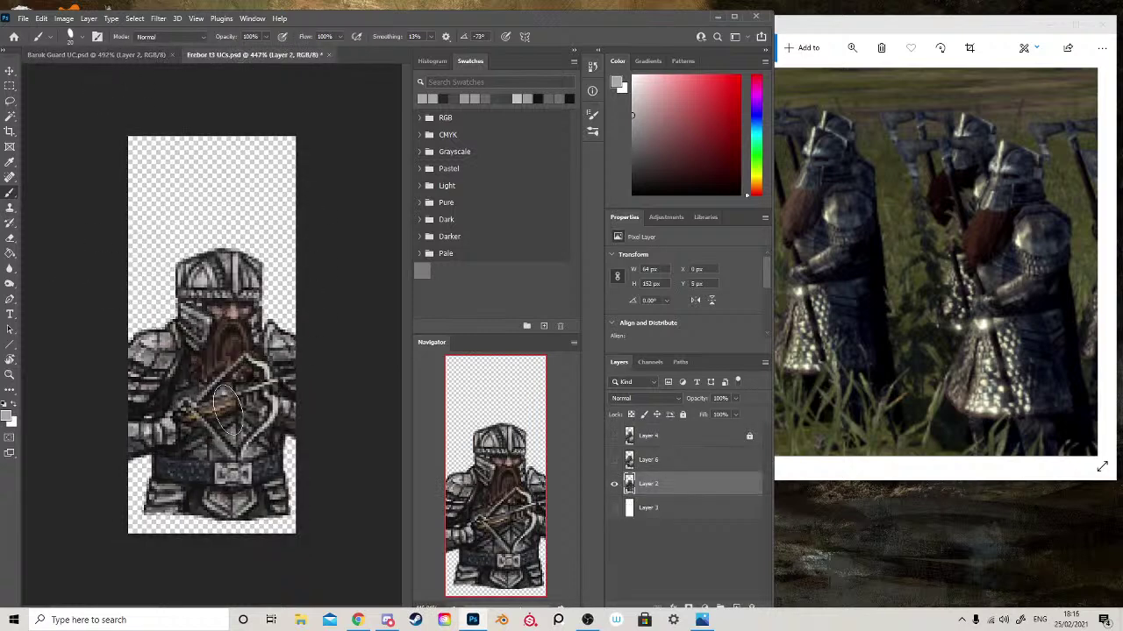
{"action": "left_click", "coordinate": [614, 459]}
{"action": "left_click", "coordinate": [628, 459]}
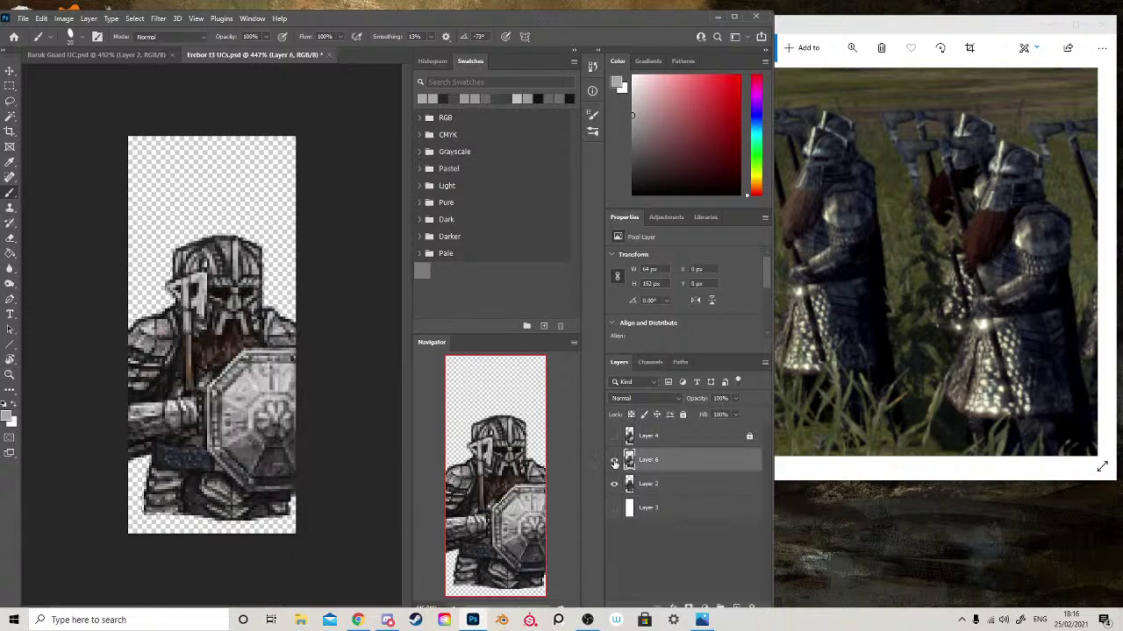
{"action": "left_click", "coordinate": [614, 436]}
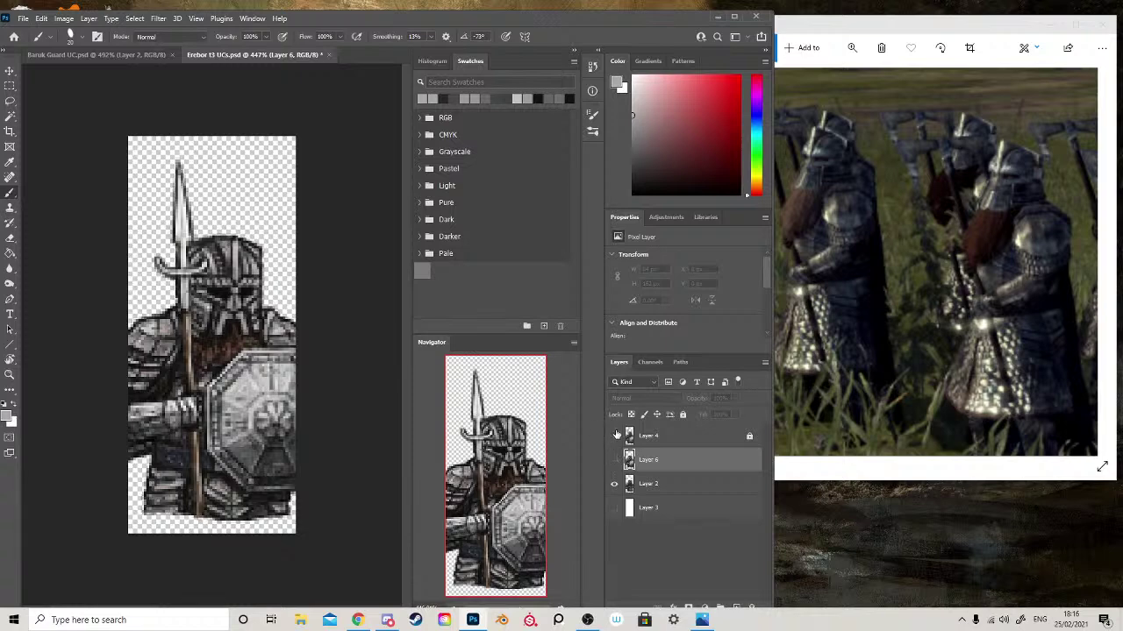
{"action": "left_click", "coordinate": [613, 436]}
{"action": "left_click", "coordinate": [614, 460]}
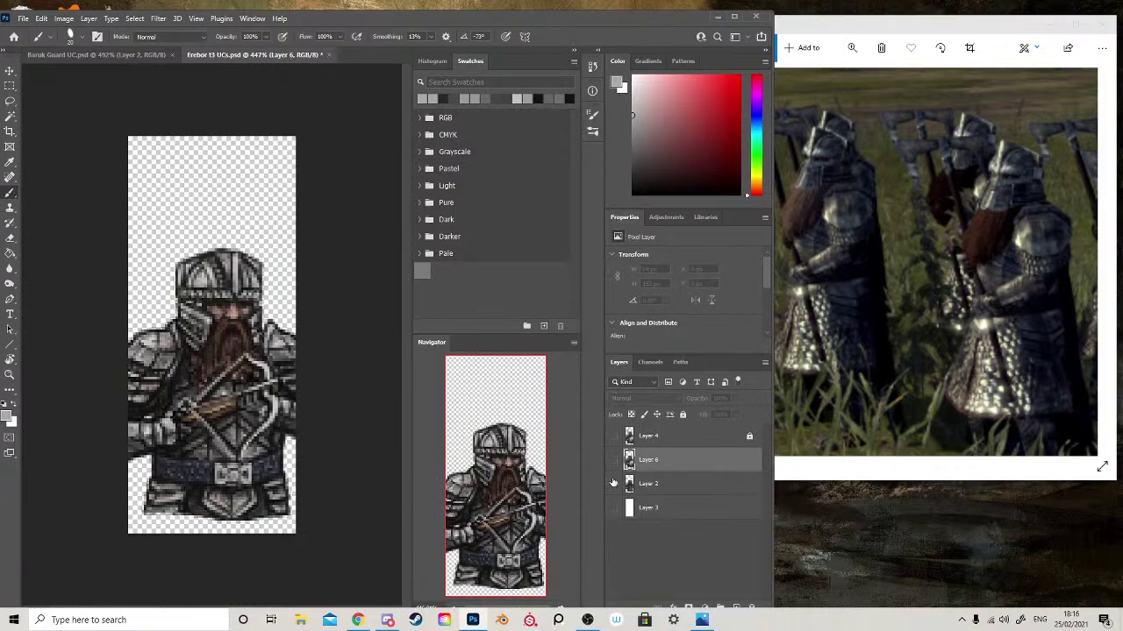
{"action": "left_click", "coordinate": [657, 488]}
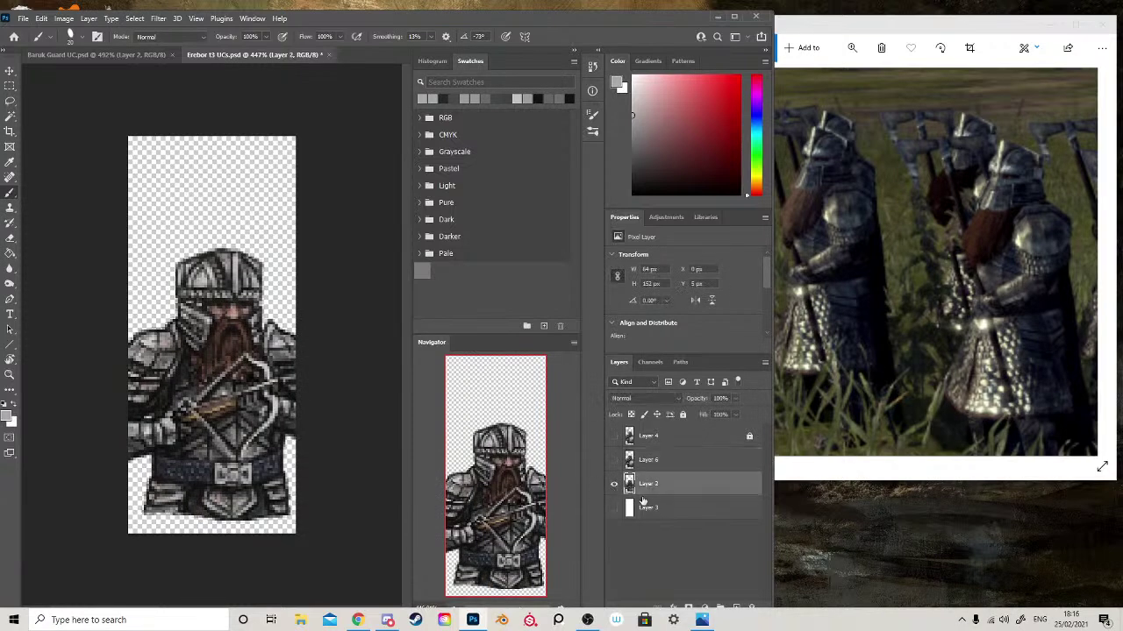
- Lasso the left part of the crossbow dwarf's helmet, copy it into Baruk Guard UC.psd, and align it over the axe dwarf's helmet
{"action": "key", "text": "l"}
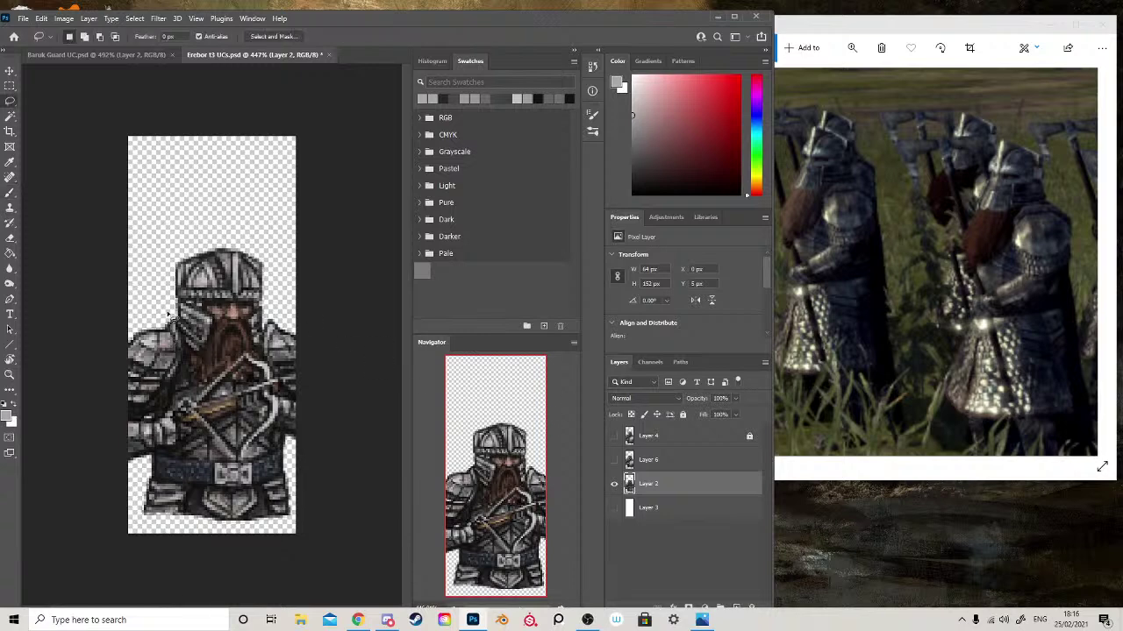
{"action": "mouse_move", "coordinate": [169, 313]}
{"action": "left_mouse_down"}
{"action": "mouse_move", "coordinate": [188, 347]}
{"action": "mouse_move", "coordinate": [211, 328]}
{"action": "mouse_move", "coordinate": [215, 251]}
{"action": "mouse_move", "coordinate": [176, 252]}
{"action": "mouse_move", "coordinate": [166, 316]}
{"action": "left_mouse_up"}
{"action": "key", "text": "ctrl+Tab"}
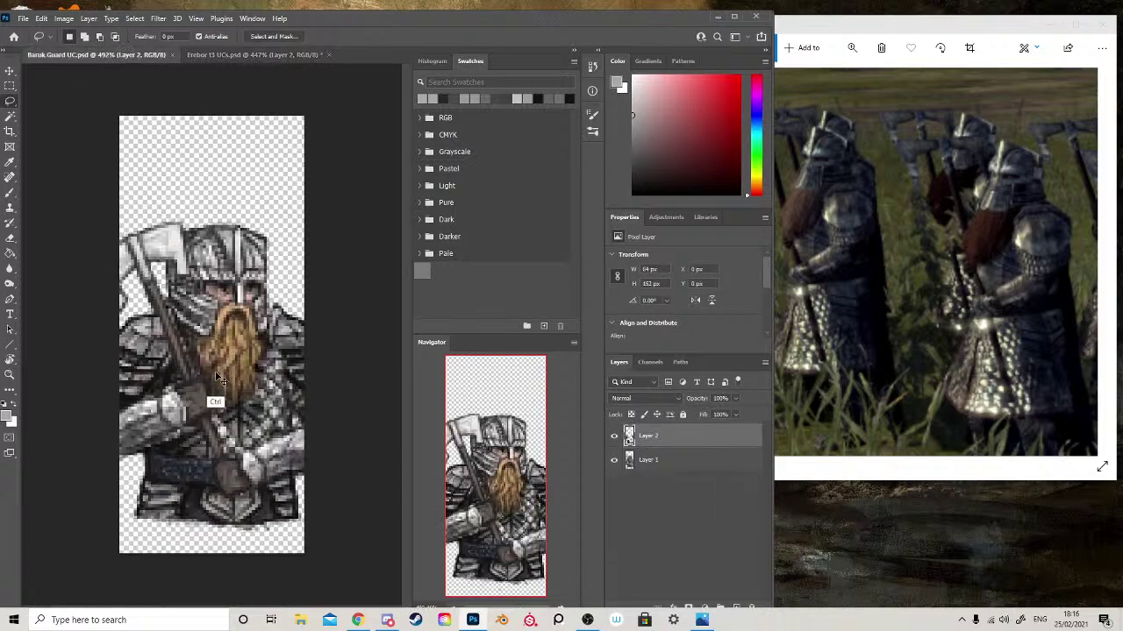
{"action": "key", "text": "ctrl+v"}
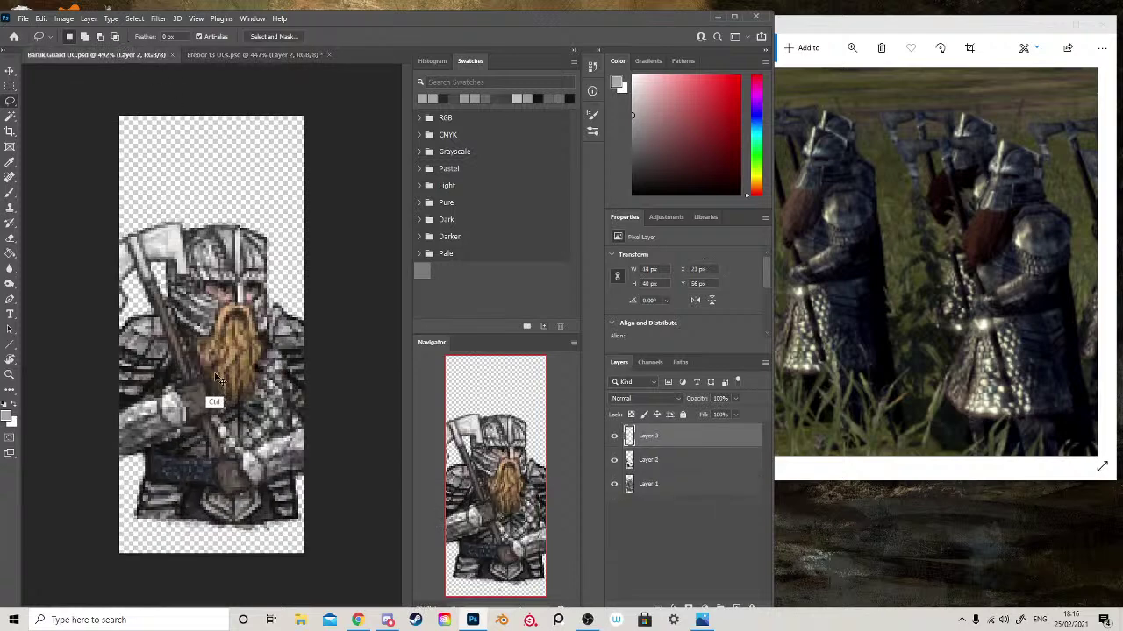
{"action": "key", "text": "v"}
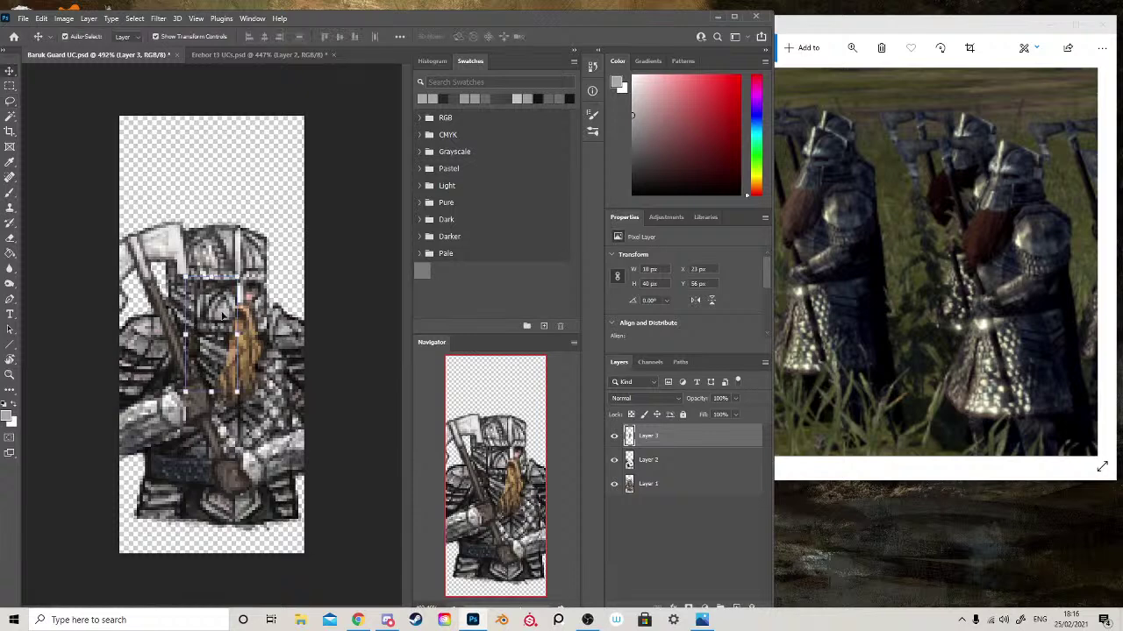
{"action": "left_click_drag", "start_coordinate": [223, 315], "coordinate": [193, 283]}
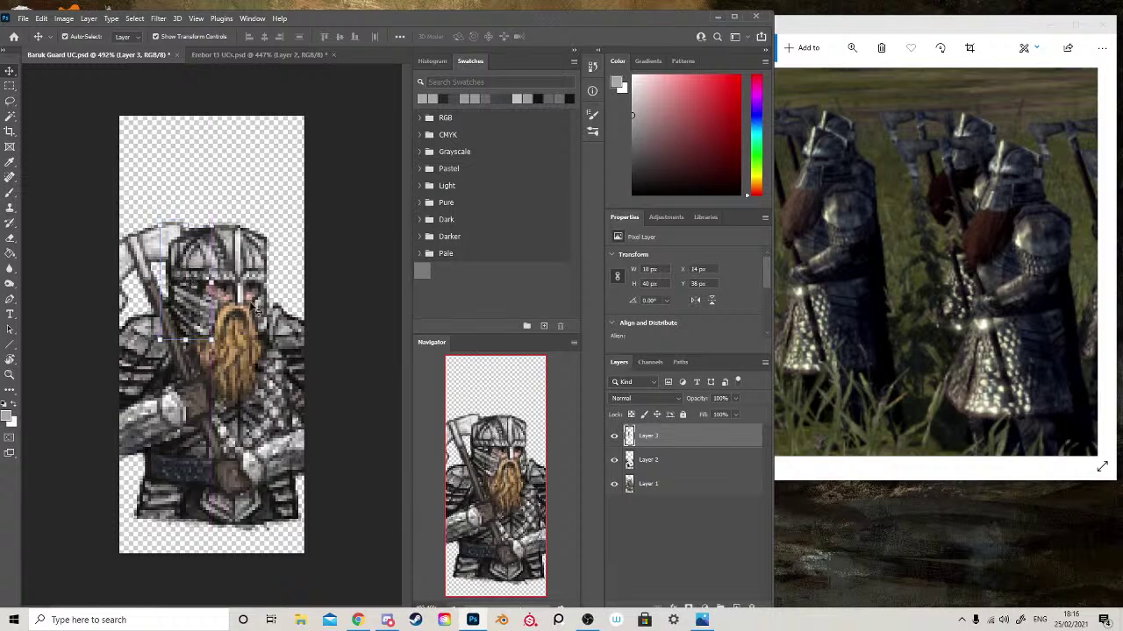
- Back in Erebor t3 UCs.psd, show only Layer 4 with the spear dwarf, unlock it, and select it
{"action": "left_click", "coordinate": [286, 55]}
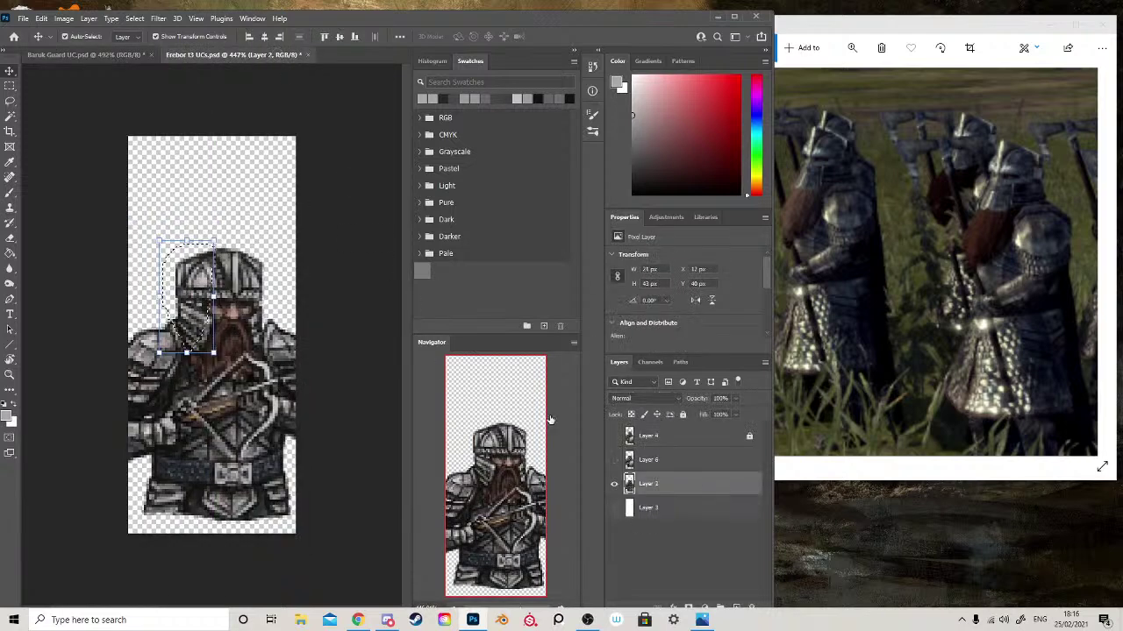
{"action": "left_click", "coordinate": [614, 460]}
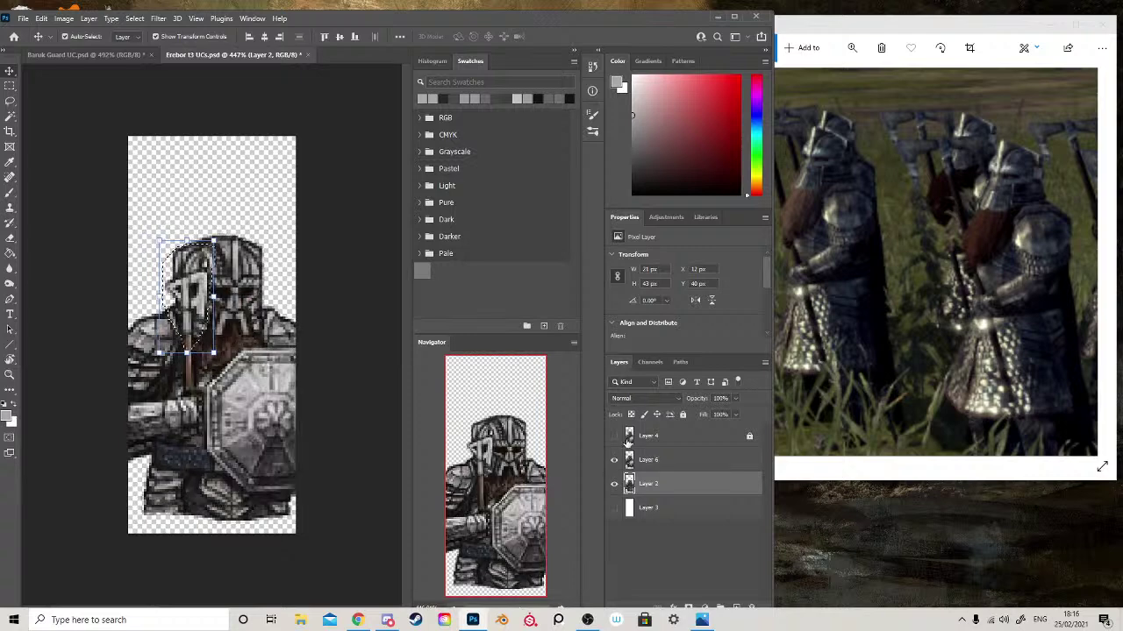
{"action": "left_click", "coordinate": [614, 436]}
{"action": "left_click", "coordinate": [614, 459]}
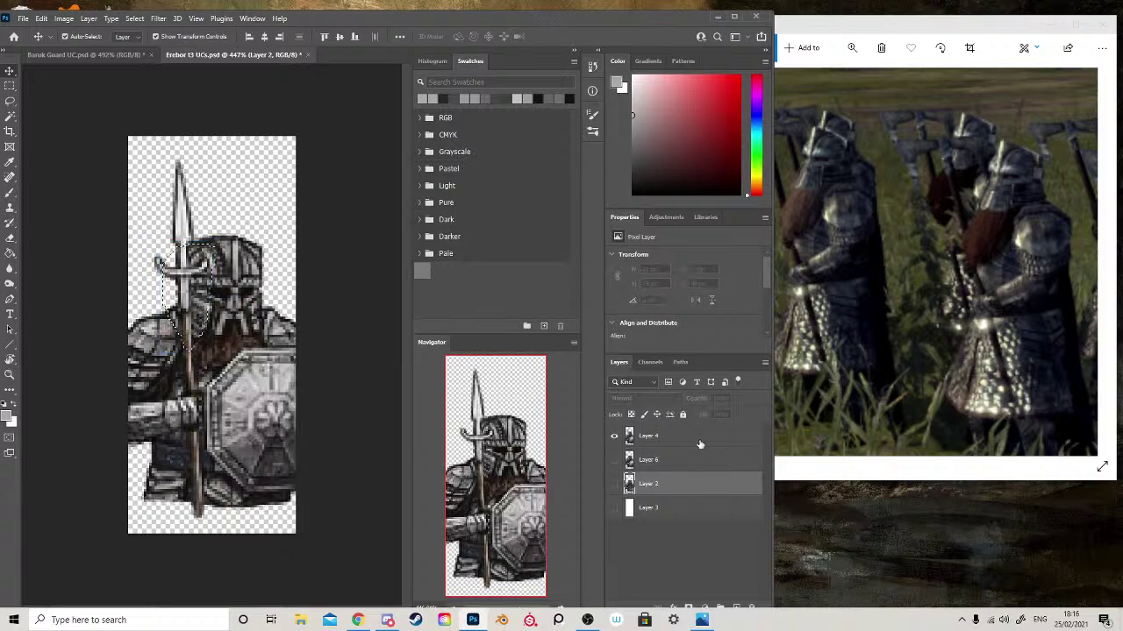
{"action": "left_click", "coordinate": [752, 437]}
- Lasso the spear dwarf's masked helmet without the spear and paste a copy of it into Baruk Guard UC.psd
{"action": "key", "text": "l"}
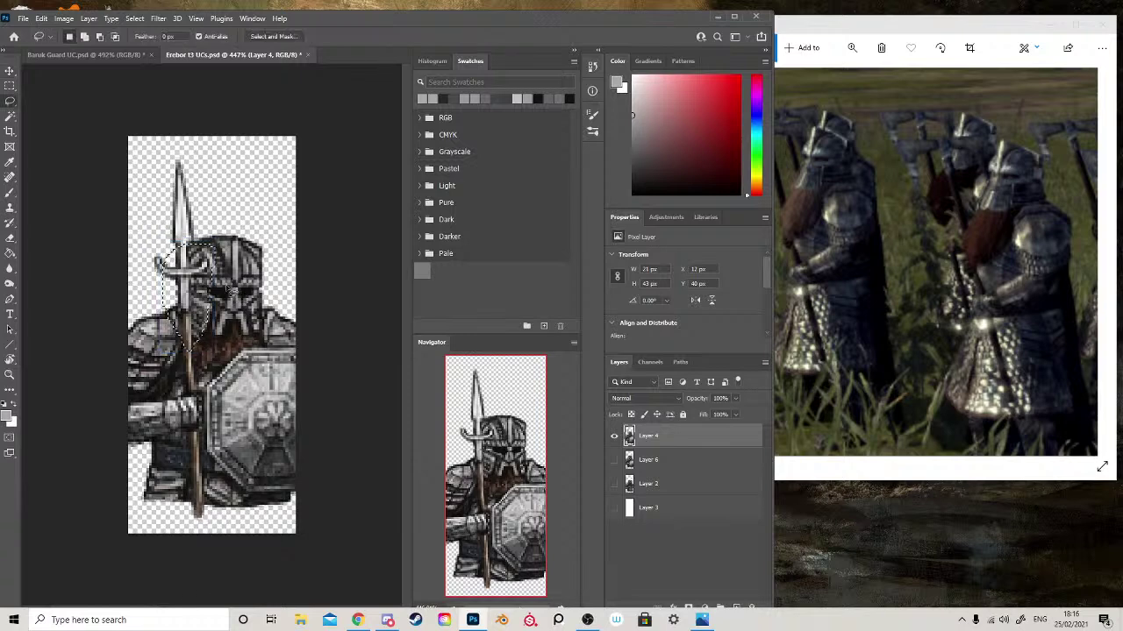
{"action": "left_click", "coordinate": [225, 287]}
{"action": "mouse_move", "coordinate": [197, 230]}
{"action": "left_mouse_down"}
{"action": "mouse_move", "coordinate": [272, 236]}
{"action": "mouse_move", "coordinate": [284, 266]}
{"action": "mouse_move", "coordinate": [262, 338]}
{"action": "mouse_move", "coordinate": [239, 330]}
{"action": "mouse_move", "coordinate": [195, 335]}
{"action": "left_mouse_up"}
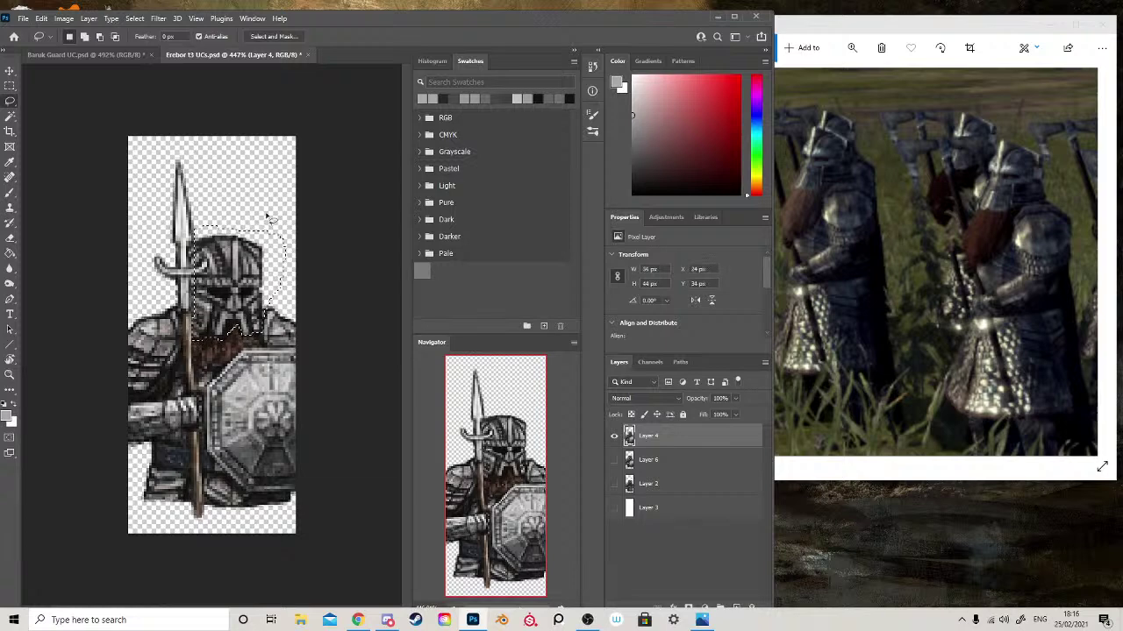
{"action": "left_click", "coordinate": [68, 54]}
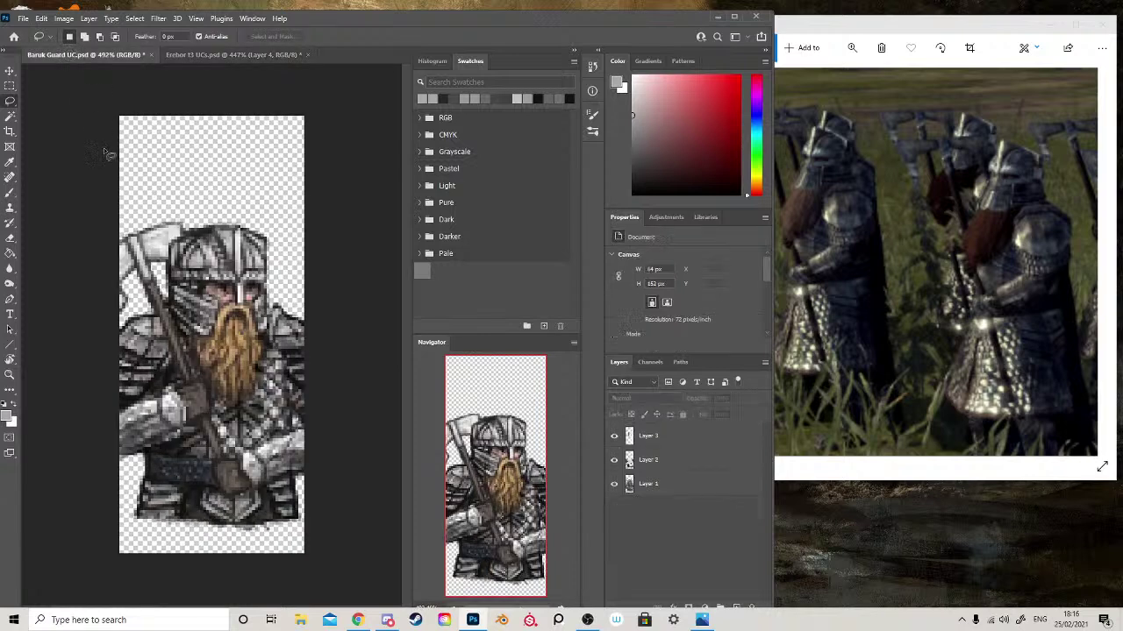
{"action": "key", "text": "ctrl+v"}
{"action": "key", "text": "b"}
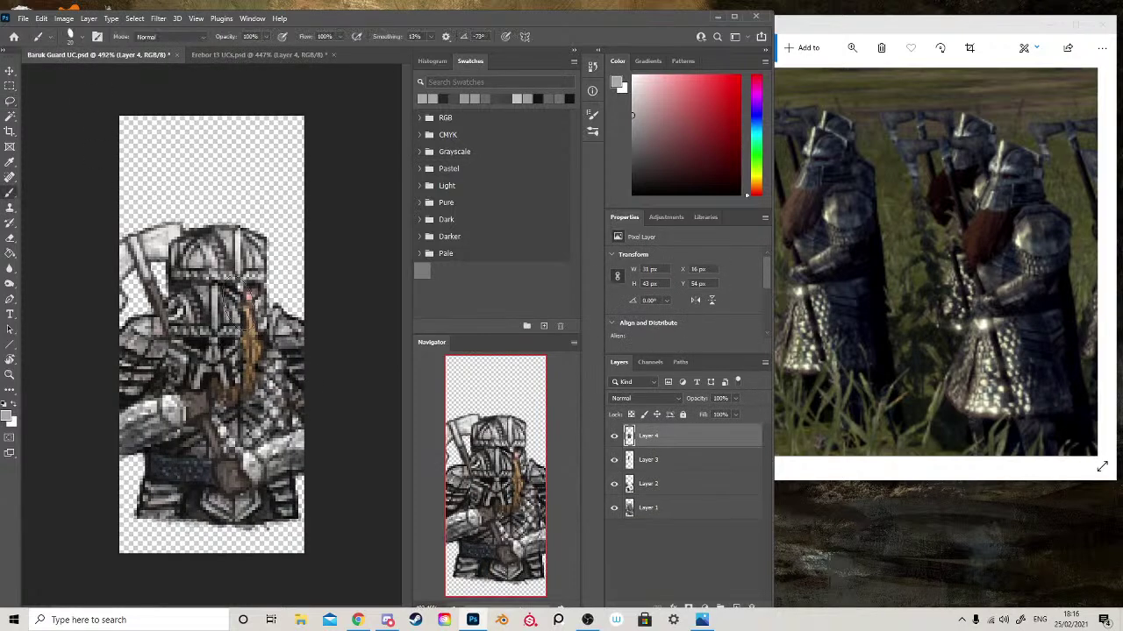
- Move the pasted masked helmet over the axe dwarf's head and nudge it into line with the helmet beneath
{"action": "key", "text": "v"}
{"action": "mouse_move", "coordinate": [226, 331]}
{"action": "left_mouse_down"}
{"action": "mouse_move", "coordinate": [248, 297]}
{"action": "mouse_move", "coordinate": [272, 315]}
{"action": "left_mouse_up"}
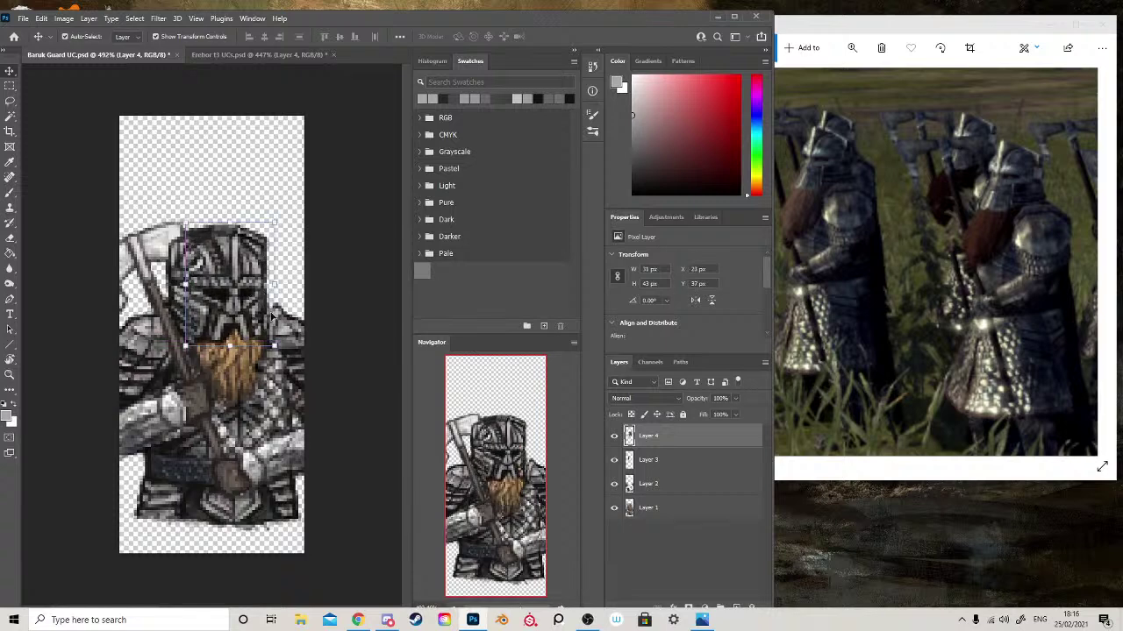
{"action": "key", "text": "Up"}
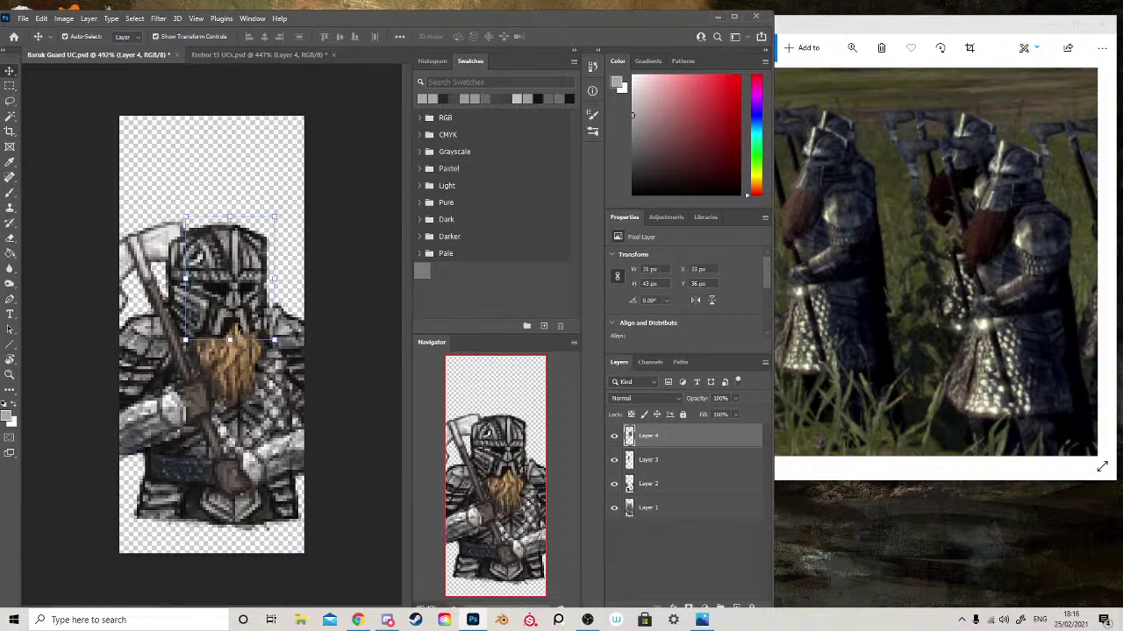
{"action": "key", "text": "Right"}
{"action": "key", "text": "Left"}
{"action": "key", "text": "Left"}
{"action": "key", "text": "Right"}
{"action": "key", "text": "Right"}
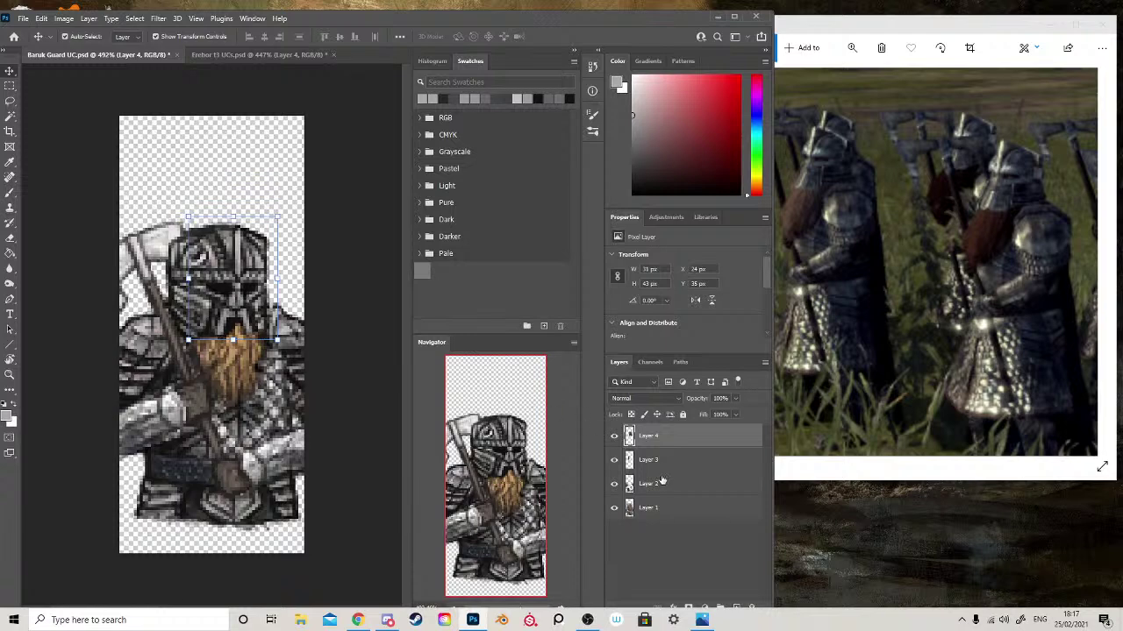
- Set the eraser to 1 px, try erasing along the helmet's left edge on Layer 3, and undo the last stroke
{"action": "left_click", "coordinate": [622, 465]}
{"action": "key", "text": "e"}
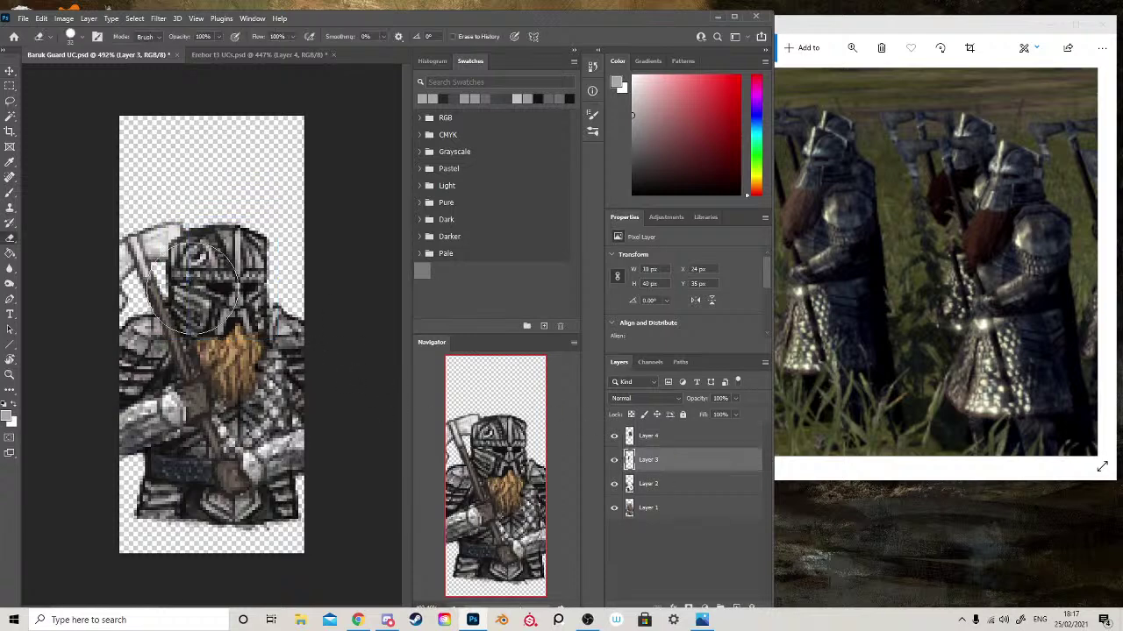
{"action": "left_click", "coordinate": [75, 37]}
{"action": "left_click_drag", "start_coordinate": [74, 74], "coordinate": [28, 85]}
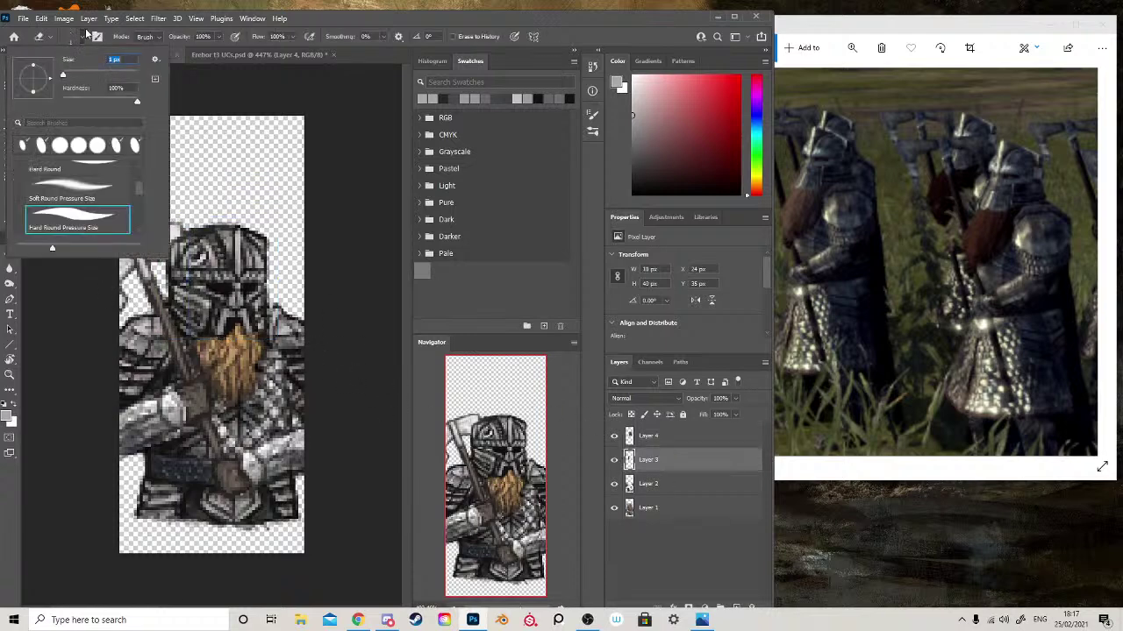
{"action": "left_click", "coordinate": [85, 33]}
{"action": "left_click_drag", "start_coordinate": [179, 227], "coordinate": [172, 279]}
{"action": "key", "text": "ctrl+z"}
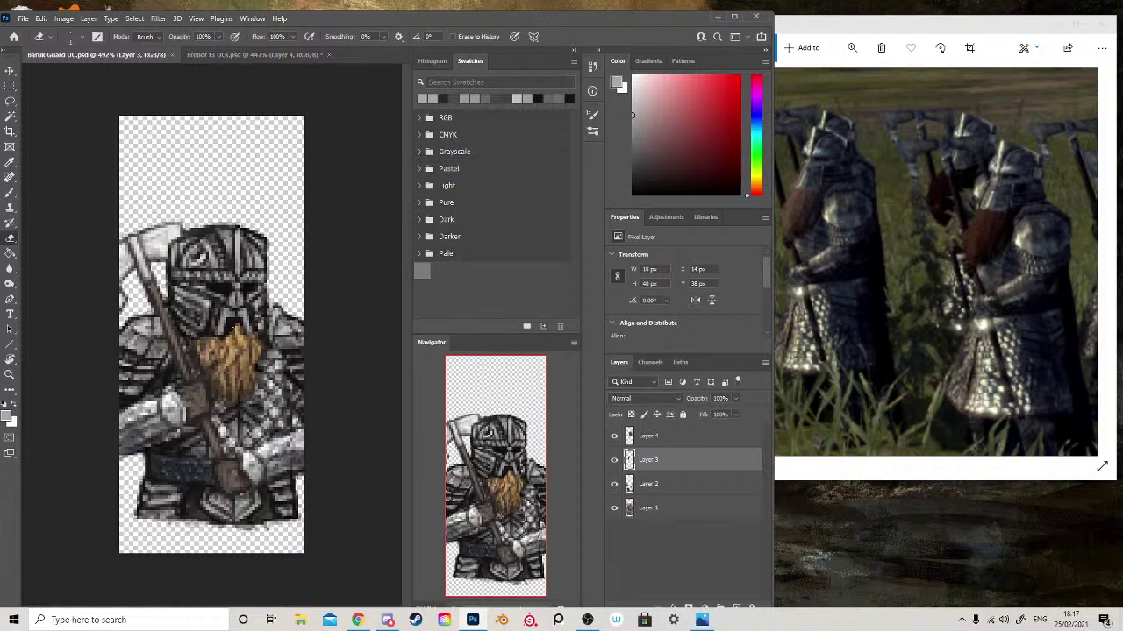
- Merge Layer 3 and Layer 4 into one helmet layer and erase stray pixels along the helmet's upper right edge
{"action": "left_click", "coordinate": [268, 529]}
{"action": "left_click", "coordinate": [651, 437]}
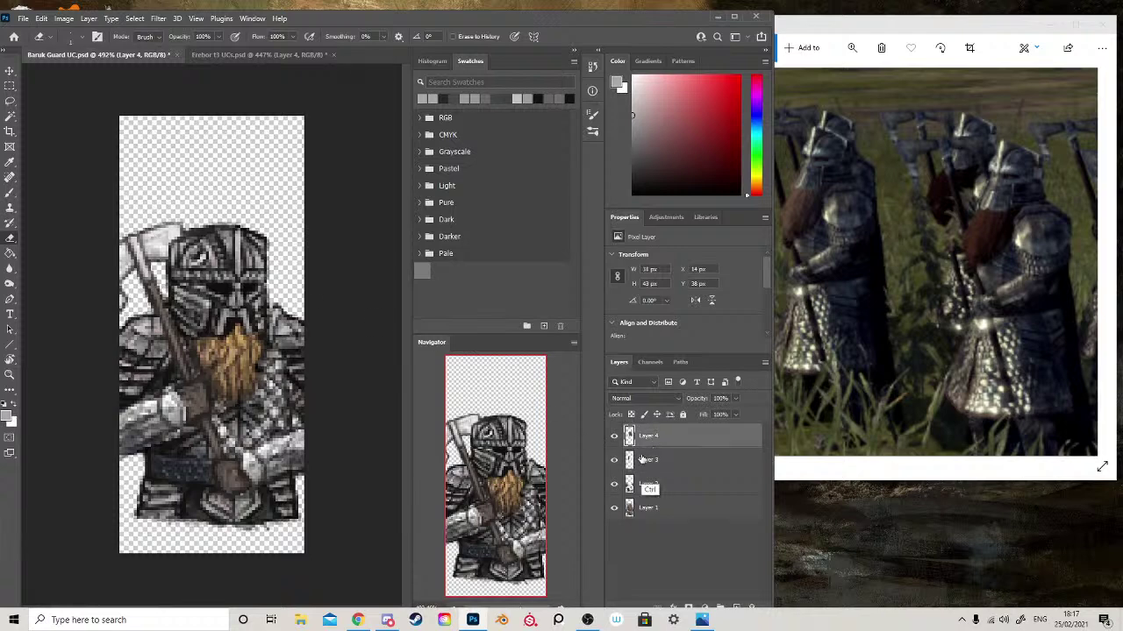
{"action": "left_click", "coordinate": [645, 461], "text": "ctrl"}
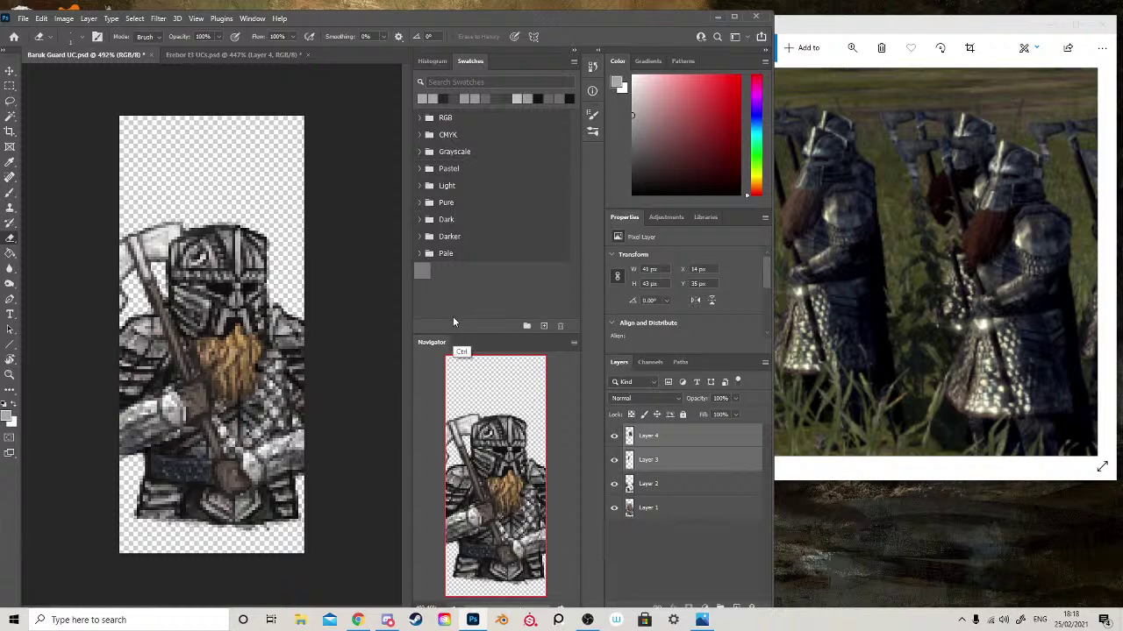
{"action": "key", "text": "ctrl+e"}
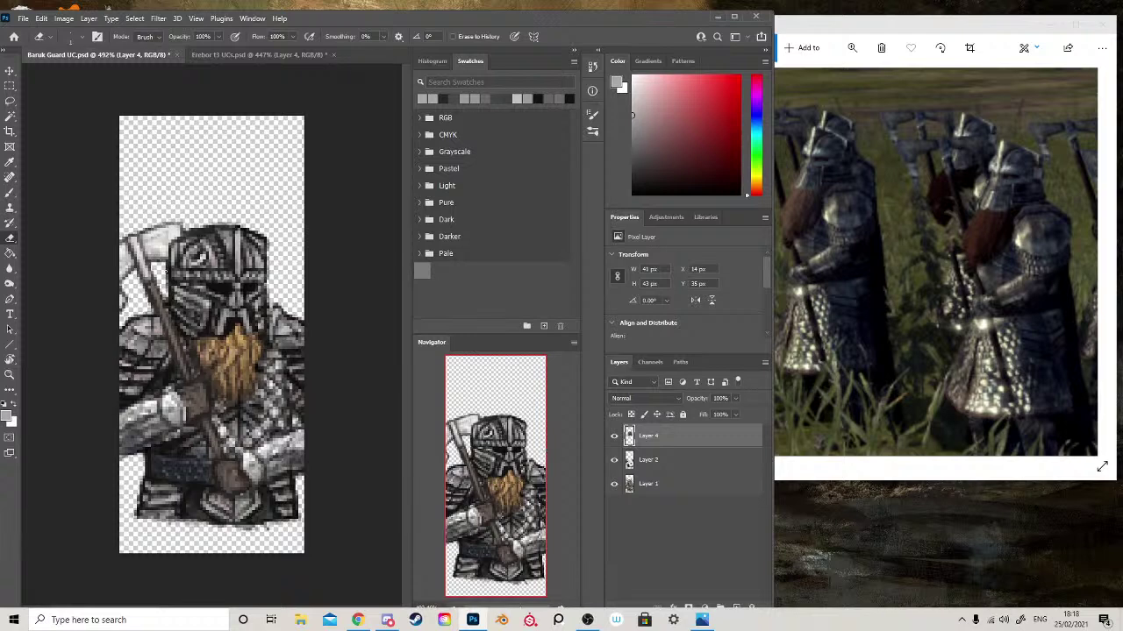
{"action": "left_click_drag", "start_coordinate": [269, 235], "coordinate": [269, 249]}
- Shrink the brush to its smallest size, sample light grey from the mask, and paint over the gap below the nose guard
{"action": "key", "text": "b"}
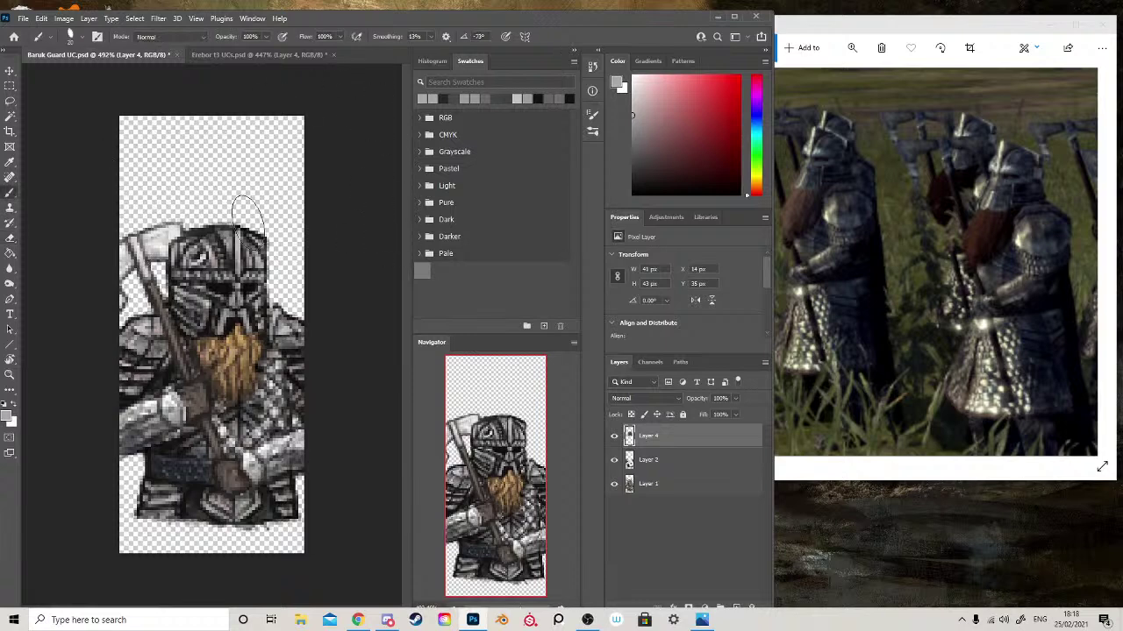
{"action": "left_click", "coordinate": [73, 36]}
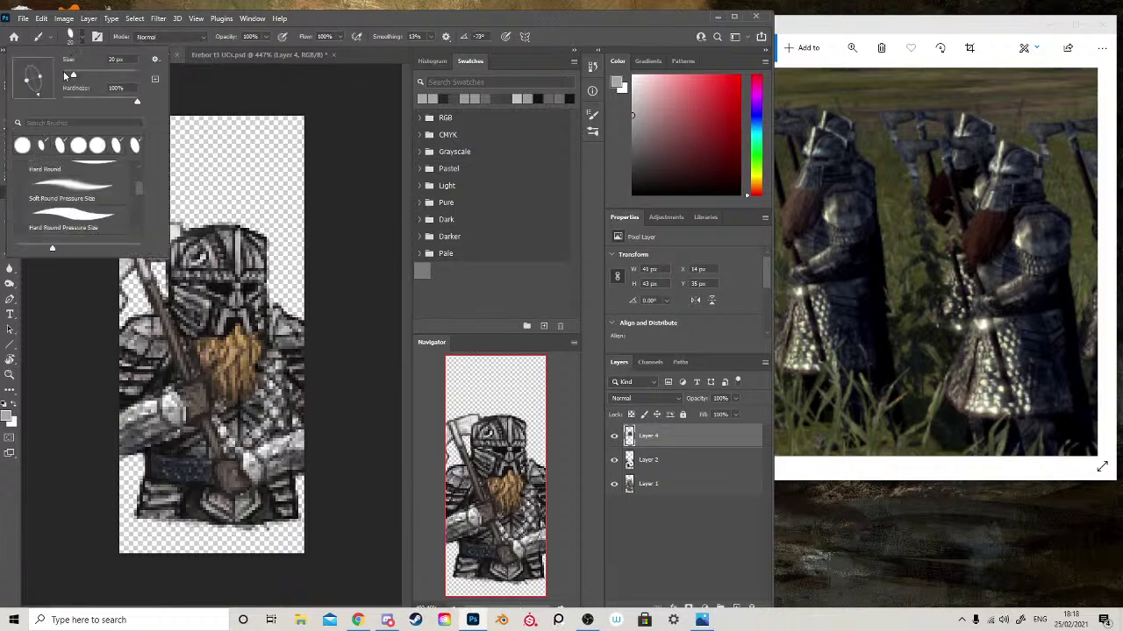
{"action": "left_click", "coordinate": [65, 74]}
{"action": "left_click", "coordinate": [81, 39]}
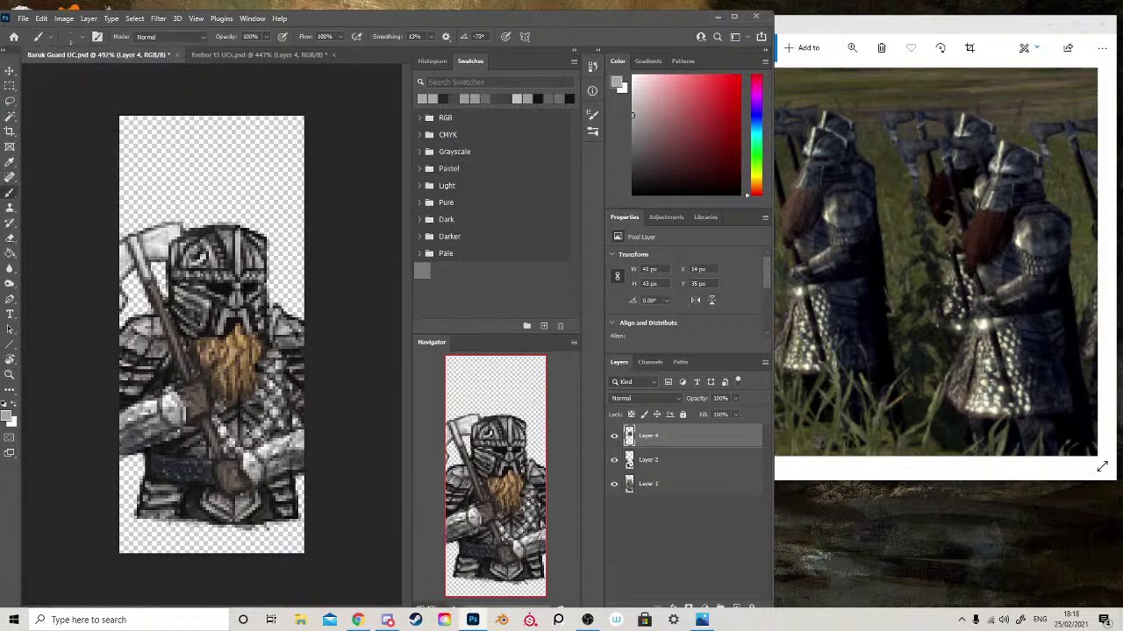
{"action": "left_click", "coordinate": [231, 290], "text": "alt"}
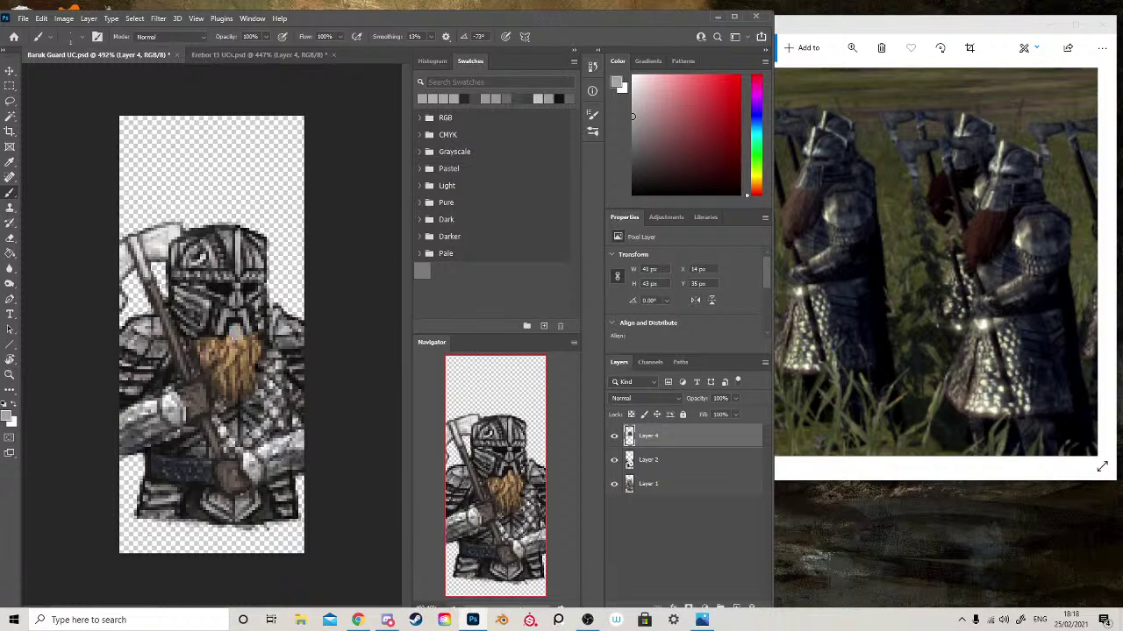
{"action": "left_click_drag", "start_coordinate": [230, 341], "coordinate": [226, 328]}
- Switch to Discord, find the Baruk Guard screenshot in the sneak-peek channel, and open the original image in the browser
{"action": "left_click", "coordinate": [387, 620]}
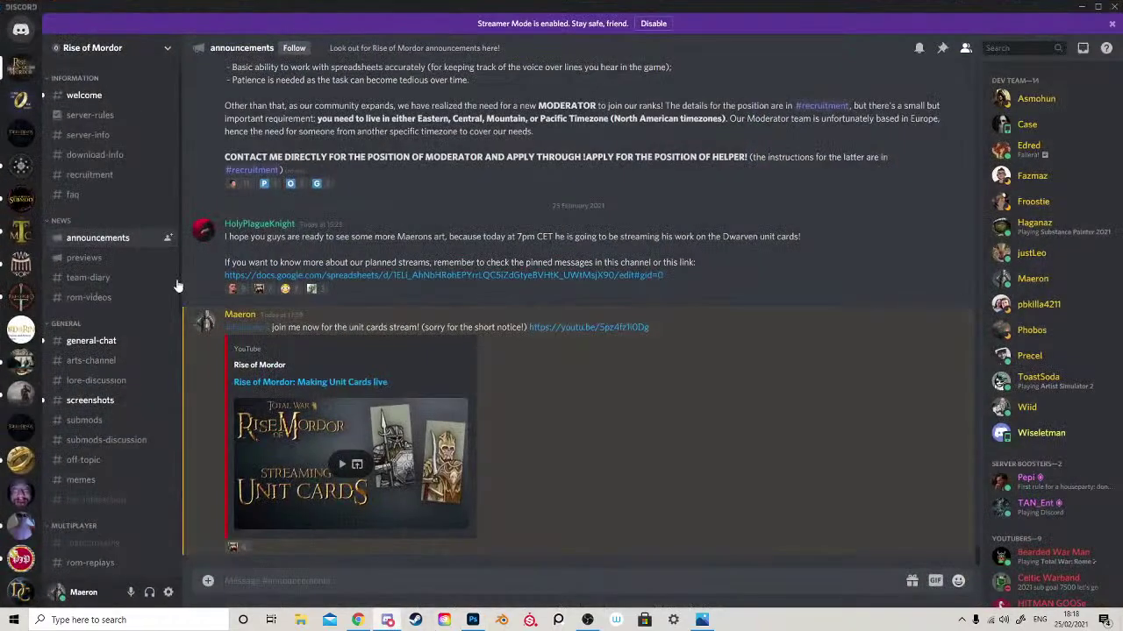
{"action": "scroll", "coordinate": [65, 438], "scroll_direction": "down", "scroll_amount": 5}
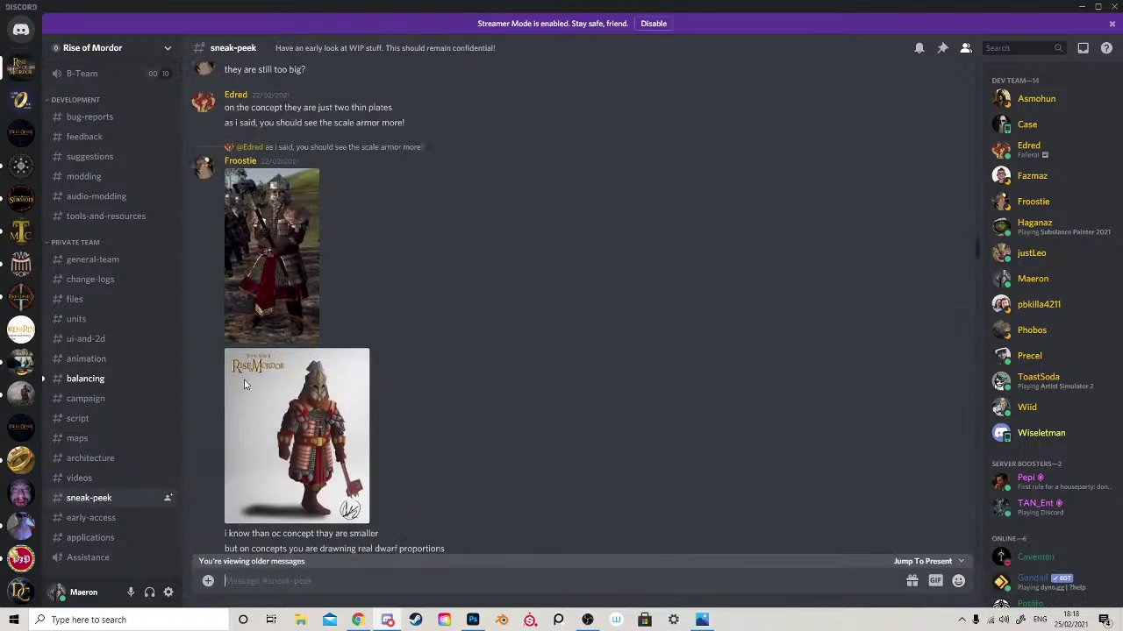
{"action": "scroll", "coordinate": [244, 385], "scroll_direction": "up", "scroll_amount": 6}
{"action": "scroll", "coordinate": [243, 387], "scroll_direction": "down", "scroll_amount": 11}
{"action": "scroll", "coordinate": [245, 392], "scroll_direction": "down", "scroll_amount": 15}
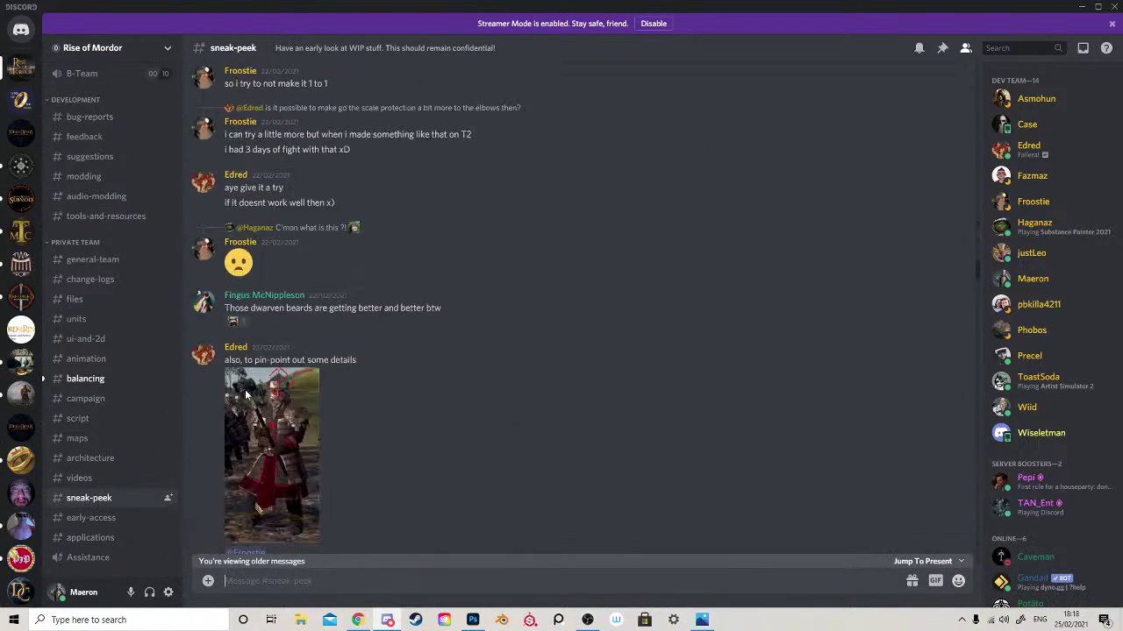
{"action": "scroll", "coordinate": [250, 391], "scroll_direction": "down", "scroll_amount": 15}
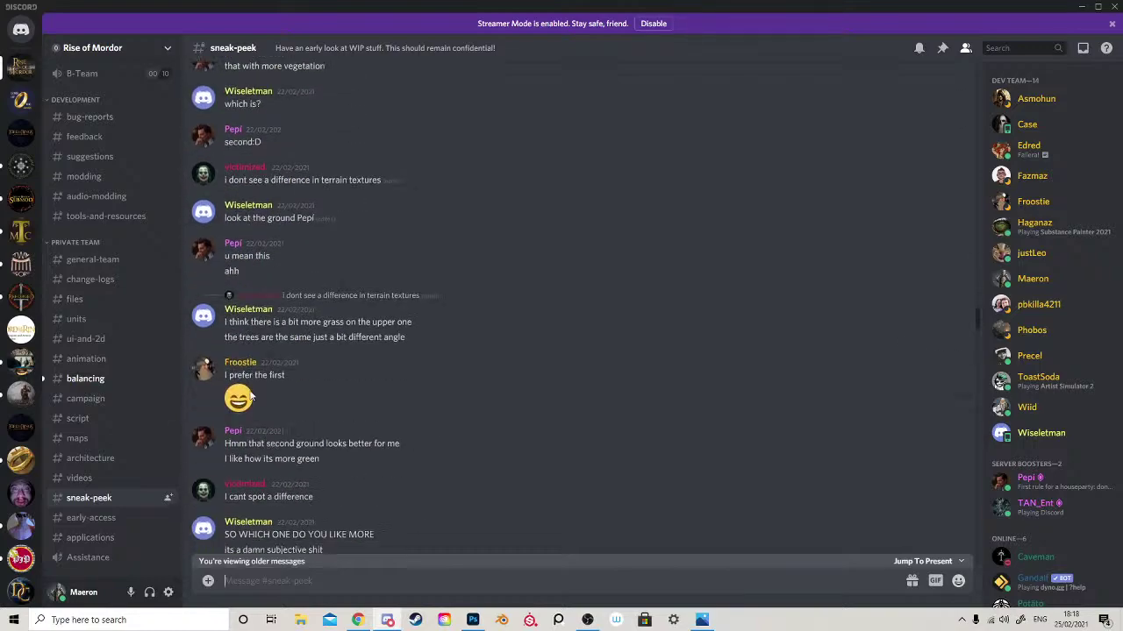
{"action": "scroll", "coordinate": [332, 379], "scroll_direction": "down", "scroll_amount": 15}
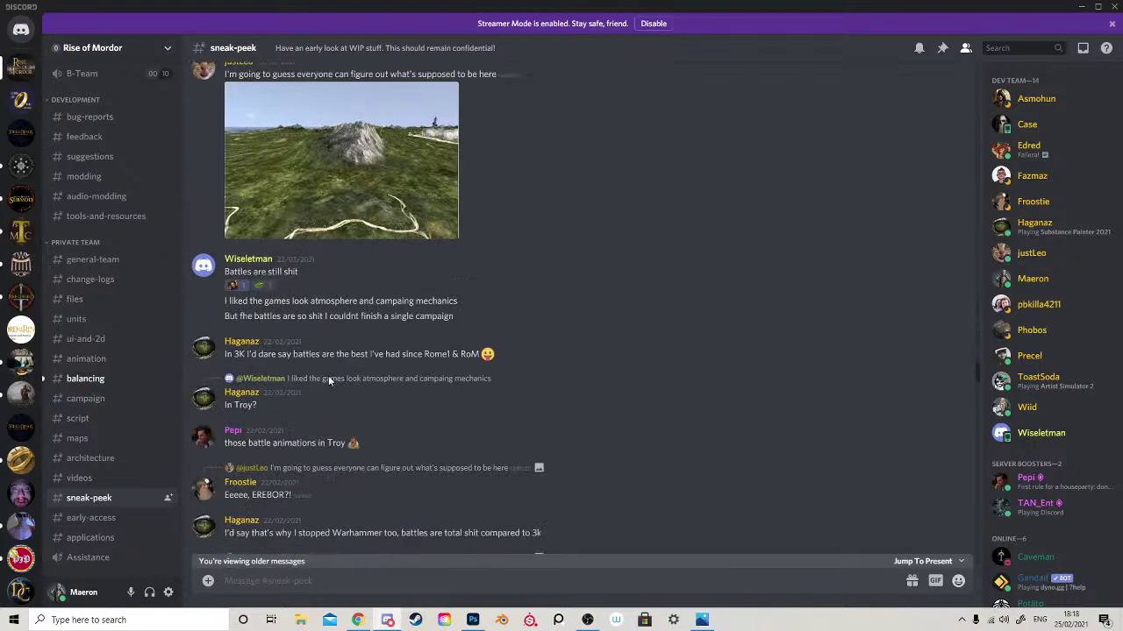
{"action": "scroll", "coordinate": [326, 377], "scroll_direction": "down", "scroll_amount": 5}
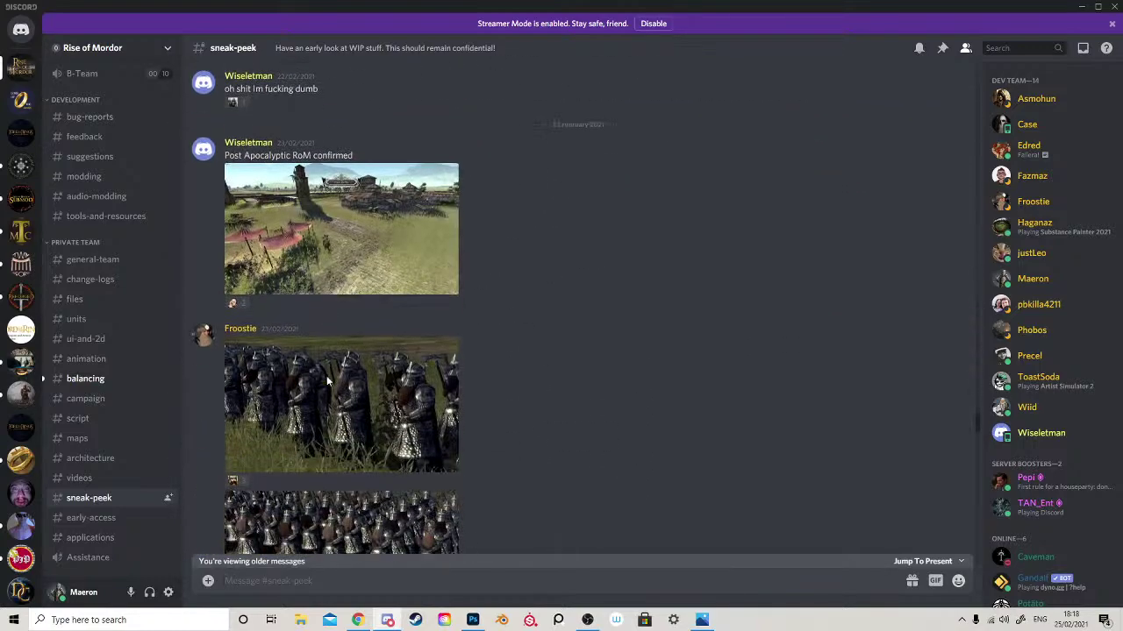
{"action": "left_click", "coordinate": [334, 348]}
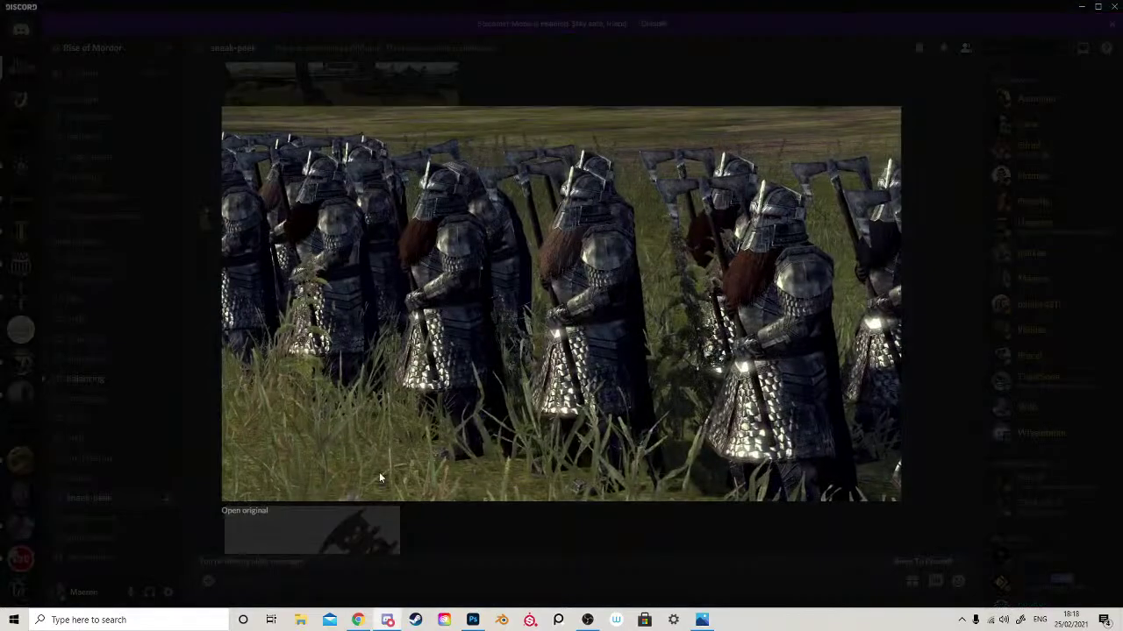
{"action": "left_click", "coordinate": [250, 512]}
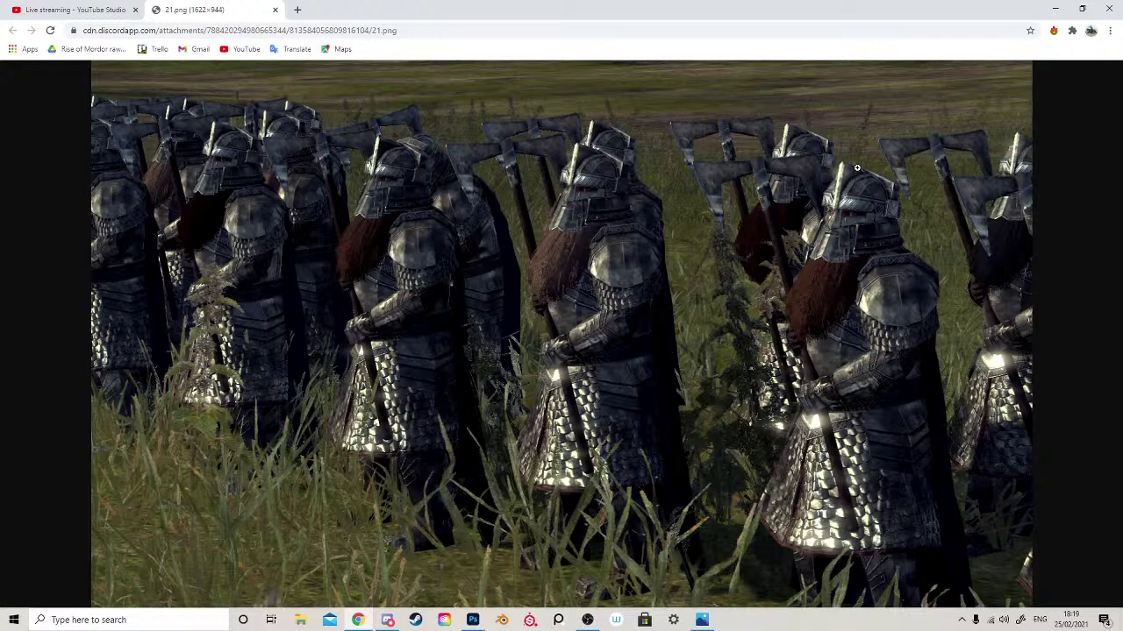
- Examine the dwarves' helmets and armour in 21.png, close its browser tab, and return to Discord
{"action": "right_click", "coordinate": [755, 210]}
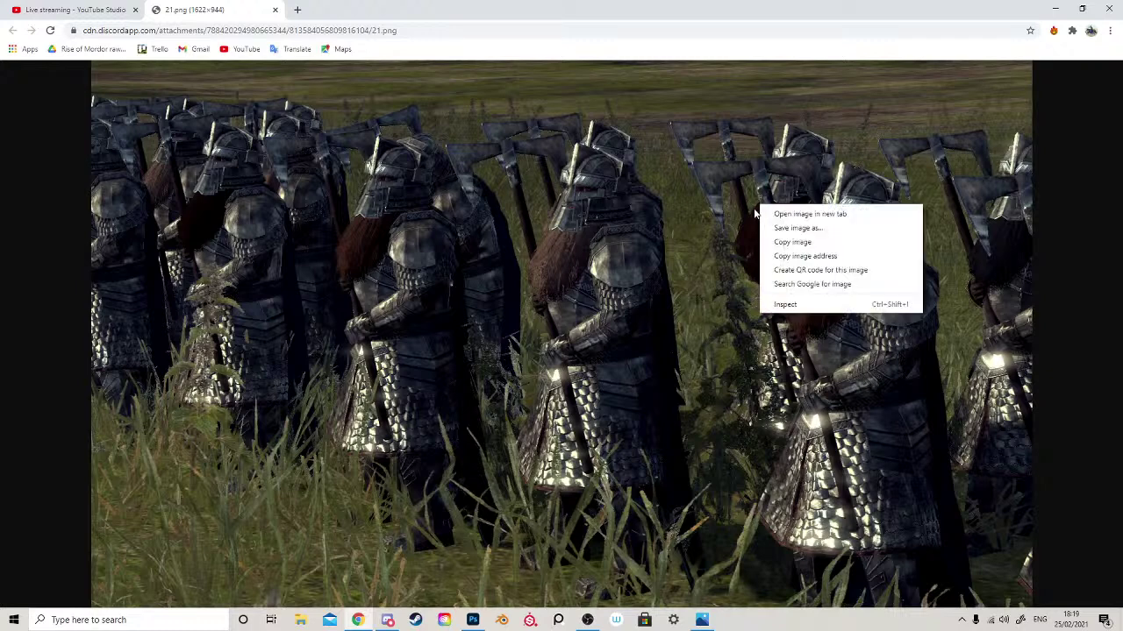
{"action": "left_click", "coordinate": [656, 221]}
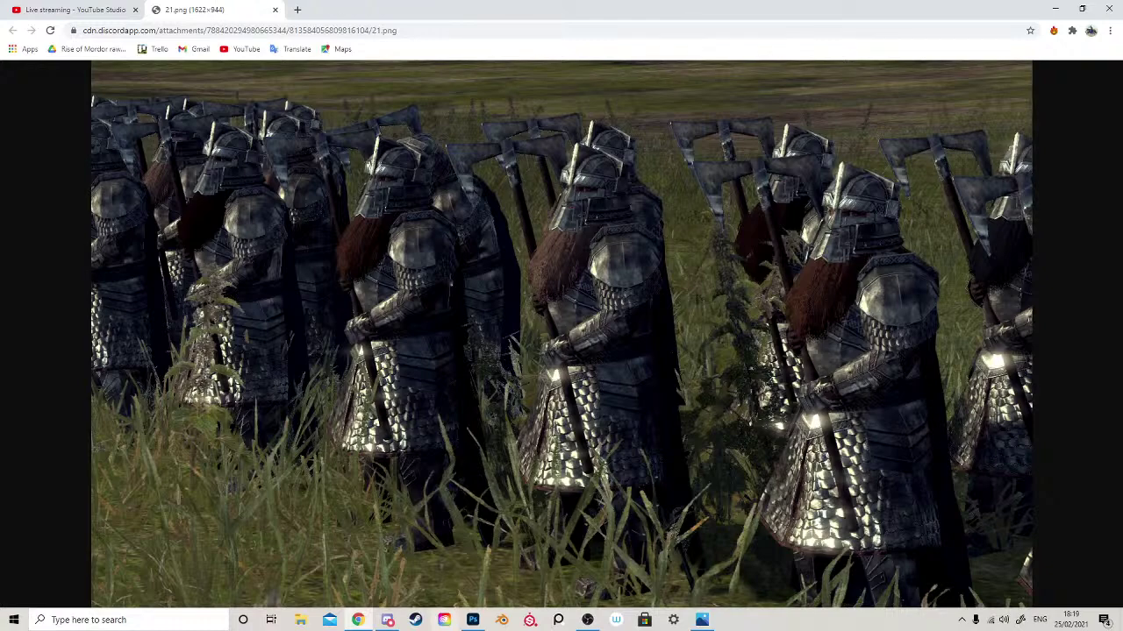
{"action": "left_click", "coordinate": [387, 621]}
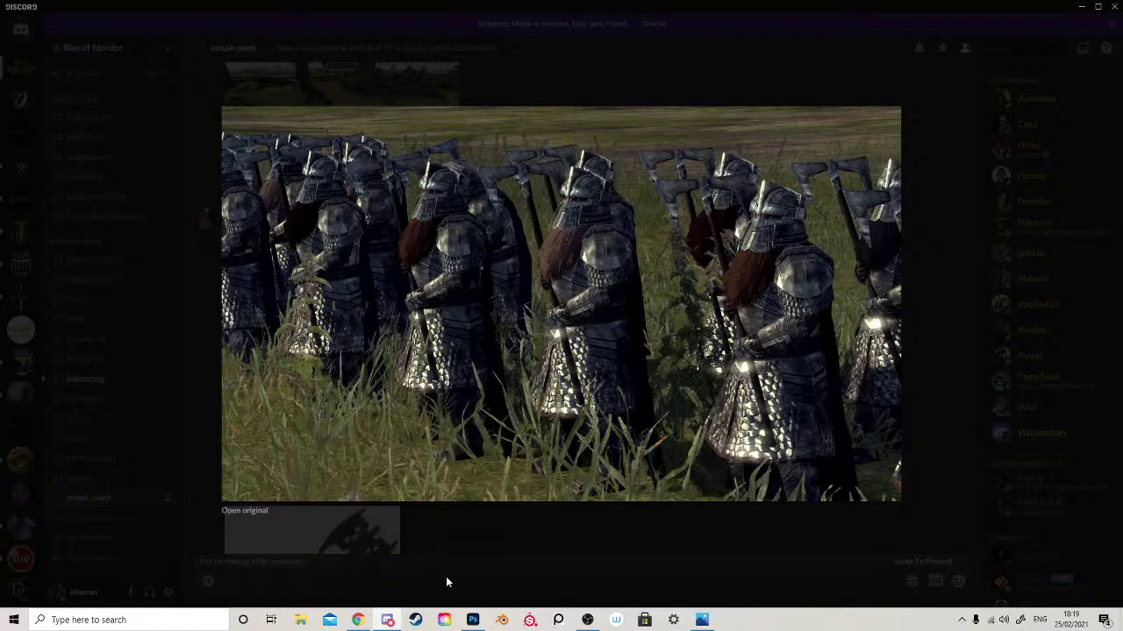
{"action": "left_click", "coordinate": [358, 620]}
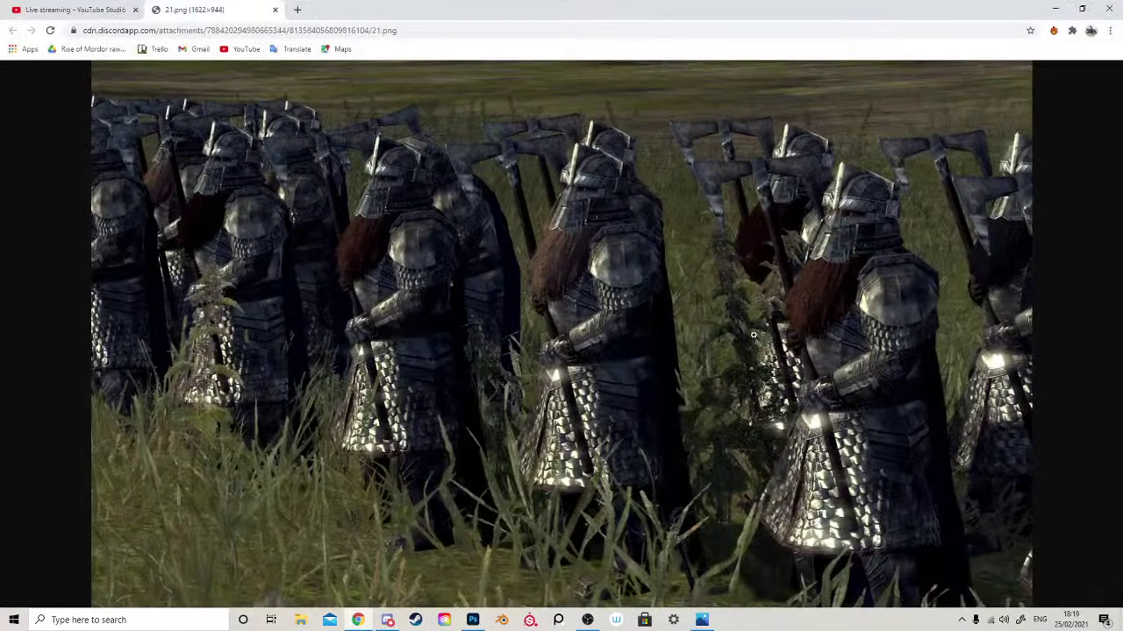
{"action": "left_click", "coordinate": [275, 9]}
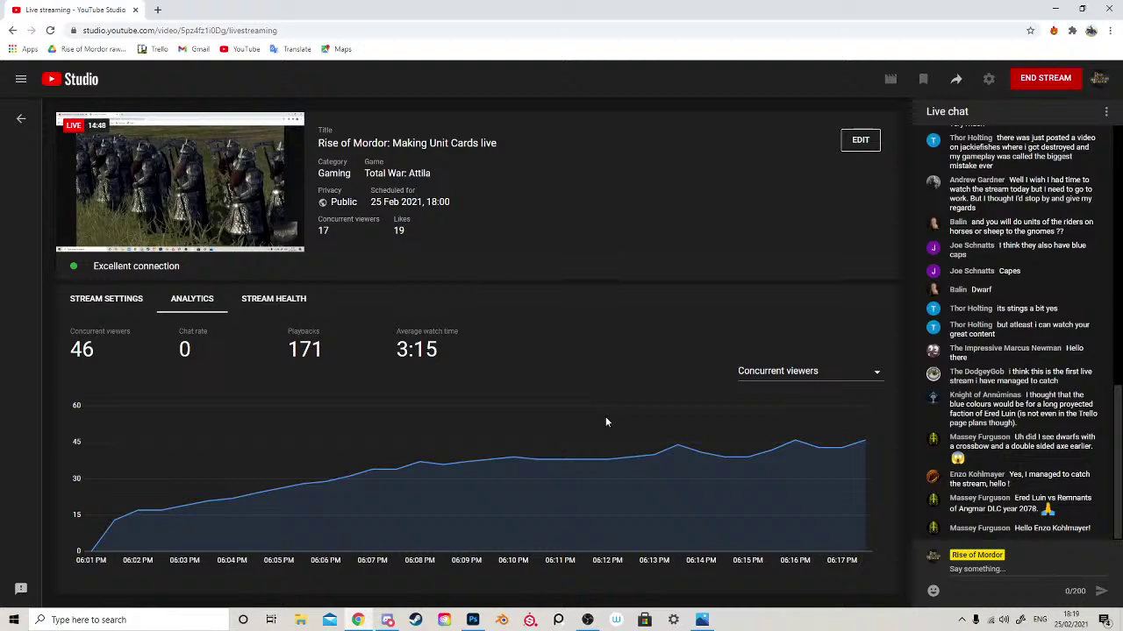
{"action": "left_click", "coordinate": [373, 621]}
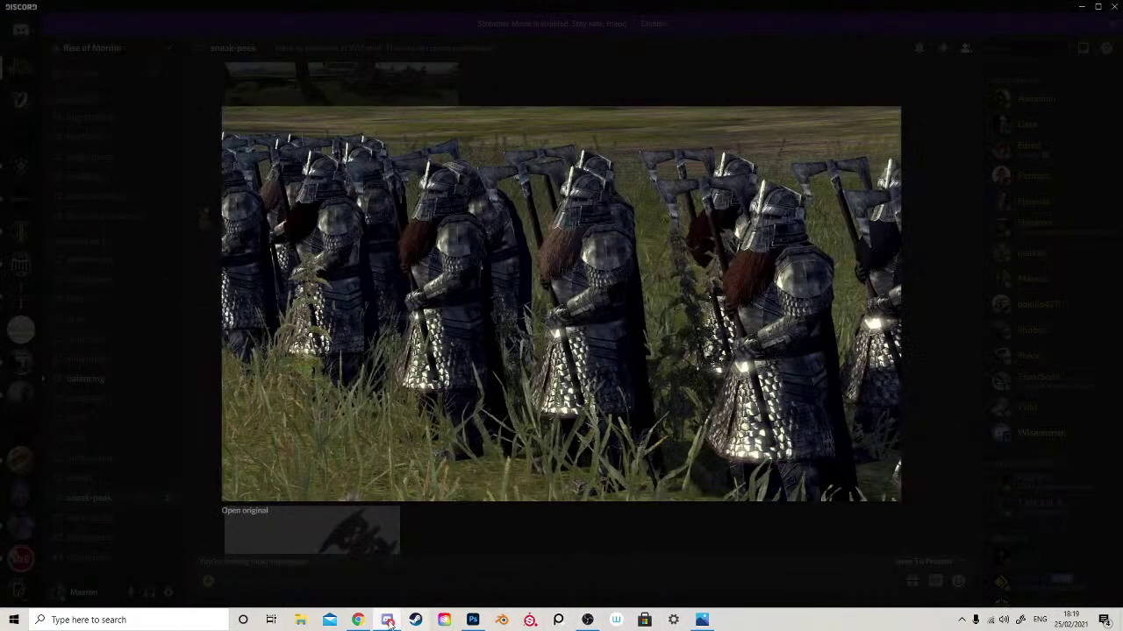
- View the double-bladed axe reference in the sneak-peek channel and reopen the Baruk Guard screenshot
{"action": "left_click", "coordinate": [359, 526]}
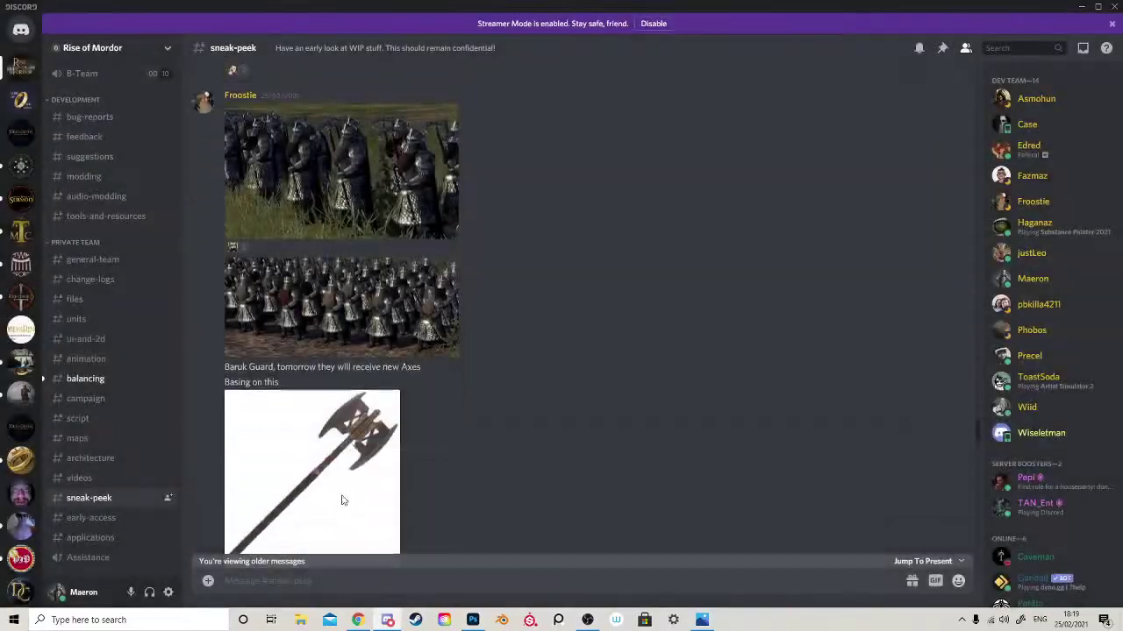
{"action": "left_click", "coordinate": [343, 453]}
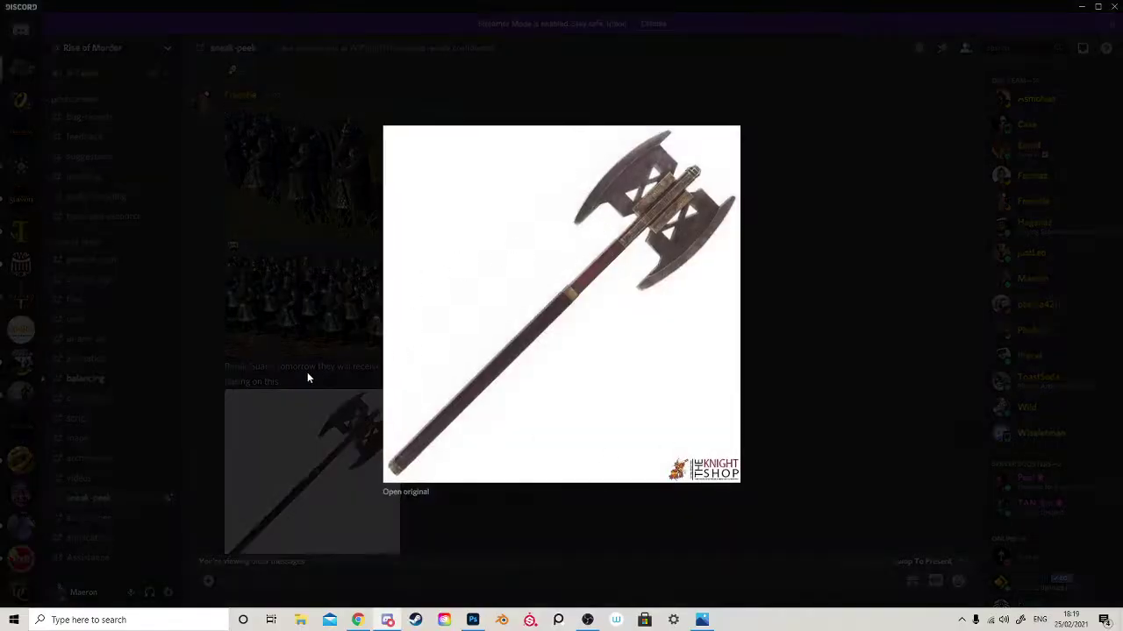
{"action": "left_click", "coordinate": [307, 378]}
{"action": "left_click", "coordinate": [328, 189]}
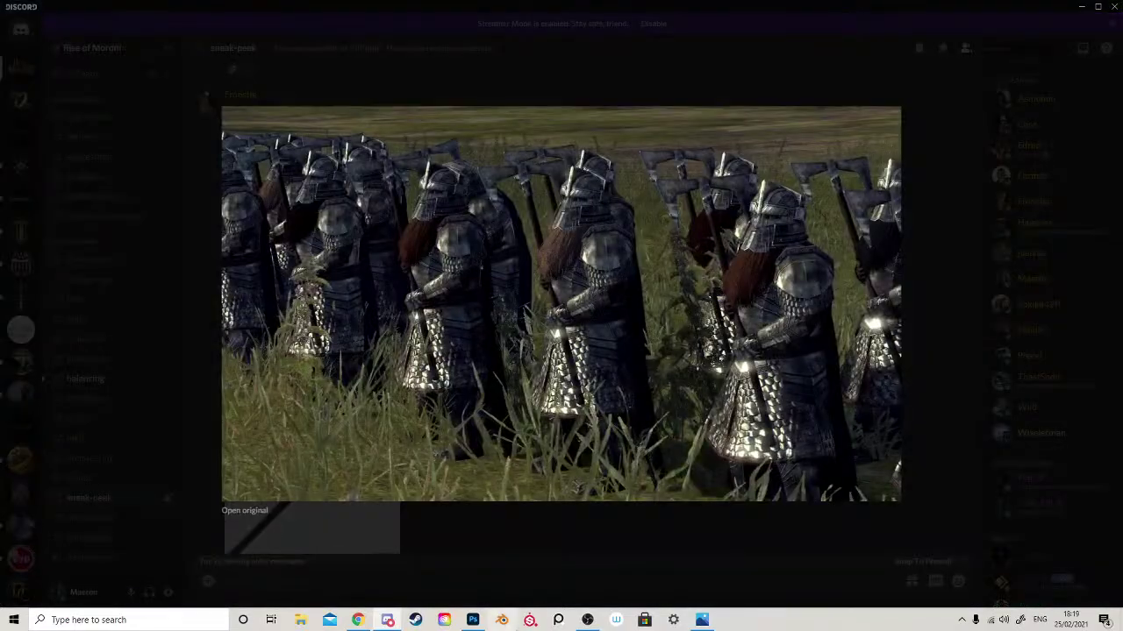
- Back in Photoshop, save the card and paint darker sampled greys down the mask's filled area below the nose guard
{"action": "left_click", "coordinate": [473, 620]}
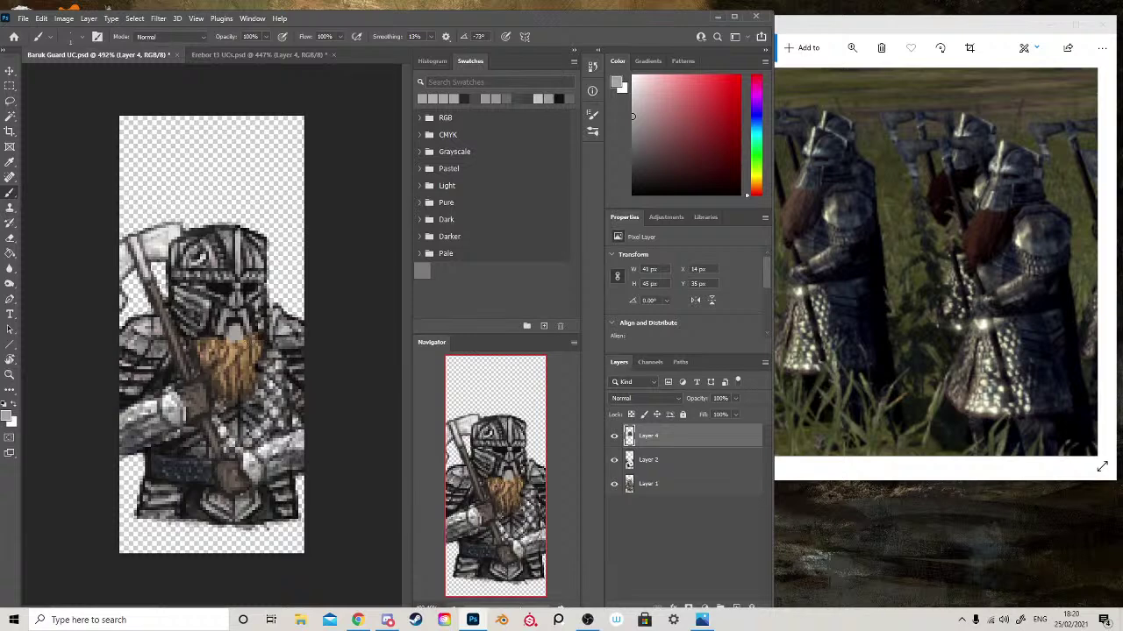
{"action": "key", "text": "ctrl+s"}
{"action": "left_click", "coordinate": [232, 261], "text": "alt"}
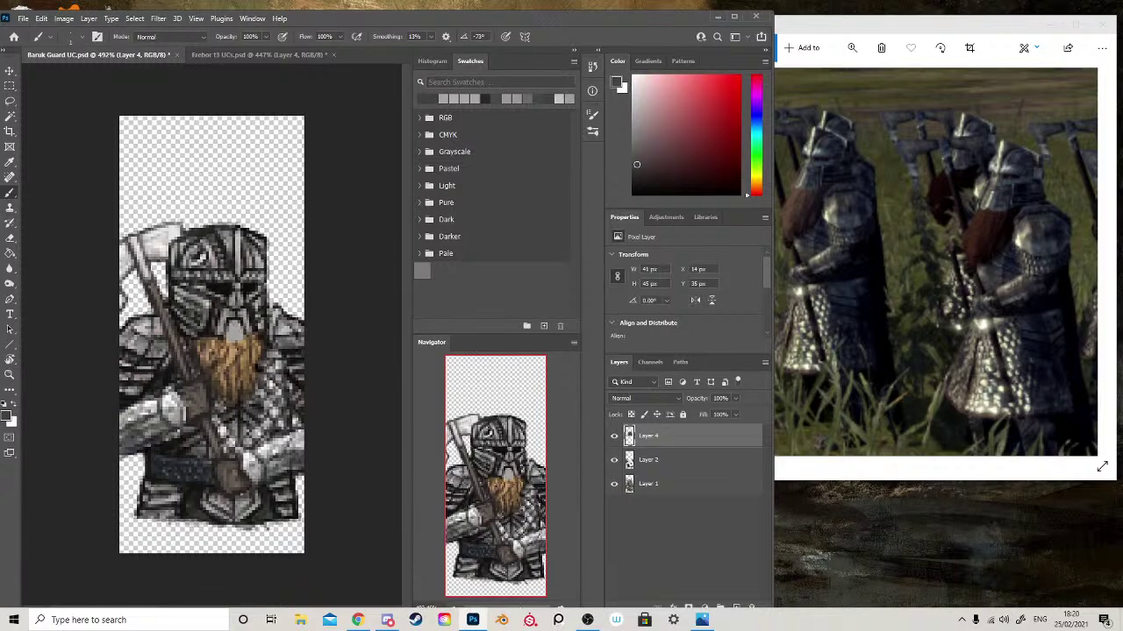
{"action": "left_click_drag", "start_coordinate": [236, 318], "coordinate": [239, 340]}
{"action": "left_click", "coordinate": [235, 287], "text": "alt"}
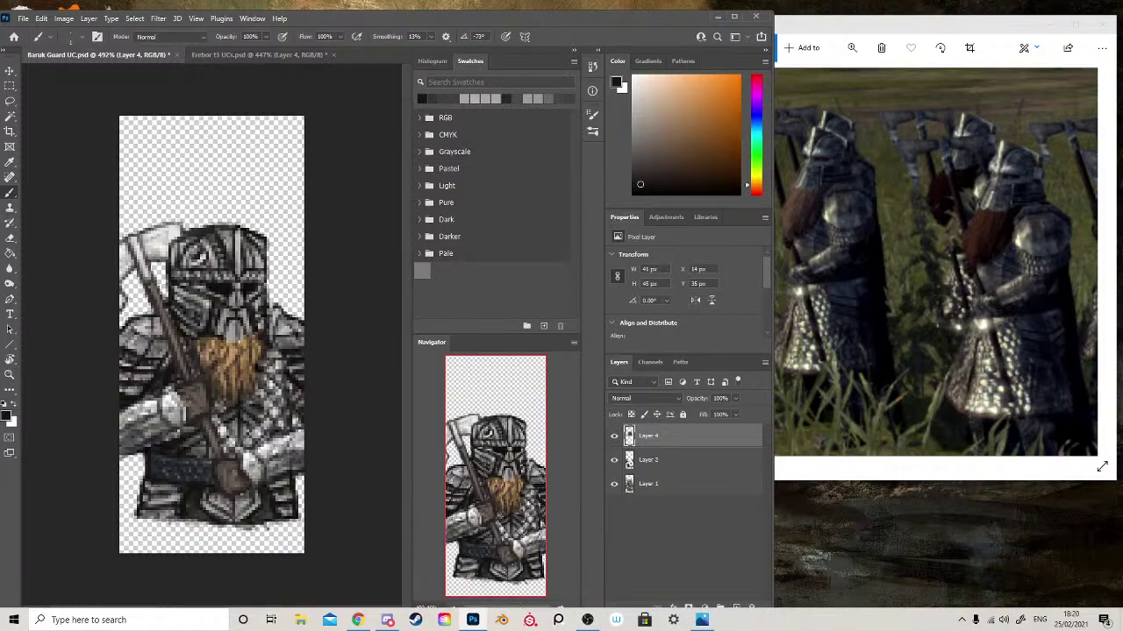
- Check the mask's shape on the enlarged Baruk Guard screenshot in Discord and return to Photoshop
{"action": "left_click", "coordinate": [392, 617]}
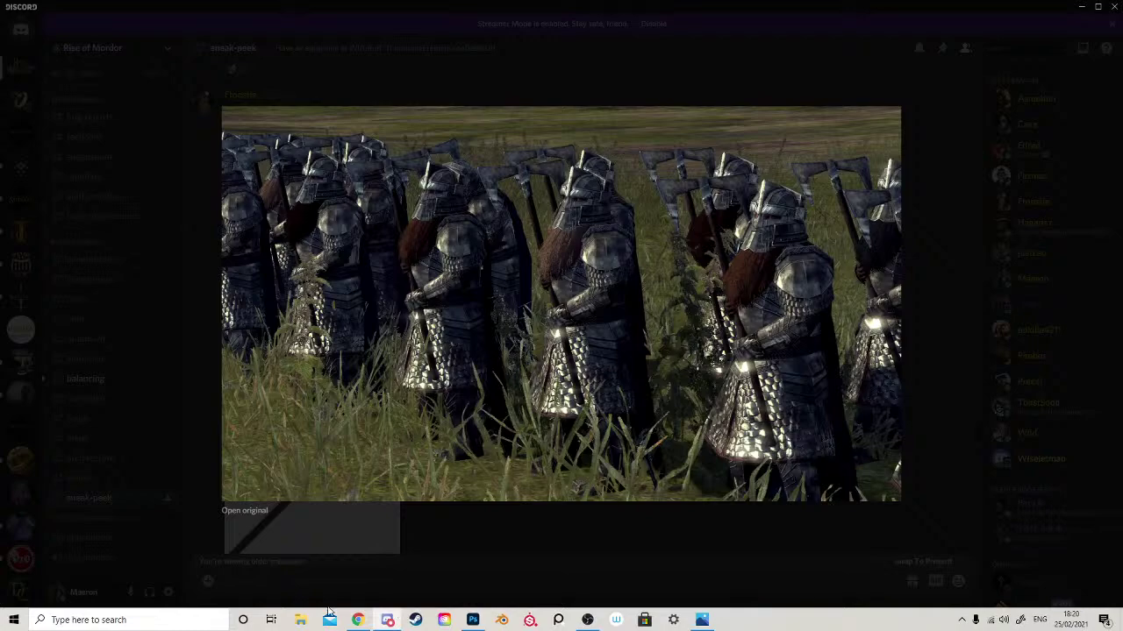
{"action": "left_click", "coordinate": [330, 571]}
{"action": "left_click", "coordinate": [333, 180]}
{"action": "left_click", "coordinate": [387, 620]}
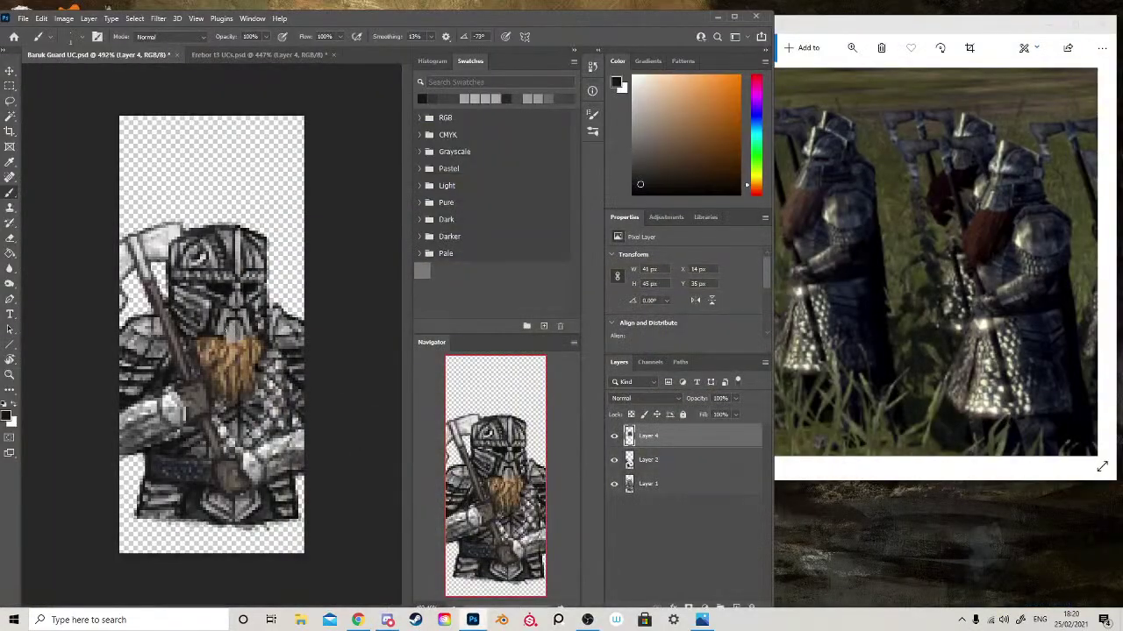
- Sample near-black from the helmet and paint a dark lower outline for the mask across the top of the beard
{"action": "left_click", "coordinate": [236, 331], "text": "alt"}
{"action": "left_click", "coordinate": [233, 317], "text": "alt"}
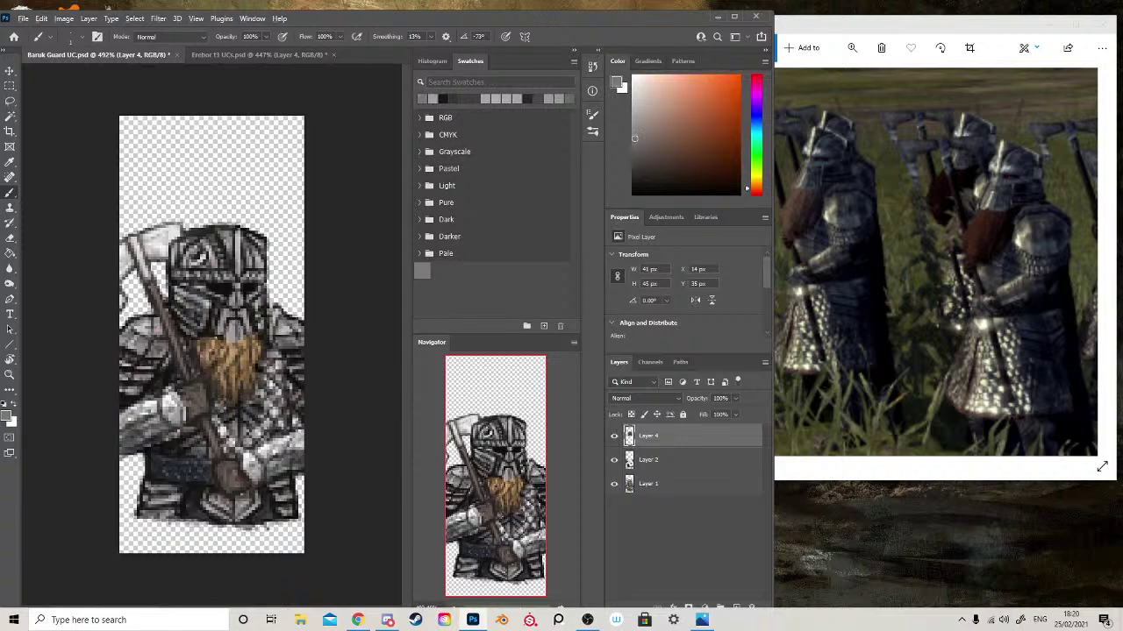
{"action": "left_click", "coordinate": [211, 331], "text": "alt"}
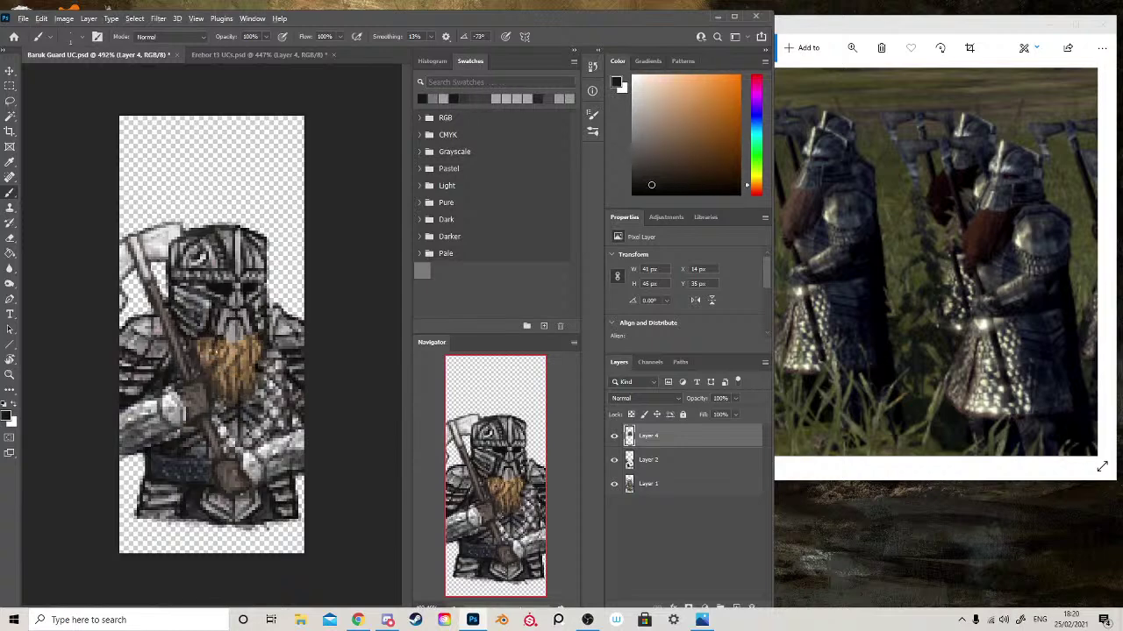
{"action": "left_click_drag", "start_coordinate": [217, 353], "coordinate": [255, 348]}
{"action": "left_click", "coordinate": [224, 322], "text": "alt"}
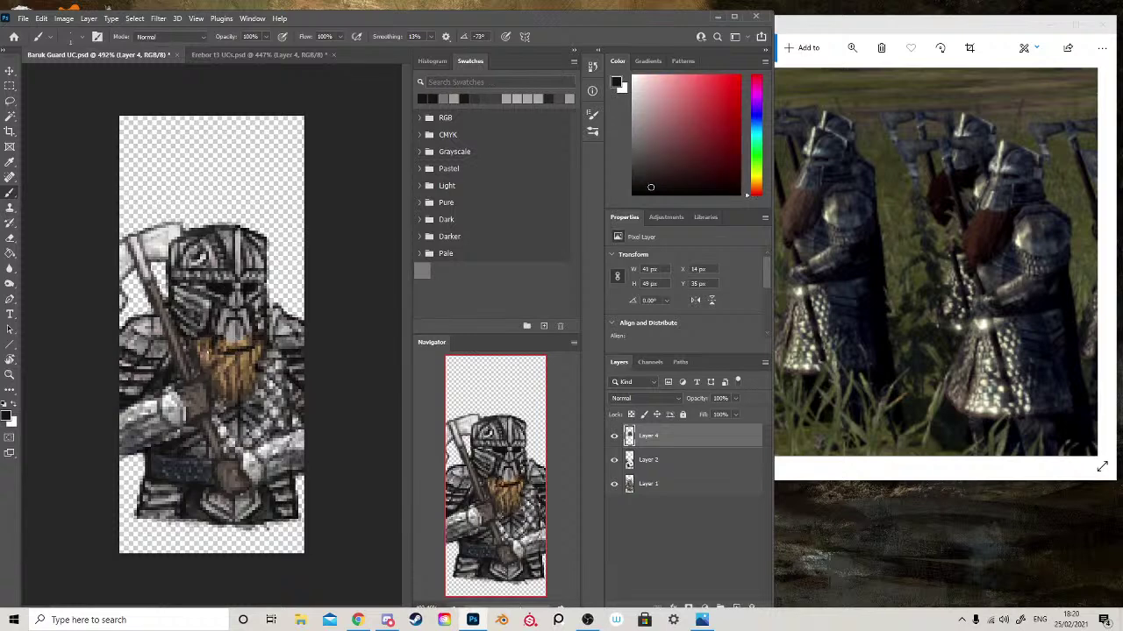
{"action": "mouse_move", "coordinate": [207, 354]}
{"action": "left_mouse_down"}
{"action": "mouse_move", "coordinate": [250, 338]}
{"action": "mouse_move", "coordinate": [221, 356]}
{"action": "left_mouse_up"}
- Compare the new mask outline with the Baruk Guard screenshot in Discord and go back to Photoshop
{"action": "left_click", "coordinate": [387, 620]}
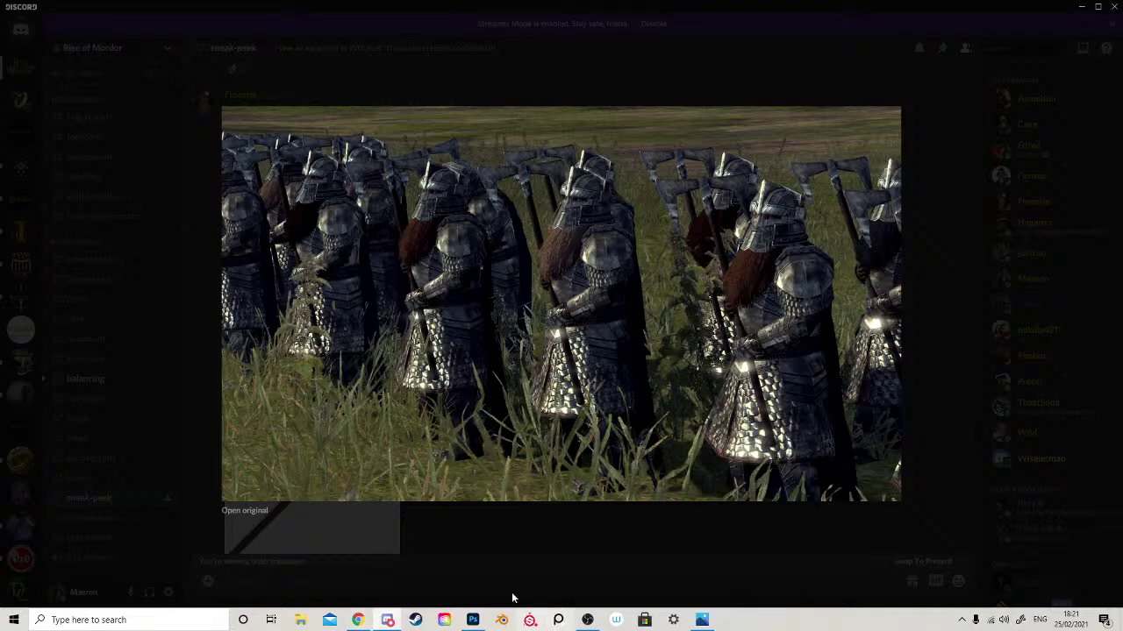
{"action": "mouse_move", "coordinate": [390, 621]}
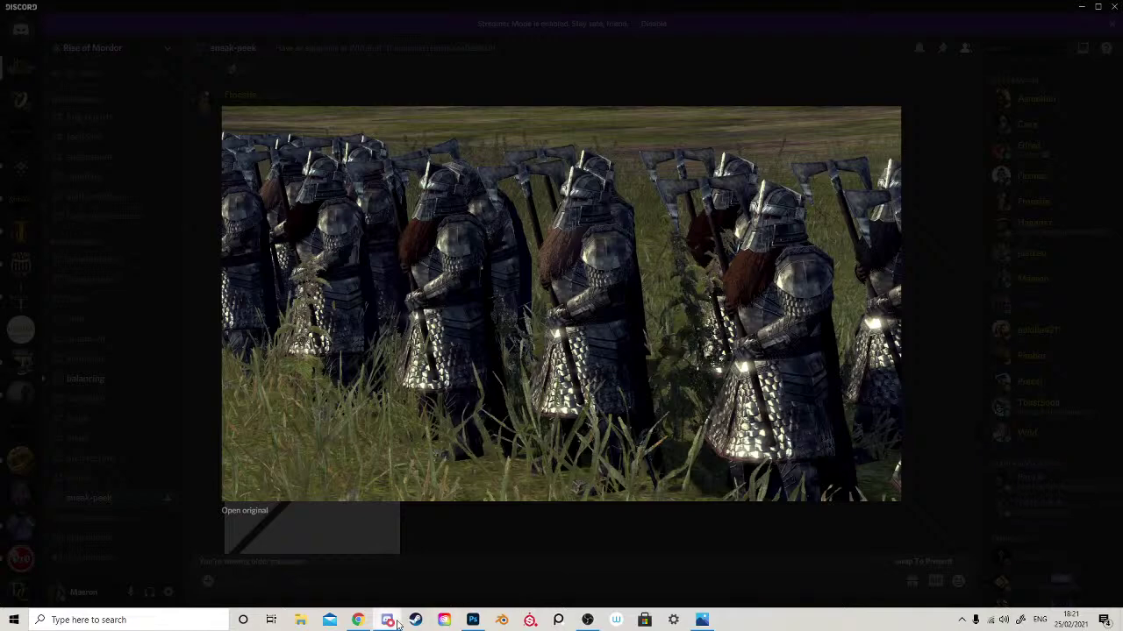
{"action": "left_click", "coordinate": [390, 621]}
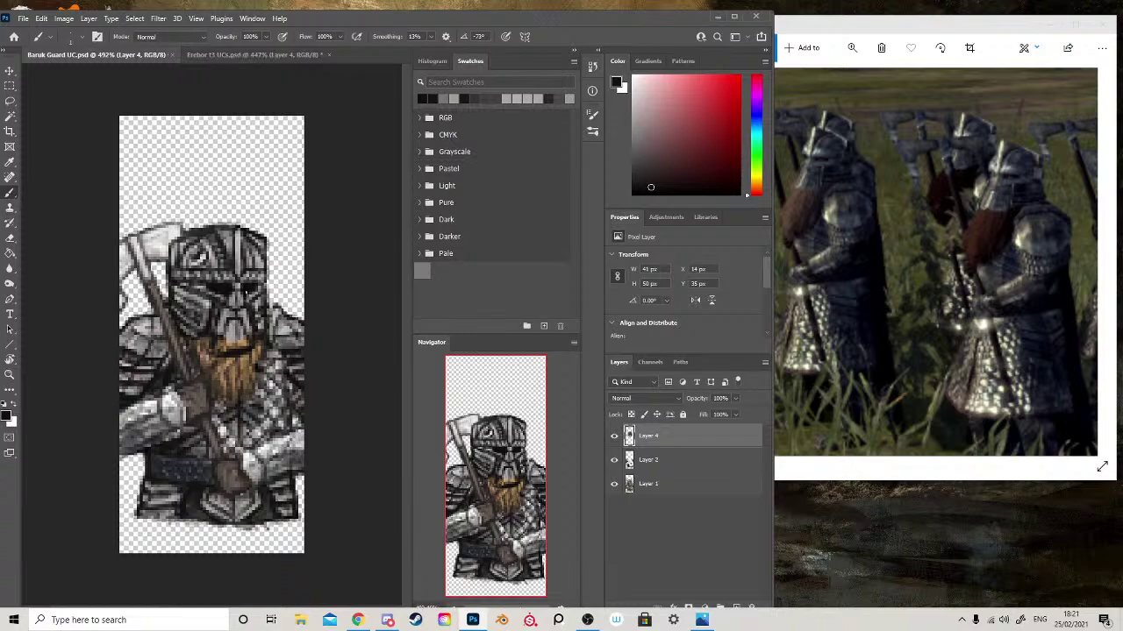
- Check the Baruk Guard screenshot in Discord, return to Photoshop, and extend the mask's lower outline on both sides of the beard with sampled near-black
{"action": "left_click", "coordinate": [390, 616]}
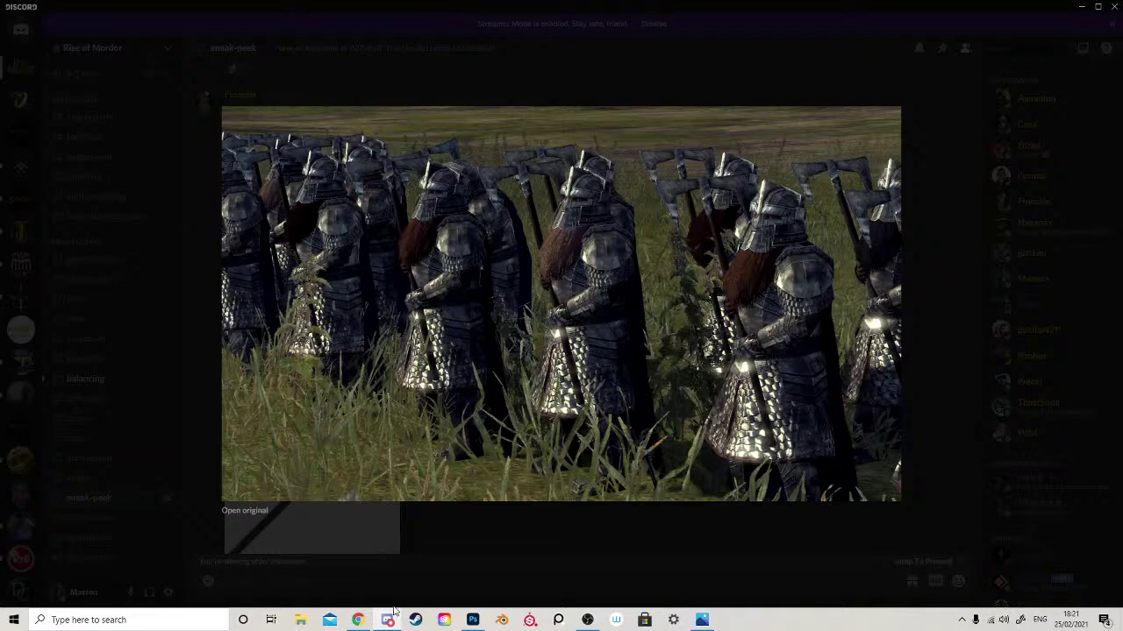
{"action": "left_click", "coordinate": [397, 621]}
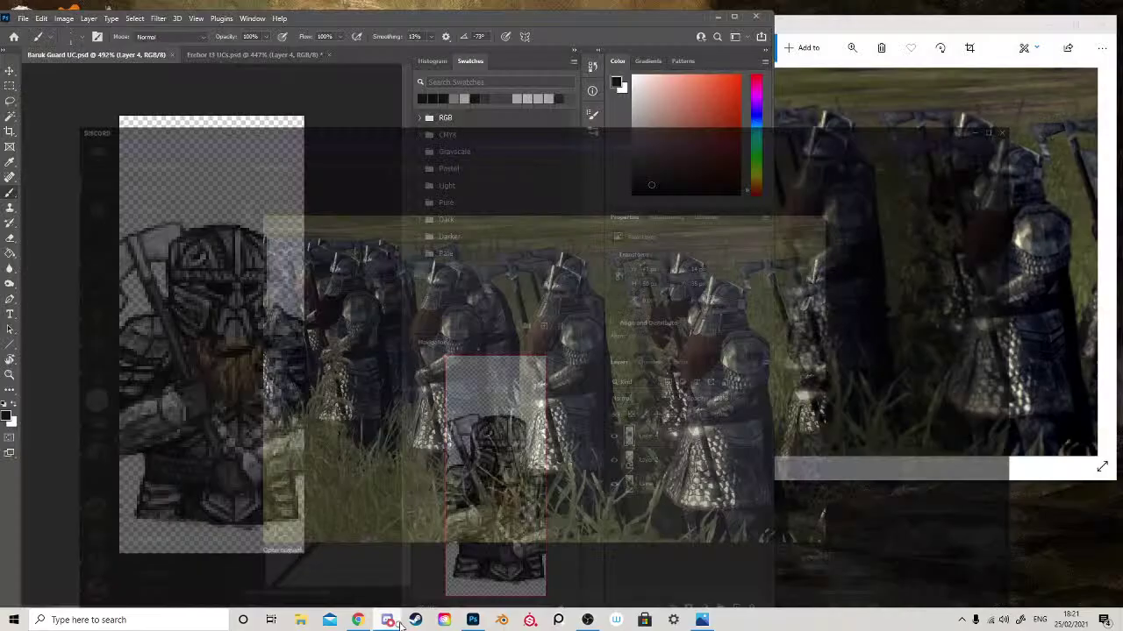
{"action": "left_click", "coordinate": [208, 354], "text": "alt"}
{"action": "left_click", "coordinate": [211, 339], "text": "alt"}
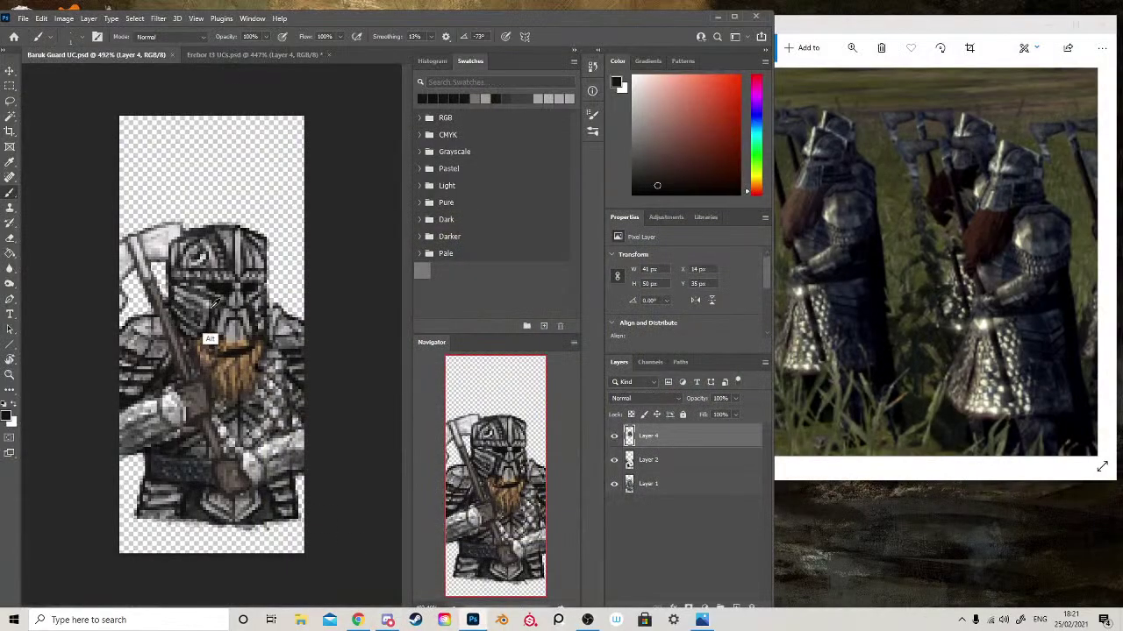
{"action": "left_click", "coordinate": [218, 284], "text": "alt"}
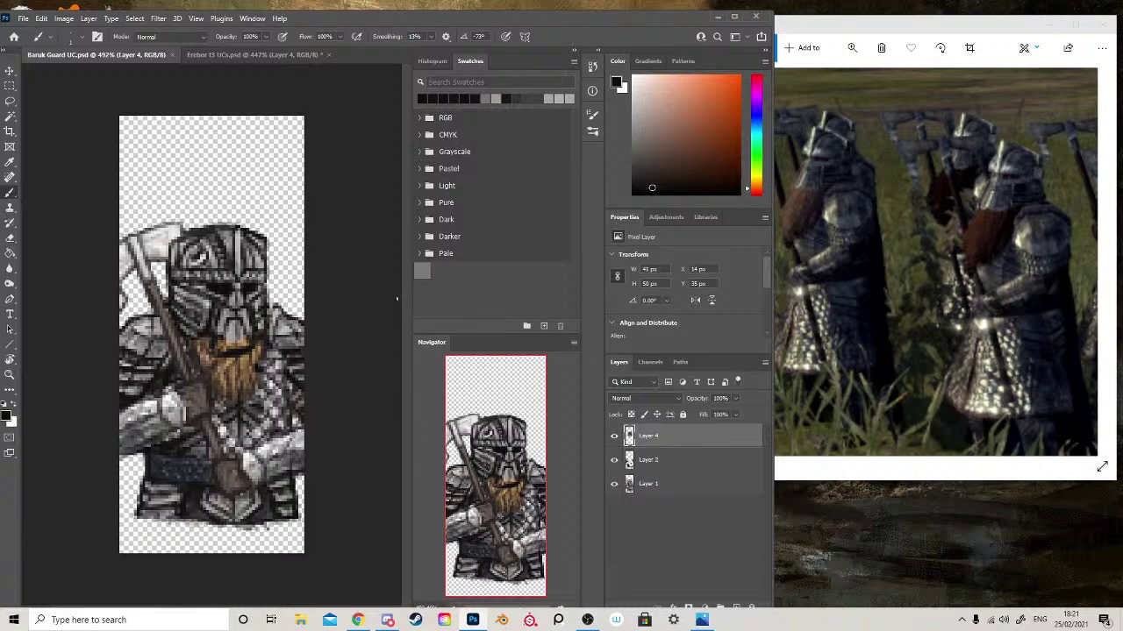
{"action": "left_click", "coordinate": [211, 342]}
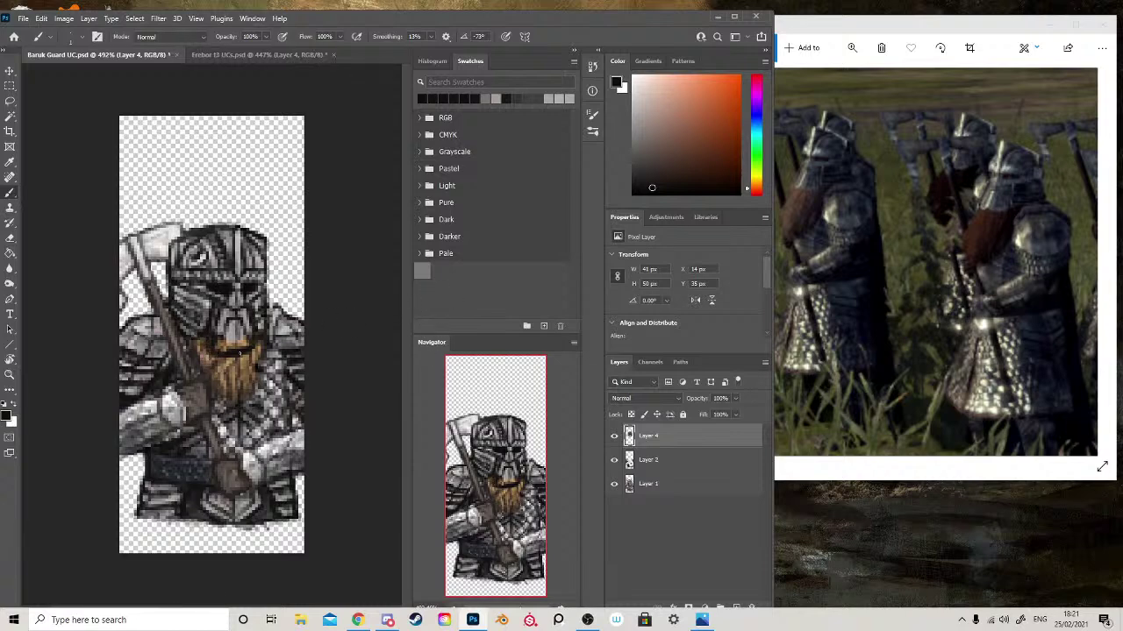
{"action": "left_click", "coordinate": [259, 344]}
{"action": "left_click", "coordinate": [253, 349]}
- Fill the mask between the nose guard and its dark lower outline with light grey and mid-grey sampled from the helmet
{"action": "left_click", "coordinate": [237, 272], "text": "alt"}
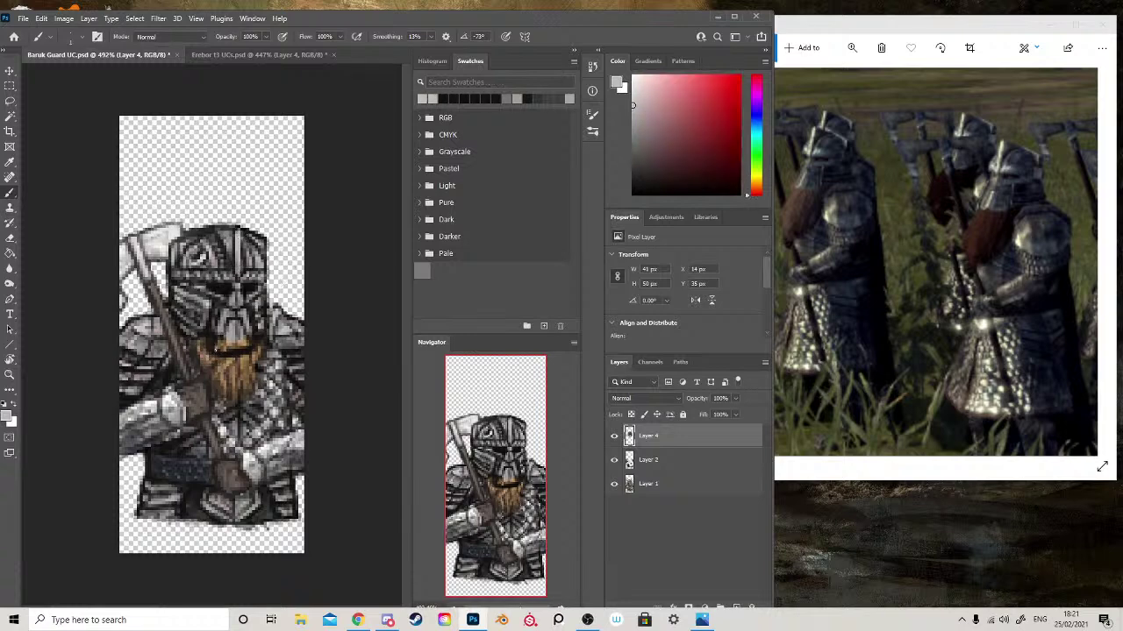
{"action": "mouse_move", "coordinate": [217, 345]}
{"action": "left_mouse_down"}
{"action": "mouse_move", "coordinate": [233, 344]}
{"action": "mouse_move", "coordinate": [217, 350]}
{"action": "left_mouse_up"}
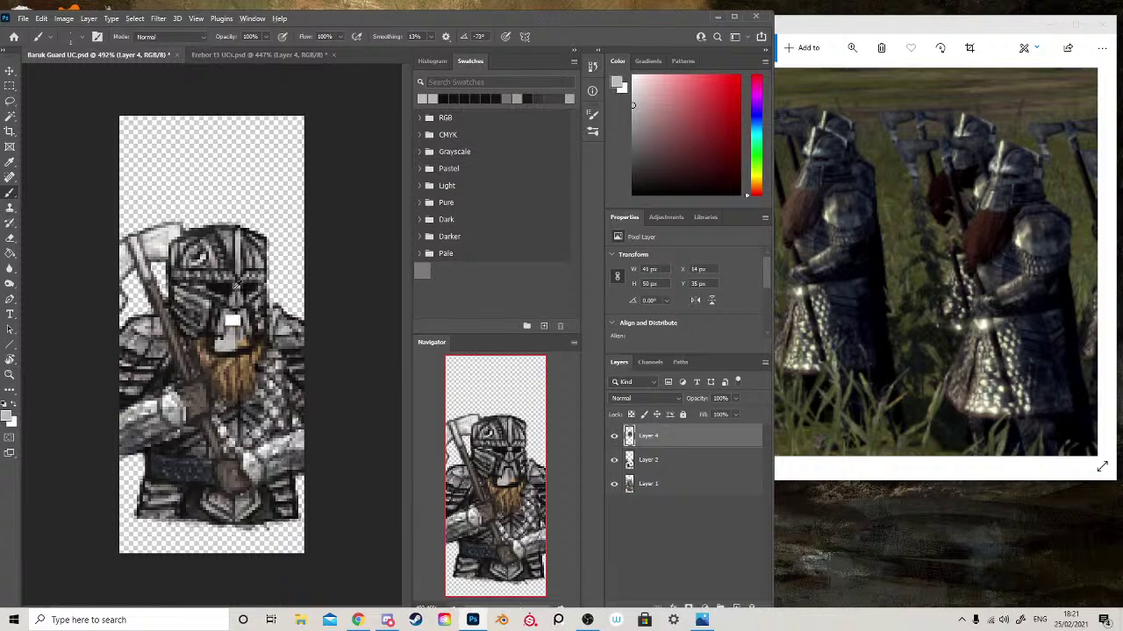
{"action": "left_click", "coordinate": [225, 233], "text": "alt"}
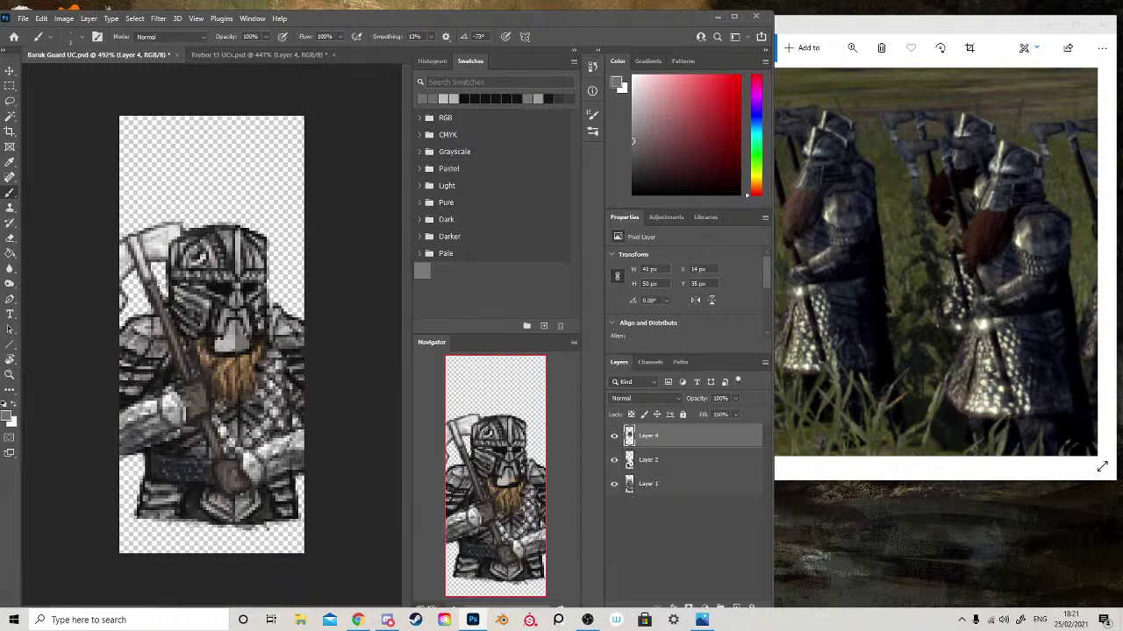
{"action": "left_click_drag", "start_coordinate": [244, 335], "coordinate": [246, 349]}
- Shade the mask's lower side with sampled dark grey and touch up its opposite edge with sampled light grey
{"action": "left_click", "coordinate": [210, 338], "text": "alt"}
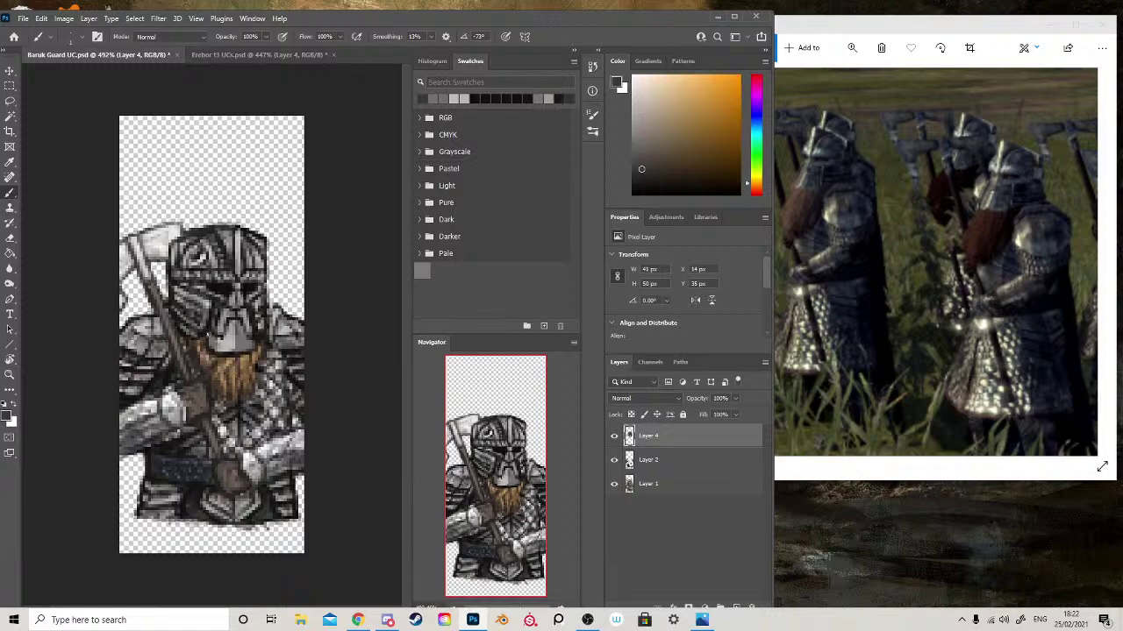
{"action": "left_click_drag", "start_coordinate": [211, 342], "coordinate": [225, 349]}
{"action": "left_click", "coordinate": [233, 358], "text": "alt"}
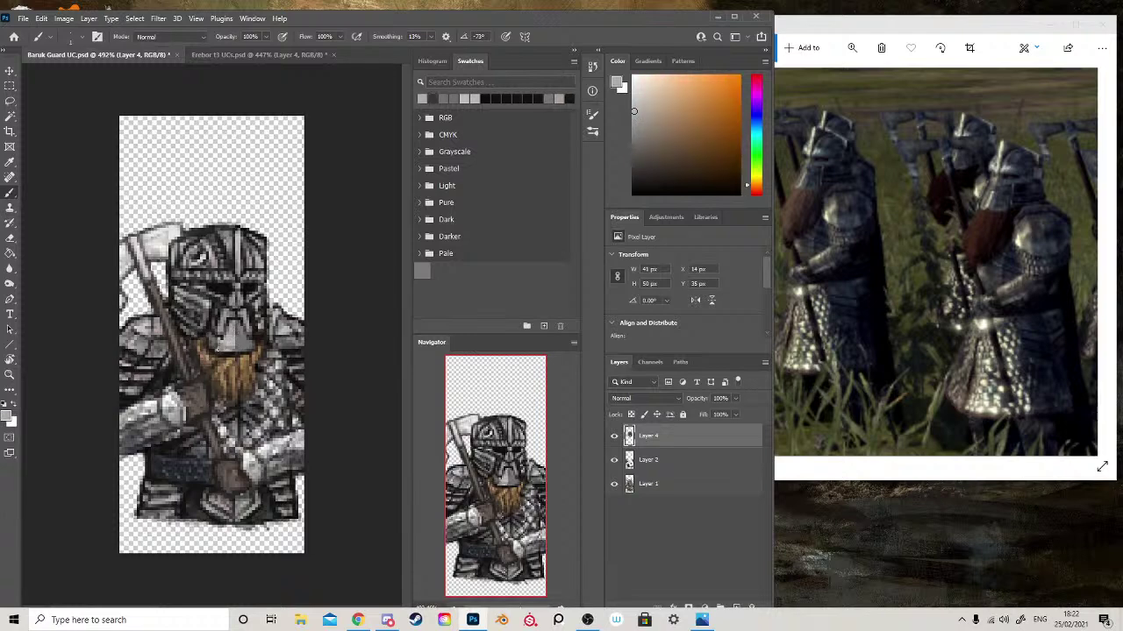
{"action": "left_click", "coordinate": [250, 348]}
- Sample near-black from the helmet's eye area and dab dark accents just below the nose guard
{"action": "left_click", "coordinate": [242, 315], "text": "alt"}
{"action": "left_click", "coordinate": [250, 285], "text": "alt"}
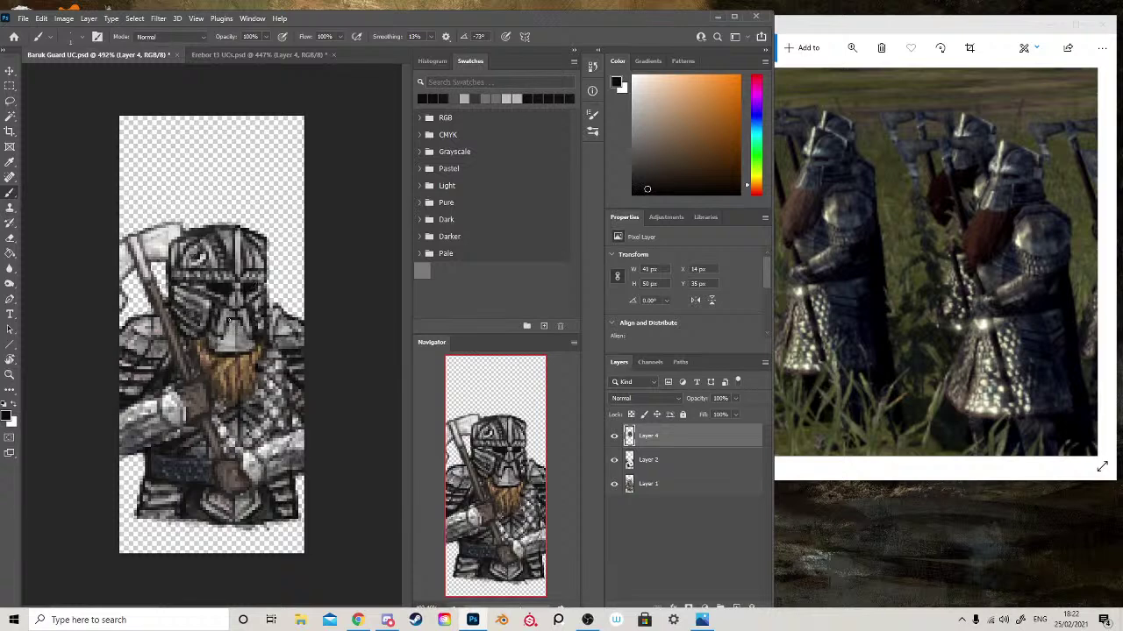
{"action": "left_click", "coordinate": [244, 330]}
{"action": "left_click", "coordinate": [235, 323]}
- Paint over the curved emblem on the helmet with sampled light grey, sample near-white from the axe blade, and save the card
{"action": "left_click", "coordinate": [204, 252], "text": "alt"}
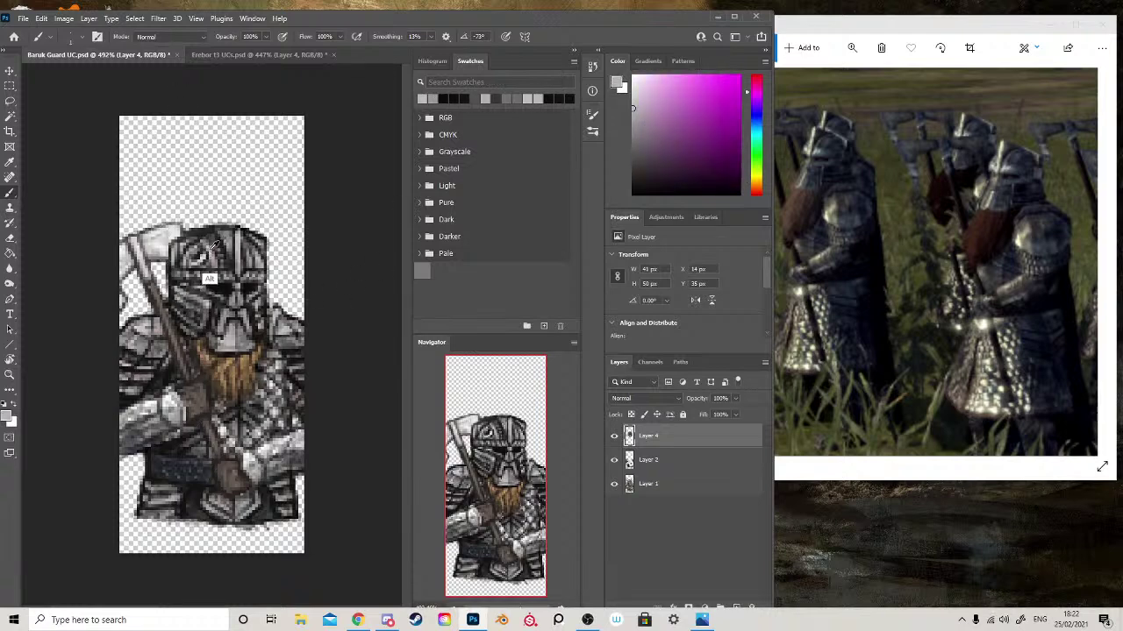
{"action": "left_click_drag", "start_coordinate": [201, 256], "coordinate": [209, 243]}
{"action": "left_click", "coordinate": [167, 266], "text": "alt"}
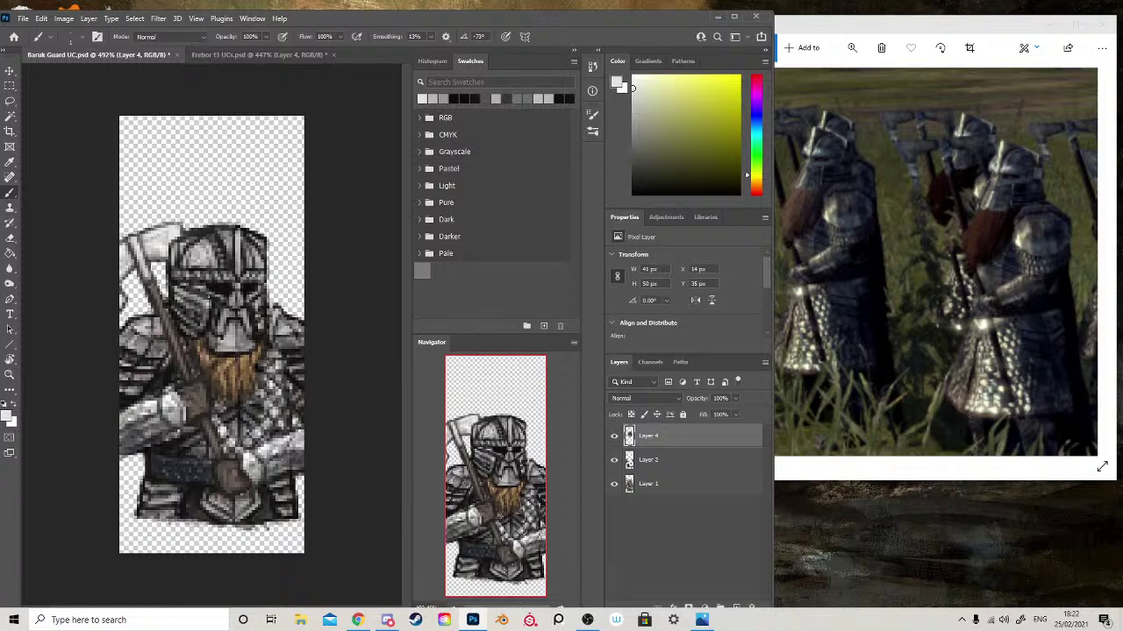
{"action": "key", "text": "ctrl+s"}
- Highlight the mask's lower centre with near-white and darken the outline beneath it across the beard
{"action": "left_click_drag", "start_coordinate": [228, 348], "coordinate": [231, 352]}
{"action": "left_click_drag", "start_coordinate": [230, 354], "coordinate": [231, 356]}
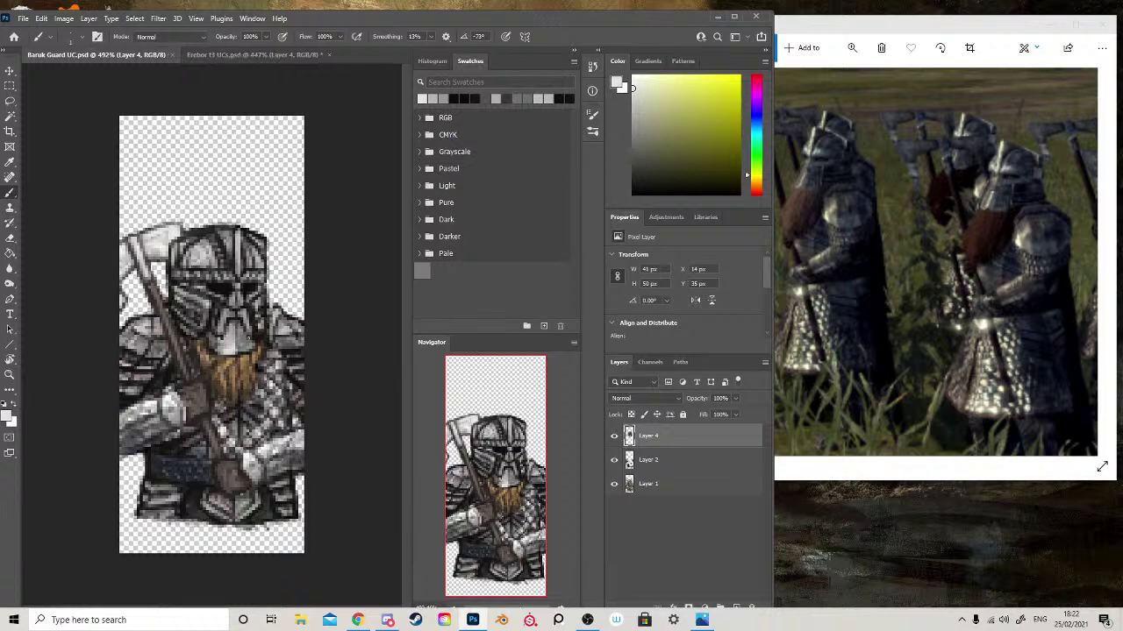
{"action": "key", "text": "x"}
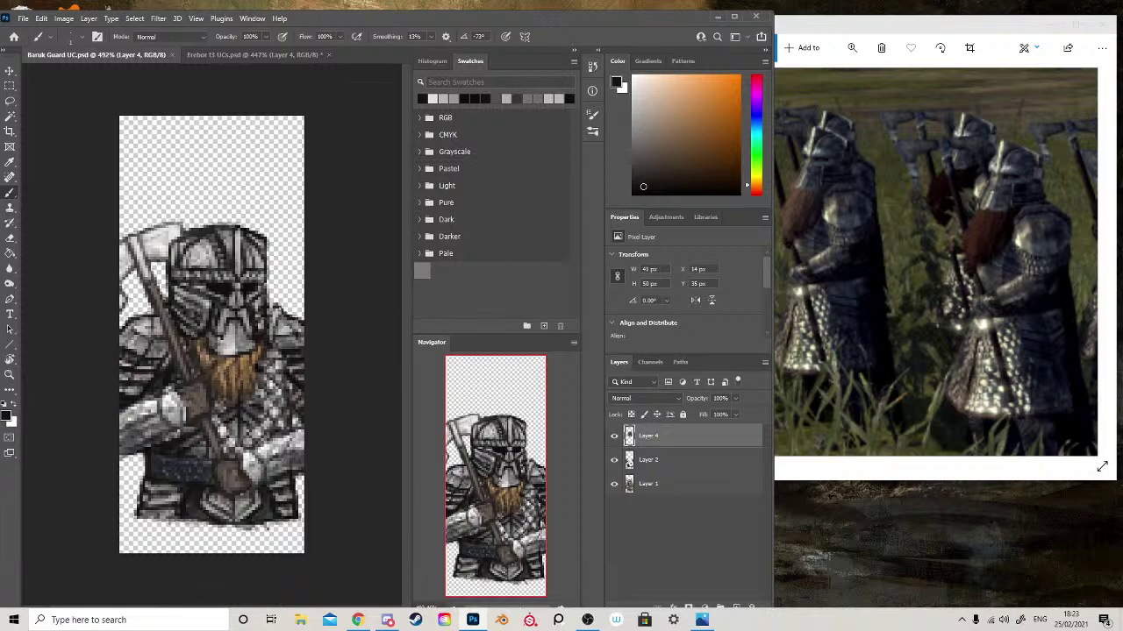
{"action": "mouse_move", "coordinate": [210, 356]}
{"action": "left_mouse_down"}
{"action": "mouse_move", "coordinate": [237, 355]}
{"action": "mouse_move", "coordinate": [226, 356]}
{"action": "left_mouse_up"}
- Sample mid-grey and near-black, and paint dark contour strokes around the nose guard and along the mask's edges
{"action": "left_click", "coordinate": [242, 339], "text": "alt"}
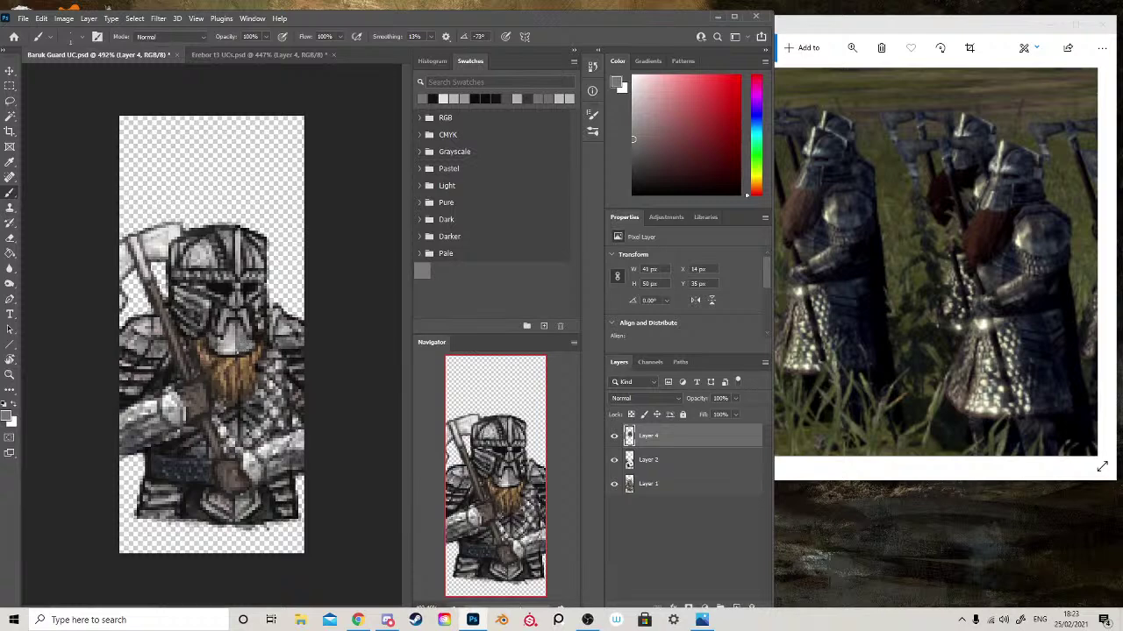
{"action": "left_click", "coordinate": [223, 294], "text": "alt"}
{"action": "mouse_move", "coordinate": [251, 351]}
{"action": "left_mouse_down"}
{"action": "mouse_move", "coordinate": [231, 362]}
{"action": "mouse_move", "coordinate": [237, 332]}
{"action": "left_mouse_up"}
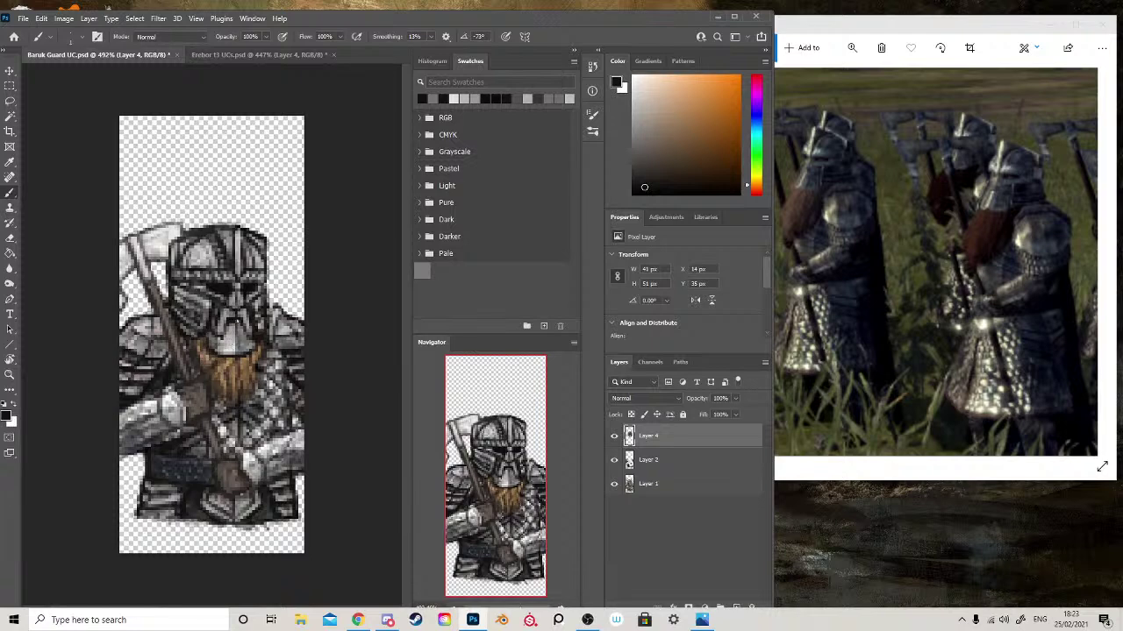
{"action": "mouse_move", "coordinate": [225, 321]}
{"action": "left_mouse_down"}
{"action": "mouse_move", "coordinate": [226, 335]}
{"action": "mouse_move", "coordinate": [241, 338]}
{"action": "left_mouse_up"}
{"action": "left_click", "coordinate": [210, 342]}
- Sample light grey from the mask's lower centre and paint highlights along both sides of the nose guard
{"action": "left_click", "coordinate": [234, 349], "text": "alt"}
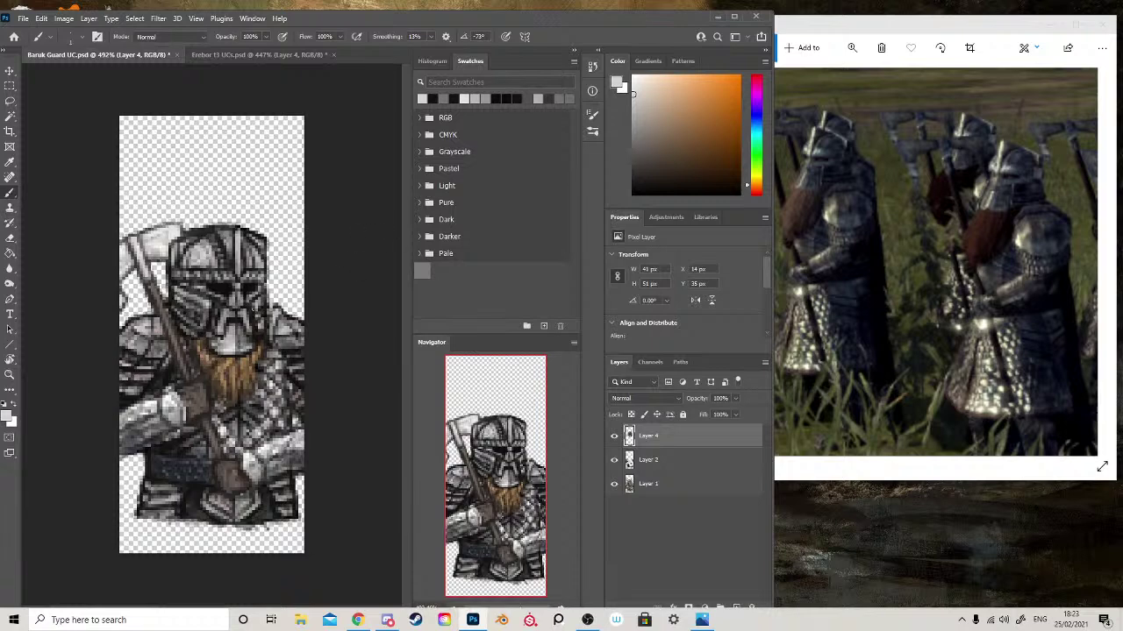
{"action": "left_click_drag", "start_coordinate": [249, 326], "coordinate": [245, 311]}
{"action": "left_click", "coordinate": [251, 310]}
{"action": "left_click_drag", "start_coordinate": [215, 331], "coordinate": [221, 314]}
- Darken small spots on both sides of the mask beside the nose guard with sampled near-black, and save the card
{"action": "left_click", "coordinate": [221, 325], "text": "alt"}
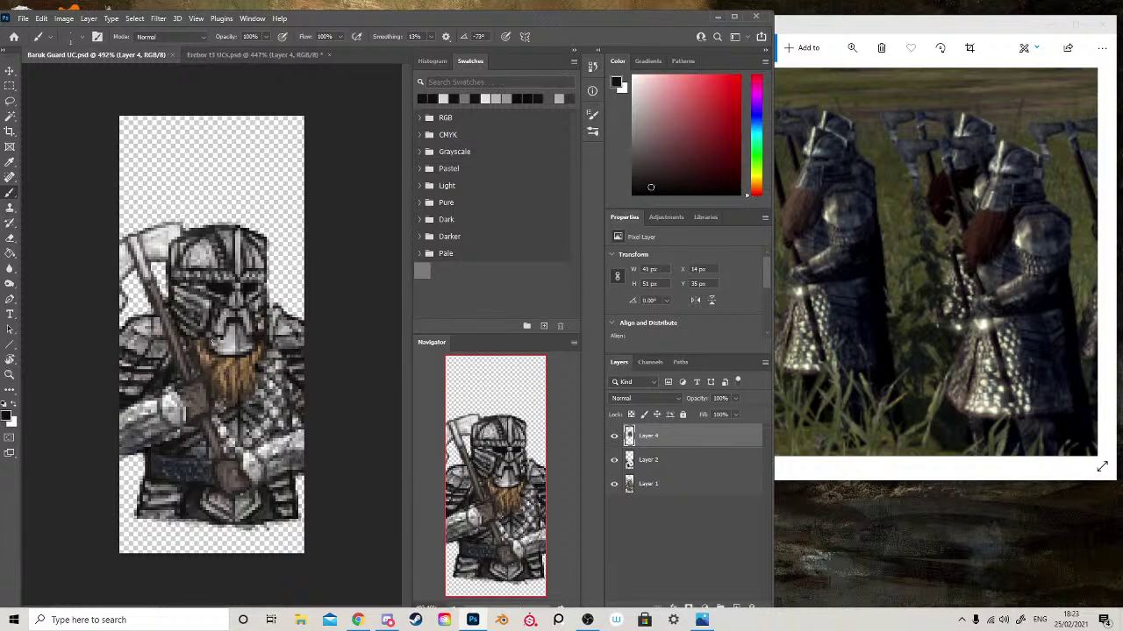
{"action": "left_click", "coordinate": [216, 327]}
{"action": "left_click", "coordinate": [248, 334]}
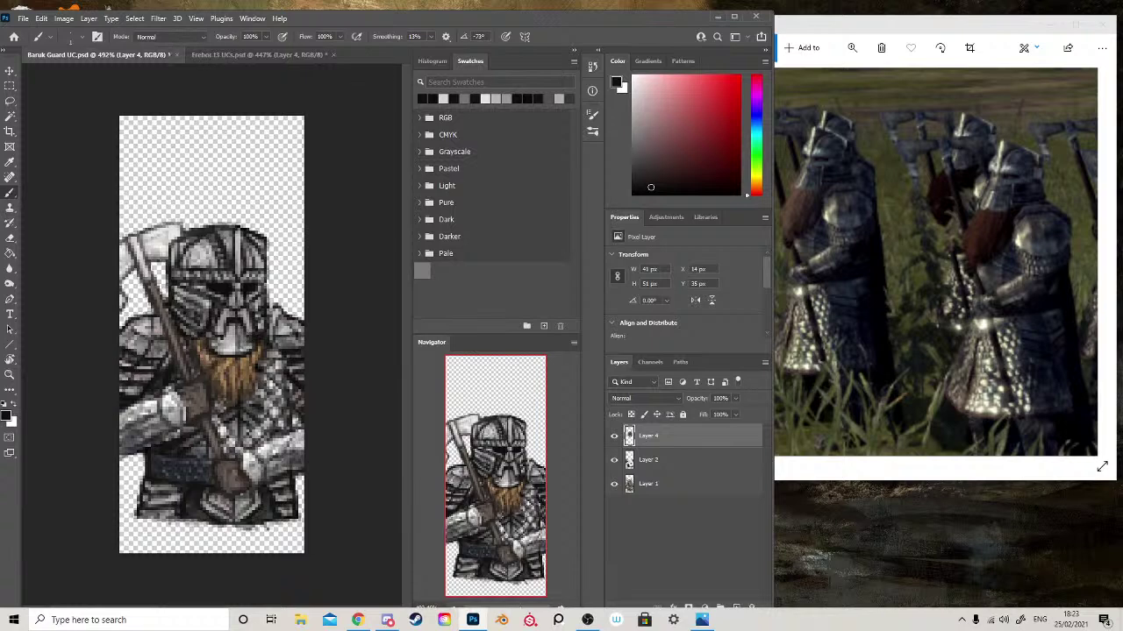
{"action": "key", "text": "ctrl+s"}
- Touch up the area under the nose guard's tip with dark grey sampled from the helmet's eye area
{"action": "left_click", "coordinate": [238, 321], "text": "alt"}
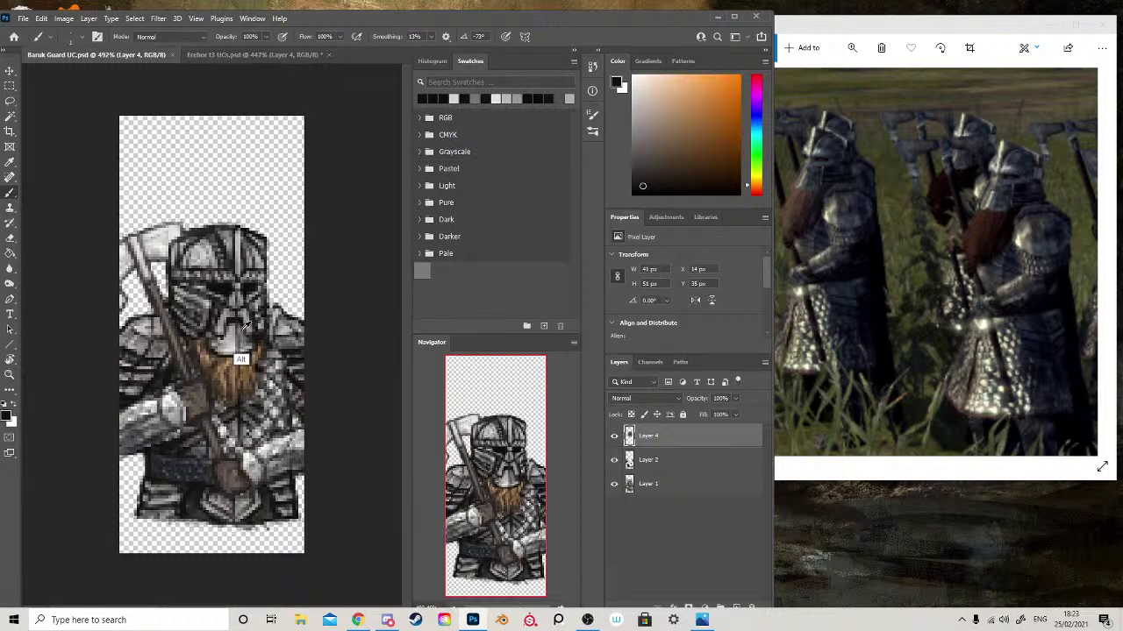
{"action": "left_click", "coordinate": [230, 283], "text": "alt"}
{"action": "left_click", "coordinate": [232, 285], "text": "alt"}
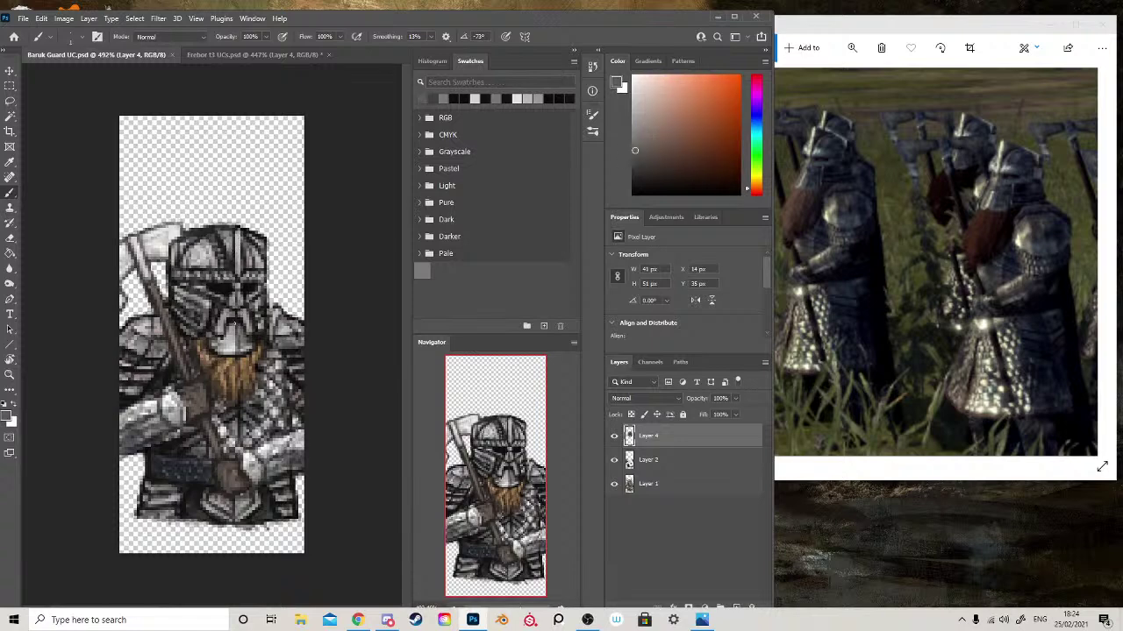
{"action": "left_click", "coordinate": [234, 323]}
{"action": "left_click", "coordinate": [225, 283], "text": "alt"}
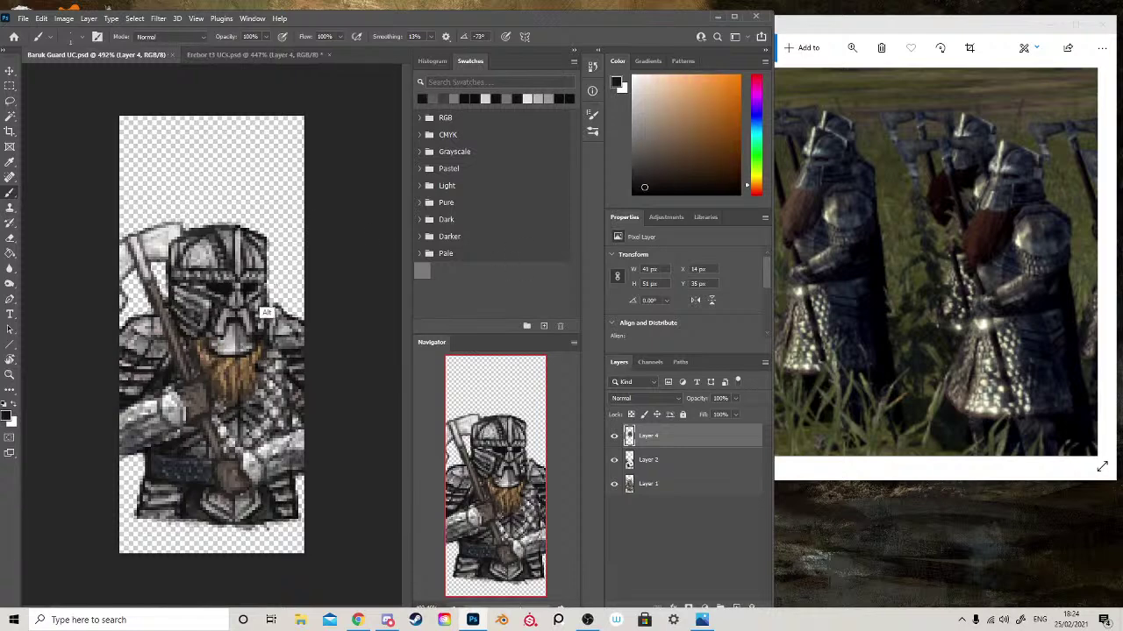
- Compare the repainted mask with the enlarged Baruk Guard screenshot in Discord and return to Photoshop
{"action": "left_click", "coordinate": [389, 619]}
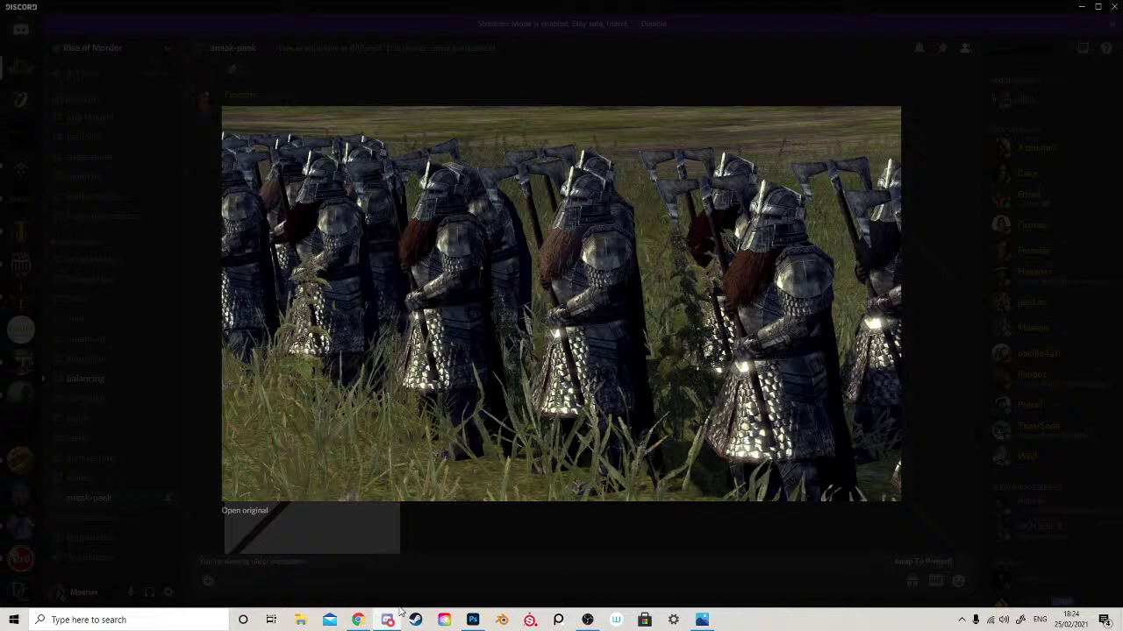
{"action": "left_click", "coordinate": [389, 619]}
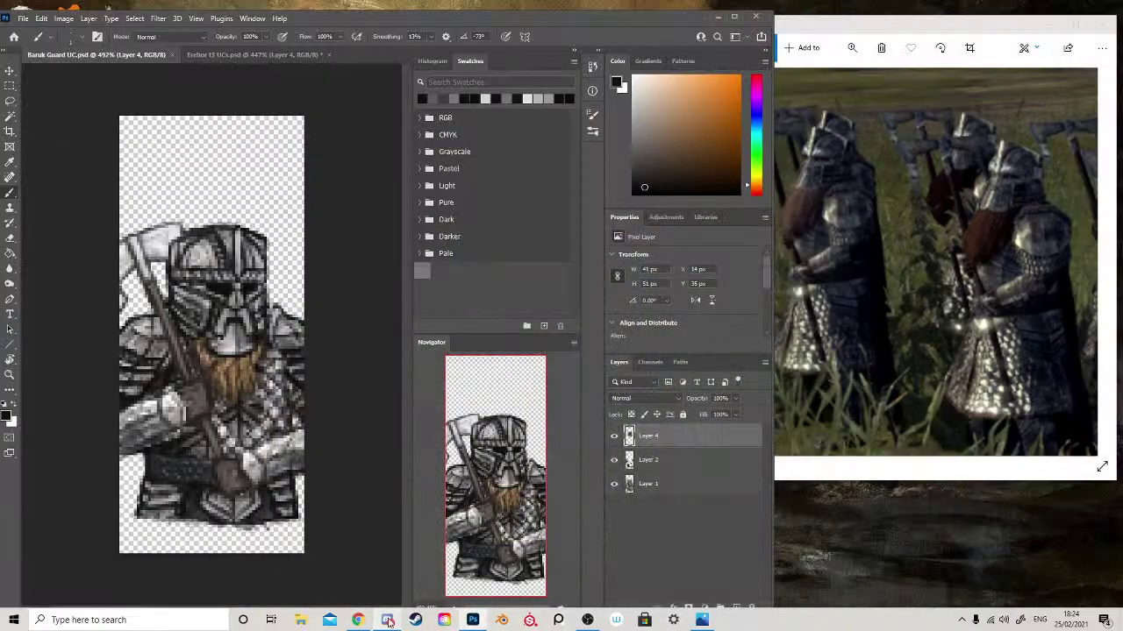
{"action": "left_click", "coordinate": [388, 620]}
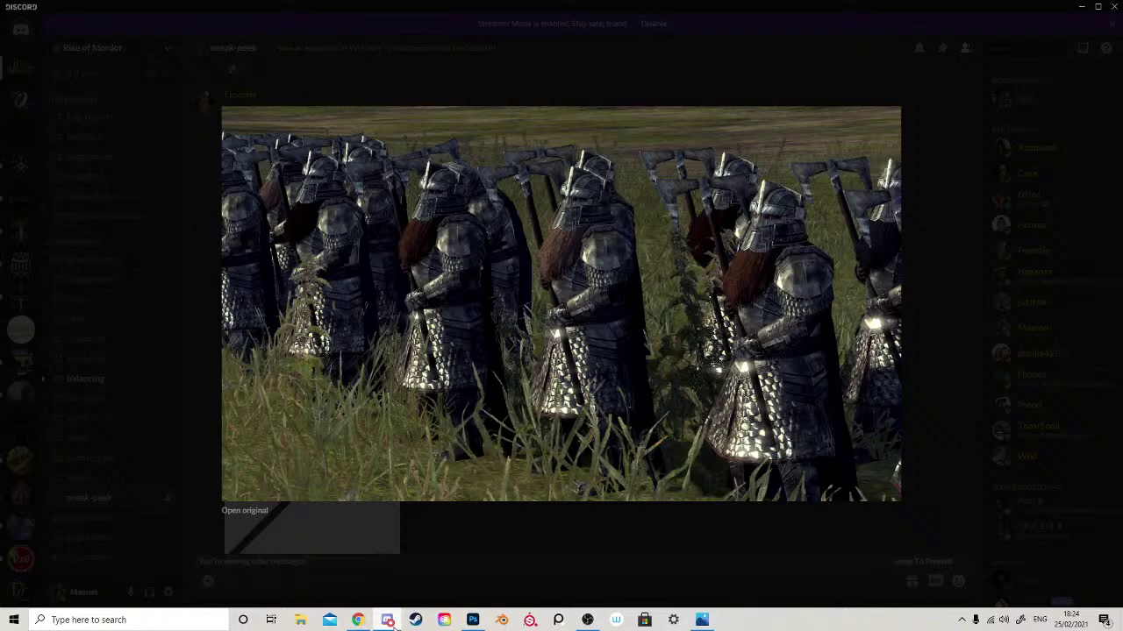
{"action": "left_click", "coordinate": [389, 619]}
- Paint a near-black line across the lower part of the mask and a dark dab beside the nose guard
{"action": "left_click", "coordinate": [226, 315]}
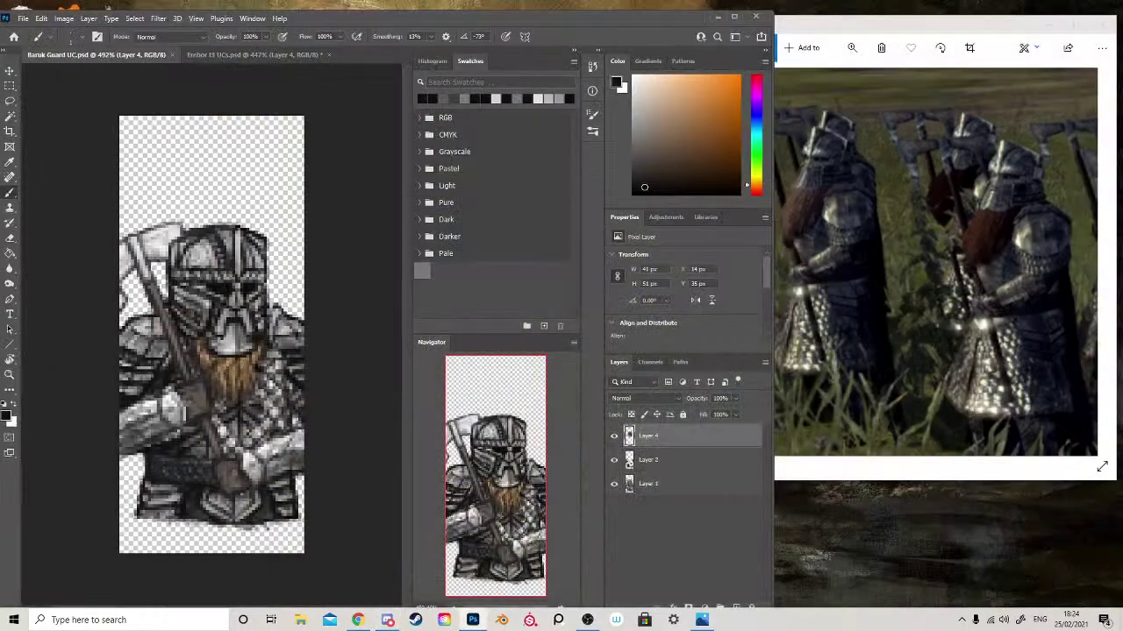
{"action": "left_click", "coordinate": [240, 348]}
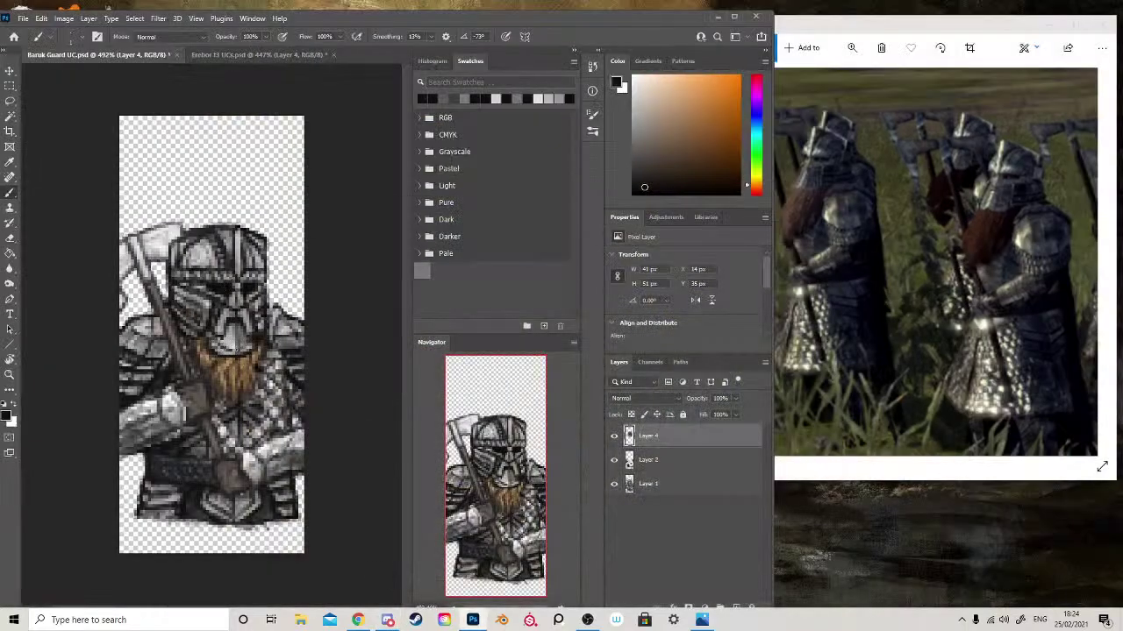
{"action": "left_click", "coordinate": [249, 345]}
{"action": "left_click", "coordinate": [219, 345]}
{"action": "left_click_drag", "start_coordinate": [228, 348], "coordinate": [238, 348]}
- Refine the mask's lower edge where it meets the beard, using sampled light grey, near-black and beard brown
{"action": "left_click", "coordinate": [234, 360], "text": "alt"}
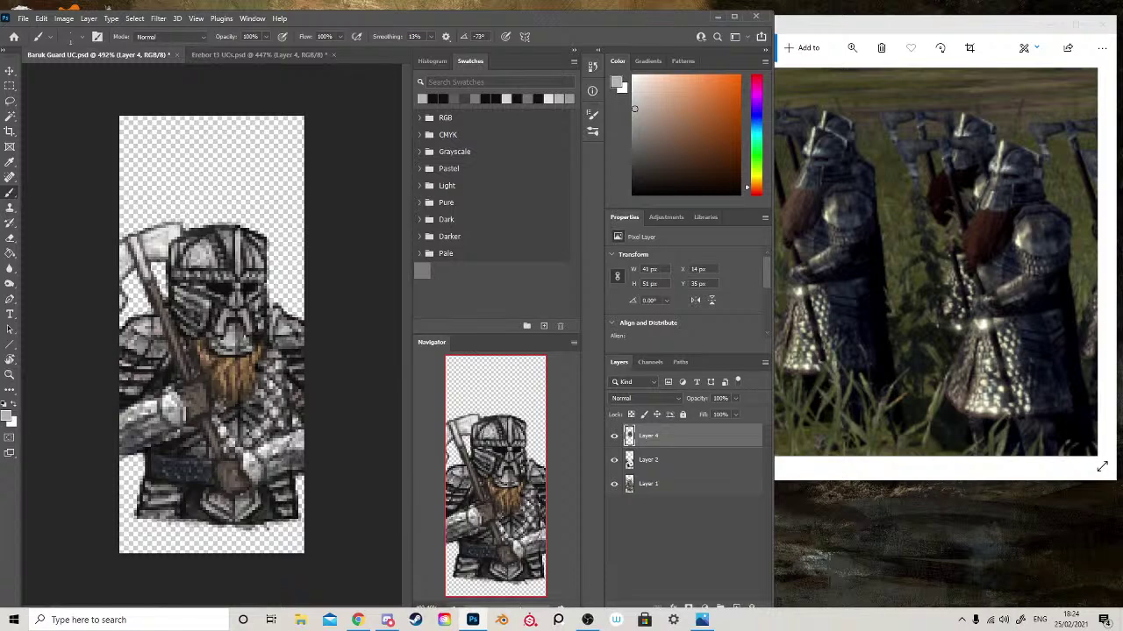
{"action": "left_click", "coordinate": [257, 343], "text": "alt"}
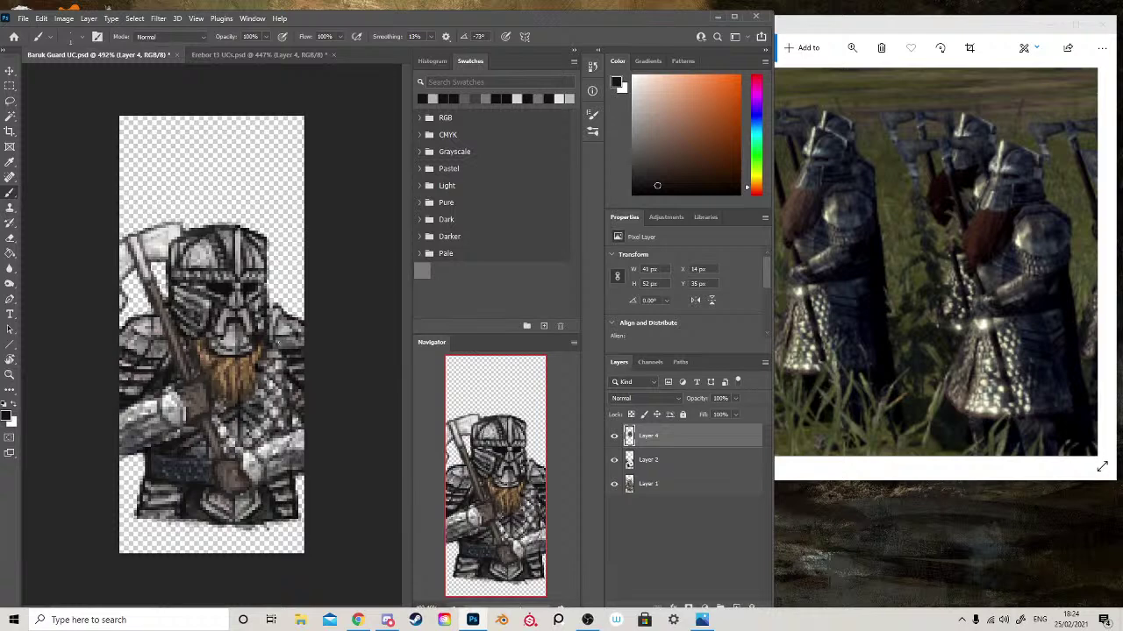
{"action": "left_click", "coordinate": [233, 394], "text": "alt"}
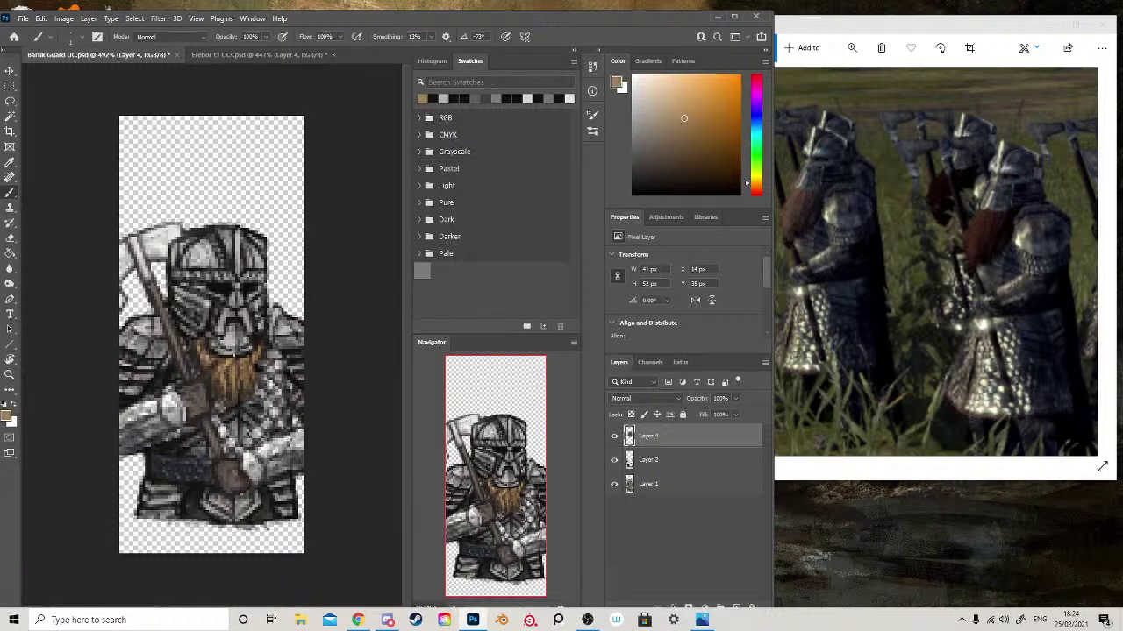
{"action": "left_click", "coordinate": [228, 286], "text": "alt"}
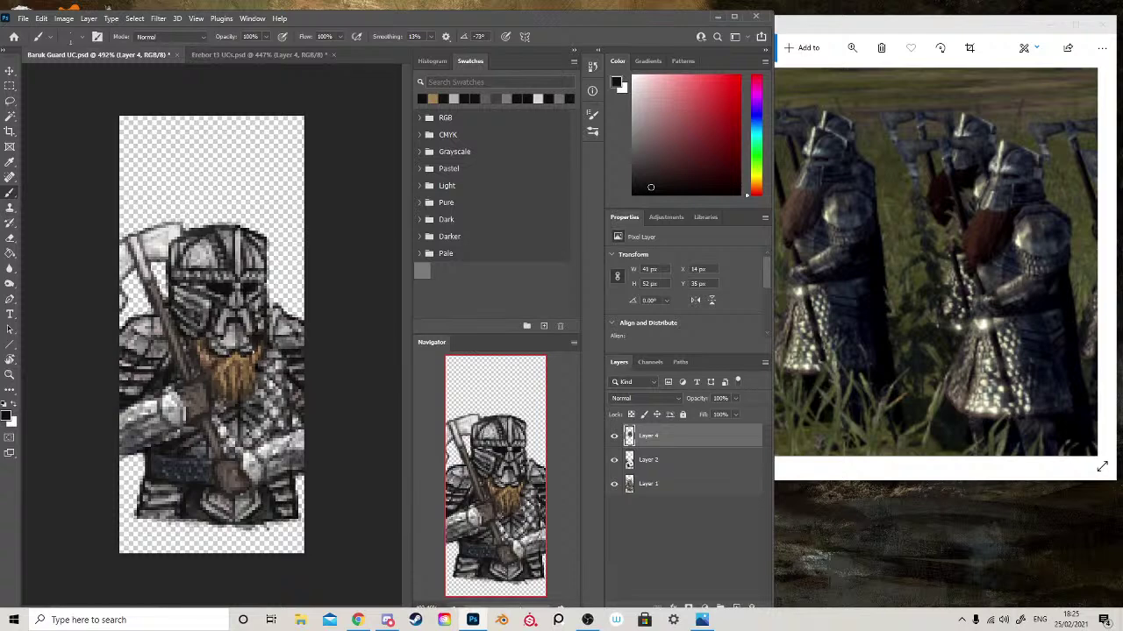
{"action": "left_click", "coordinate": [230, 373], "text": "alt"}
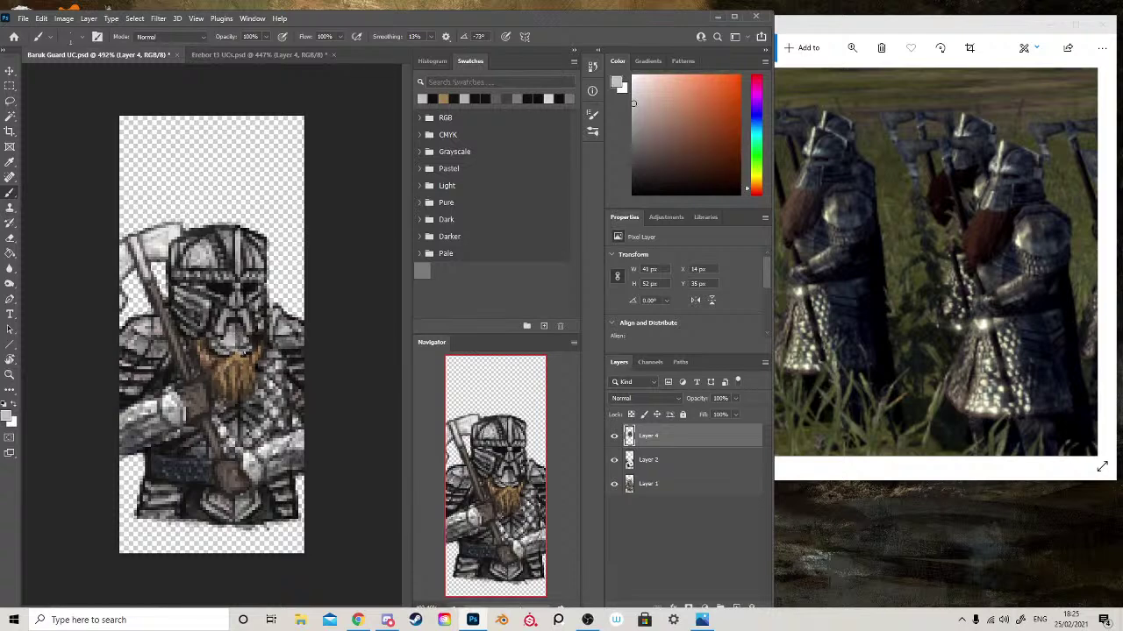
{"action": "left_click", "coordinate": [243, 314], "text": "alt"}
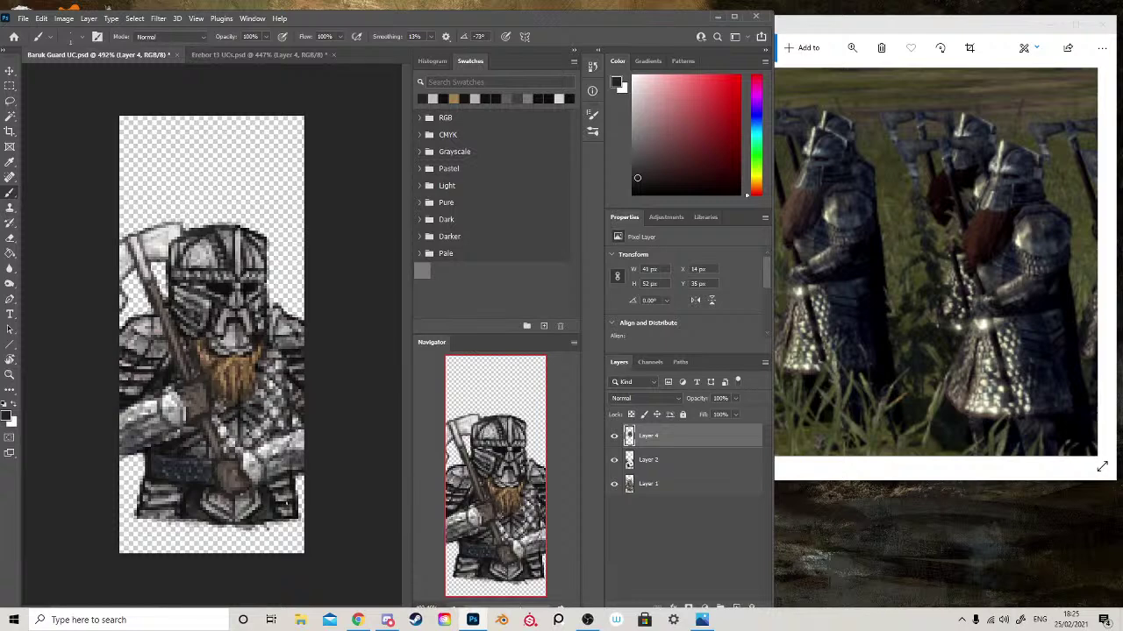
- Sample light grey and dab it onto the mask's lower edge on the axe-free side
{"action": "left_click", "coordinate": [226, 369], "text": "alt"}
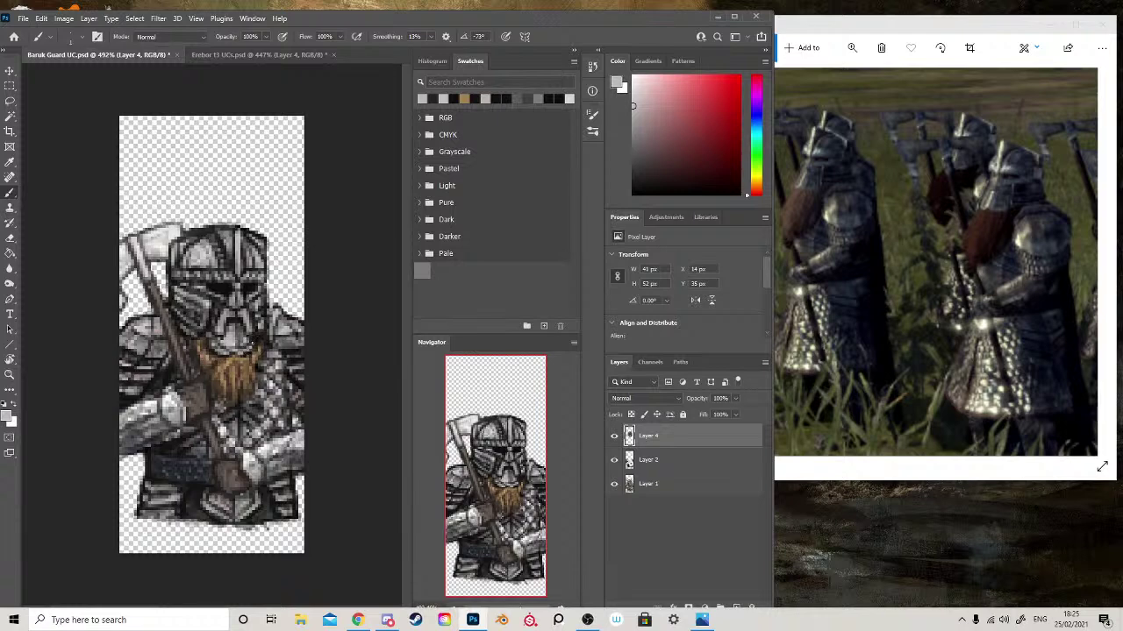
{"action": "left_click", "coordinate": [235, 367], "text": "alt"}
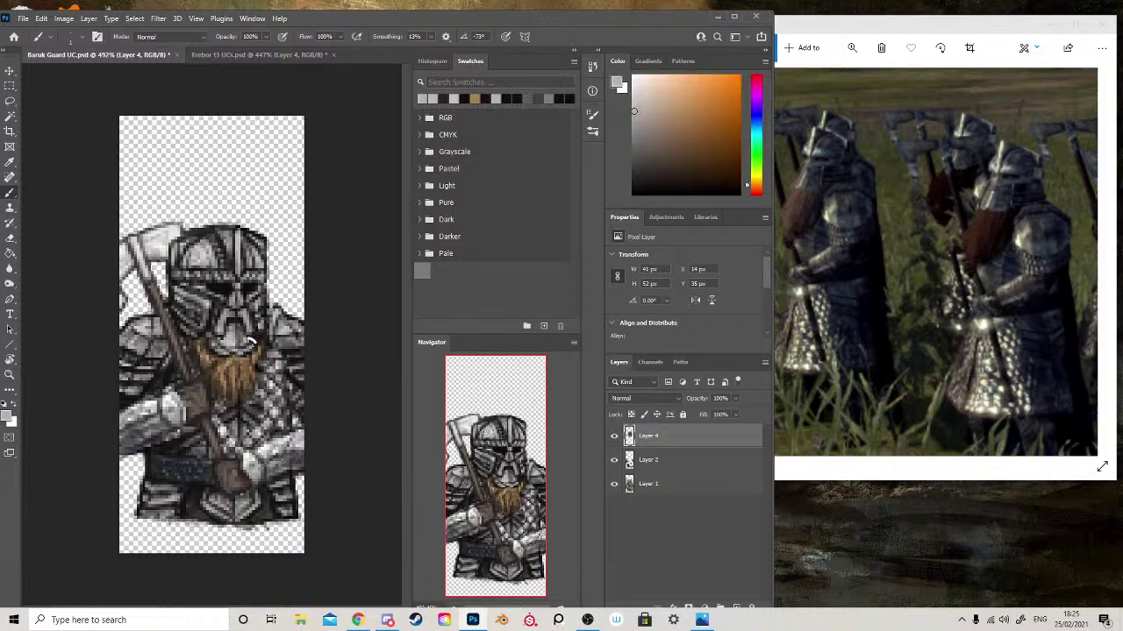
{"action": "left_click", "coordinate": [252, 345]}
{"action": "left_click", "coordinate": [251, 347]}
- Sample near-black and darken spots along the mask's lower edge, below the nose guard and on the helmet's crown
{"action": "left_click", "coordinate": [232, 316], "text": "alt"}
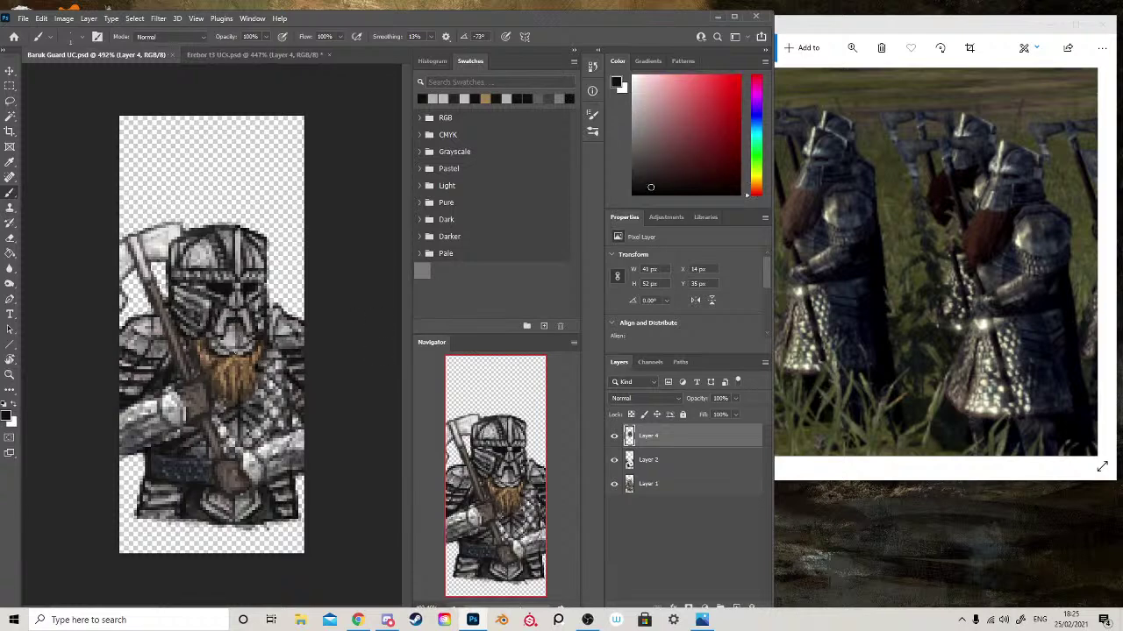
{"action": "left_click", "coordinate": [241, 356]}
{"action": "left_click_drag", "start_coordinate": [232, 353], "coordinate": [235, 349]}
{"action": "left_click", "coordinate": [238, 335]}
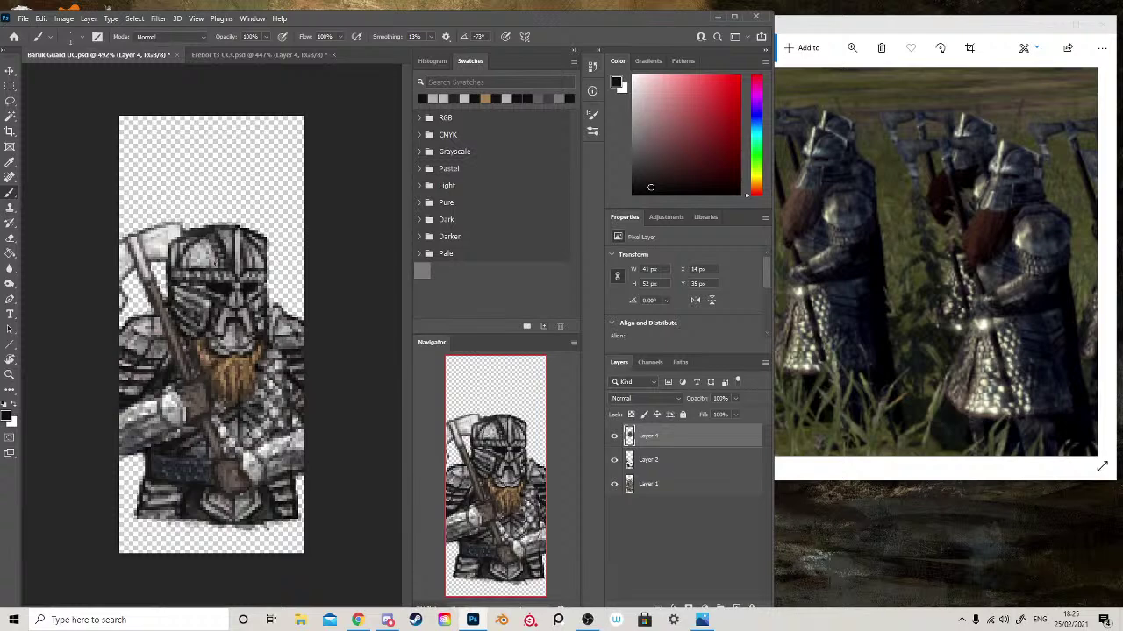
{"action": "mouse_move", "coordinate": [206, 247]}
{"action": "left_mouse_down"}
{"action": "mouse_move", "coordinate": [207, 261]}
{"action": "mouse_move", "coordinate": [249, 256]}
{"action": "mouse_move", "coordinate": [251, 265]}
{"action": "left_mouse_up"}
{"action": "left_click_drag", "start_coordinate": [248, 243], "coordinate": [249, 251]}
- Dab sampled near-black onto both lower corners of the mask
{"action": "left_click", "coordinate": [225, 374], "text": "alt"}
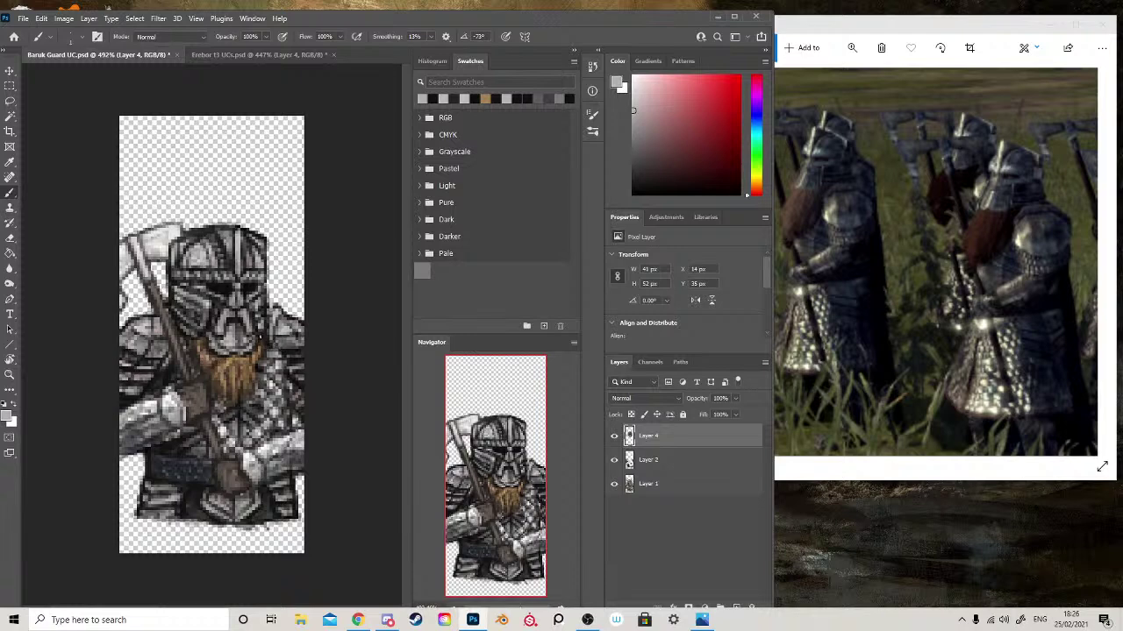
{"action": "left_click", "coordinate": [226, 320], "text": "alt"}
{"action": "left_click", "coordinate": [225, 319], "text": "alt"}
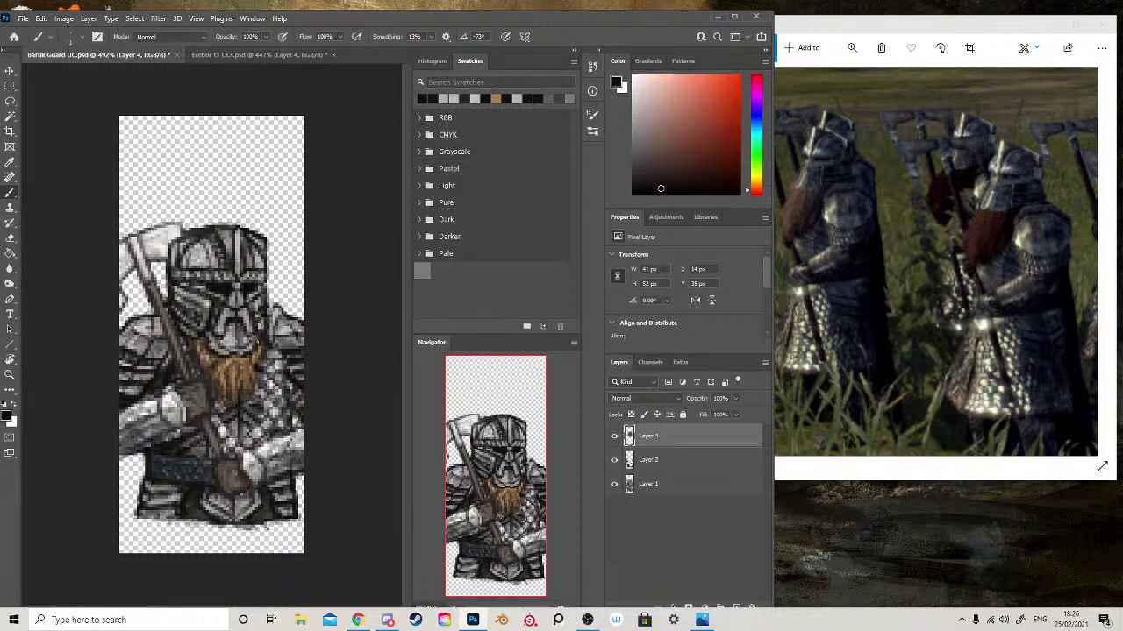
{"action": "left_click", "coordinate": [256, 342]}
{"action": "left_click", "coordinate": [215, 355]}
{"action": "key", "text": "alt"}
- Paint near-black strokes into the beard below both sides of the mask to shade it
{"action": "left_click", "coordinate": [247, 283], "text": "alt"}
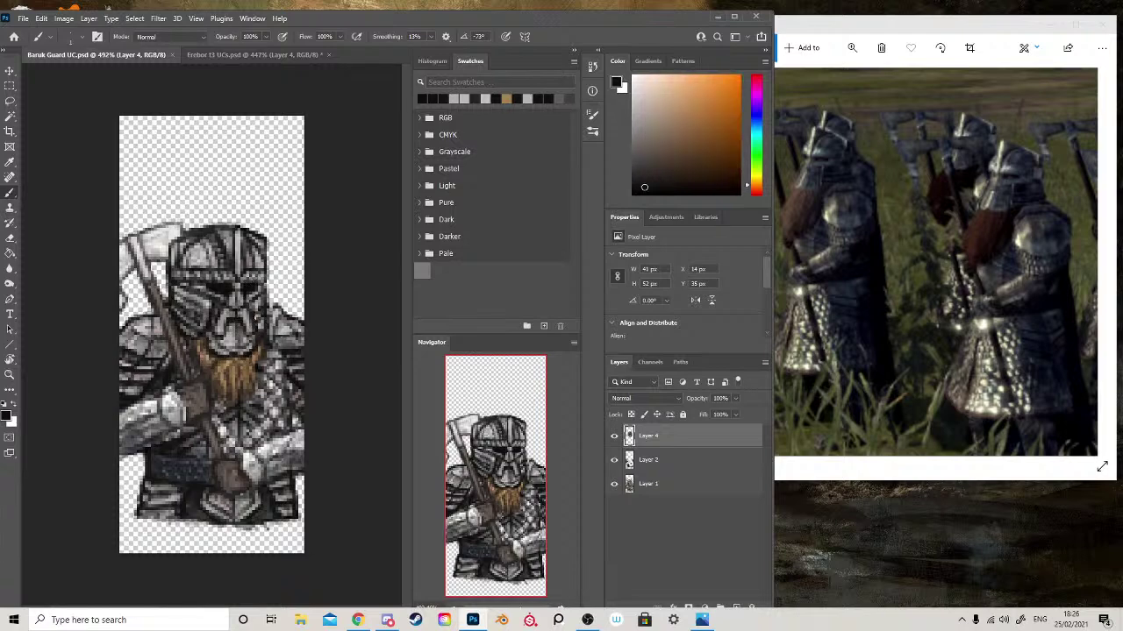
{"action": "left_click_drag", "start_coordinate": [231, 361], "coordinate": [249, 384]}
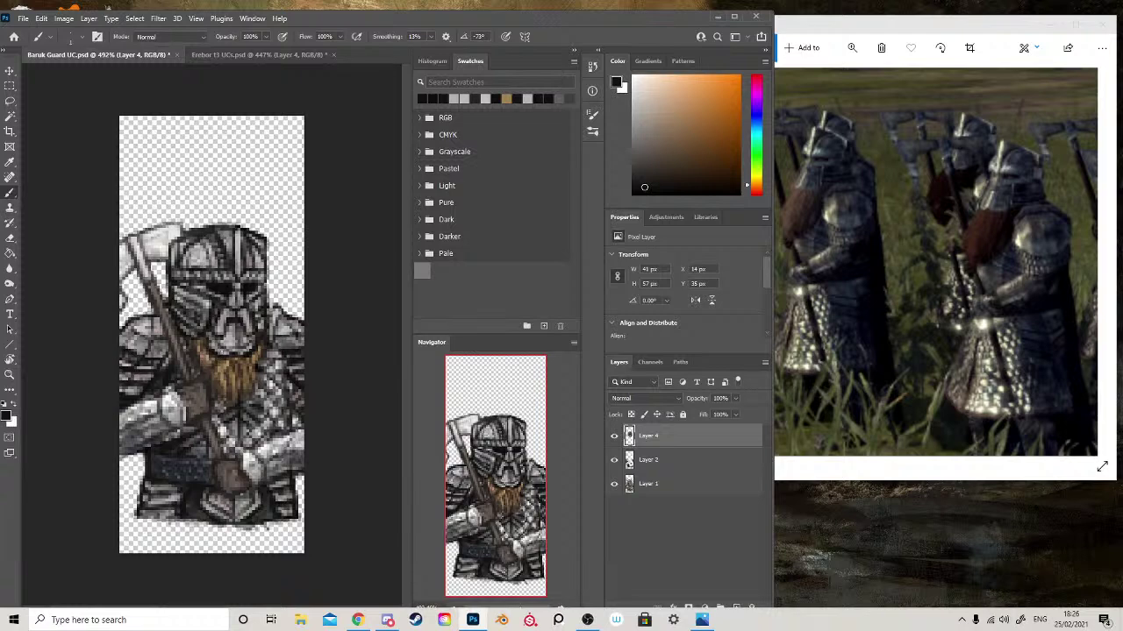
{"action": "left_click_drag", "start_coordinate": [202, 353], "coordinate": [223, 382]}
{"action": "left_click", "coordinate": [221, 316], "text": "alt"}
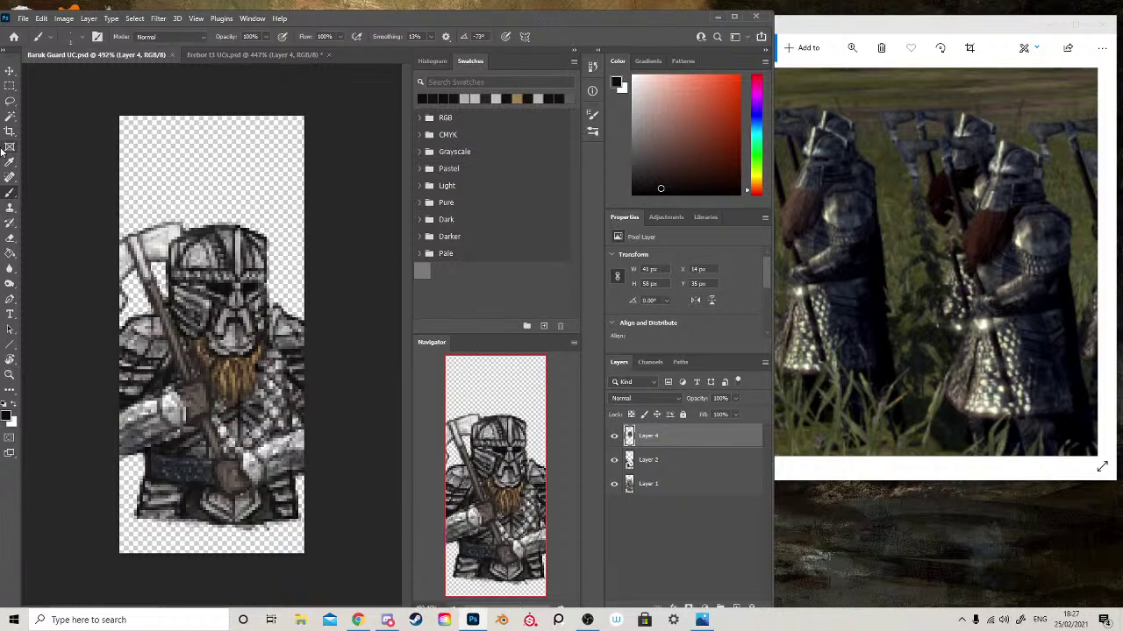
- Sample light grey from the axe blade and dab highlights along the mask's lower rim and mouth area
{"action": "left_click", "coordinate": [203, 254], "text": "alt"}
{"action": "left_click", "coordinate": [205, 283], "text": "alt"}
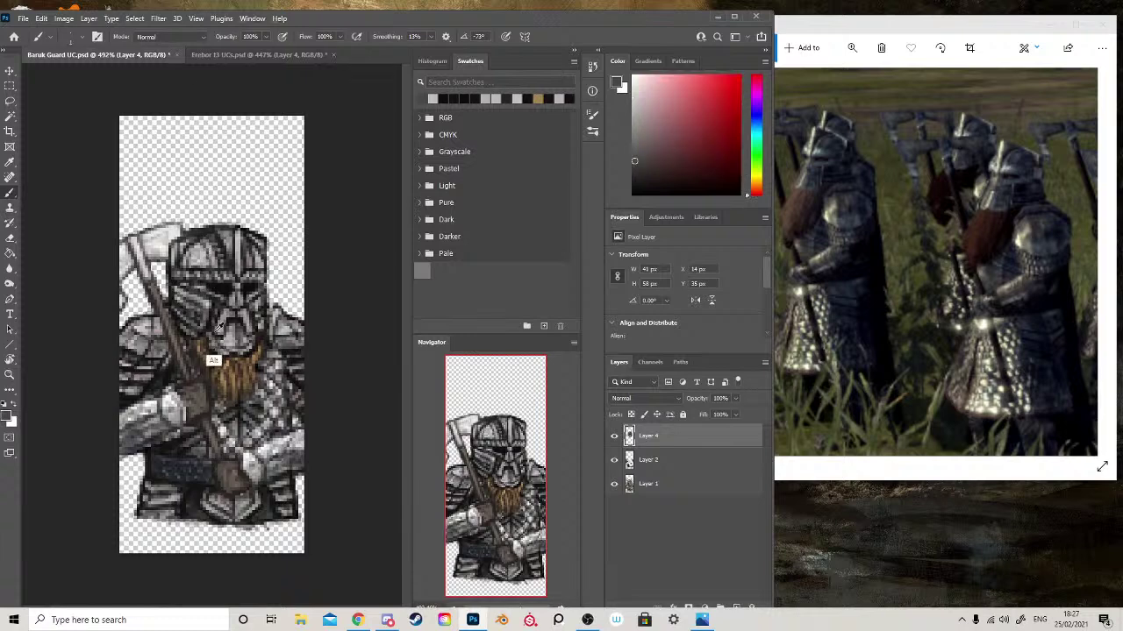
{"action": "left_click", "coordinate": [196, 280], "text": "alt"}
{"action": "left_click", "coordinate": [200, 240], "text": "alt"}
{"action": "left_click", "coordinate": [180, 229], "text": "alt"}
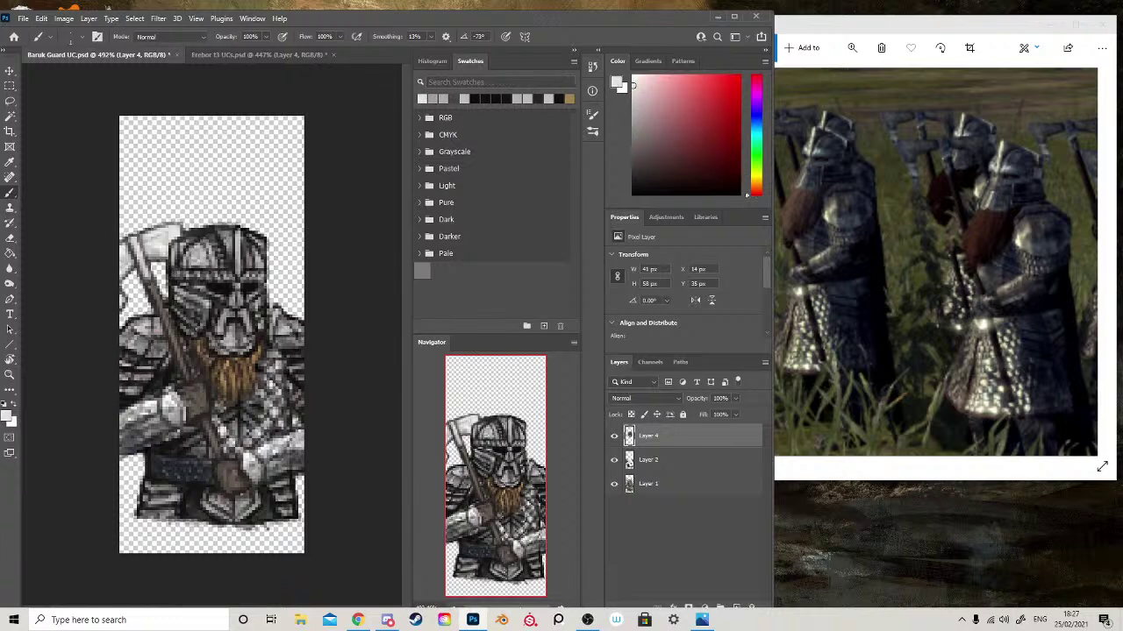
{"action": "left_click", "coordinate": [217, 351]}
{"action": "left_click", "coordinate": [221, 349]}
{"action": "left_click", "coordinate": [211, 335]}
{"action": "left_click", "coordinate": [255, 339]}
{"action": "left_click", "coordinate": [253, 345]}
{"action": "left_click", "coordinate": [248, 350]}
{"action": "left_click", "coordinate": [229, 353]}
{"action": "left_click", "coordinate": [215, 348]}
{"action": "left_click", "coordinate": [217, 341]}
{"action": "left_click", "coordinate": [247, 351]}
{"action": "left_click", "coordinate": [232, 337]}
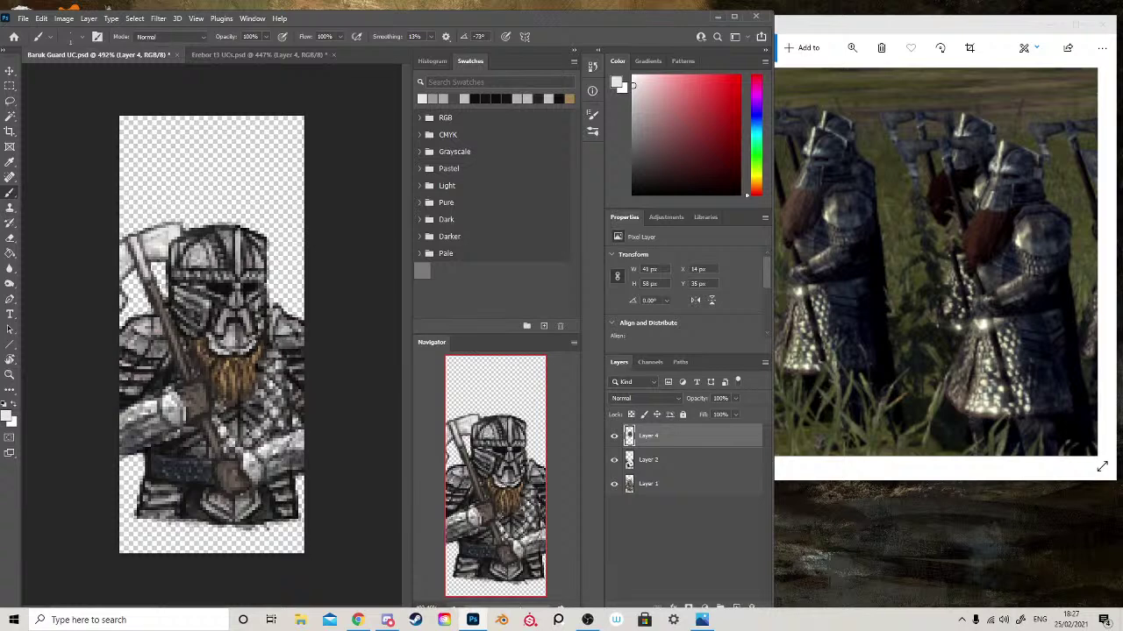
- Sample very dark brown from the beard's edge and dab it beside the mask's lower corner near the axe shaft
{"action": "left_click", "coordinate": [257, 365], "text": "alt"}
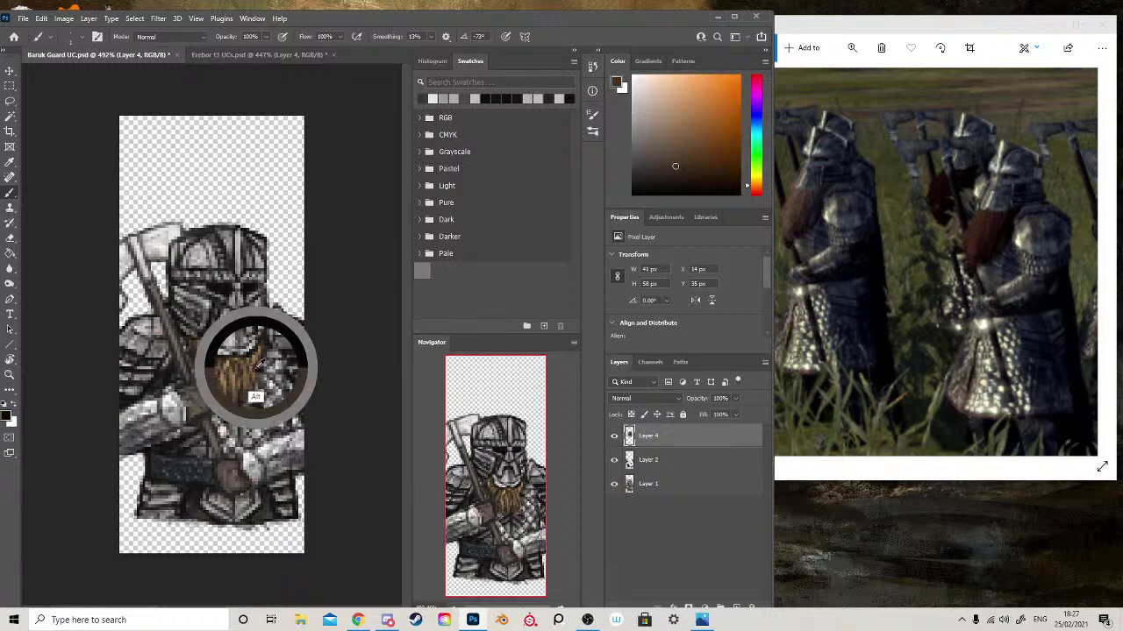
{"action": "left_click", "coordinate": [255, 366], "text": "alt"}
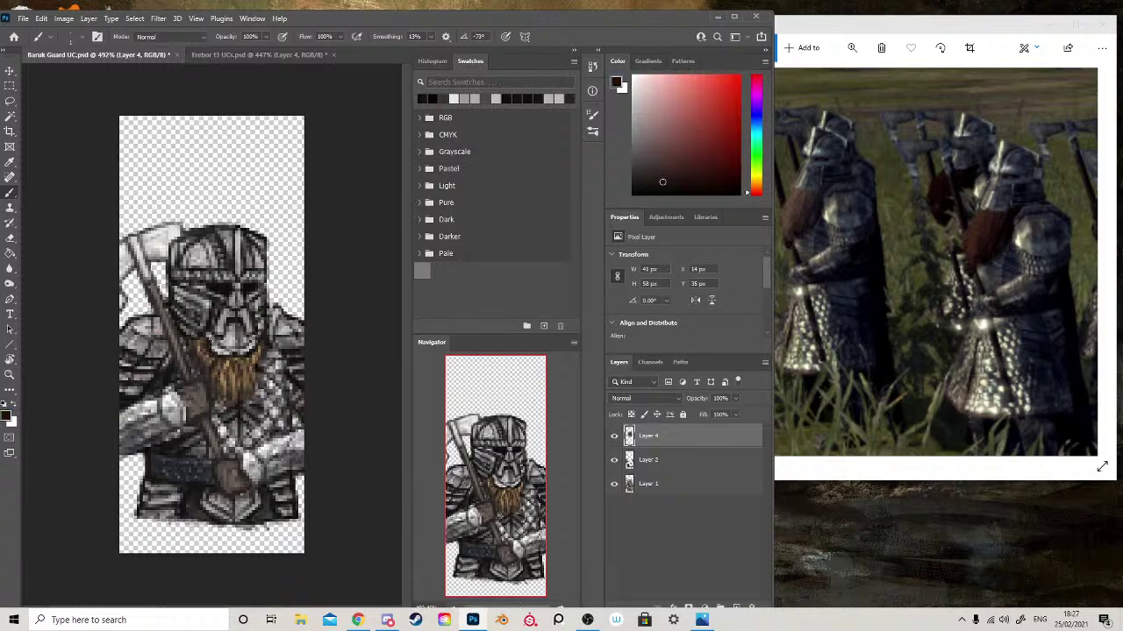
{"action": "left_click", "coordinate": [211, 342]}
- Sample near-black and paint shadow strokes under the mask's rim and down the beard's edge beside the axe shaft
{"action": "left_click", "coordinate": [234, 341], "text": "alt"}
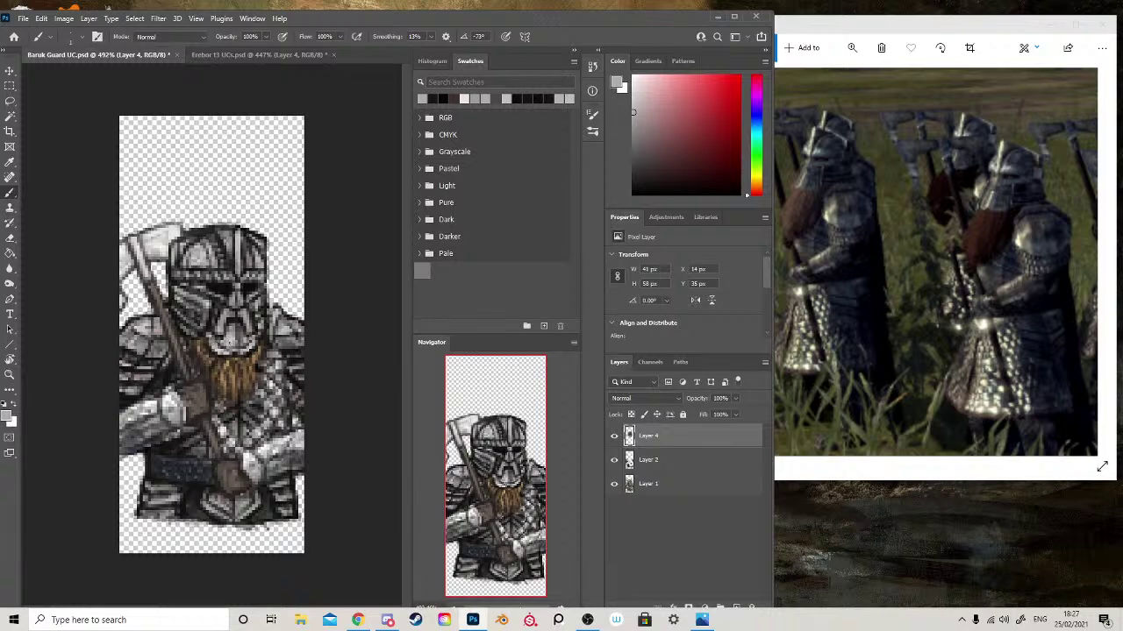
{"action": "left_click", "coordinate": [233, 355], "text": "alt"}
{"action": "left_click", "coordinate": [226, 351], "text": "alt"}
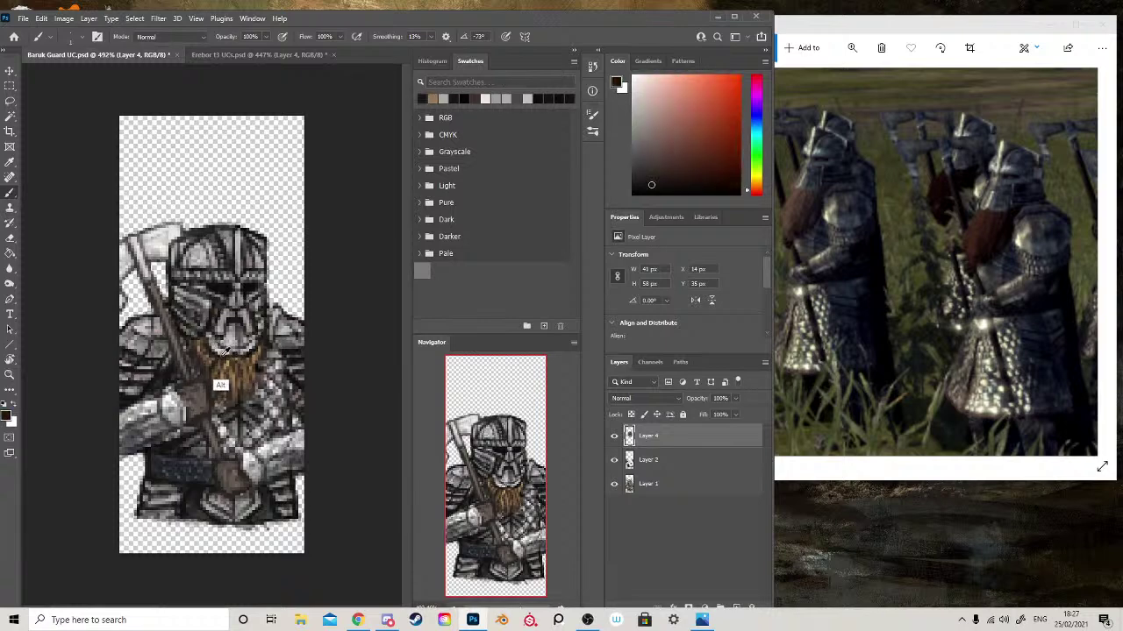
{"action": "left_click_drag", "start_coordinate": [210, 353], "coordinate": [230, 357]}
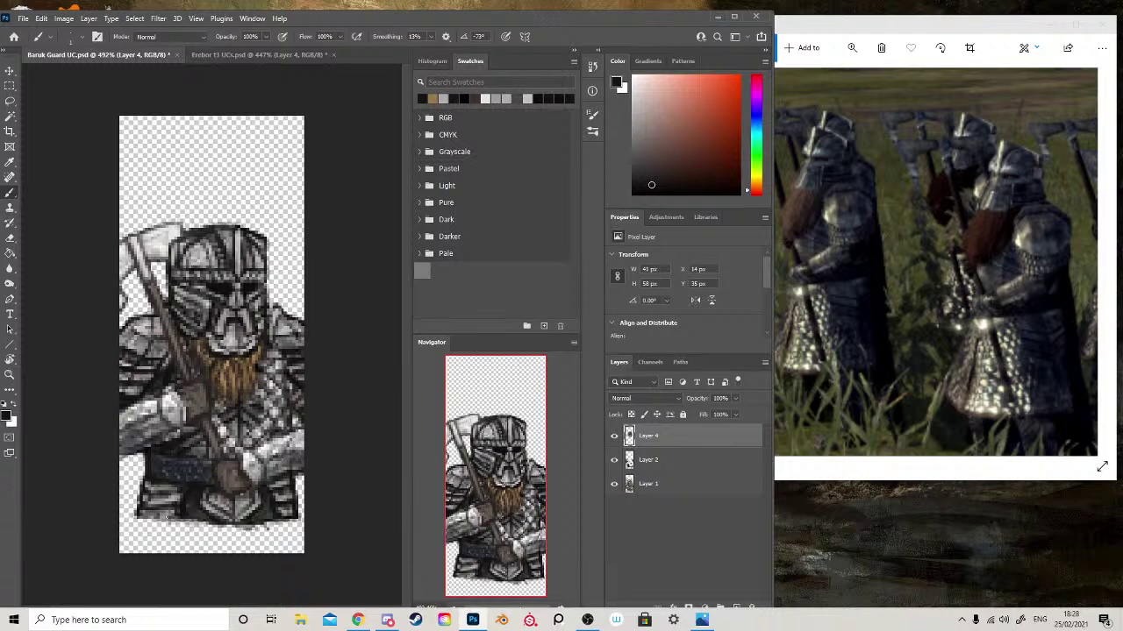
{"action": "left_click", "coordinate": [221, 288], "text": "alt"}
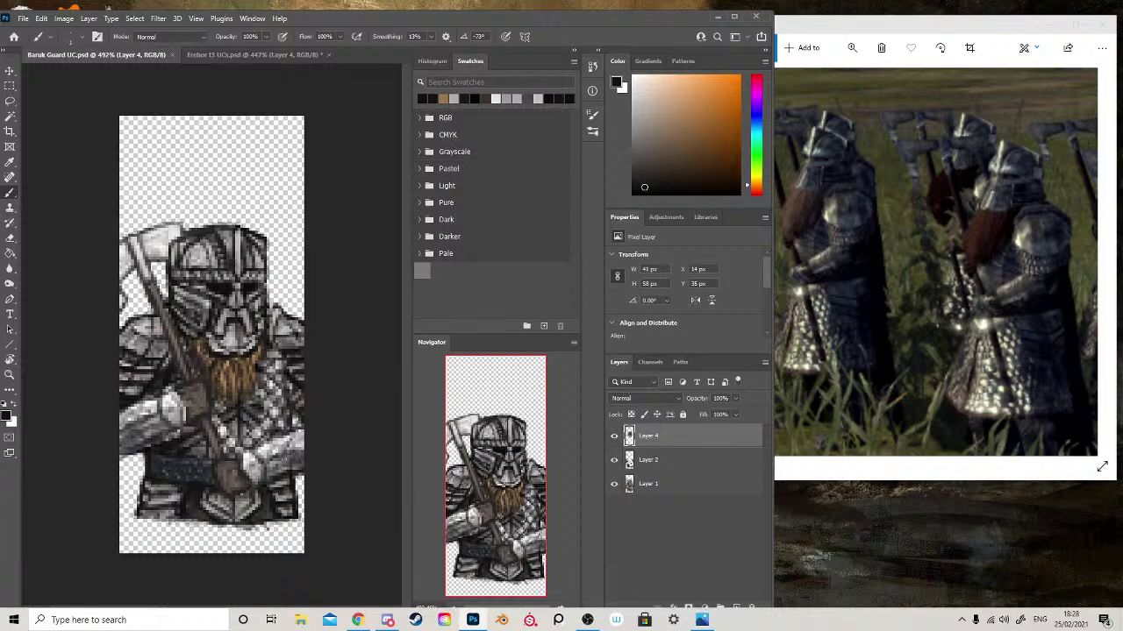
{"action": "mouse_move", "coordinate": [210, 352]}
{"action": "left_mouse_down"}
{"action": "mouse_move", "coordinate": [218, 347]}
{"action": "mouse_move", "coordinate": [234, 377]}
{"action": "mouse_move", "coordinate": [182, 386]}
{"action": "mouse_move", "coordinate": [214, 404]}
{"action": "left_mouse_up"}
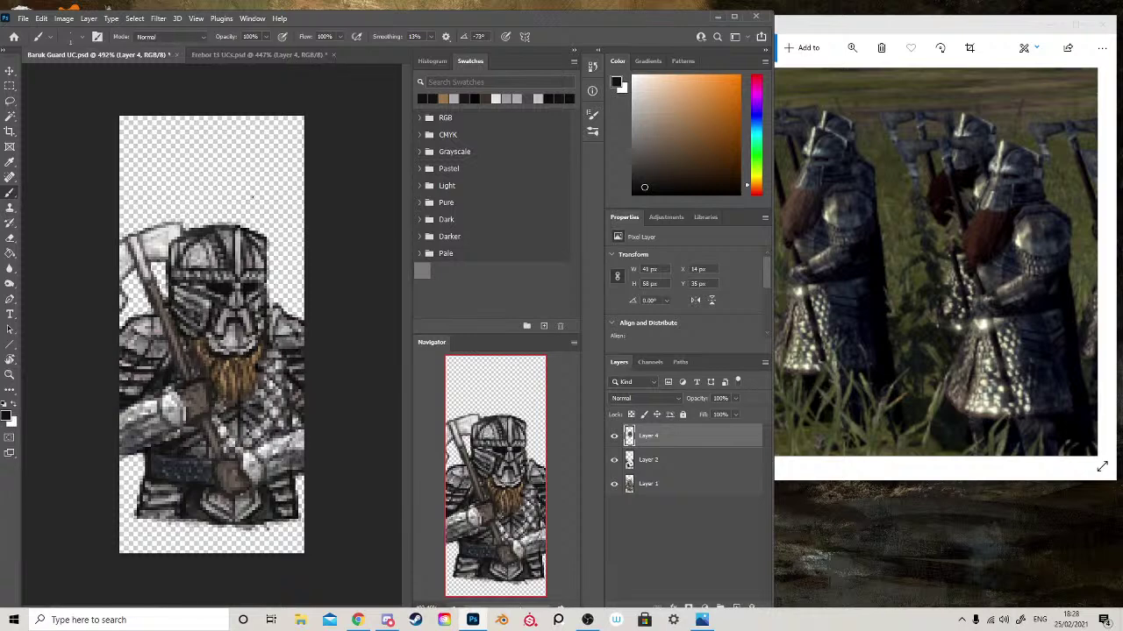
- In the Erebor T3 card, replace the helmet selection with a lasso around the spear-holding forearm, copy it, and return to the Baruk Guard card
{"action": "left_click", "coordinate": [269, 55]}
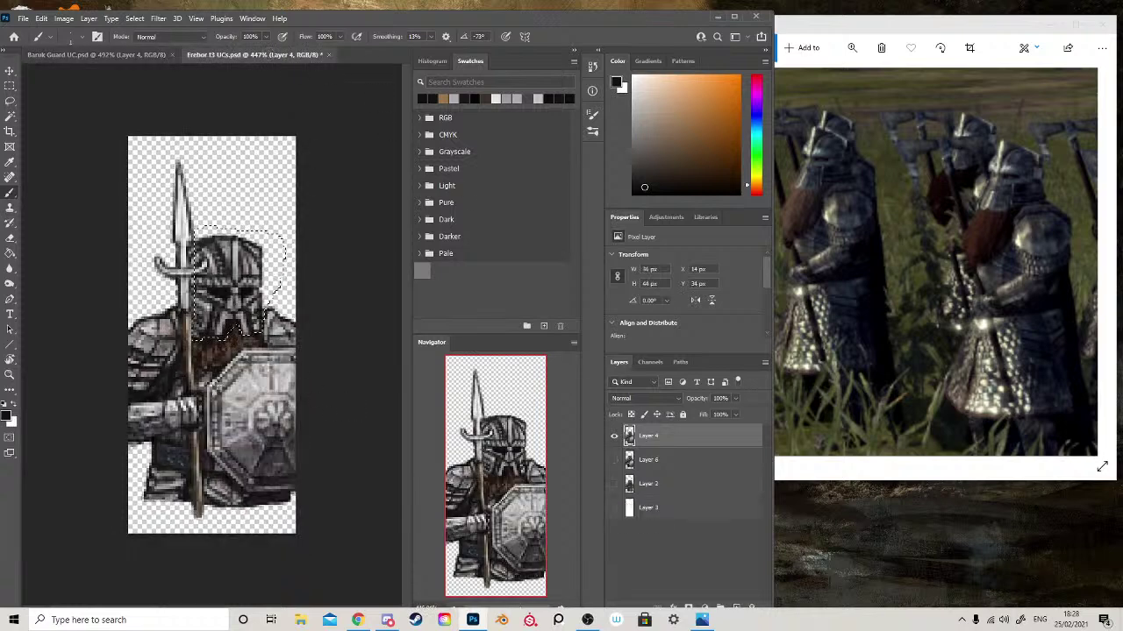
{"action": "key", "text": "l"}
{"action": "key", "text": "ctrl+d"}
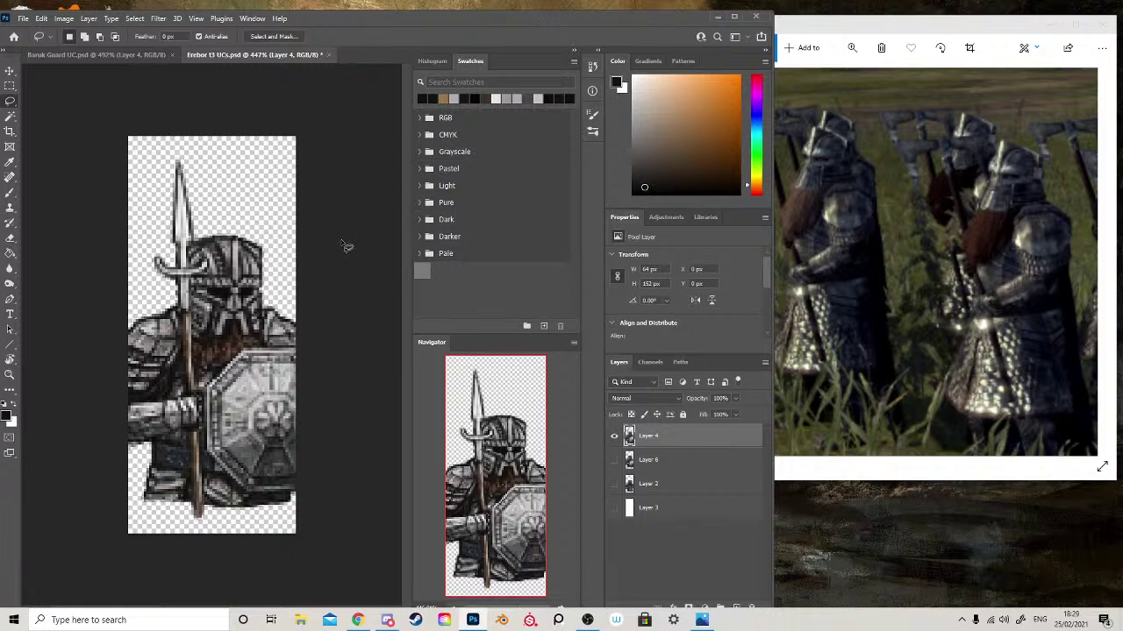
{"action": "mouse_move", "coordinate": [128, 406]}
{"action": "left_mouse_down"}
{"action": "mouse_move", "coordinate": [200, 395]}
{"action": "mouse_move", "coordinate": [211, 403]}
{"action": "mouse_move", "coordinate": [209, 432]}
{"action": "mouse_move", "coordinate": [129, 449]}
{"action": "mouse_move", "coordinate": [129, 439]}
{"action": "left_mouse_up"}
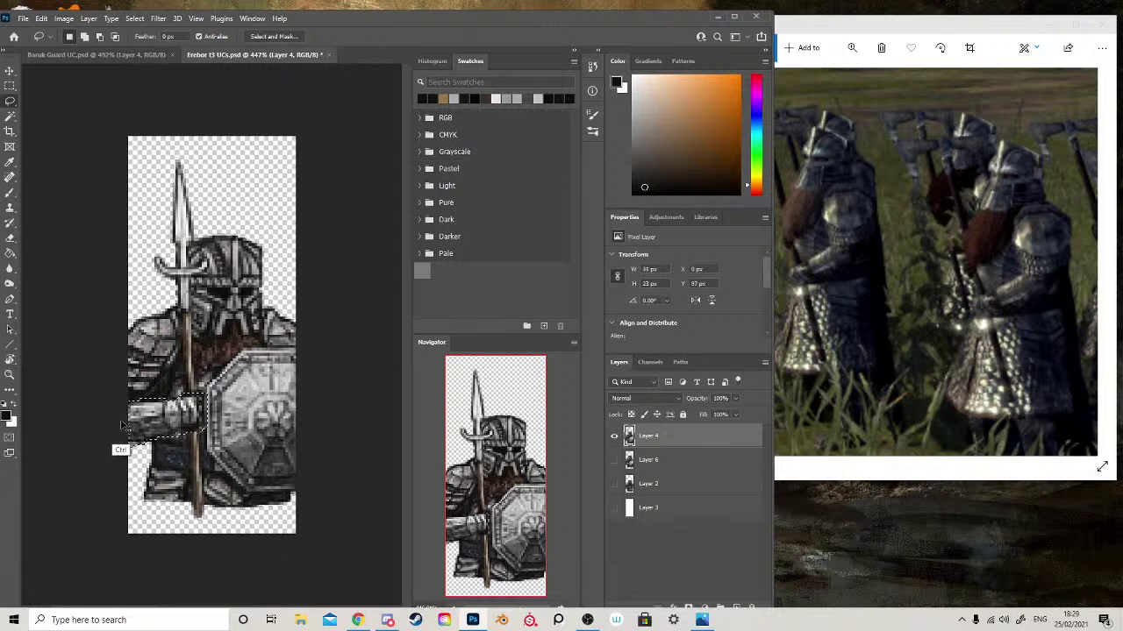
{"action": "left_click", "coordinate": [112, 55]}
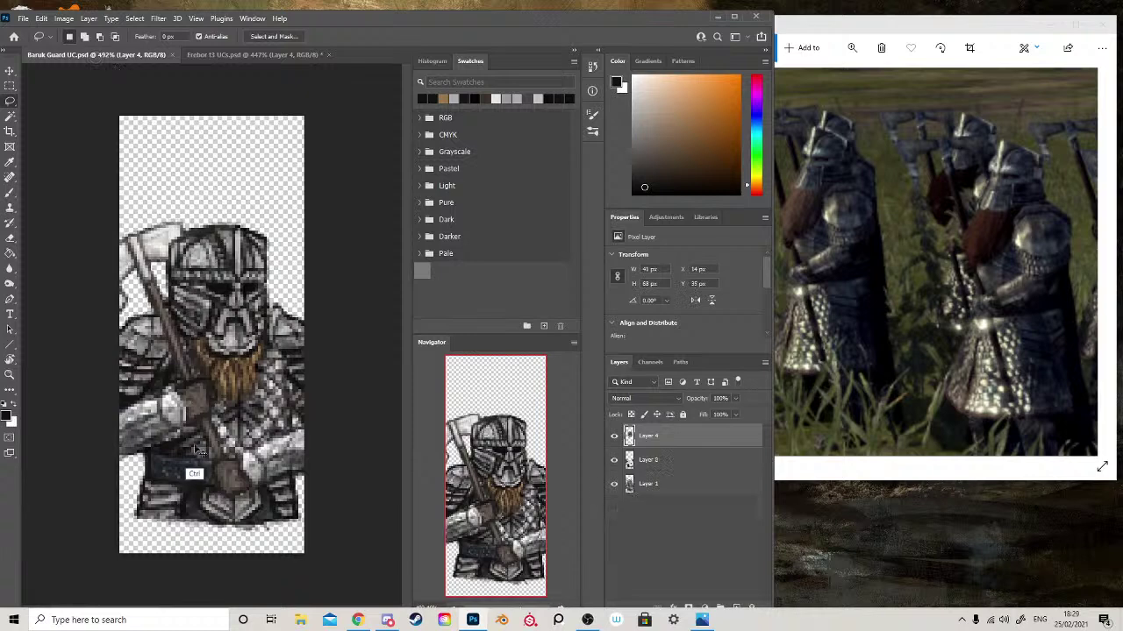
- Paste the copied forearm as a new layer and move it over the guard's upper axe-holding forearm
{"action": "key", "text": "ctrl+v"}
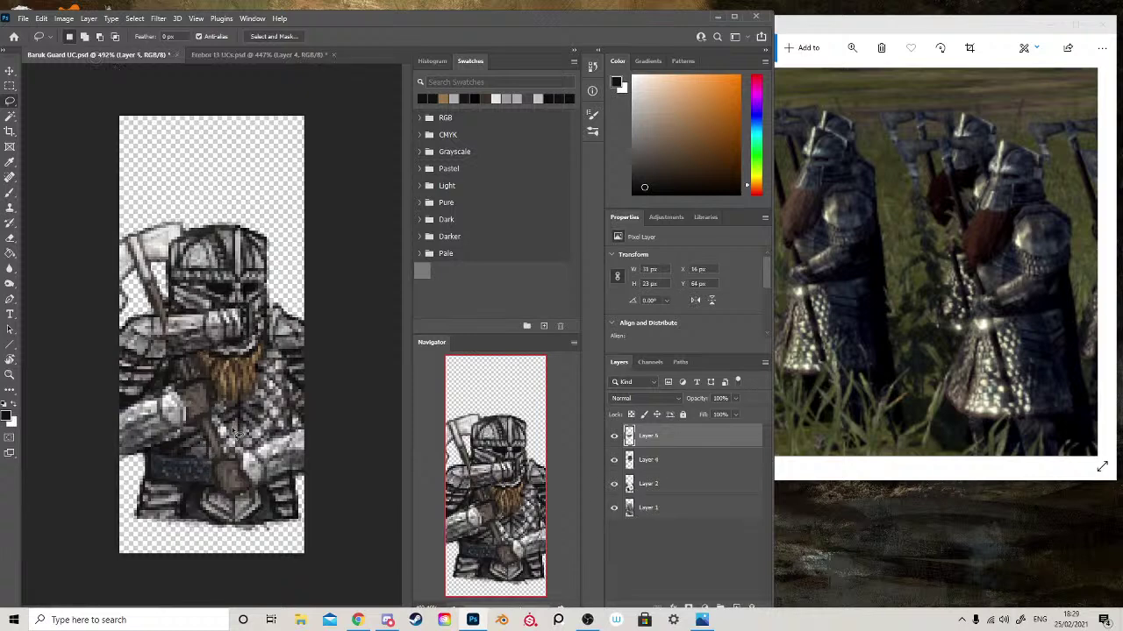
{"action": "key", "text": "v"}
{"action": "key", "text": "shift+Down"}
{"action": "key", "text": "shift+Down"}
{"action": "key", "text": "shift+Left"}
{"action": "key", "text": "Left"}
{"action": "key", "text": "Left"}
{"action": "key", "text": "Down"}
{"action": "key", "text": "Down"}
{"action": "key", "text": "Down"}
{"action": "key", "text": "Down"}
{"action": "key", "text": "Down"}
{"action": "key", "text": "Down"}
{"action": "key", "text": "Down"}
{"action": "key", "text": "Down"}
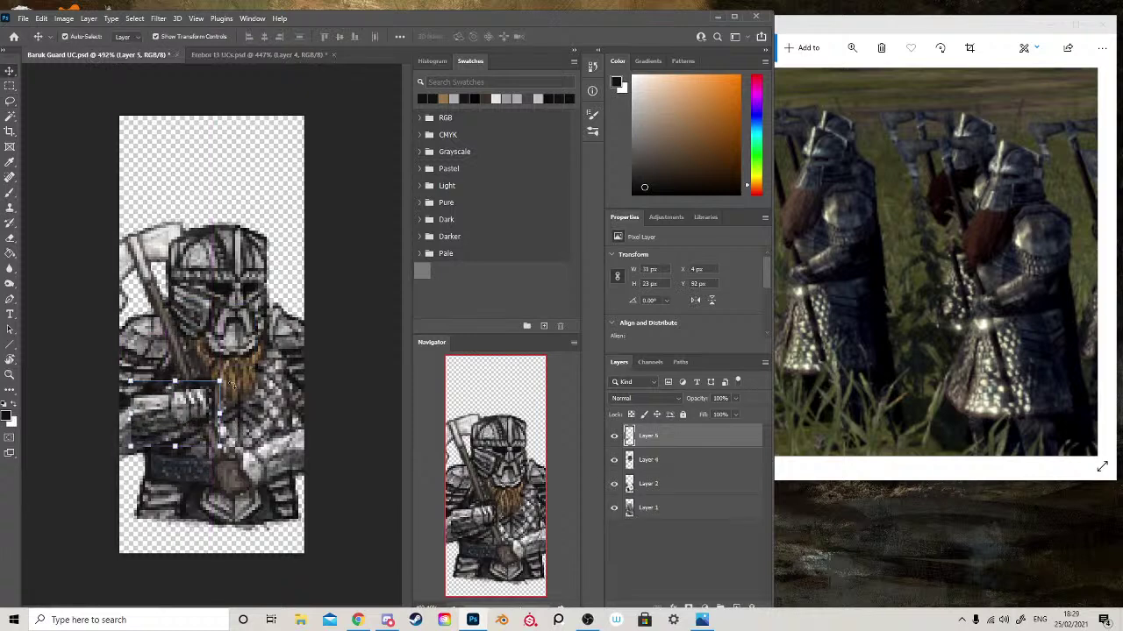
- Rotate the pasted forearm about 15 degrees counter-clockwise and shift it slightly toward the card's edge to match the arm beneath
{"action": "left_click_drag", "start_coordinate": [228, 376], "coordinate": [217, 364]}
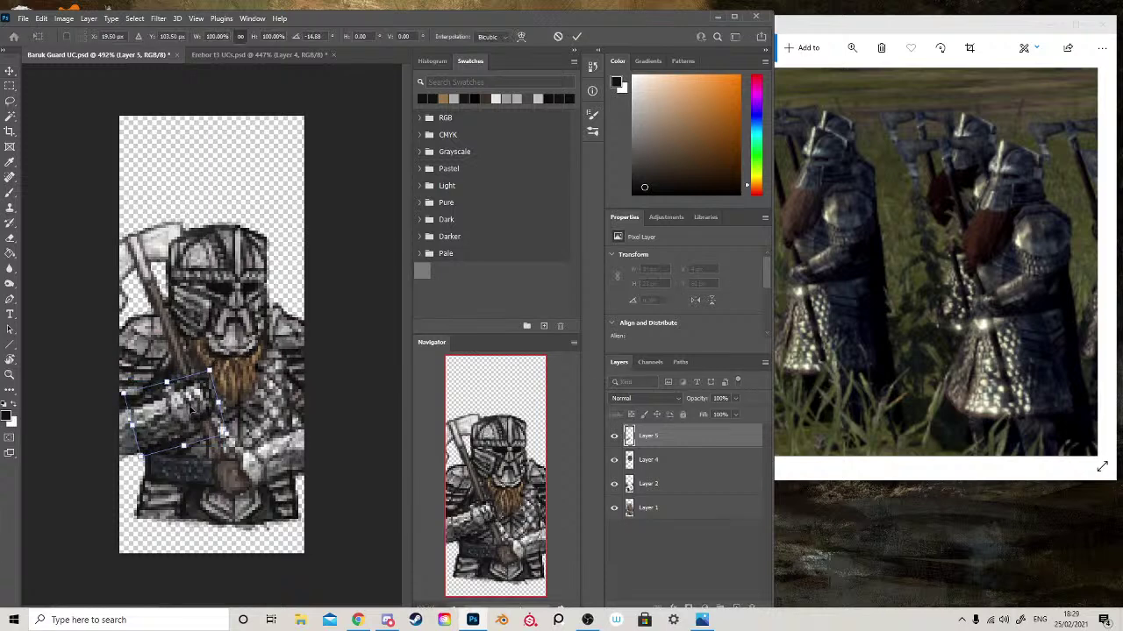
{"action": "left_click_drag", "start_coordinate": [190, 411], "coordinate": [185, 410]}
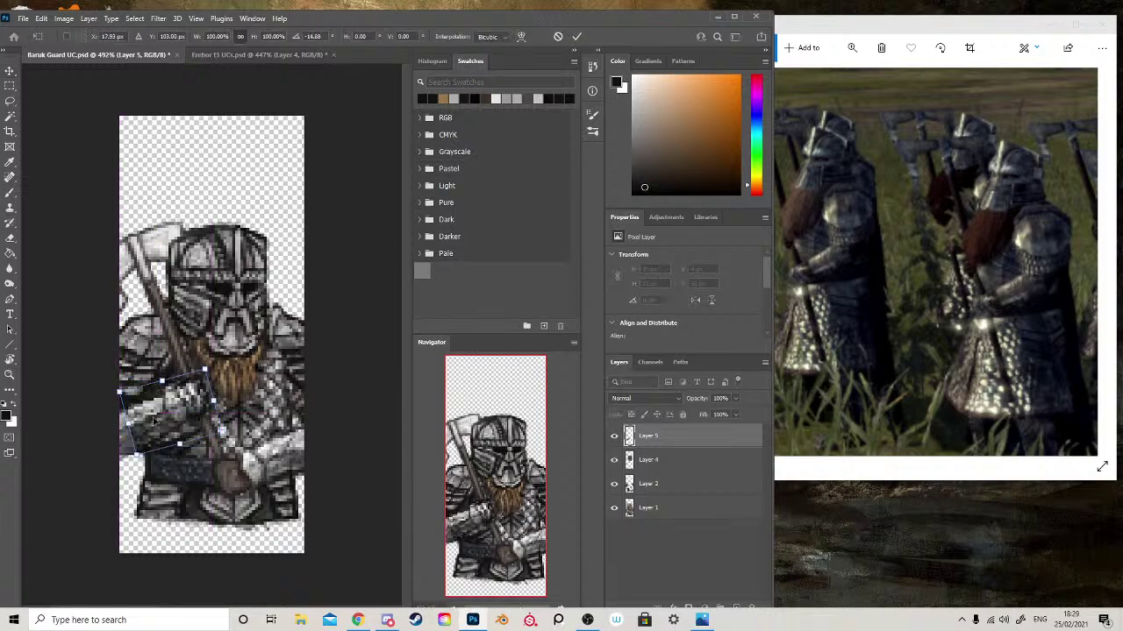
{"action": "key", "text": "Return"}
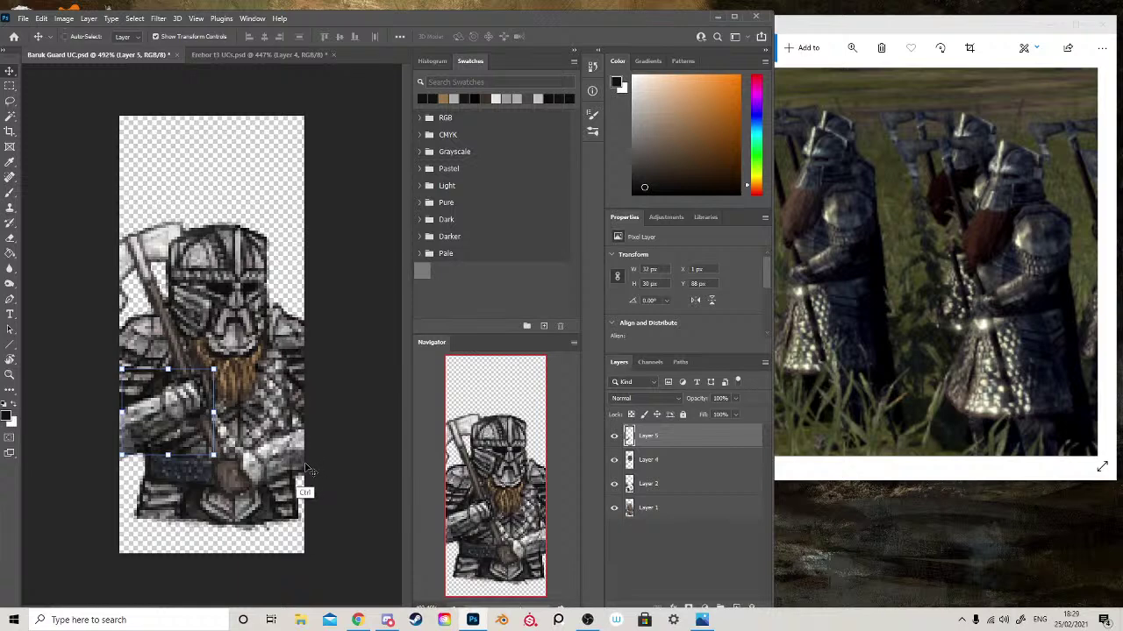
- Paste a second copy of the rotated forearm as a new layer and begin repositioning it
{"action": "key", "text": "ctrl+v"}
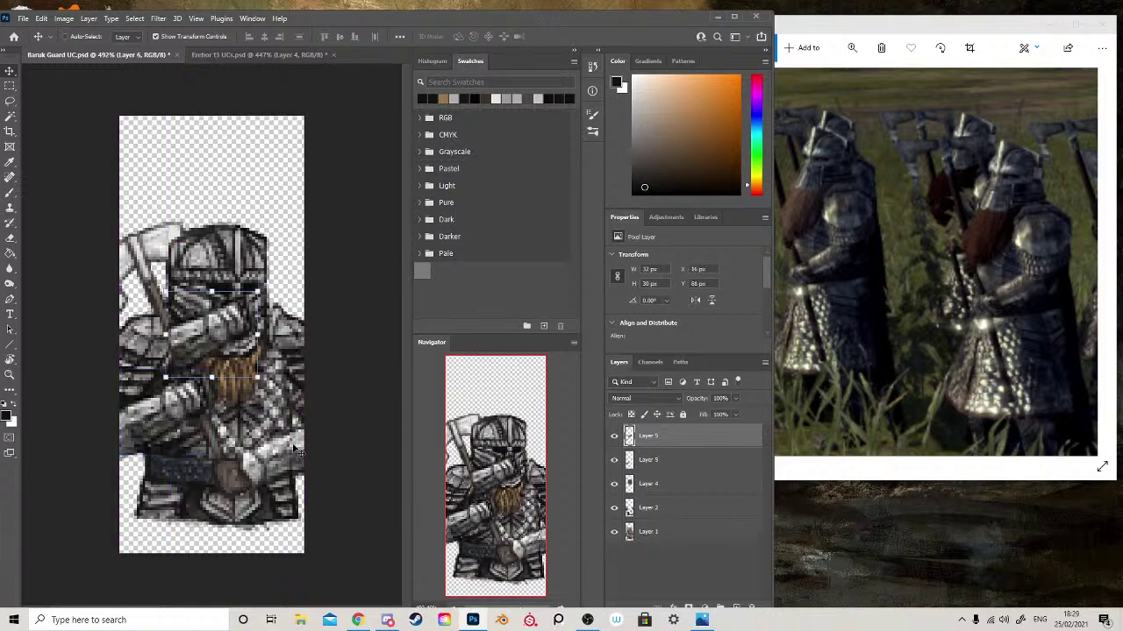
{"action": "left_click_drag", "start_coordinate": [198, 323], "coordinate": [220, 328]}
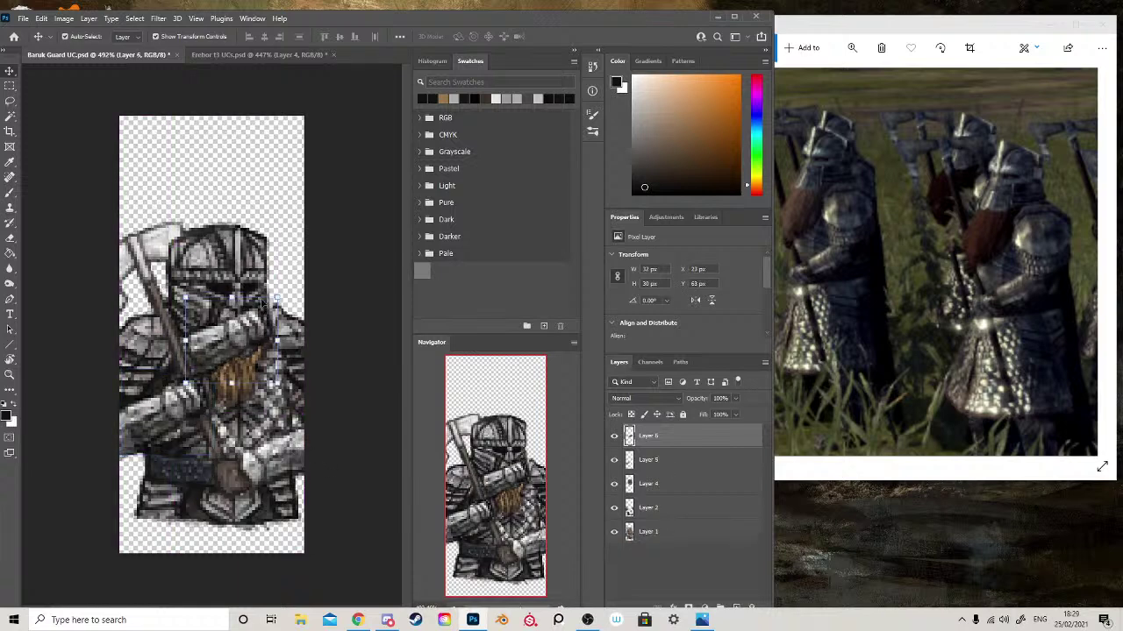
{"action": "left_click", "coordinate": [233, 318]}
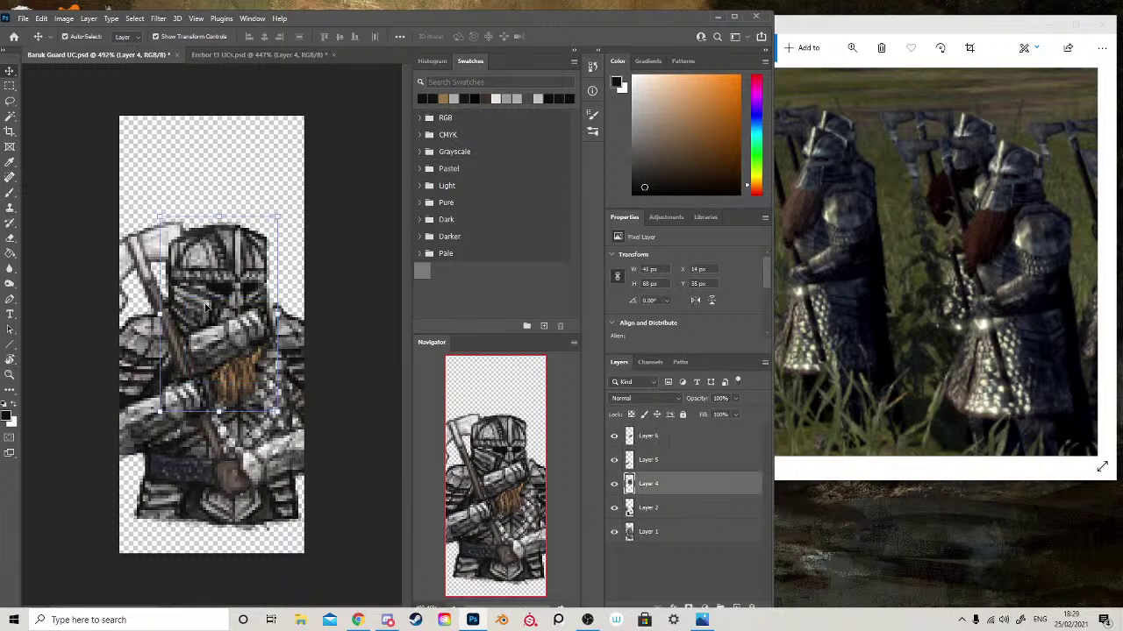
{"action": "right_click", "coordinate": [229, 339]}
{"action": "left_click", "coordinate": [219, 340]}
{"action": "key", "text": "ctrl+t"}
{"action": "right_click", "coordinate": [237, 324]}
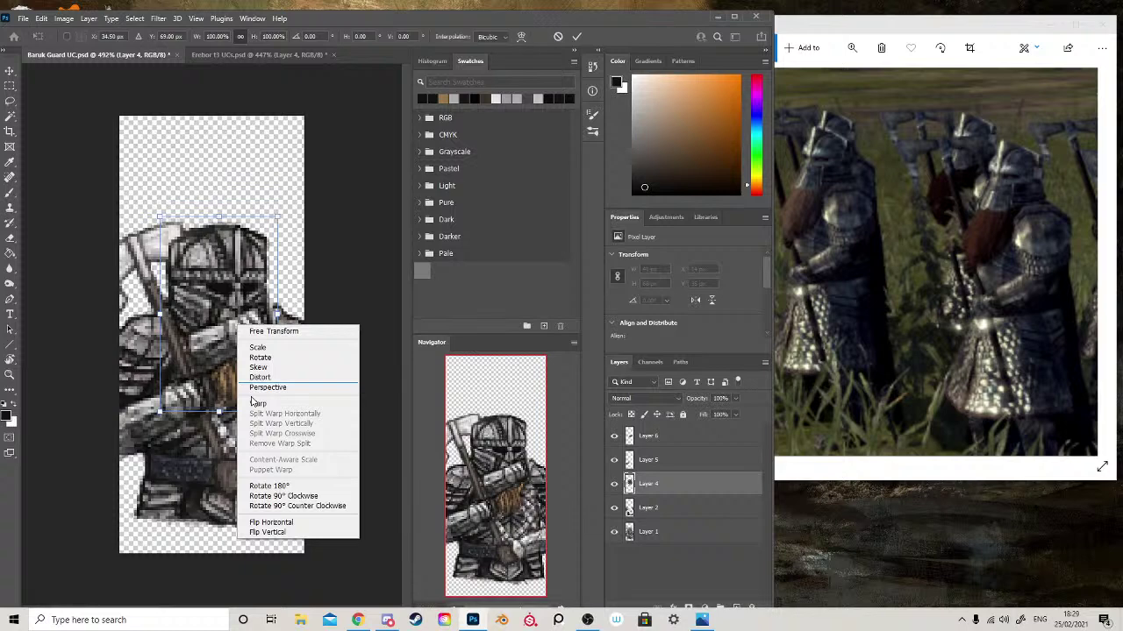
{"action": "left_click", "coordinate": [271, 522]}
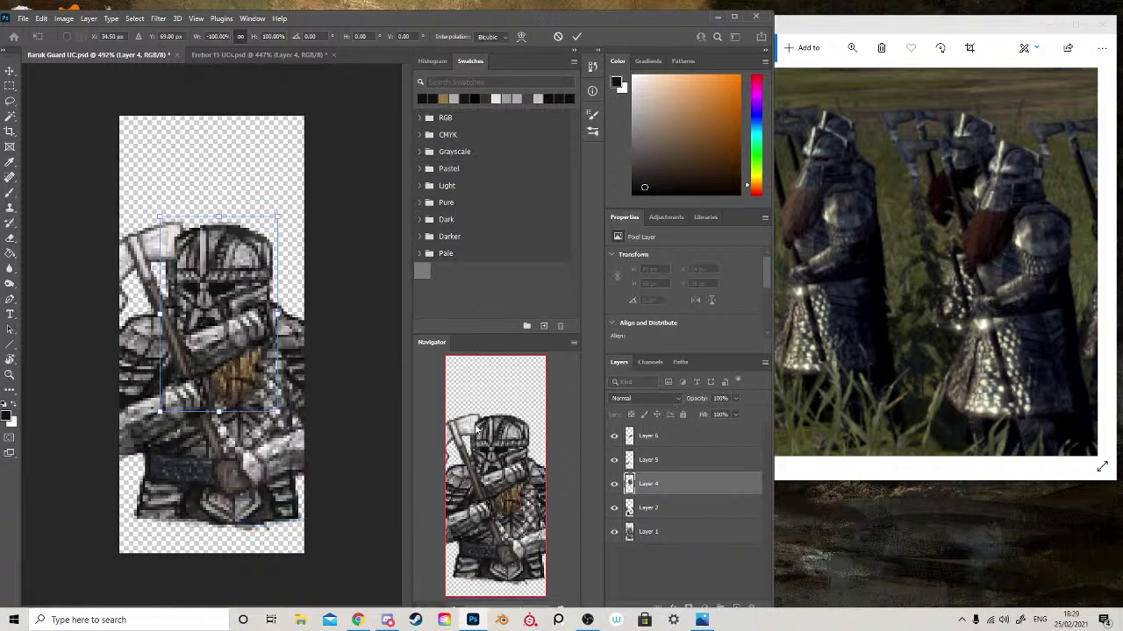
{"action": "key", "text": "ctrl+z"}
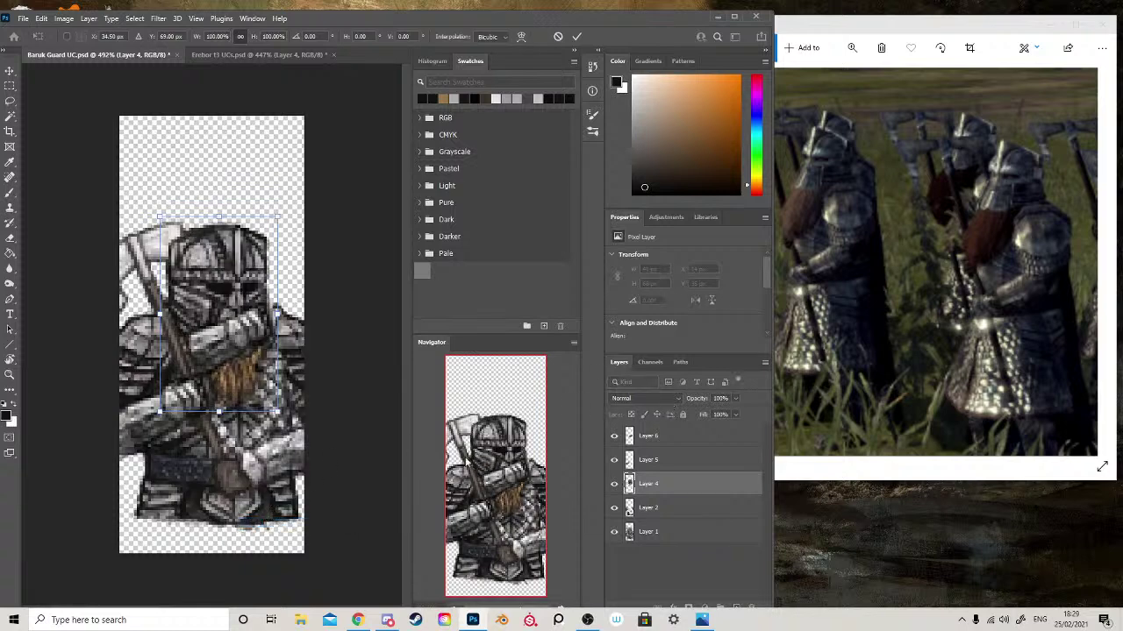
{"action": "left_click", "coordinate": [558, 36]}
- Flip the armoured forearm on Layer 6 horizontally with Free Transform
{"action": "left_click", "coordinate": [242, 346]}
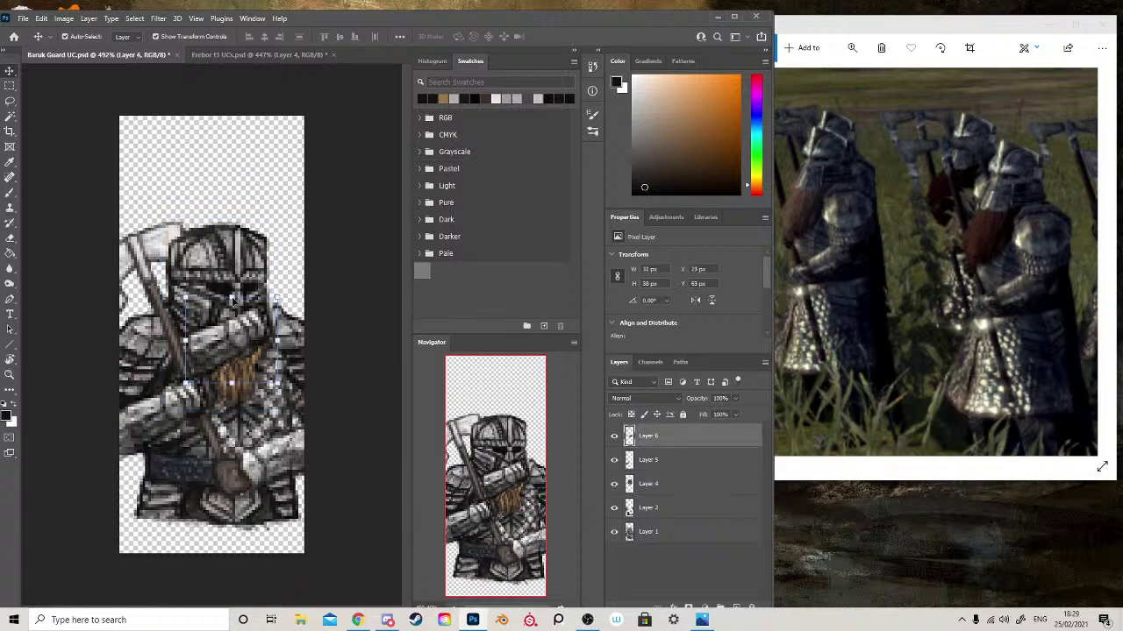
{"action": "left_click", "coordinate": [235, 302]}
{"action": "left_click", "coordinate": [239, 317]}
{"action": "right_click", "coordinate": [232, 301]}
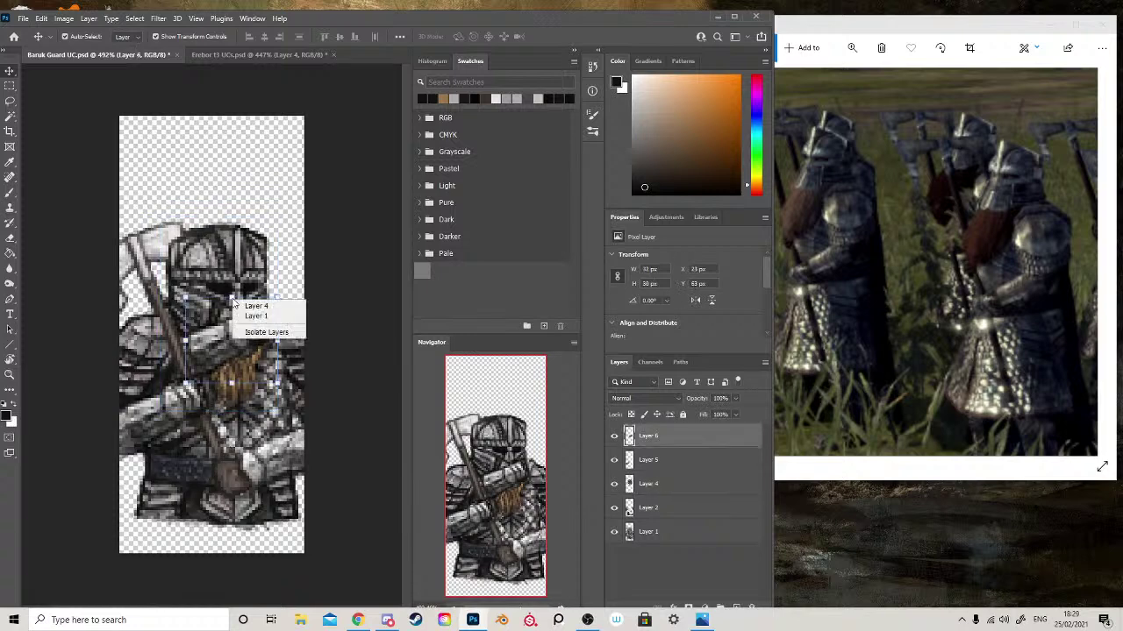
{"action": "right_click", "coordinate": [226, 347]}
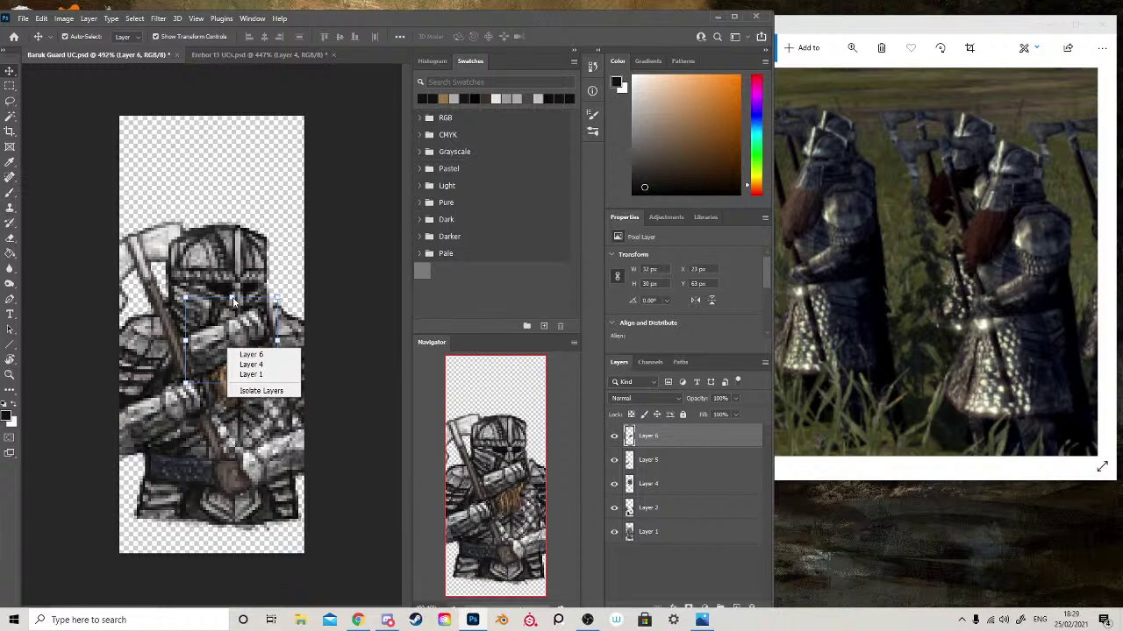
{"action": "key", "text": "Escape"}
{"action": "key", "text": "ctrl+t"}
{"action": "right_click", "coordinate": [232, 345]}
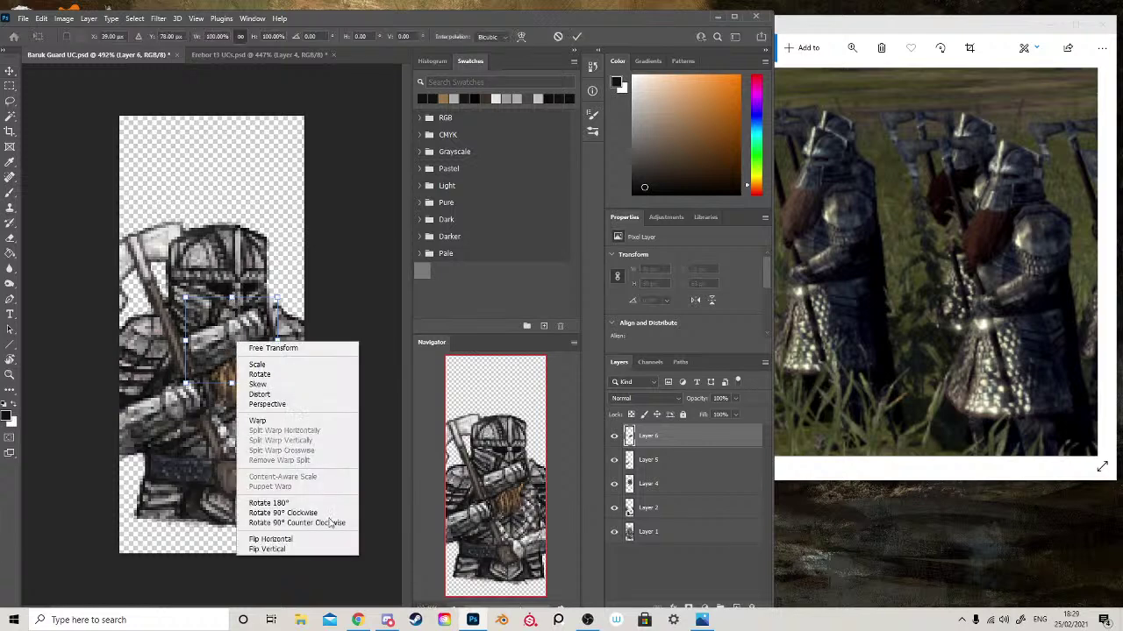
{"action": "left_click", "coordinate": [270, 539]}
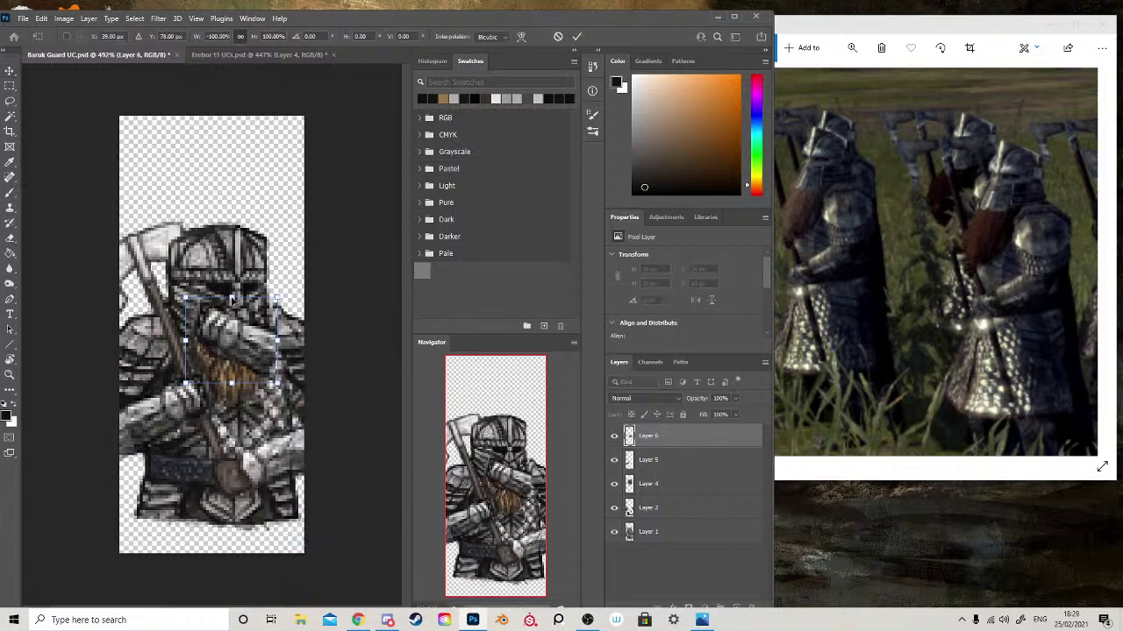
{"action": "right_click", "coordinate": [240, 351]}
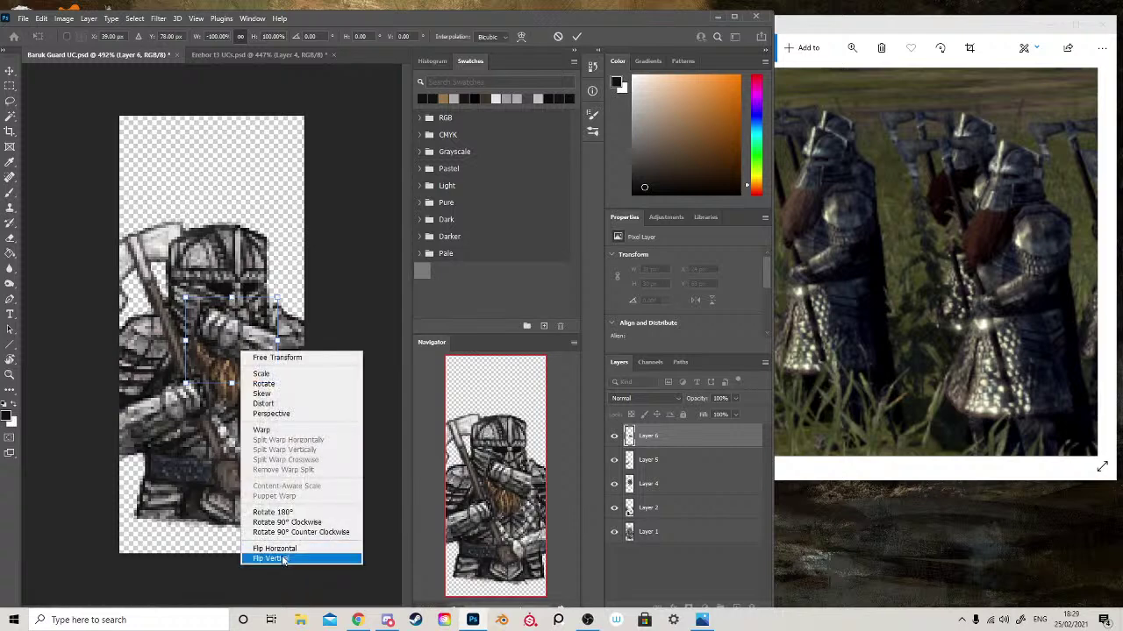
{"action": "left_click", "coordinate": [178, 521]}
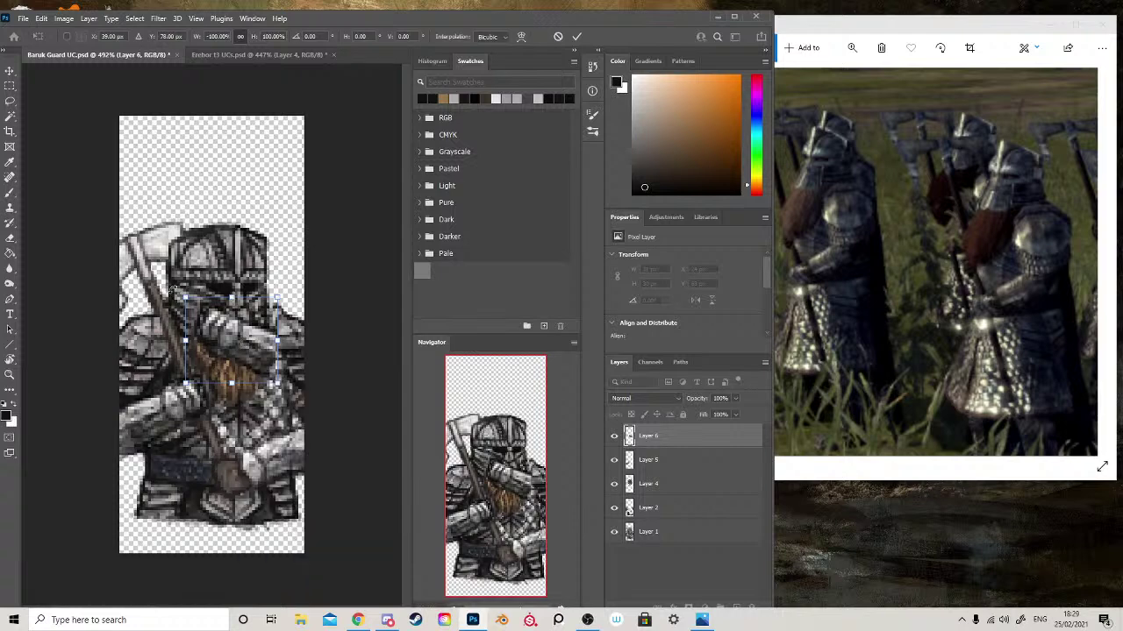
- Rotate the flipped forearm to about 127.67° and place it over the lower forearm at the dwarf's belt, then apply the transform
{"action": "left_click_drag", "start_coordinate": [174, 292], "coordinate": [300, 317]}
{"action": "left_click_drag", "start_coordinate": [249, 351], "coordinate": [277, 478]}
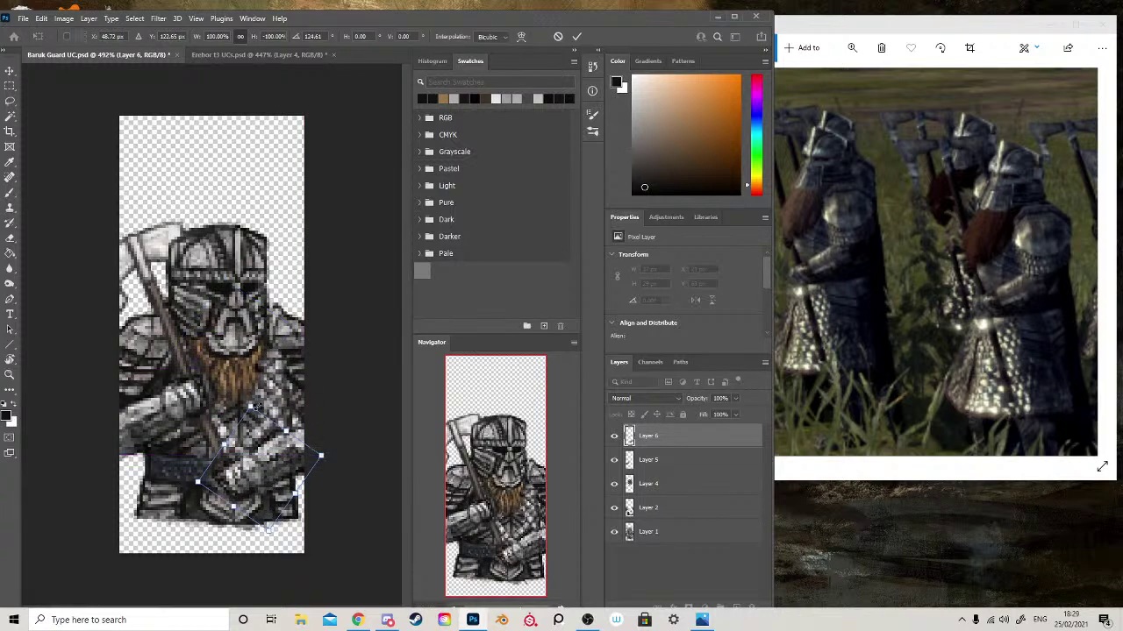
{"action": "left_click_drag", "start_coordinate": [250, 382], "coordinate": [254, 386]}
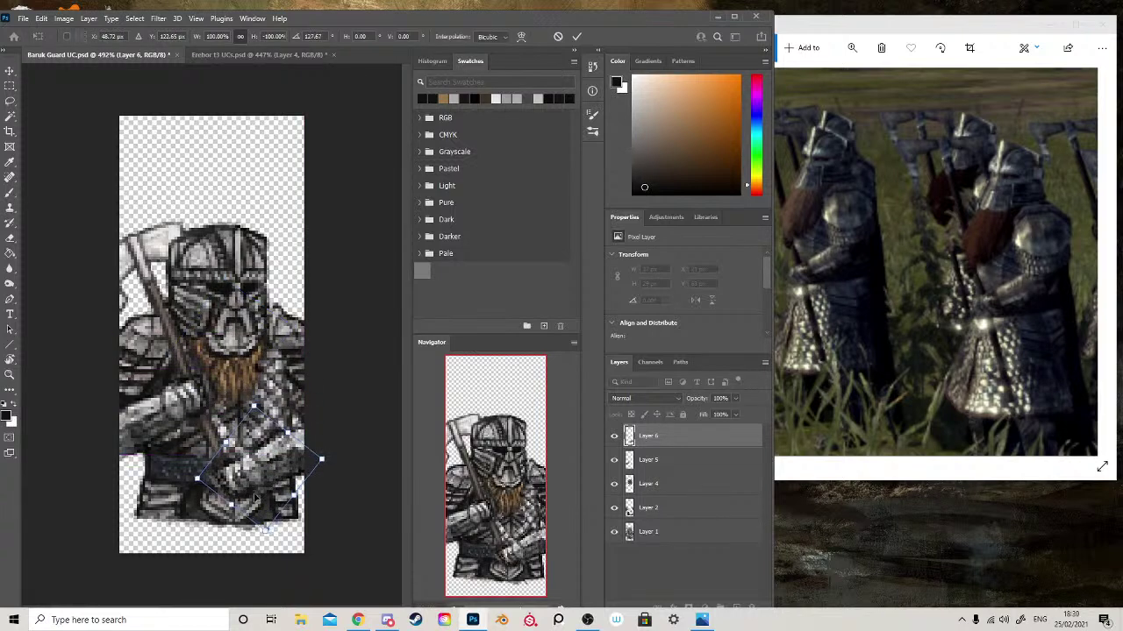
{"action": "left_click_drag", "start_coordinate": [255, 492], "coordinate": [250, 498]}
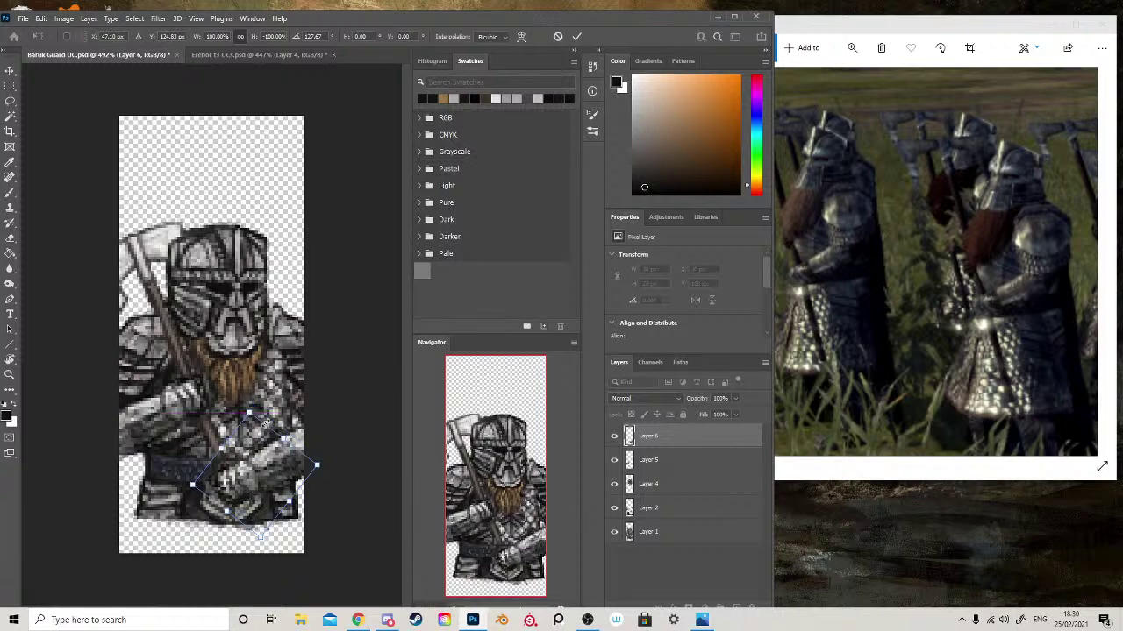
{"action": "key", "text": "Return"}
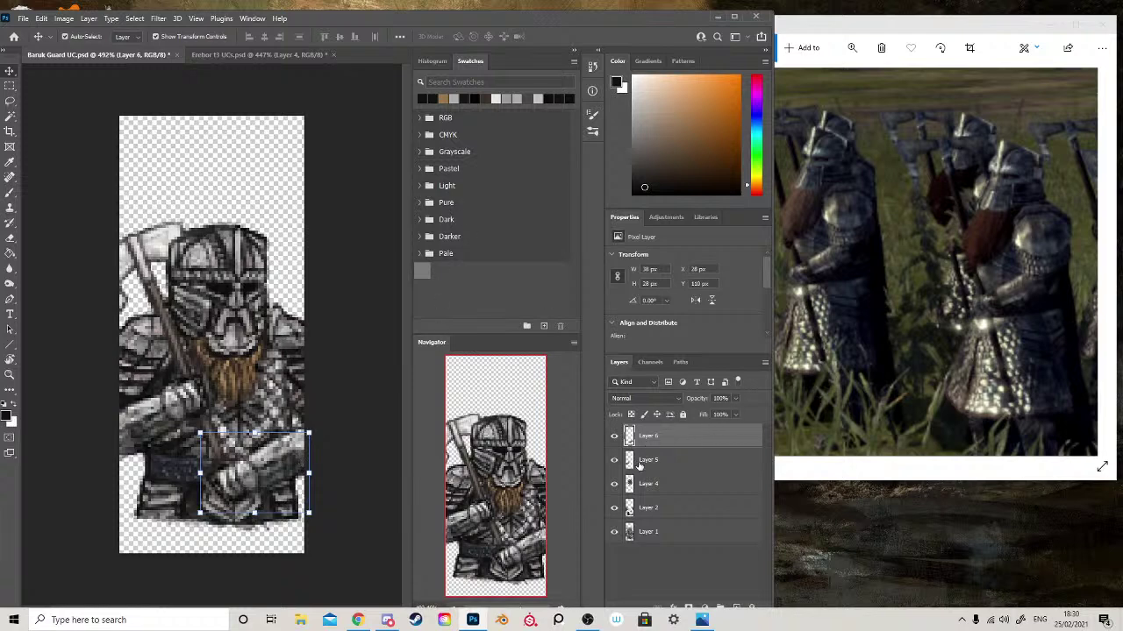
- Merge Layers 6, 5, 4 and 2 into one layer, leaving Layer 1 separate
{"action": "left_click", "coordinate": [653, 508], "text": "shift"}
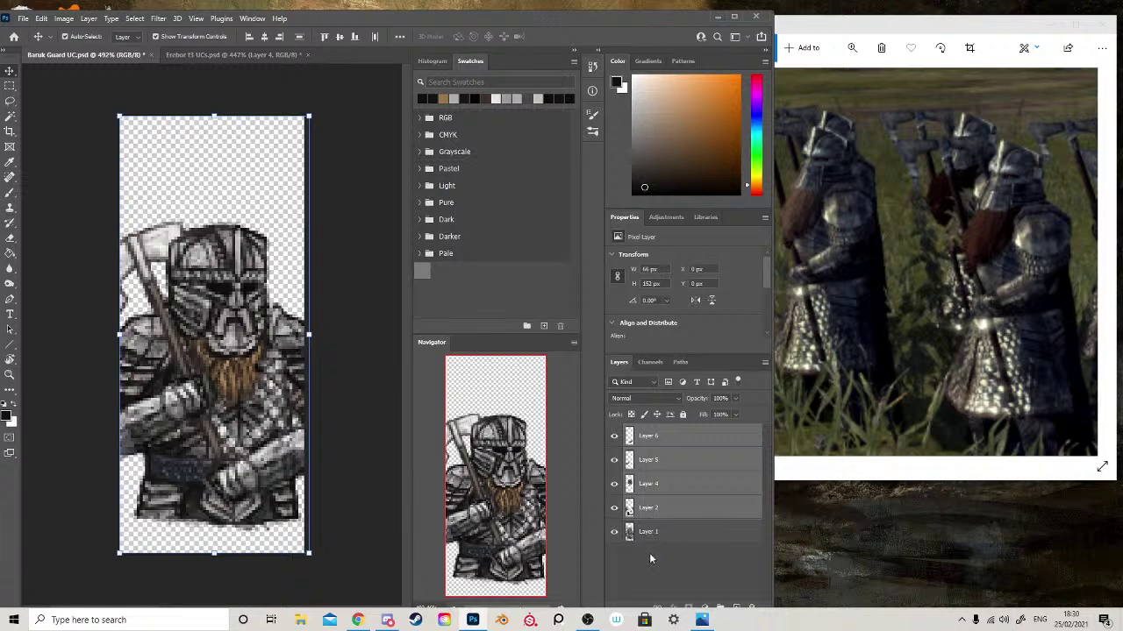
{"action": "key", "text": "ctrl+e"}
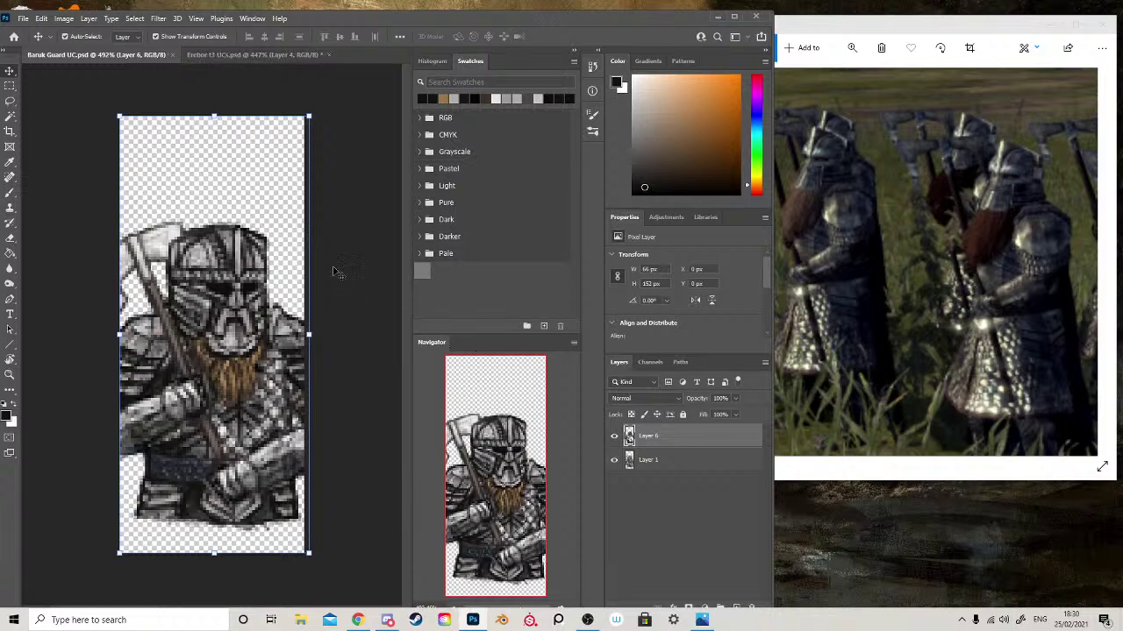
- Brush dark shading below the upper gauntlet using a dark tone sampled from the belt area
{"action": "key", "text": "b"}
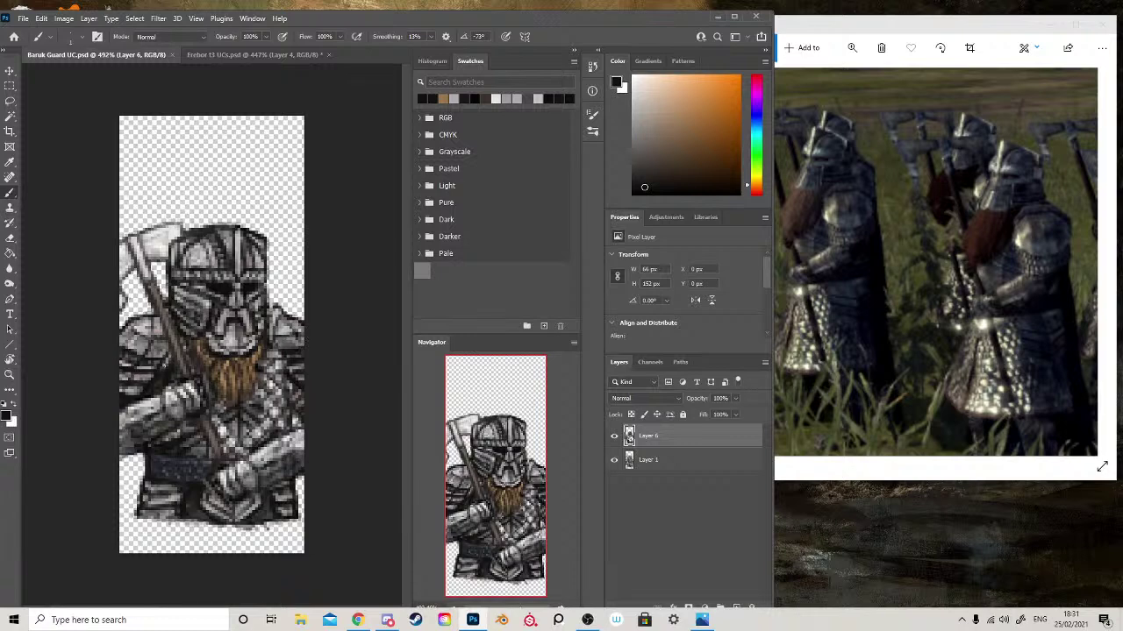
{"action": "left_click", "coordinate": [200, 414], "text": "alt"}
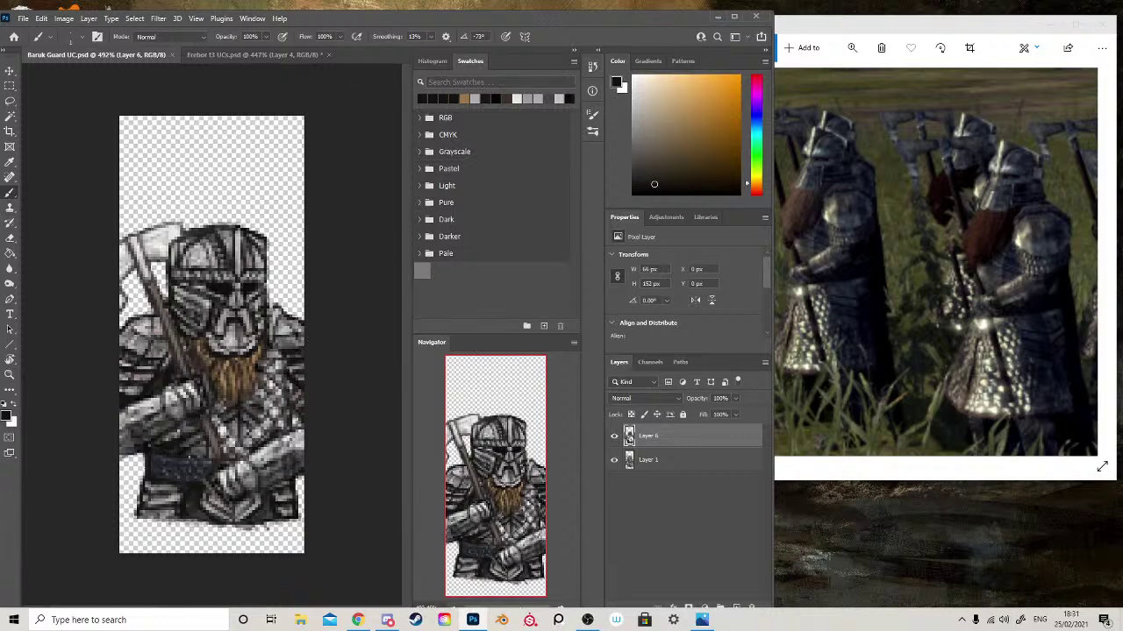
{"action": "left_click", "coordinate": [193, 481], "text": "alt"}
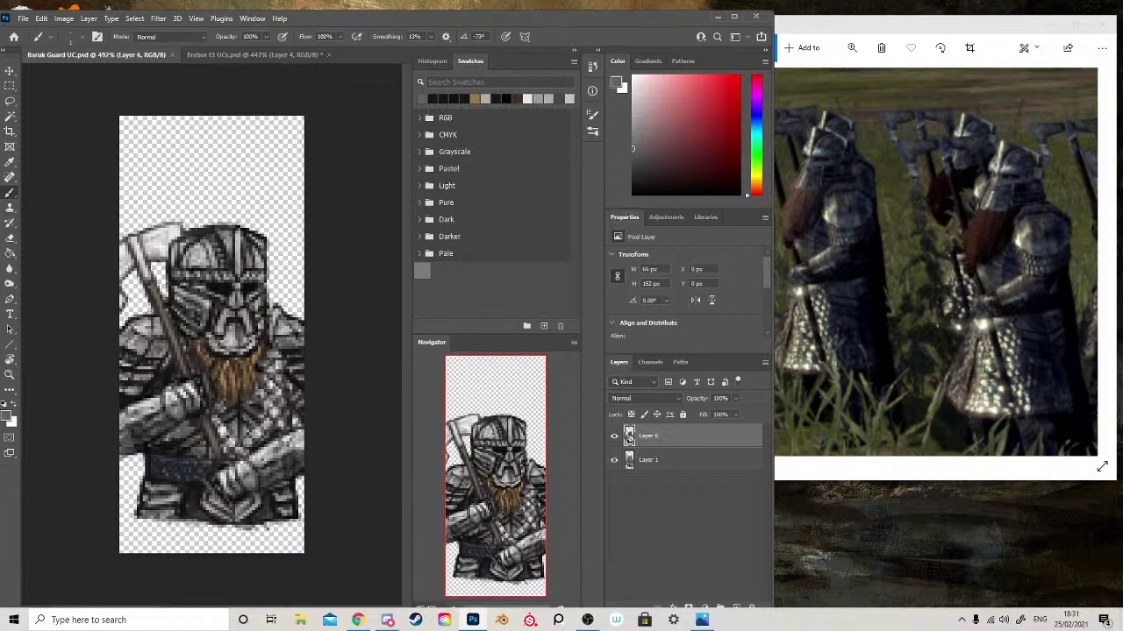
{"action": "left_click", "coordinate": [178, 465], "text": "alt"}
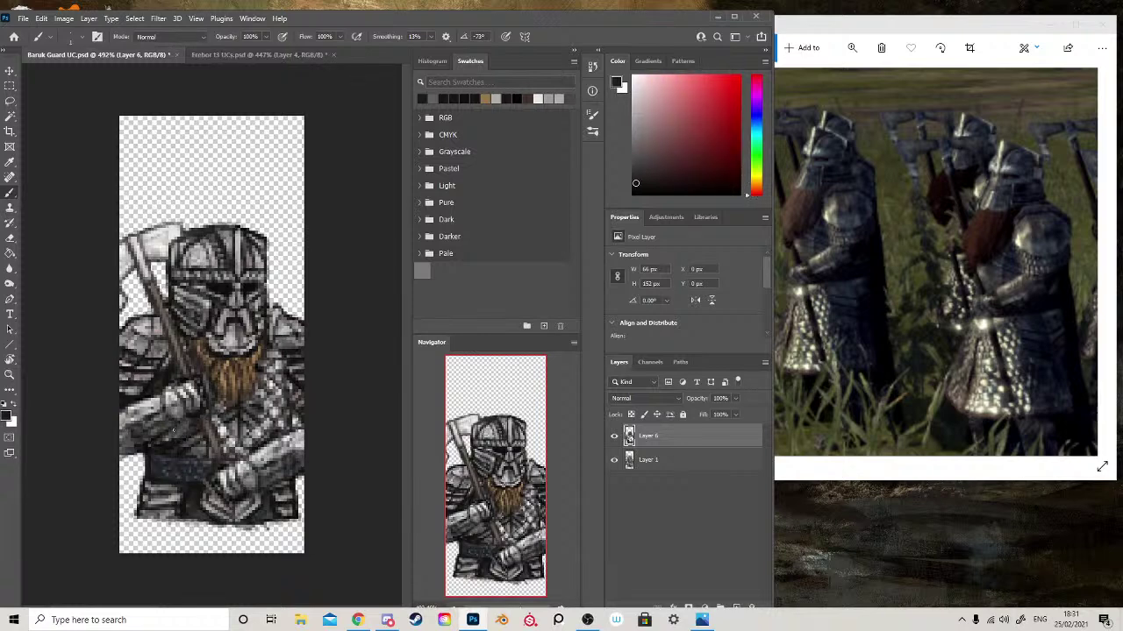
{"action": "mouse_move", "coordinate": [173, 431]}
{"action": "left_mouse_down"}
{"action": "mouse_move", "coordinate": [189, 428]}
{"action": "mouse_move", "coordinate": [175, 441]}
{"action": "left_mouse_up"}
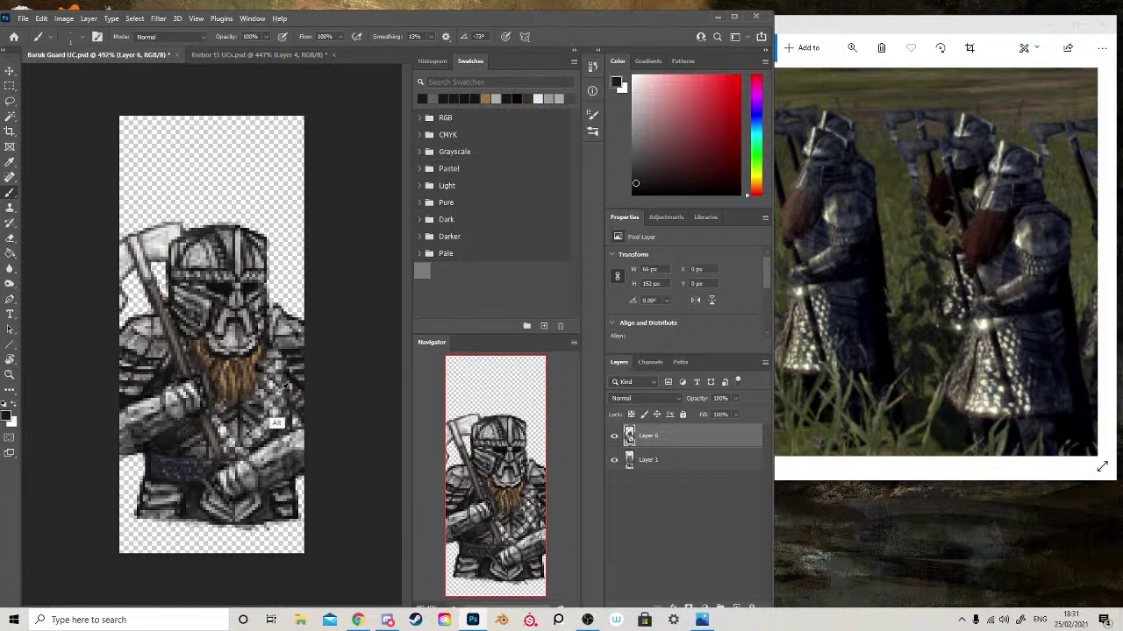
- Paint the axe shaft down to the lower gauntlet with brown tones sampled from the upper shaft, adding near-black shading along its edge
{"action": "left_click", "coordinate": [285, 388], "text": "alt"}
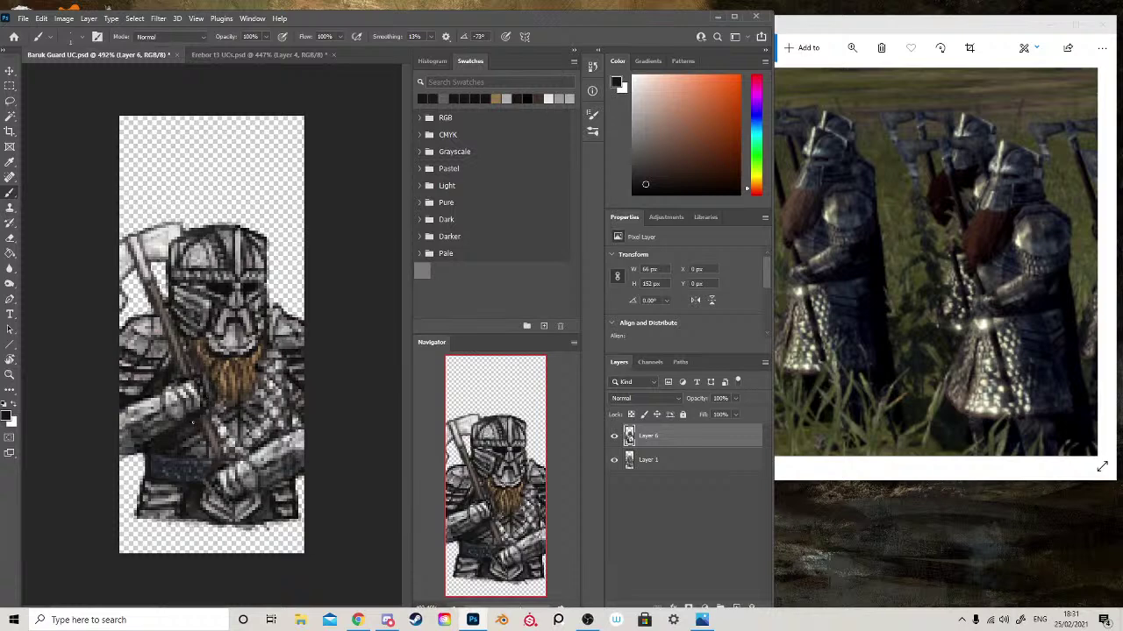
{"action": "left_click_drag", "start_coordinate": [202, 432], "coordinate": [225, 453]}
{"action": "left_click", "coordinate": [179, 375], "text": "alt"}
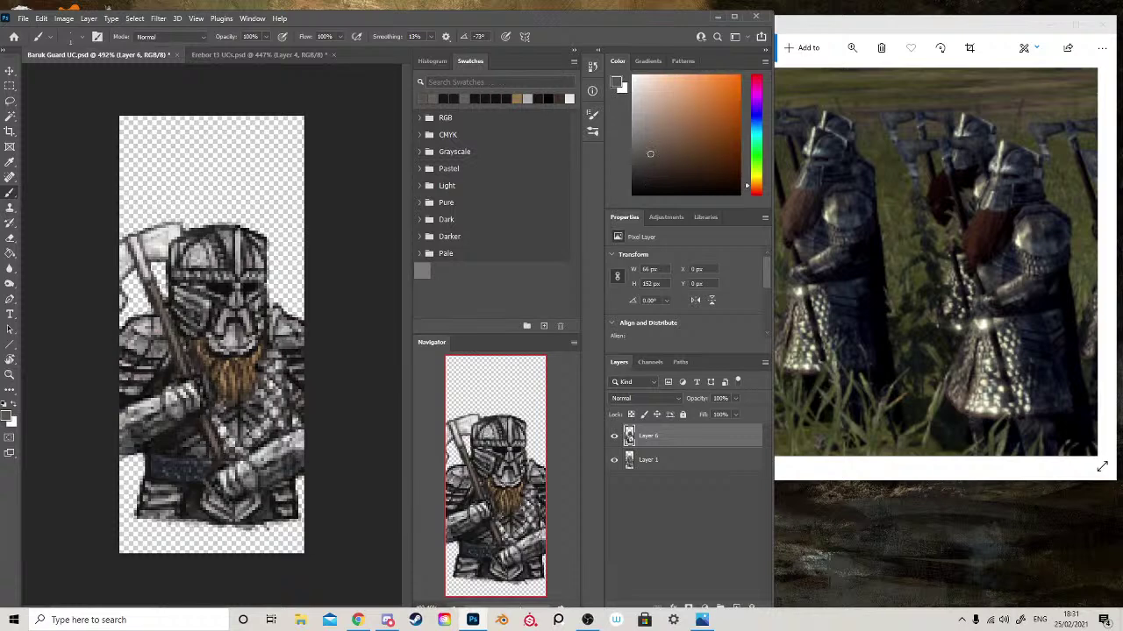
{"action": "left_click_drag", "start_coordinate": [226, 438], "coordinate": [218, 462]}
{"action": "left_click", "coordinate": [175, 380], "text": "alt"}
{"action": "left_click", "coordinate": [177, 362], "text": "alt"}
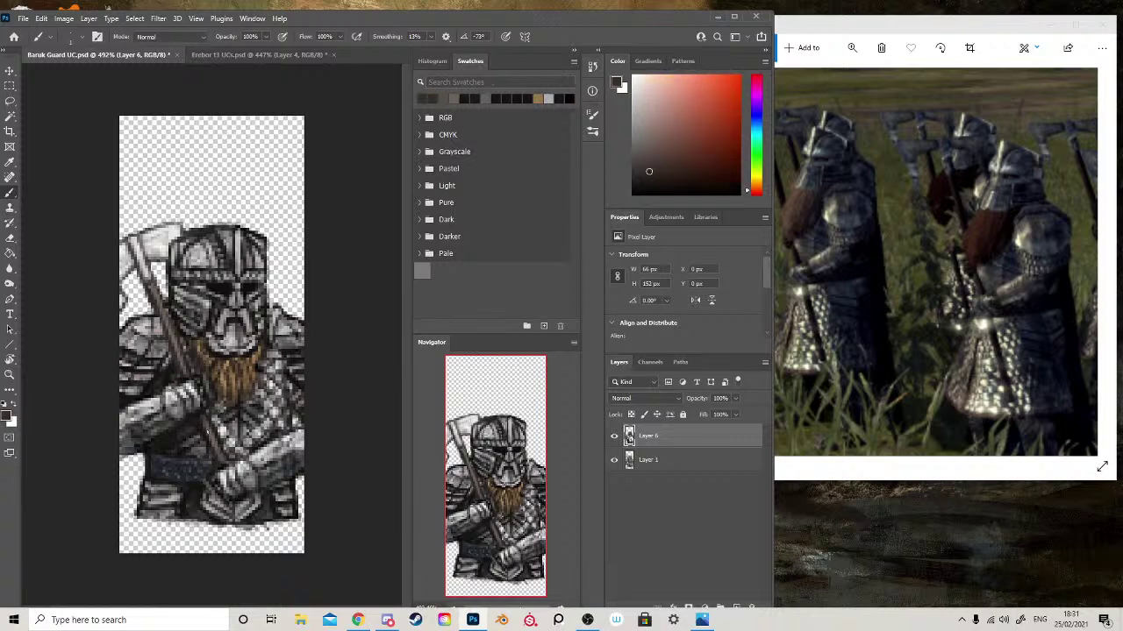
{"action": "left_click_drag", "start_coordinate": [213, 430], "coordinate": [222, 463]}
{"action": "left_click", "coordinate": [654, 189]}
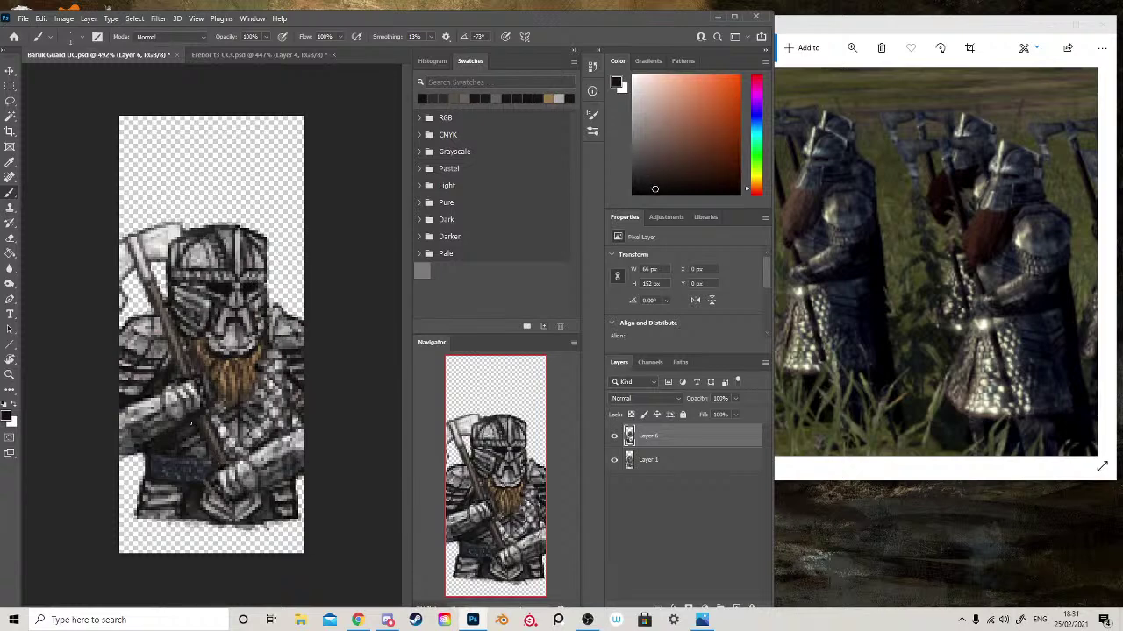
{"action": "left_click_drag", "start_coordinate": [201, 439], "coordinate": [205, 456]}
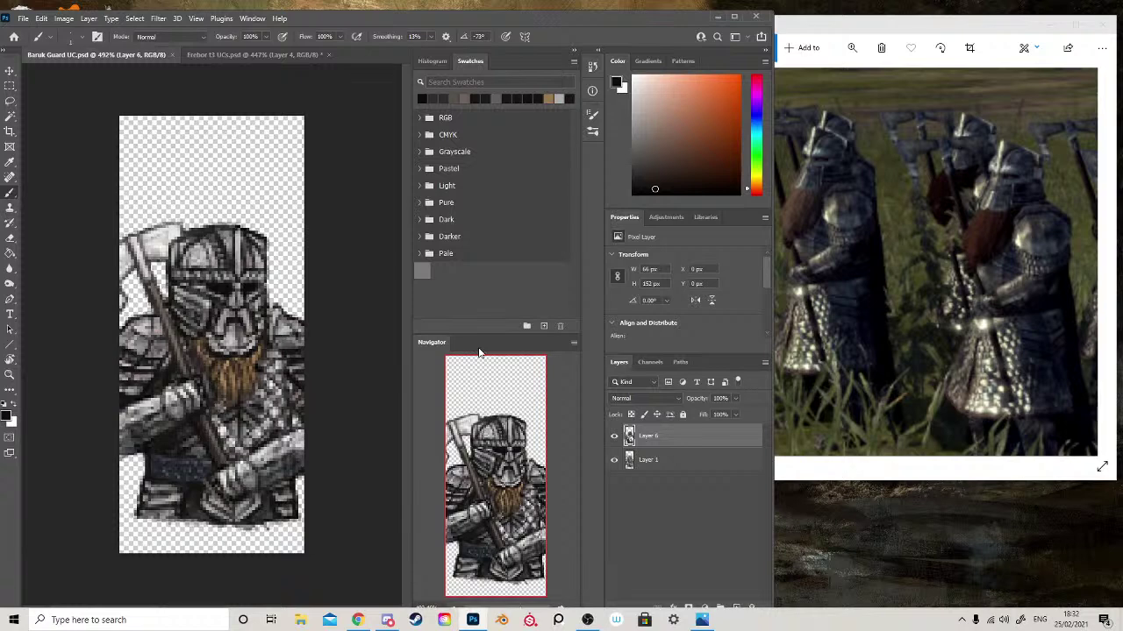
- Touch up the helmet's eye slit with a sampled dark tone and dab sampled light grey highlights around the faceplate's mouth guard
{"action": "left_click", "coordinate": [209, 286], "text": "alt"}
{"action": "left_click", "coordinate": [218, 287]}
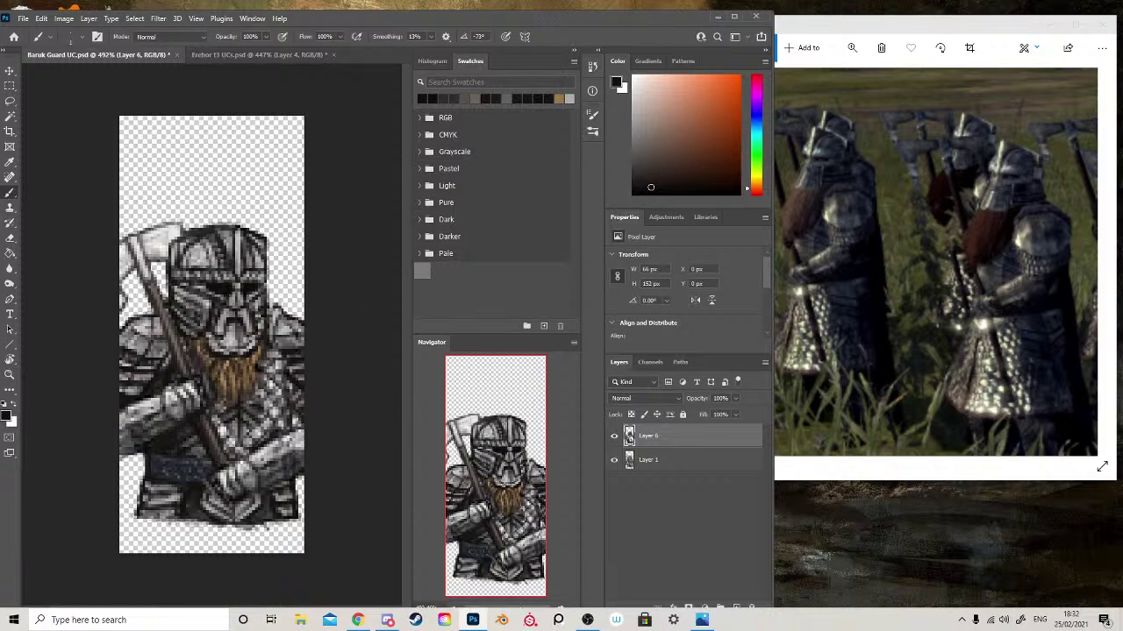
{"action": "left_click", "coordinate": [239, 277], "text": "alt"}
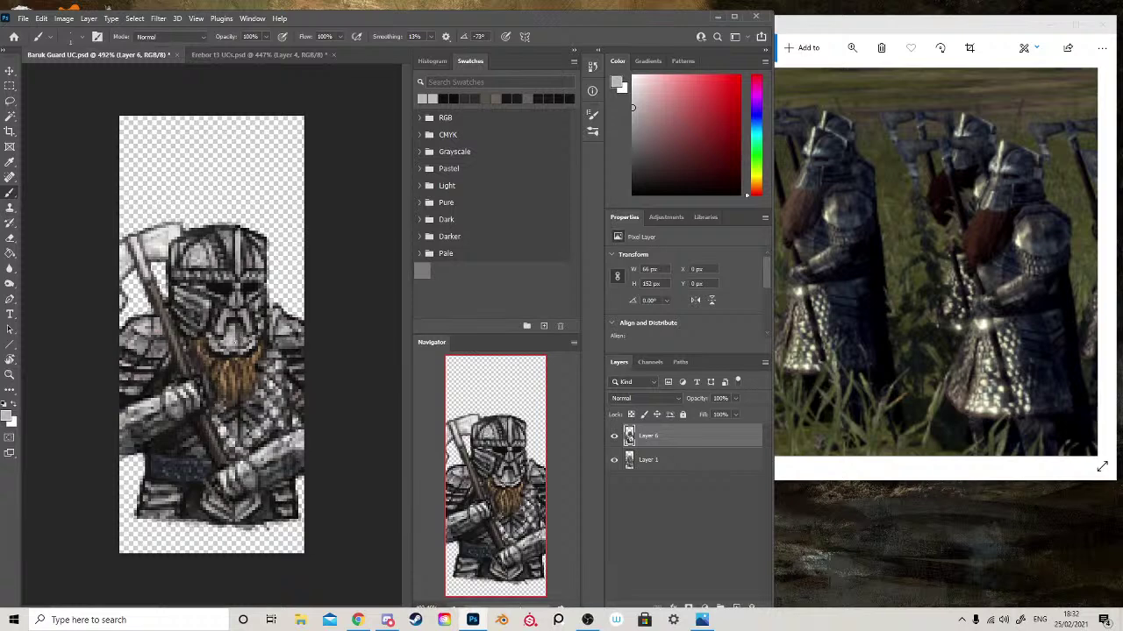
{"action": "left_click", "coordinate": [235, 337]}
{"action": "left_click", "coordinate": [223, 354]}
{"action": "left_click", "coordinate": [222, 348]}
{"action": "left_click", "coordinate": [247, 352]}
- Paint a short dark shading stroke on the lower left cheek of the faceplate using a sampled near-black tone
{"action": "left_click", "coordinate": [216, 384], "text": "alt"}
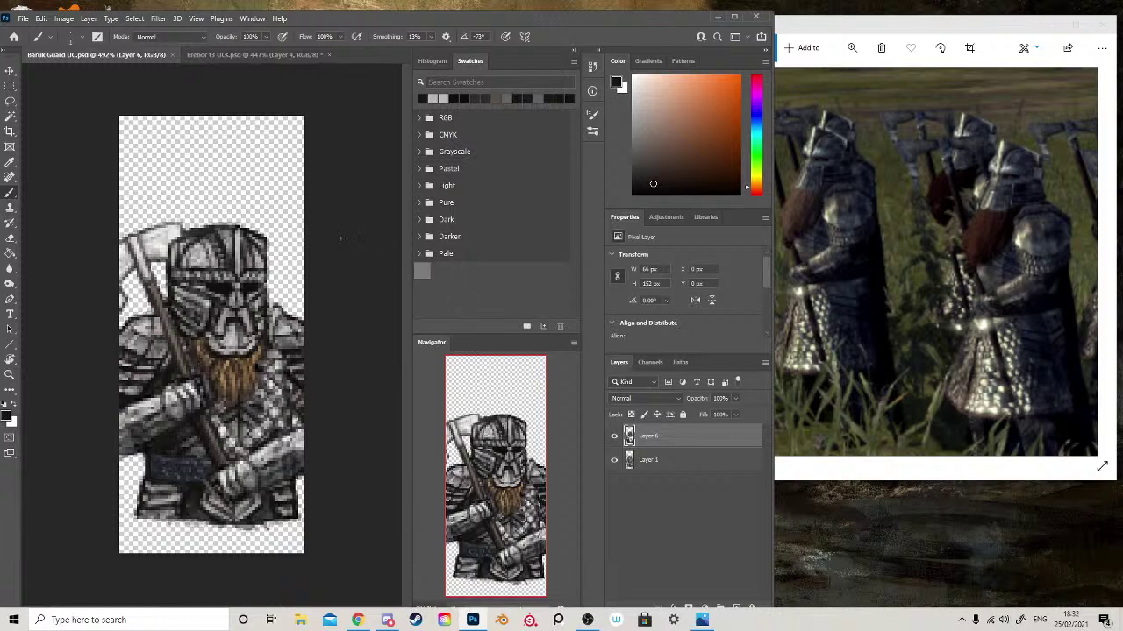
{"action": "left_click", "coordinate": [226, 285], "text": "alt"}
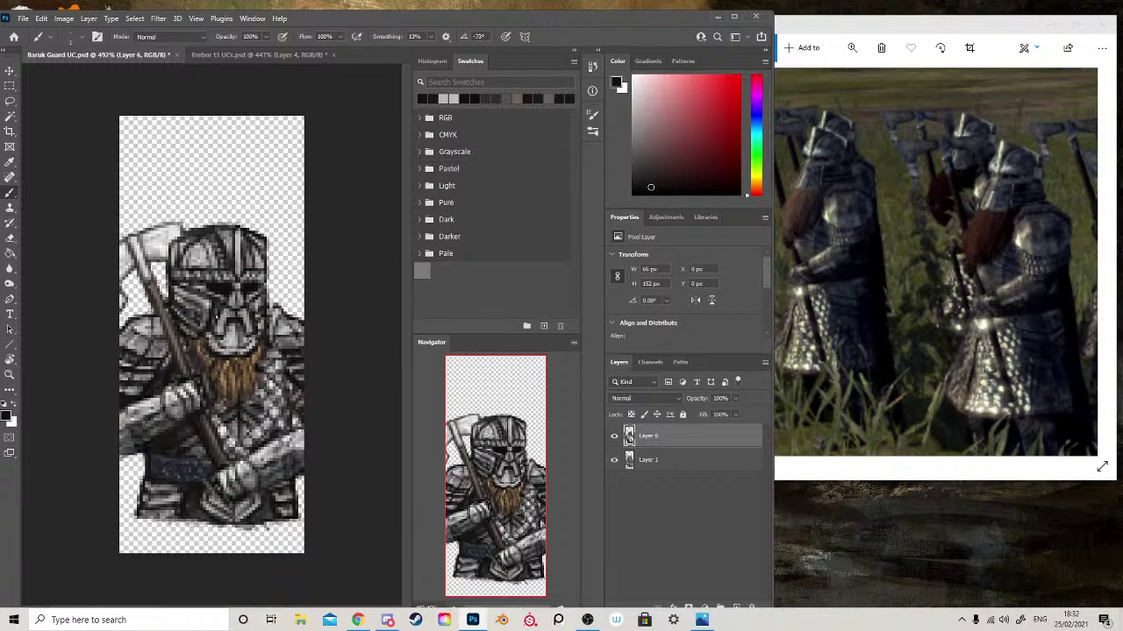
{"action": "left_click_drag", "start_coordinate": [206, 336], "coordinate": [212, 337]}
- Dab sampled light grey on the helmet's nose guard and shade down its side with near-black sampled from the eye slit
{"action": "left_click", "coordinate": [241, 331], "text": "alt"}
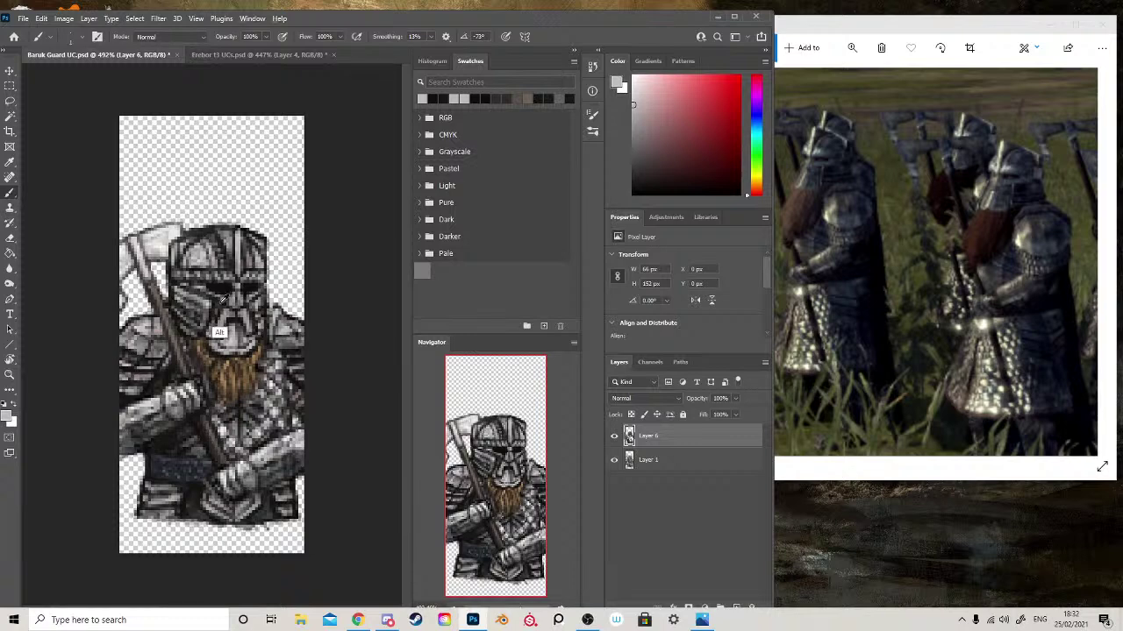
{"action": "left_click", "coordinate": [204, 257], "text": "alt"}
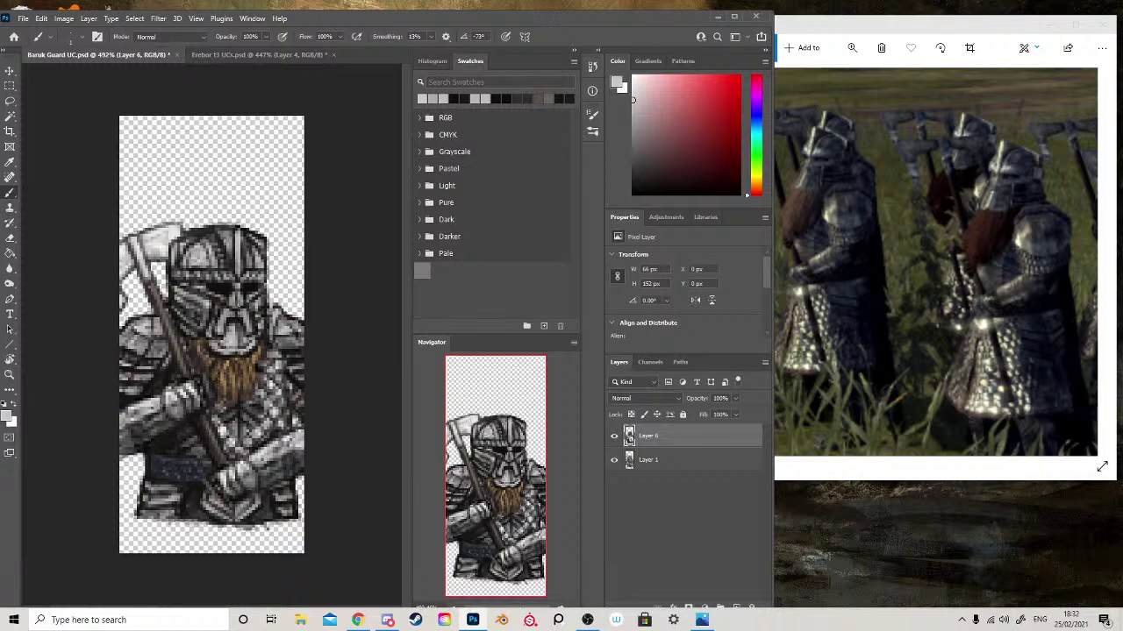
{"action": "left_click", "coordinate": [237, 286]}
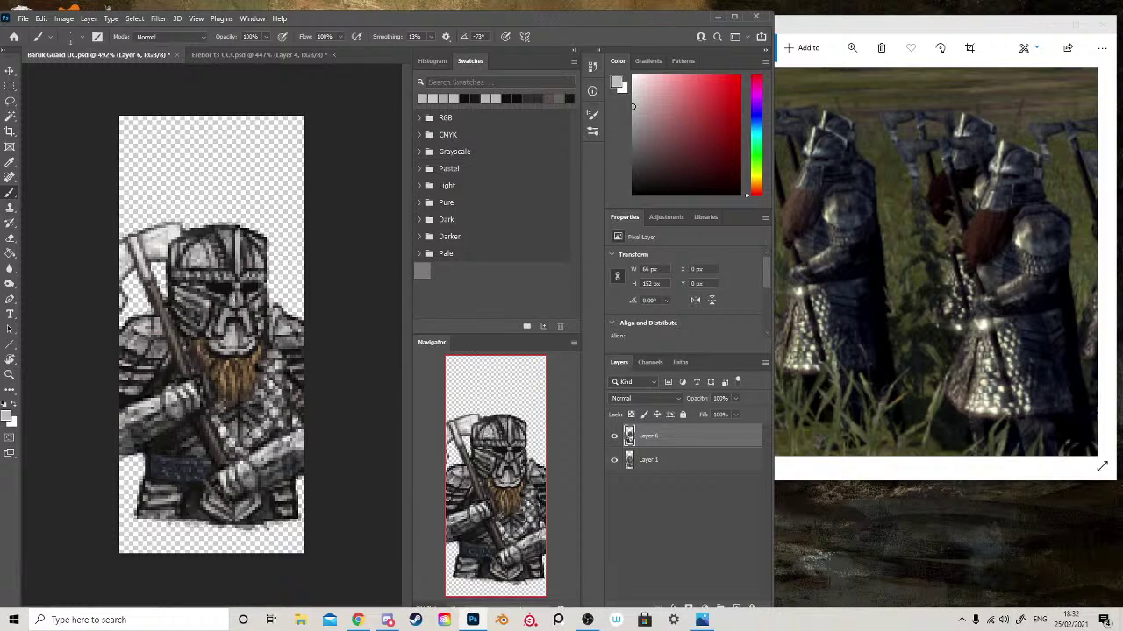
{"action": "left_click", "coordinate": [249, 283], "text": "alt"}
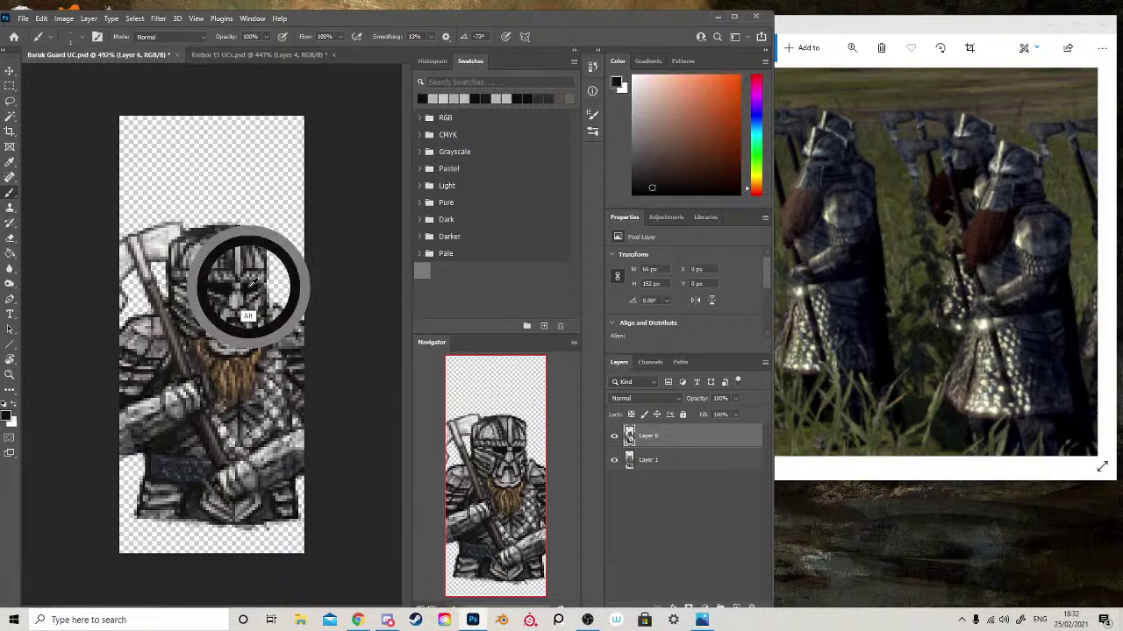
{"action": "left_click_drag", "start_coordinate": [238, 289], "coordinate": [238, 300]}
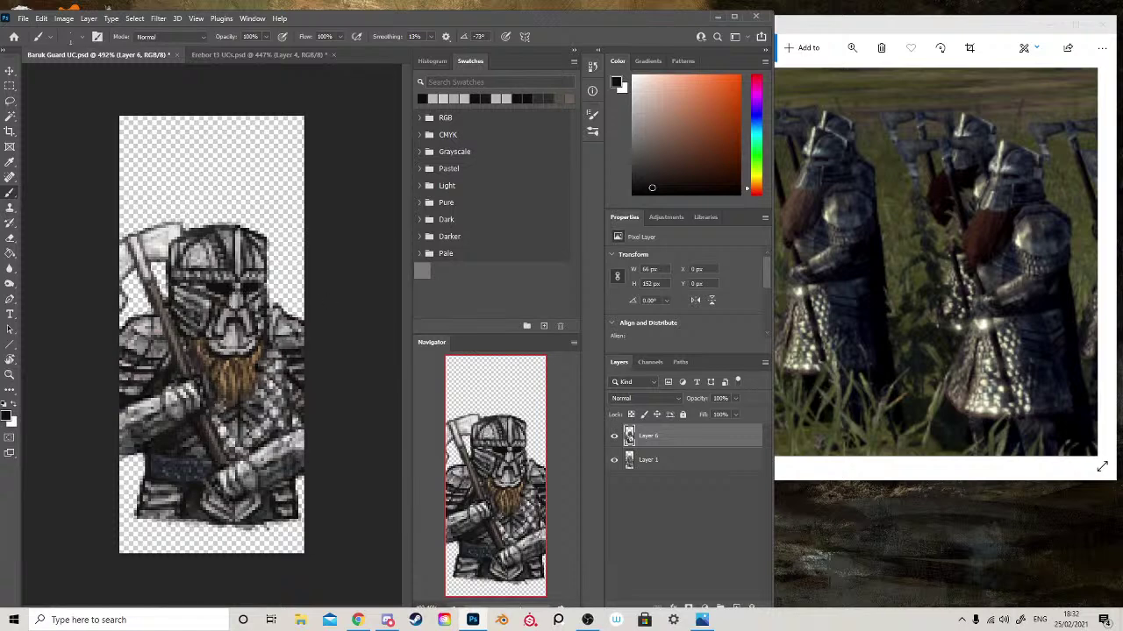
{"action": "left_click_drag", "start_coordinate": [238, 303], "coordinate": [231, 312]}
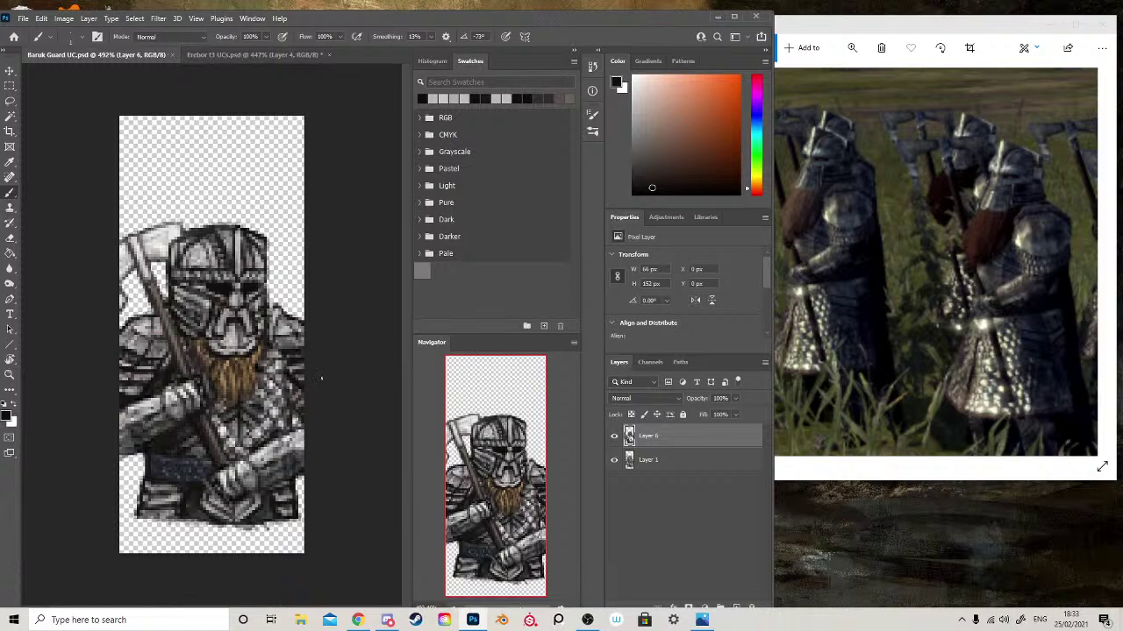
- Touch up the eye slit beside the nose guard and the beard's upper edge with sampled dark tones
{"action": "key", "text": "alt"}
{"action": "left_click", "coordinate": [233, 280], "text": "alt"}
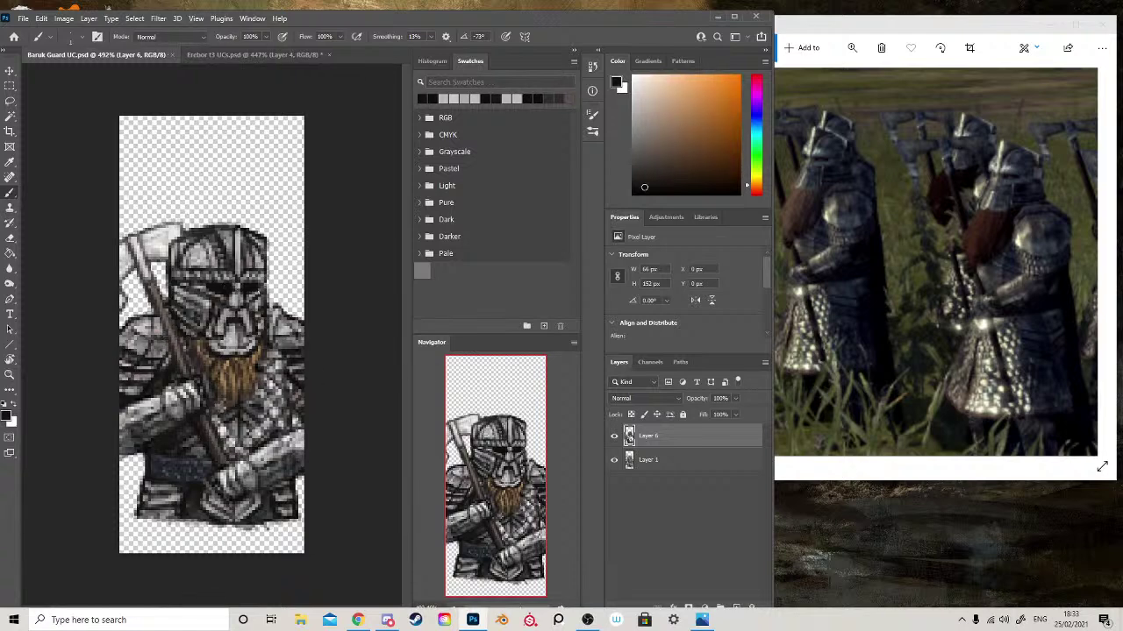
{"action": "left_click", "coordinate": [243, 286]}
{"action": "left_click", "coordinate": [242, 316], "text": "alt"}
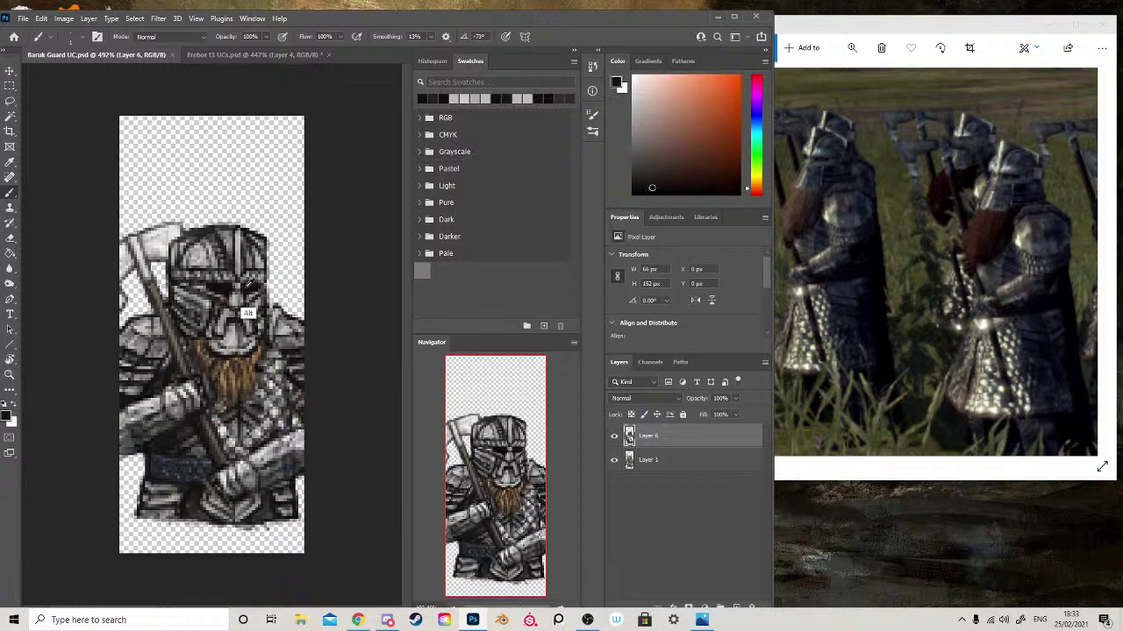
{"action": "left_click", "coordinate": [261, 348]}
- Paint over the orange beard below the faceplate with a solid dark reddish brown, filling its upper corner by the axe shaft
{"action": "mouse_move", "coordinate": [703, 189]}
{"action": "left_mouse_down"}
{"action": "mouse_move", "coordinate": [707, 162]}
{"action": "mouse_move", "coordinate": [719, 183]}
{"action": "mouse_move", "coordinate": [710, 165]}
{"action": "left_mouse_up"}
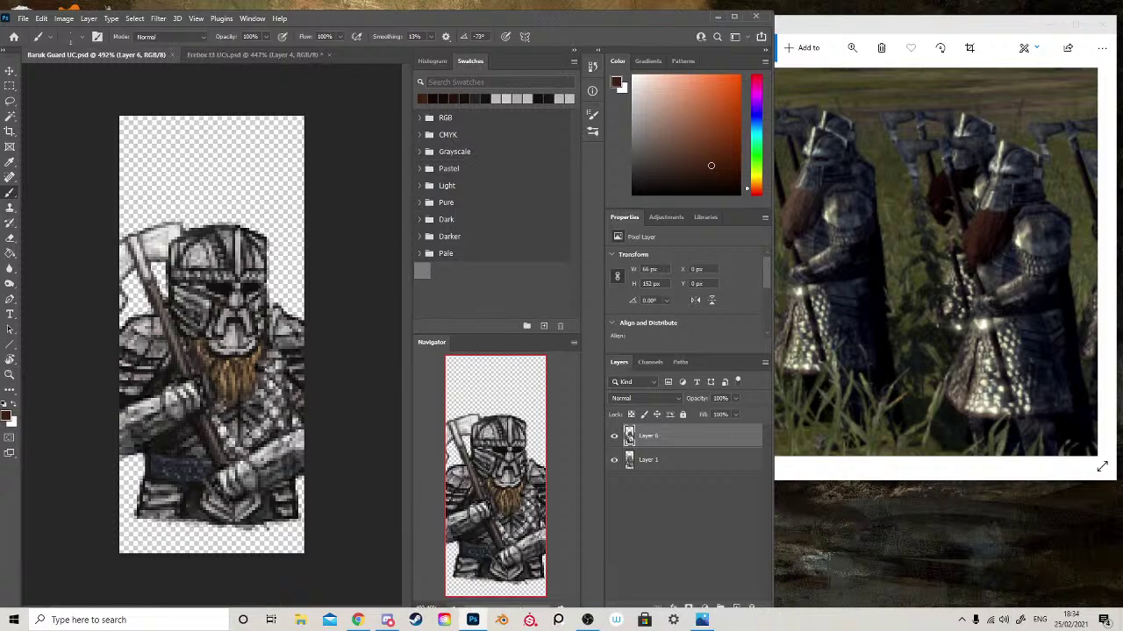
{"action": "mouse_move", "coordinate": [224, 365]}
{"action": "left_mouse_down"}
{"action": "mouse_move", "coordinate": [247, 370]}
{"action": "mouse_move", "coordinate": [233, 373]}
{"action": "mouse_move", "coordinate": [237, 359]}
{"action": "mouse_move", "coordinate": [246, 395]}
{"action": "mouse_move", "coordinate": [255, 356]}
{"action": "mouse_move", "coordinate": [259, 386]}
{"action": "mouse_move", "coordinate": [235, 399]}
{"action": "mouse_move", "coordinate": [248, 402]}
{"action": "mouse_move", "coordinate": [219, 402]}
{"action": "mouse_move", "coordinate": [207, 370]}
{"action": "mouse_move", "coordinate": [226, 383]}
{"action": "mouse_move", "coordinate": [237, 362]}
{"action": "mouse_move", "coordinate": [221, 363]}
{"action": "left_mouse_up"}
{"action": "key", "text": "ctrl+z"}
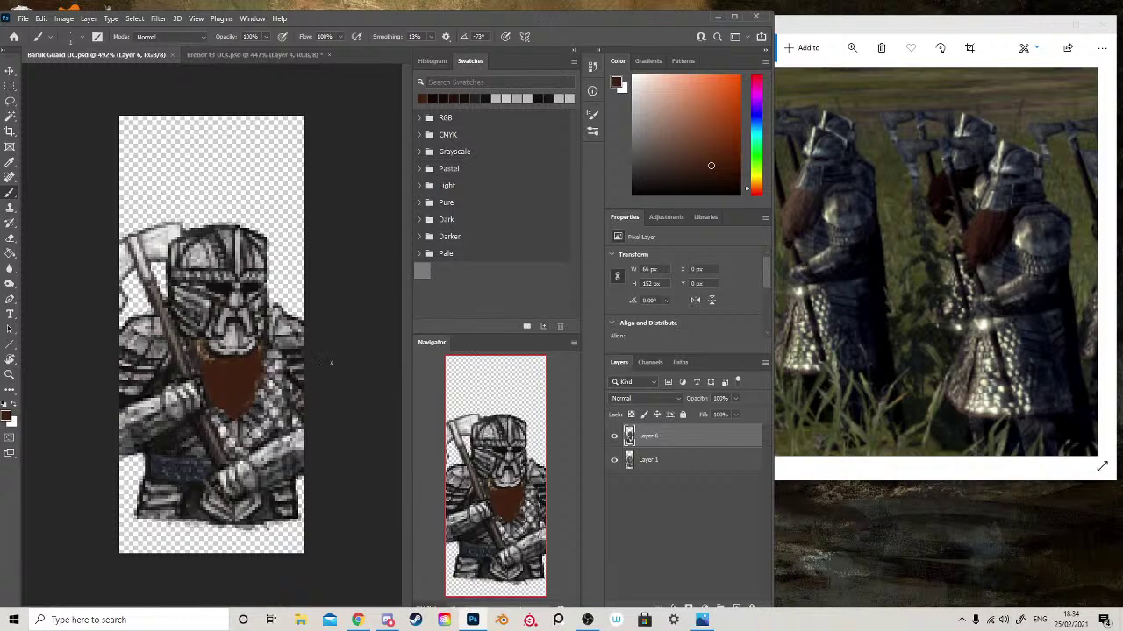
{"action": "left_click_drag", "start_coordinate": [204, 353], "coordinate": [214, 360]}
{"action": "left_click", "coordinate": [201, 353]}
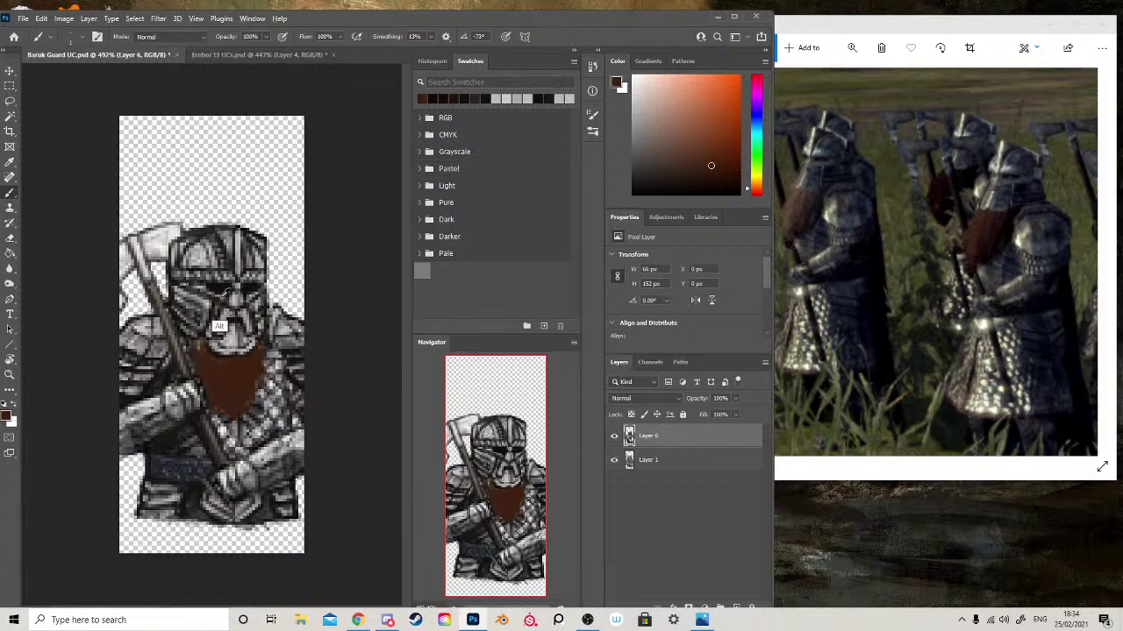
- Brush near-black strands and edge shading through the reddish-brown beard using a tone sampled from the faceplate, and save the file
{"action": "left_click", "coordinate": [225, 323], "text": "alt"}
{"action": "left_click_drag", "start_coordinate": [200, 349], "coordinate": [199, 351]}
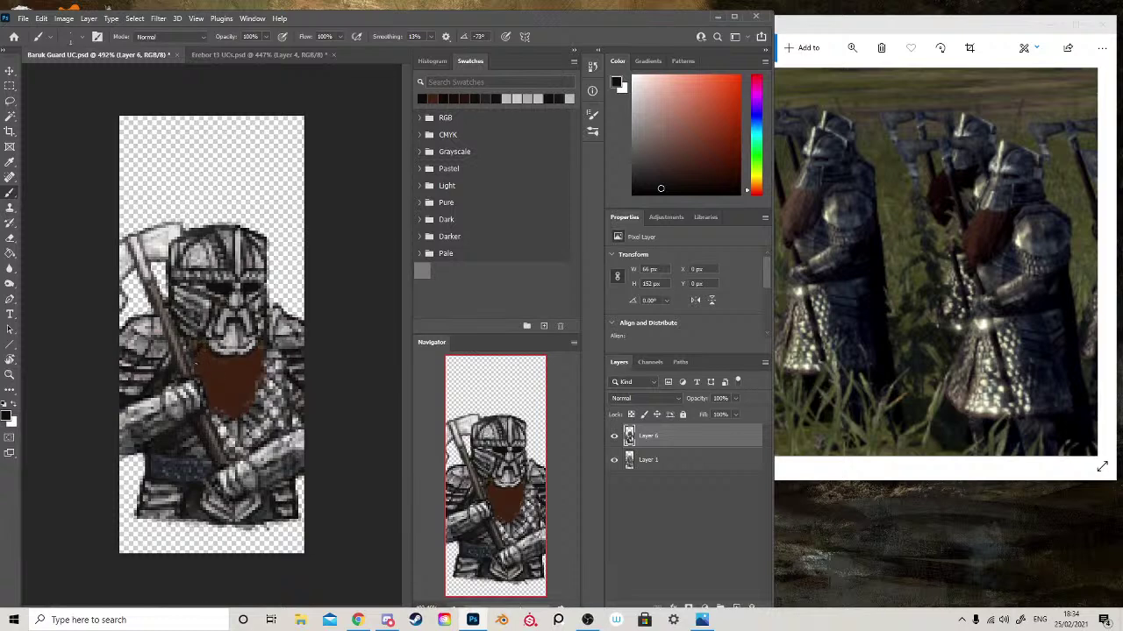
{"action": "mouse_move", "coordinate": [212, 393]}
{"action": "left_mouse_down"}
{"action": "mouse_move", "coordinate": [224, 414]}
{"action": "mouse_move", "coordinate": [252, 395]}
{"action": "left_mouse_up"}
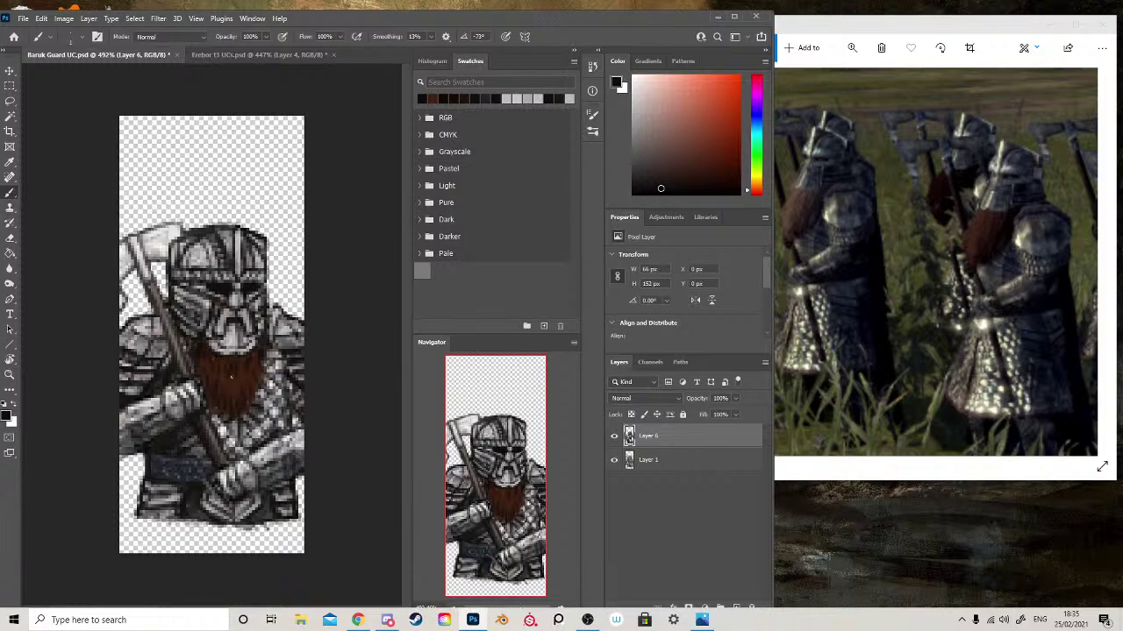
{"action": "key", "text": "ctrl+s"}
{"action": "left_click_drag", "start_coordinate": [256, 393], "coordinate": [246, 404]}
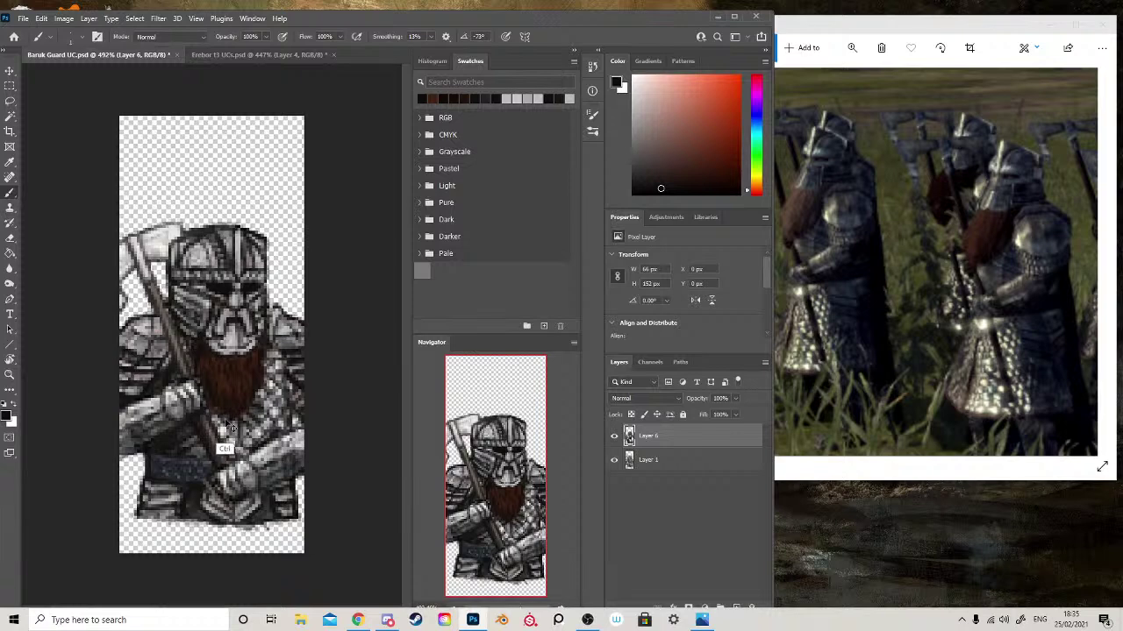
- Mix a lighter muted brown from a sampled beard tone and paint lighter hair strands across the beard
{"action": "left_click", "coordinate": [241, 390], "text": "alt"}
{"action": "left_click_drag", "start_coordinate": [664, 170], "coordinate": [673, 152]}
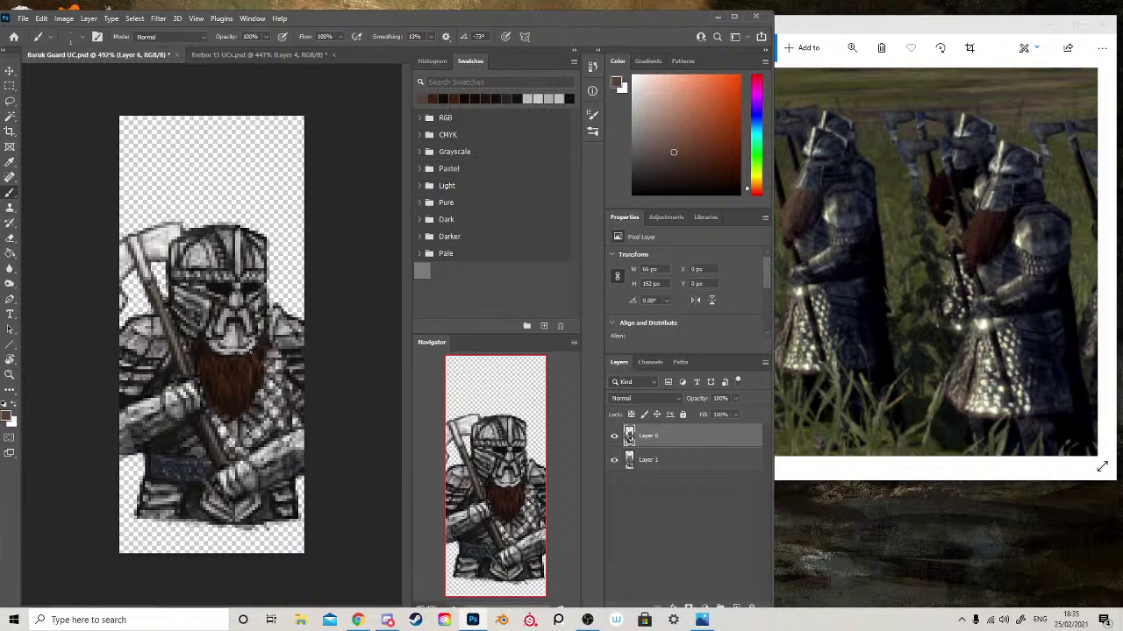
{"action": "left_click_drag", "start_coordinate": [243, 378], "coordinate": [215, 377]}
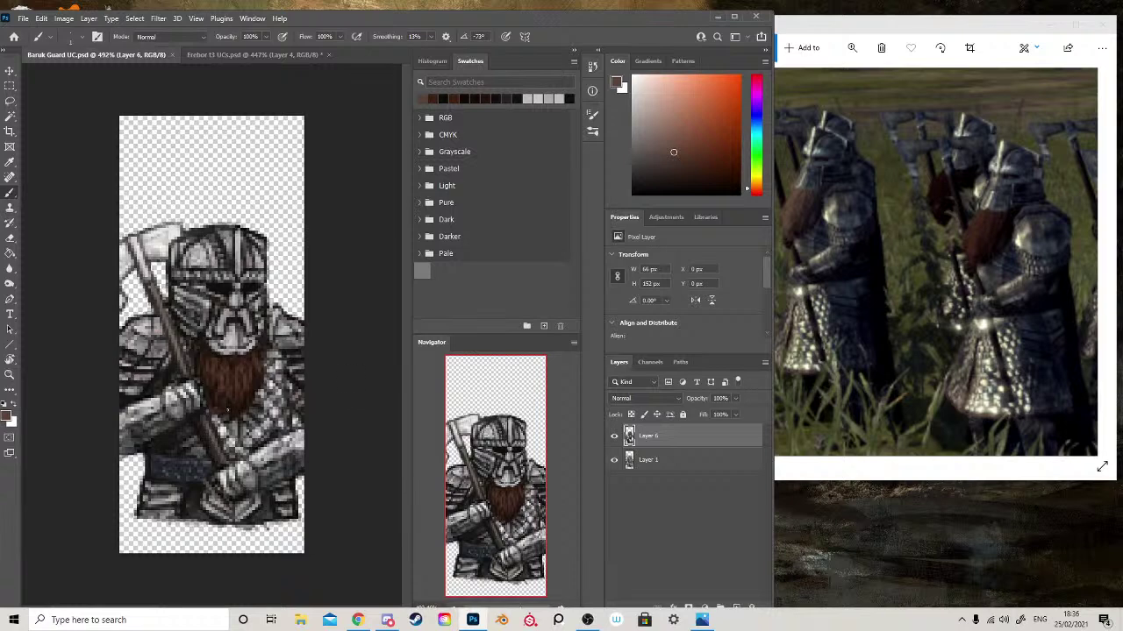
- Deepen the beard's strands and upper edges under the faceplate with sampled dark brown and near-black tones
{"action": "left_click", "coordinate": [238, 401], "text": "alt"}
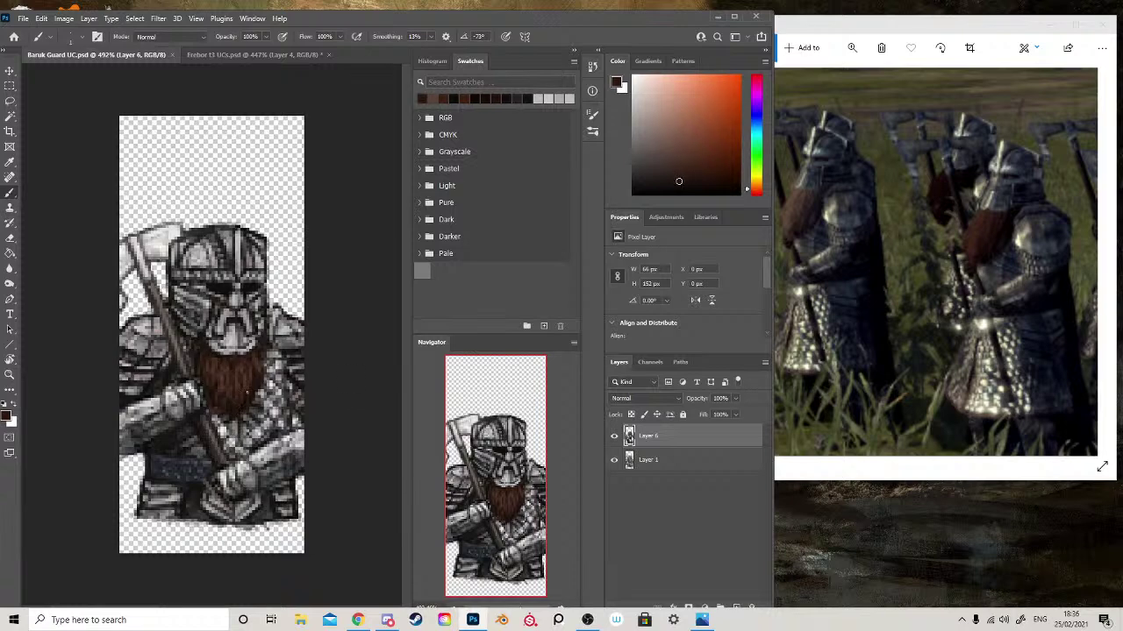
{"action": "left_click", "coordinate": [248, 384]}
{"action": "left_click", "coordinate": [245, 411], "text": "alt"}
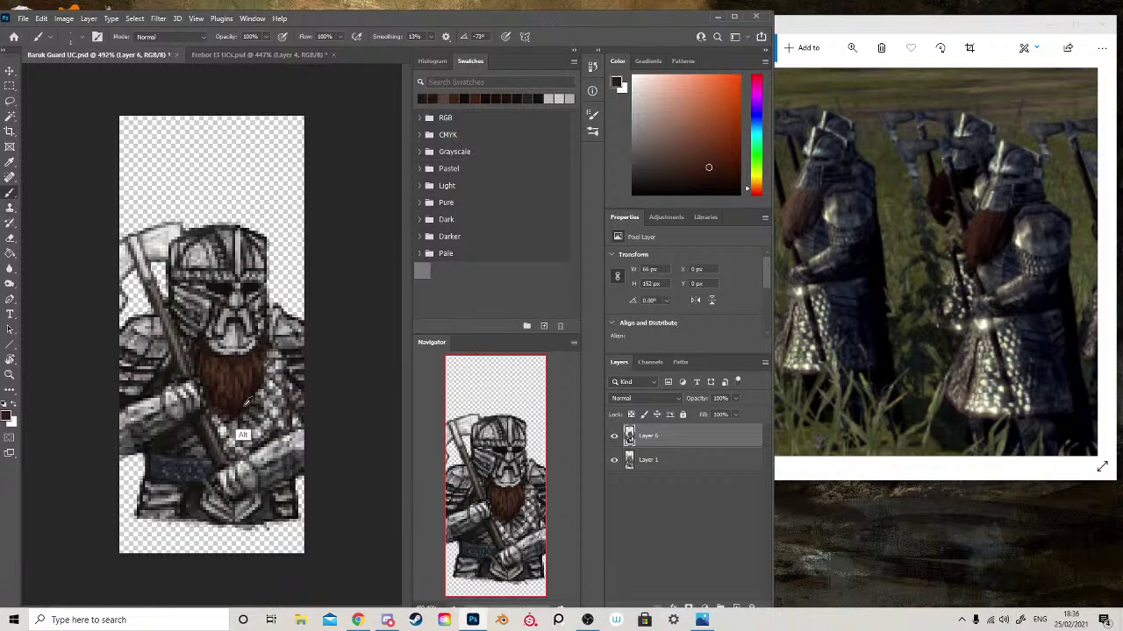
{"action": "mouse_move", "coordinate": [225, 369]}
{"action": "left_mouse_down"}
{"action": "mouse_move", "coordinate": [214, 359]}
{"action": "mouse_move", "coordinate": [250, 362]}
{"action": "mouse_move", "coordinate": [214, 368]}
{"action": "mouse_move", "coordinate": [263, 343]}
{"action": "left_mouse_up"}
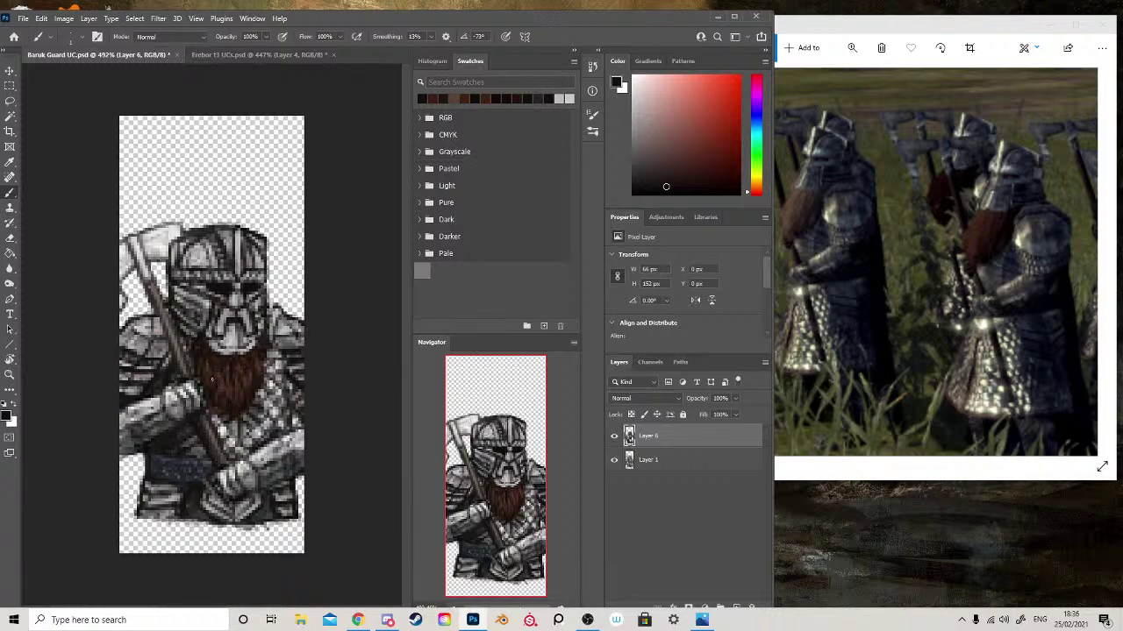
{"action": "left_click_drag", "start_coordinate": [192, 365], "coordinate": [189, 358]}
- Blend the beard's hair strands with sampled mid and dark browns, and save the file
{"action": "left_click", "coordinate": [223, 389], "text": "alt"}
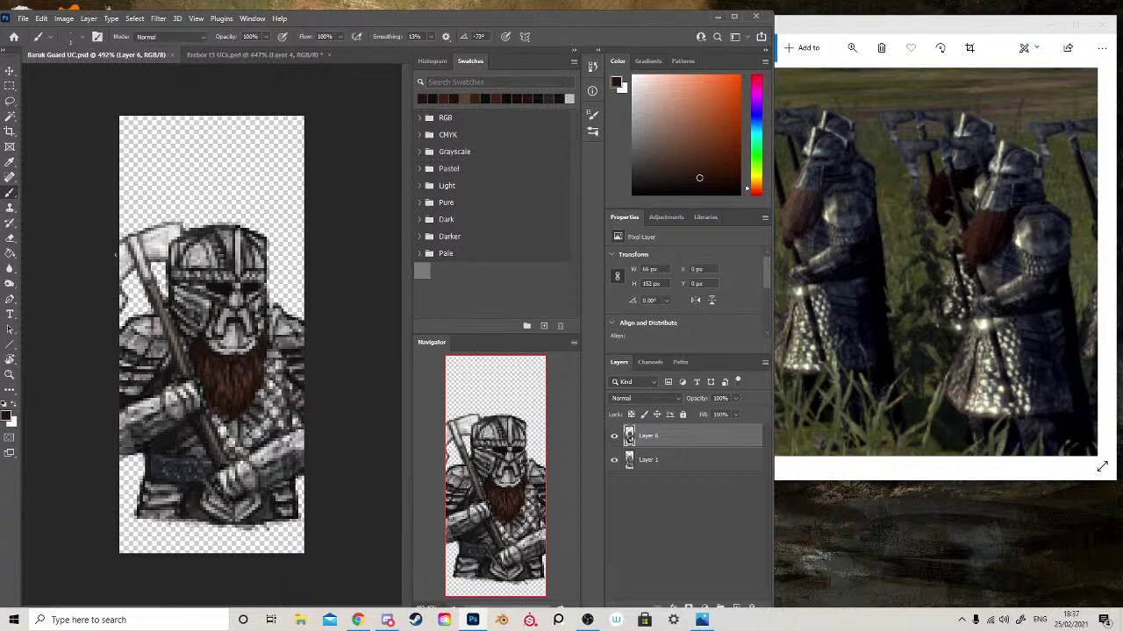
{"action": "left_click", "coordinate": [228, 401], "text": "alt"}
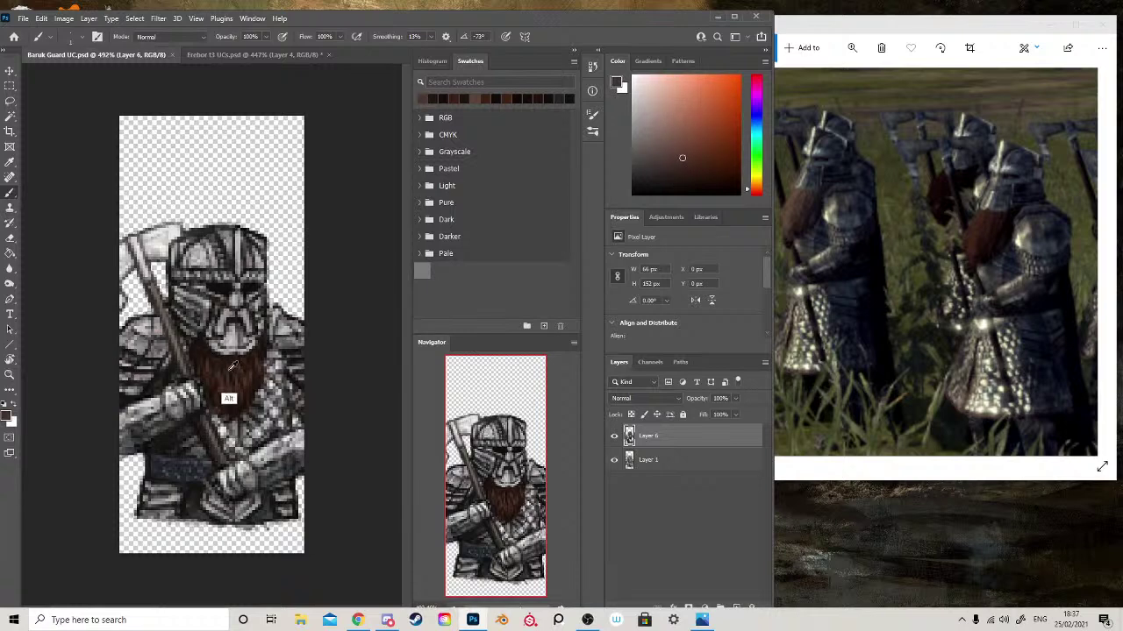
{"action": "left_click", "coordinate": [228, 397], "text": "alt"}
{"action": "left_click", "coordinate": [224, 398]}
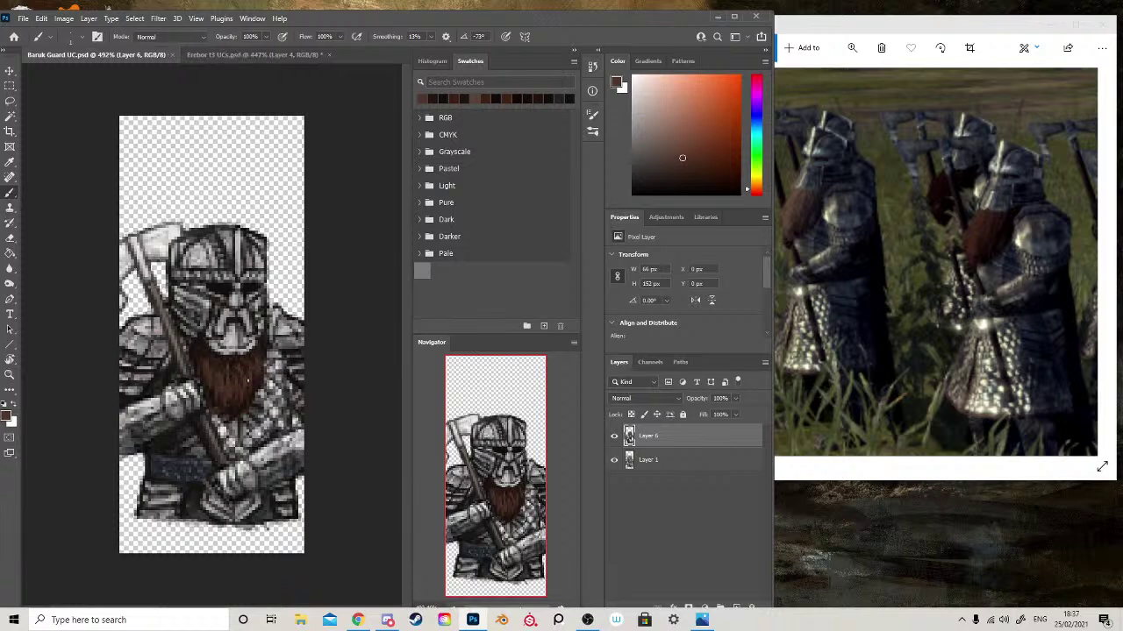
{"action": "left_click", "coordinate": [232, 390], "text": "alt"}
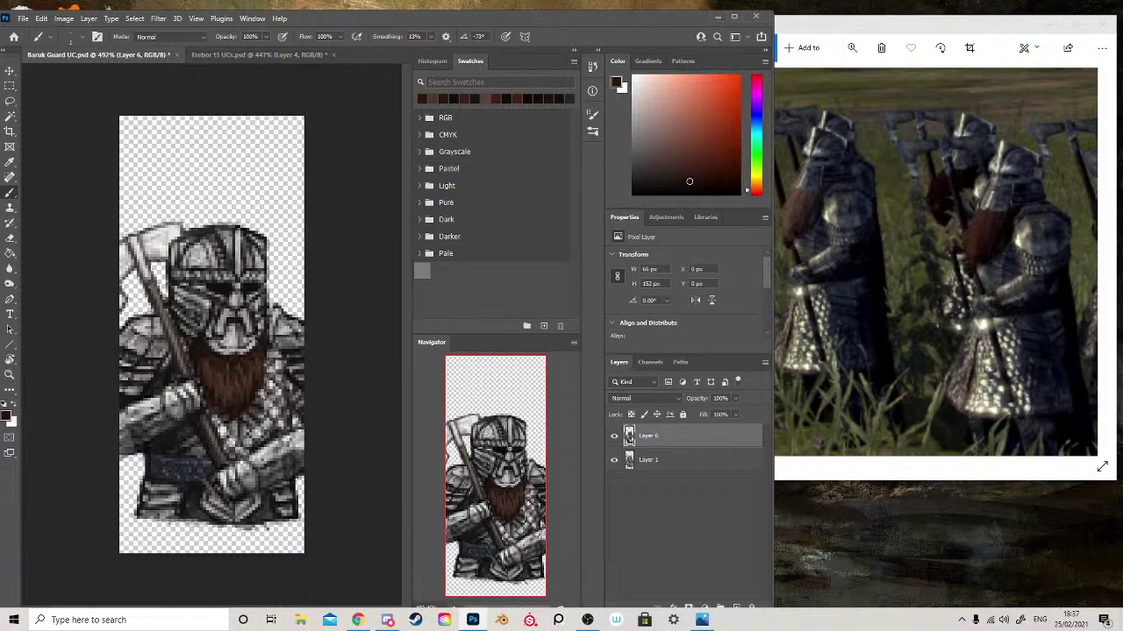
{"action": "left_click", "coordinate": [209, 357], "text": "alt"}
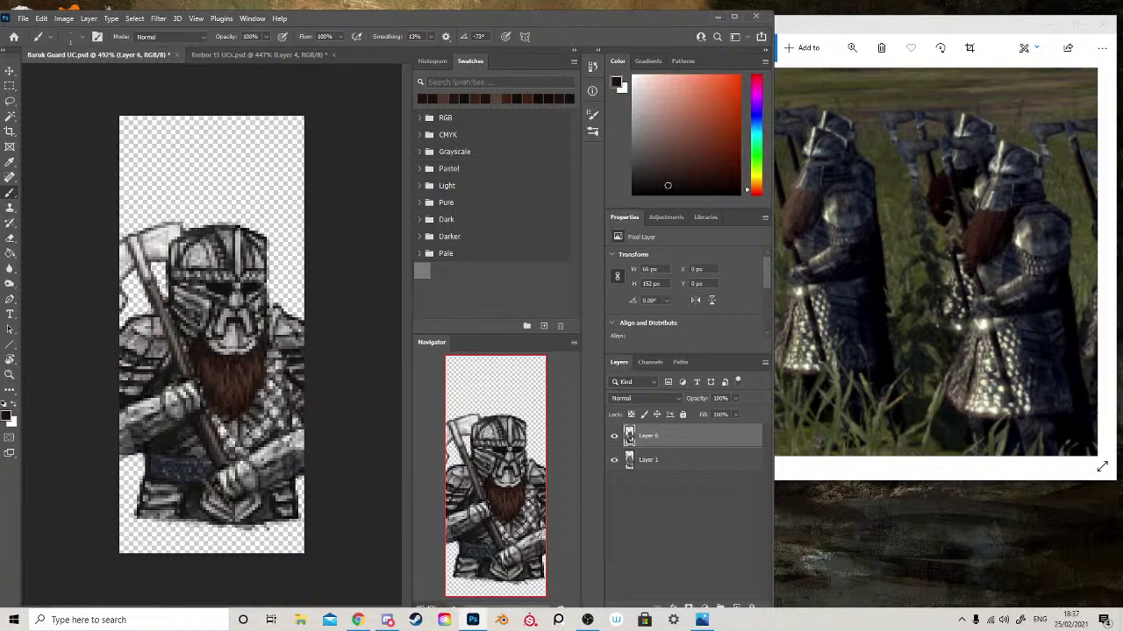
{"action": "key", "text": "ctrl+s"}
- Brush fine near-black strands down the centre of the beard
{"action": "mouse_move", "coordinate": [233, 362]}
{"action": "left_mouse_down"}
{"action": "mouse_move", "coordinate": [234, 400]}
{"action": "mouse_move", "coordinate": [235, 370]}
{"action": "left_mouse_up"}
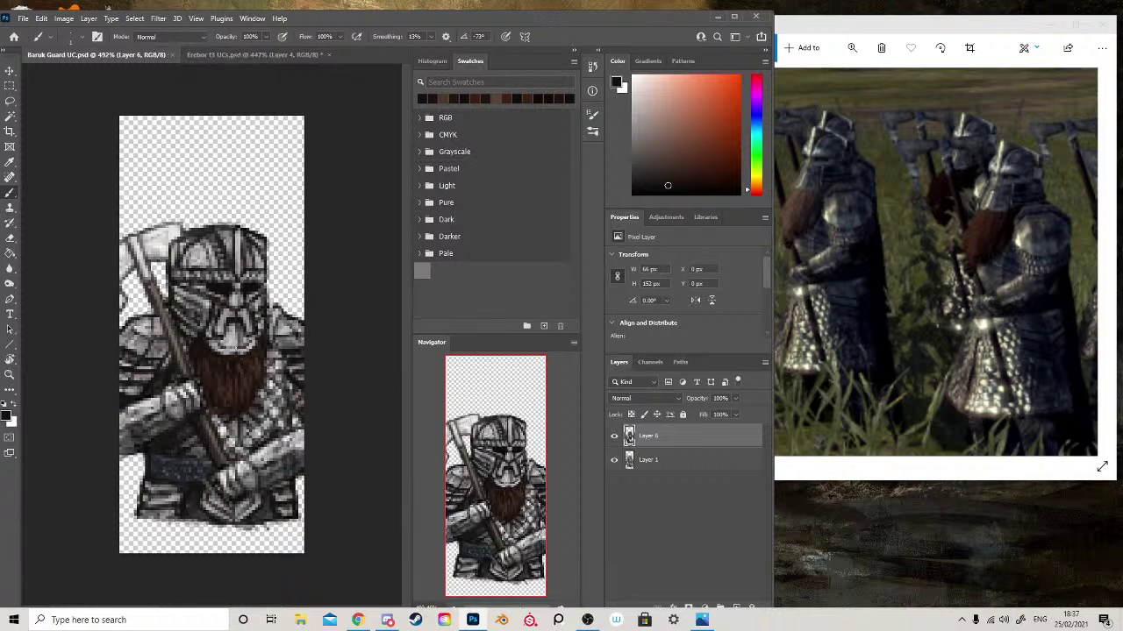
{"action": "left_click", "coordinate": [249, 382]}
{"action": "key", "text": "ctrl"}
{"action": "left_click_drag", "start_coordinate": [232, 375], "coordinate": [239, 399]}
- Dab dark tones sampled from the helmet dome and mouth guard onto the faceplate's left cheek, and save the file
{"action": "left_click", "coordinate": [214, 245], "text": "alt"}
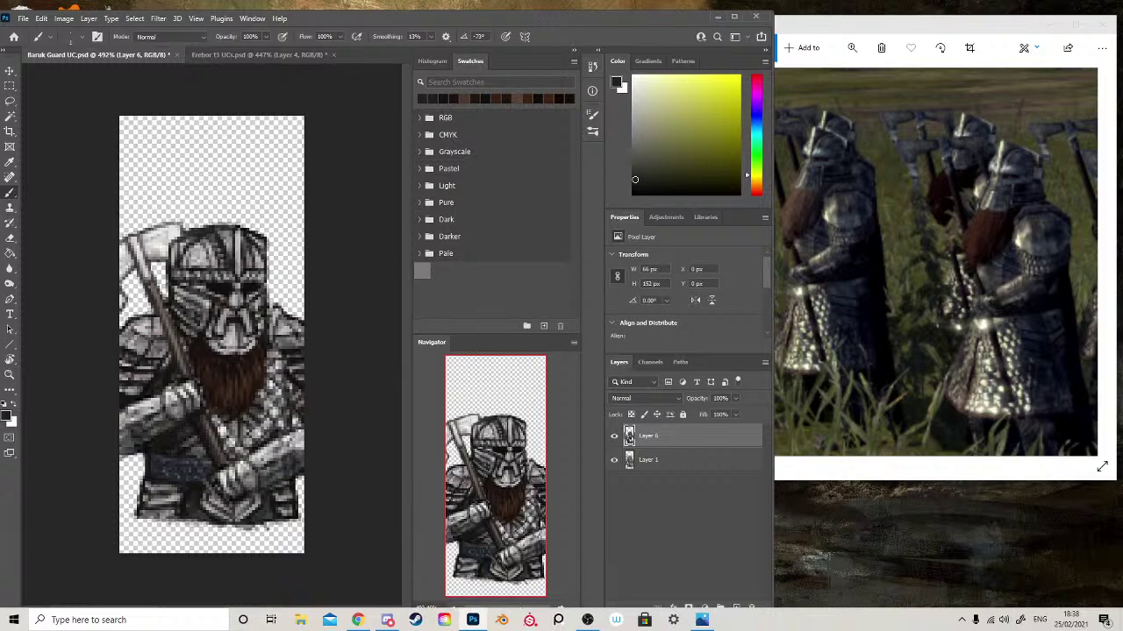
{"action": "left_click", "coordinate": [234, 341], "text": "alt"}
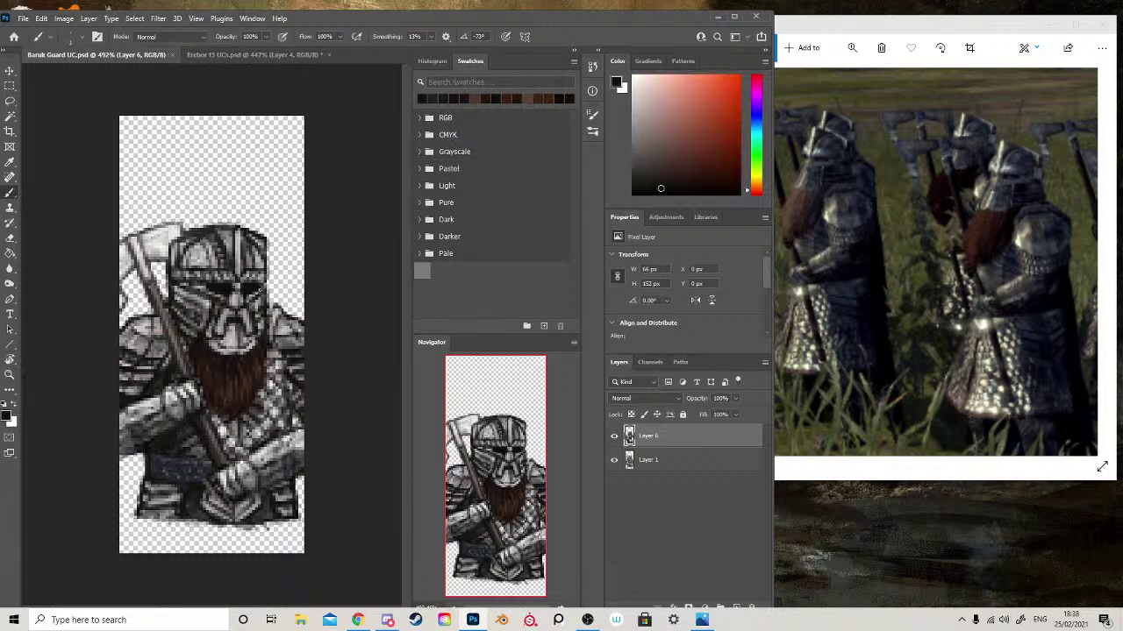
{"action": "left_click", "coordinate": [215, 298]}
{"action": "key", "text": "ctrl+s"}
- Darken both sides of the helmet's eye slit with its own sampled near-black tone and save the file
{"action": "left_click", "coordinate": [228, 287], "text": "alt"}
{"action": "left_click", "coordinate": [228, 288]}
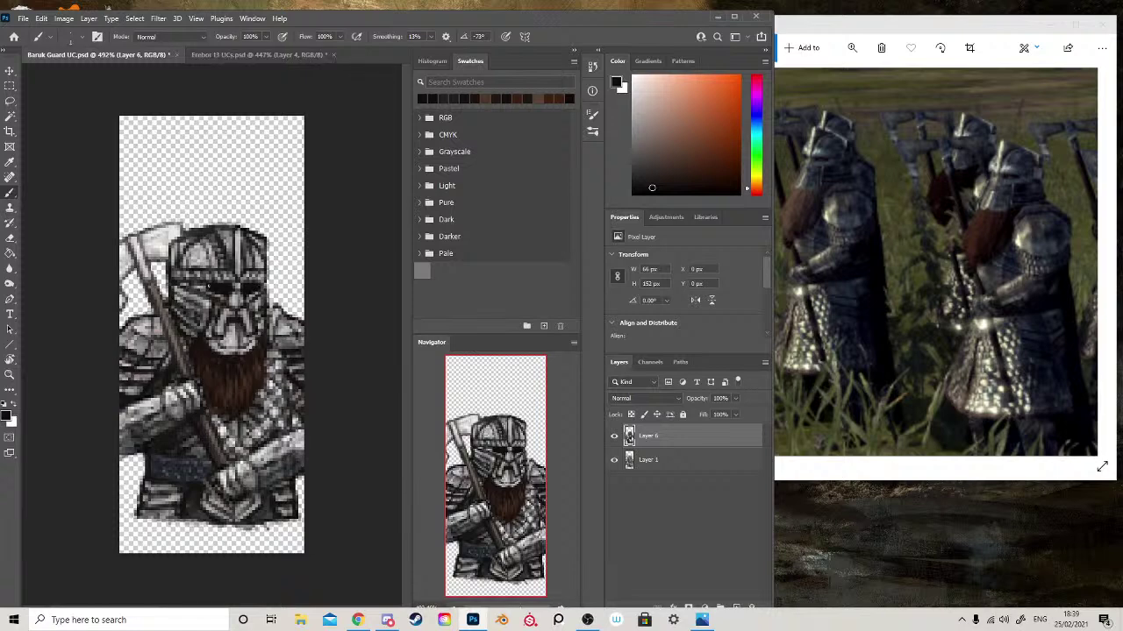
{"action": "left_click", "coordinate": [208, 287]}
{"action": "left_click", "coordinate": [263, 284]}
{"action": "key", "text": "ctrl+s"}
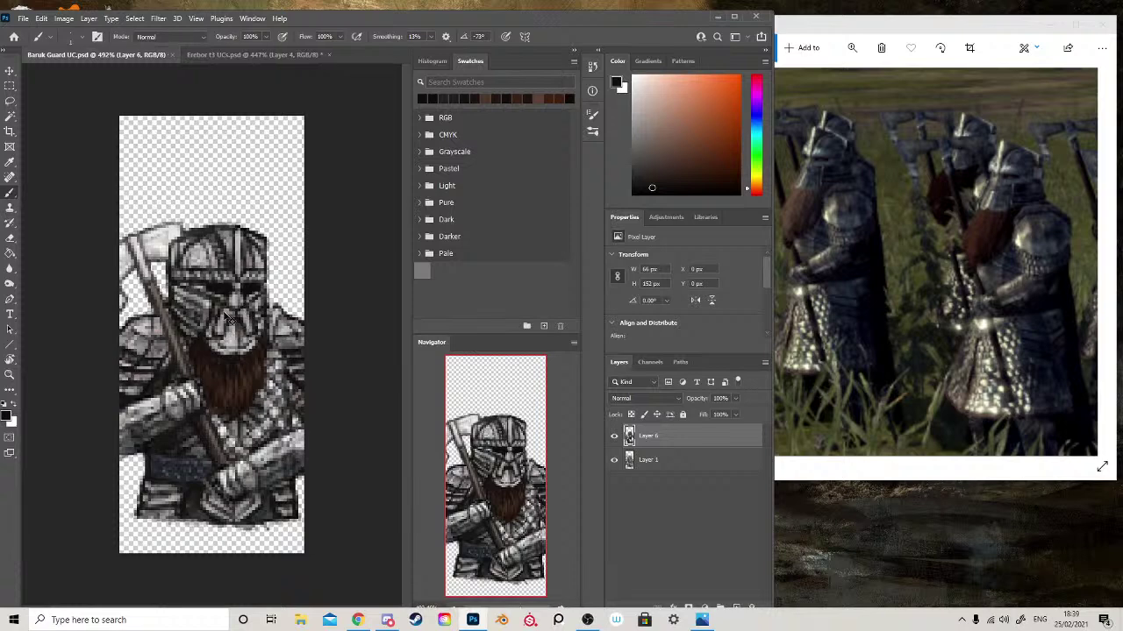
{"action": "left_click", "coordinate": [230, 290]}
{"action": "key", "text": "ctrl+s"}
- Shade the faceplate's mouth guard and its lower left edge with near-black dabs, saving the file along the way
{"action": "left_click_drag", "start_coordinate": [235, 320], "coordinate": [239, 345]}
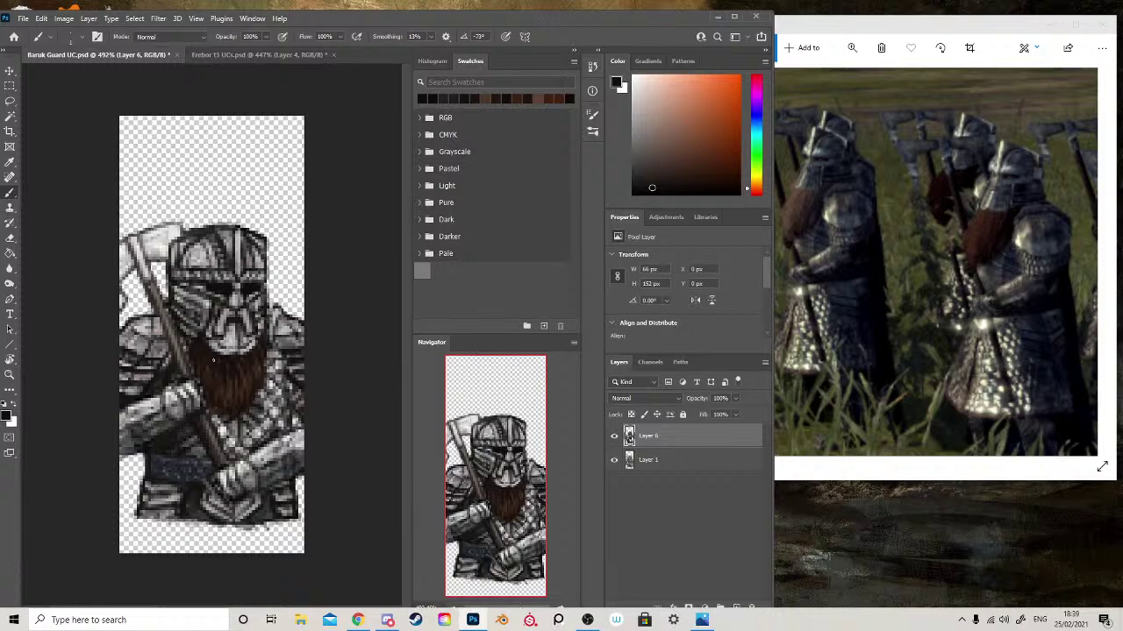
{"action": "key", "text": "ctrl+s"}
{"action": "left_click", "coordinate": [230, 334]}
{"action": "left_click", "coordinate": [218, 345]}
{"action": "left_click", "coordinate": [231, 335]}
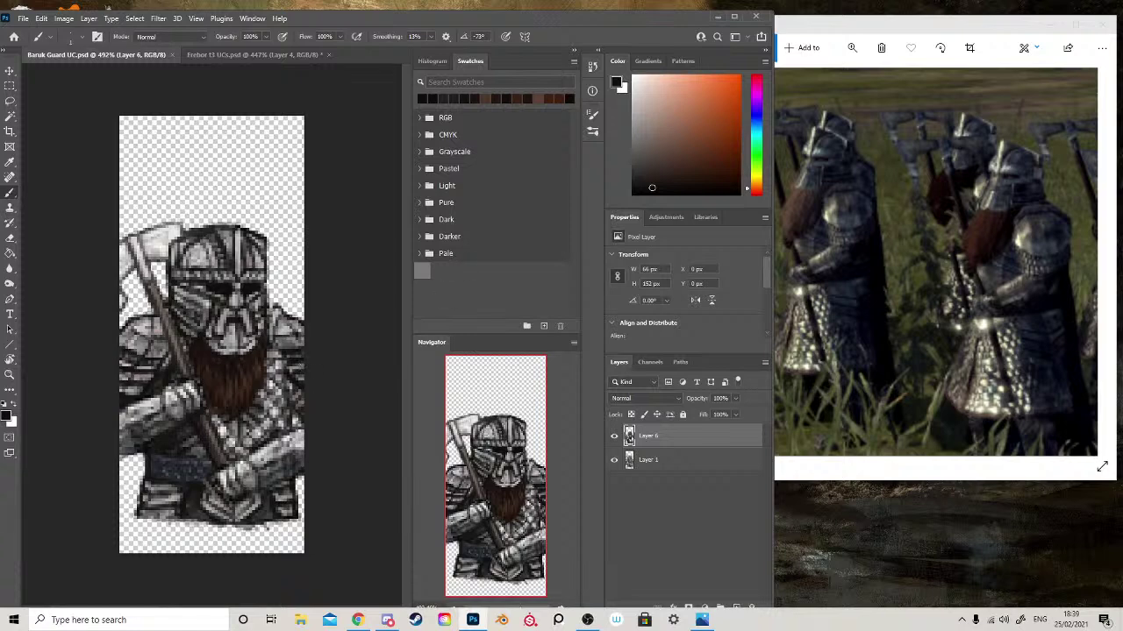
{"action": "left_click", "coordinate": [224, 288], "text": "alt"}
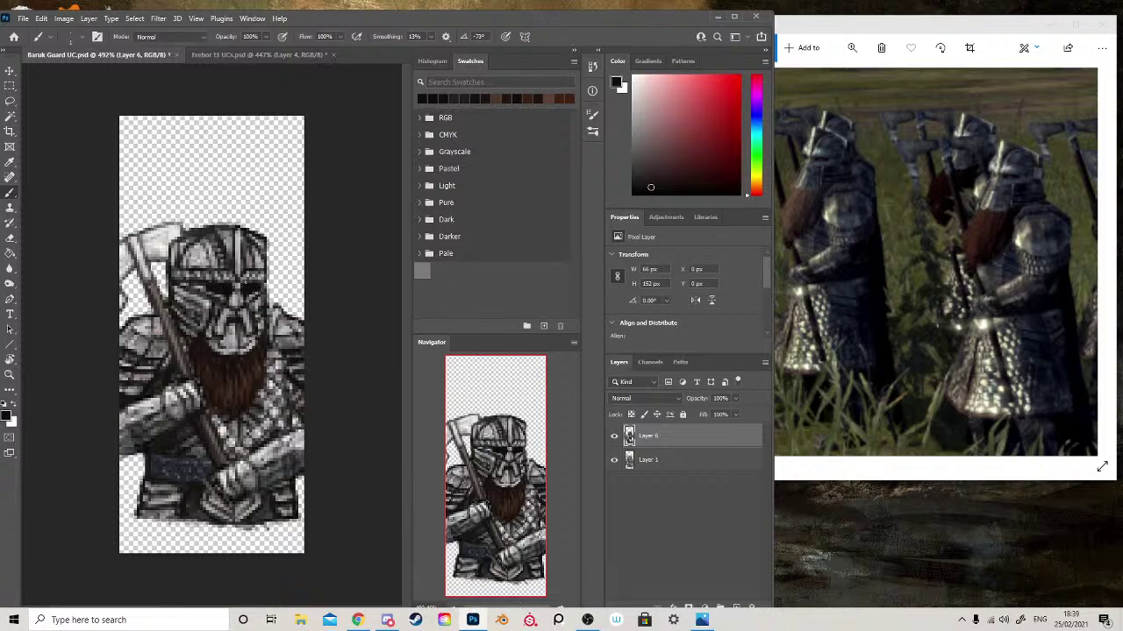
{"action": "left_click", "coordinate": [218, 324]}
- Paint highlights on both sides of the helmet dome with light grey sampled from the axe blade, and save the file
{"action": "left_click", "coordinate": [233, 349], "text": "alt"}
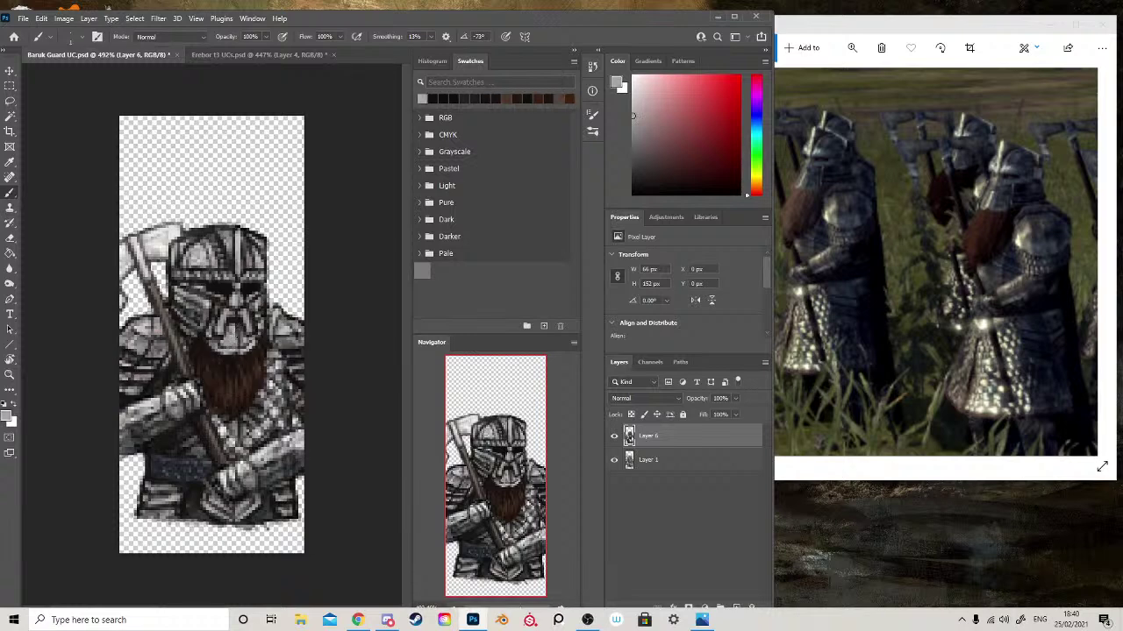
{"action": "left_click", "coordinate": [165, 263], "text": "alt"}
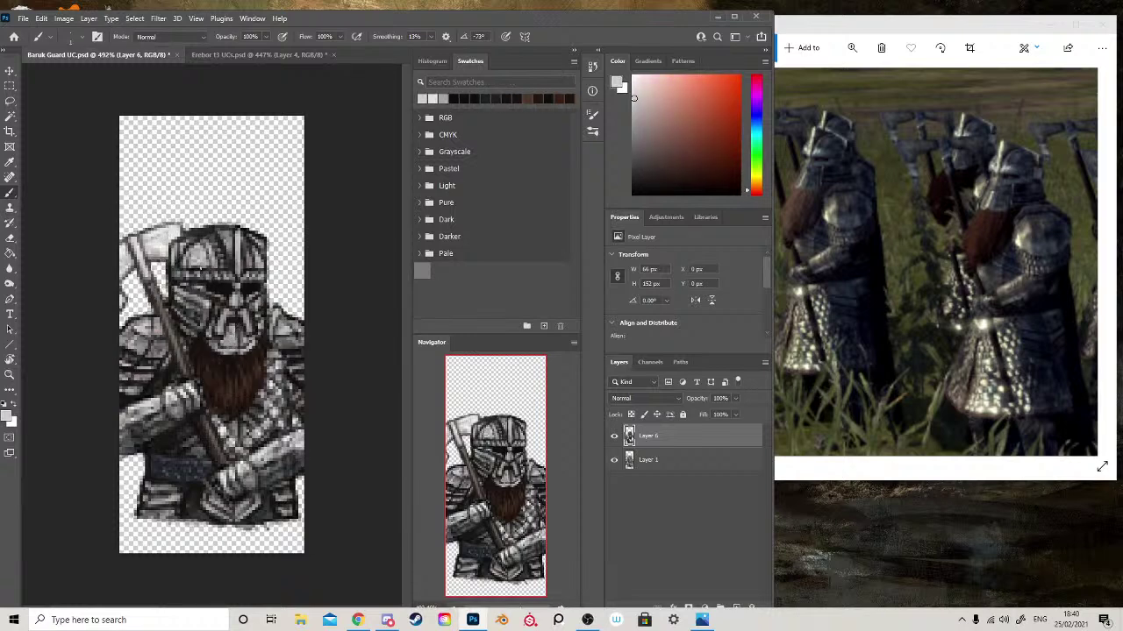
{"action": "left_click", "coordinate": [204, 248]}
{"action": "left_click_drag", "start_coordinate": [260, 254], "coordinate": [261, 269]}
{"action": "key", "text": "ctrl+s"}
- Darken the left side of the helmet's eye slit with near-black sampled from the slit, and save the file
{"action": "left_click", "coordinate": [226, 287], "text": "alt"}
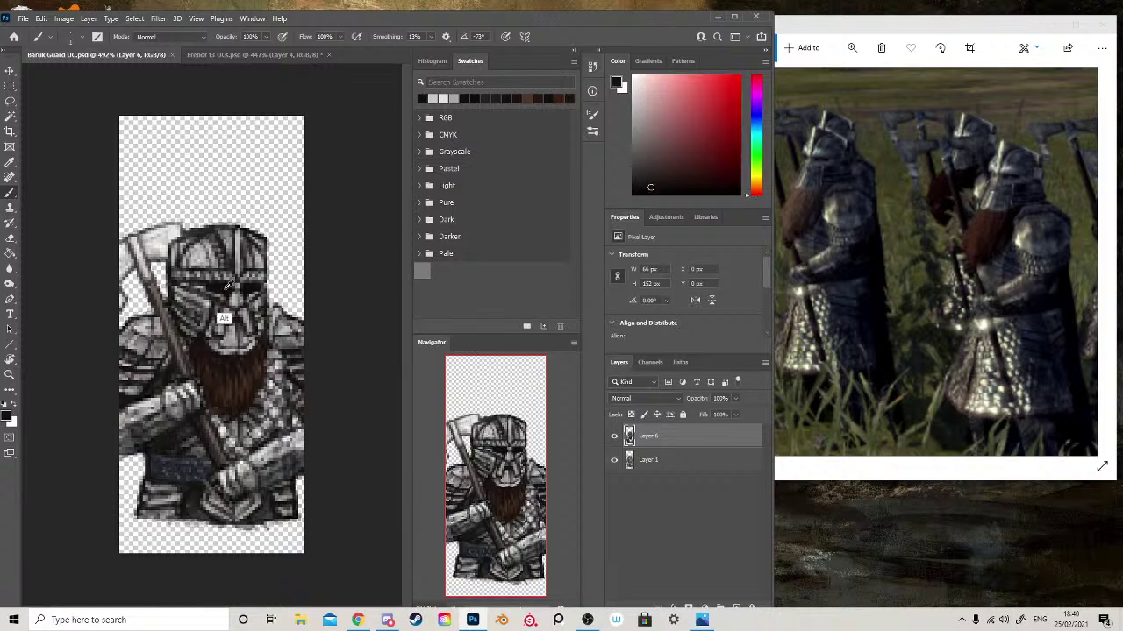
{"action": "left_click", "coordinate": [207, 289]}
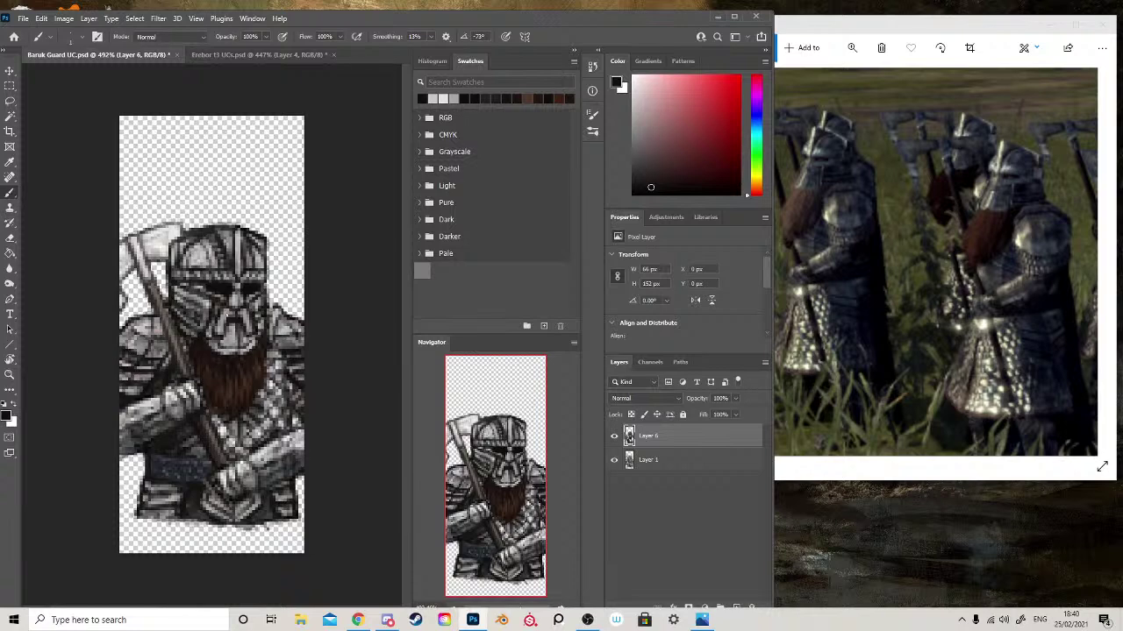
{"action": "key", "text": "ctrl+s"}
- Dab near-black on the mouth guard and paint over the mail below the beard with dark grey sampled beneath the left forearm
{"action": "left_click", "coordinate": [237, 333]}
{"action": "left_click", "coordinate": [199, 449], "text": "alt"}
{"action": "mouse_move", "coordinate": [223, 430]}
{"action": "left_mouse_down"}
{"action": "mouse_move", "coordinate": [235, 446]}
{"action": "mouse_move", "coordinate": [227, 442]}
{"action": "left_mouse_up"}
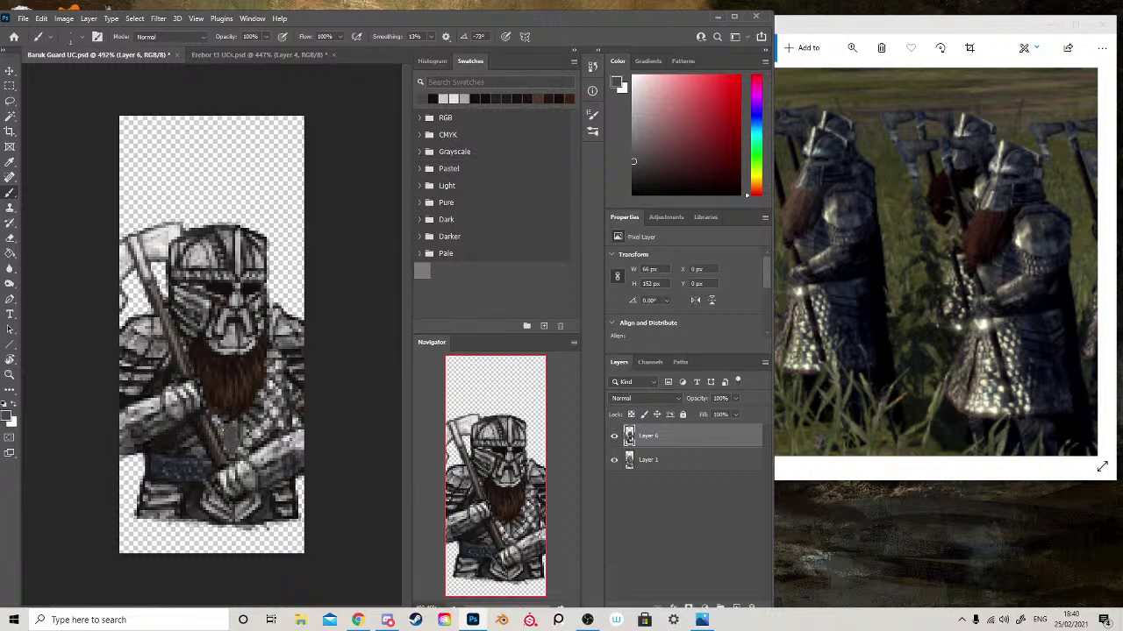
- Reshade the armour below the right shoulder plate with near-black and grey tones sampled from it, and save the file
{"action": "left_click", "coordinate": [286, 386], "text": "alt"}
{"action": "mouse_move", "coordinate": [277, 351]}
{"action": "left_mouse_down"}
{"action": "mouse_move", "coordinate": [275, 377]}
{"action": "mouse_move", "coordinate": [287, 386]}
{"action": "left_mouse_up"}
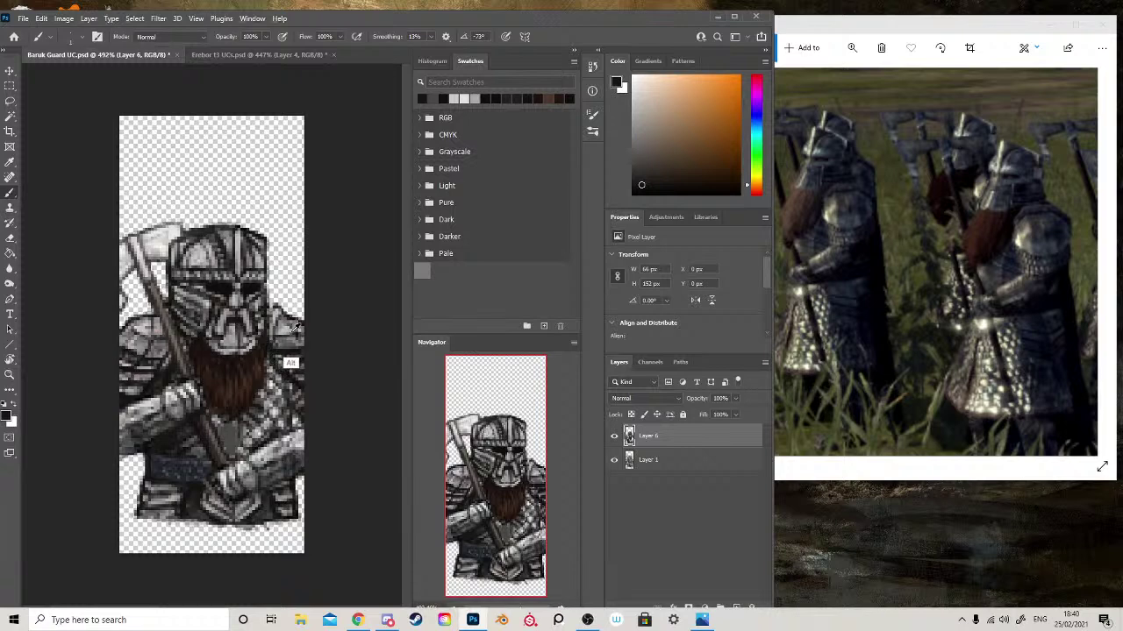
{"action": "left_click", "coordinate": [290, 360], "text": "alt"}
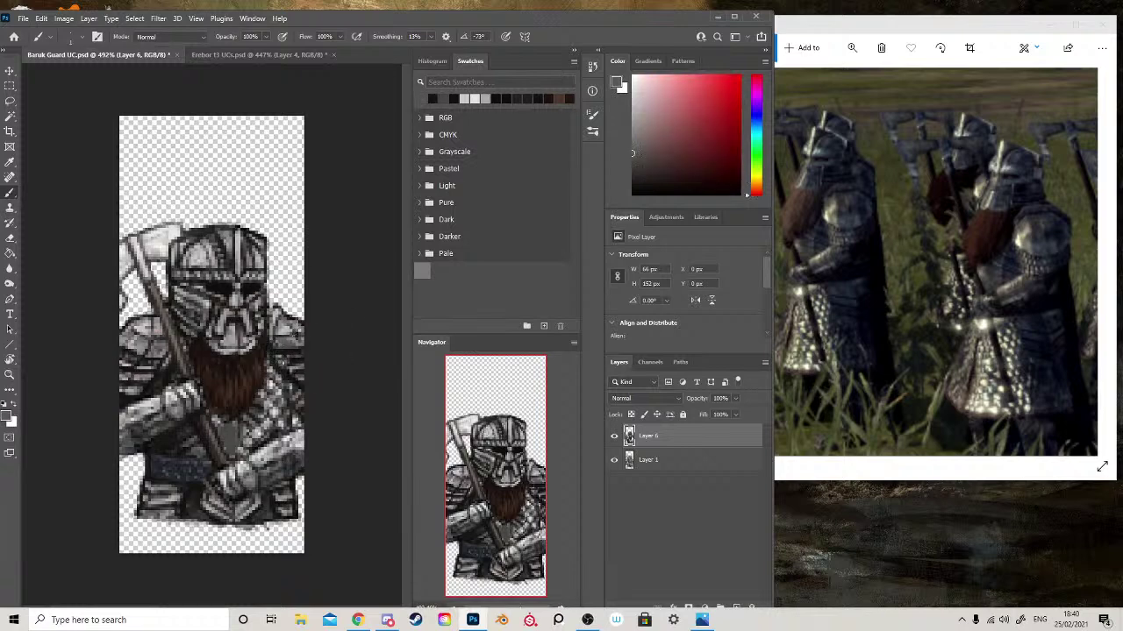
{"action": "left_click", "coordinate": [281, 360], "text": "alt"}
{"action": "left_click", "coordinate": [295, 372], "text": "alt"}
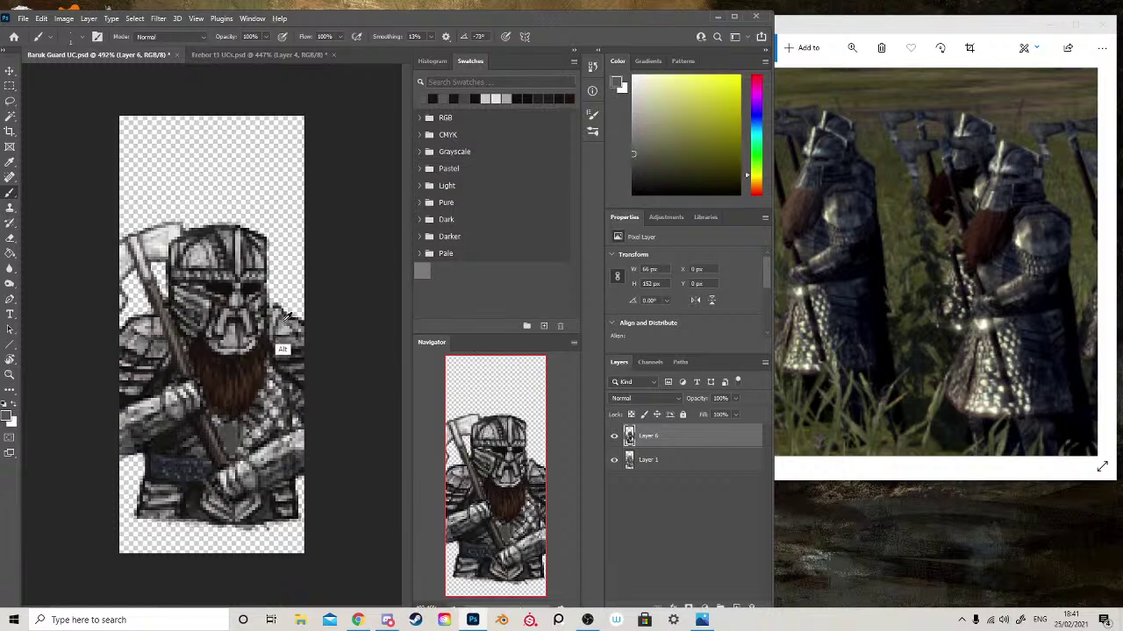
{"action": "left_click", "coordinate": [297, 383], "text": "alt"}
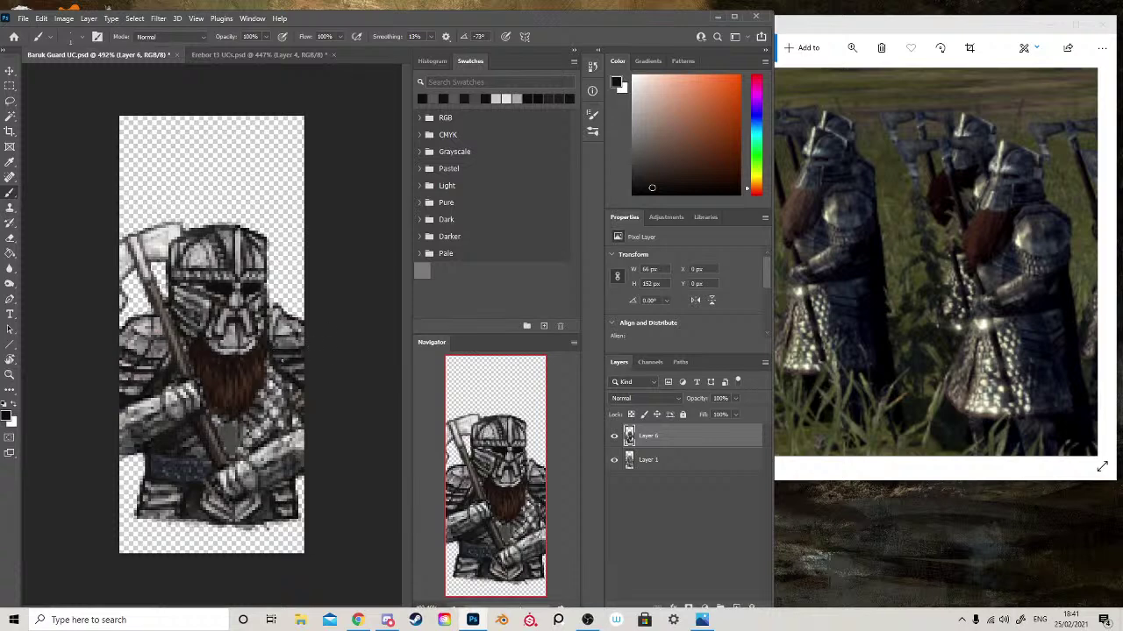
{"action": "left_click_drag", "start_coordinate": [279, 358], "coordinate": [293, 354]}
{"action": "key", "text": "ctrl+s"}
- Shade the chest beside the beard's right edge with near-black and cover its mail with mid grey sampled from the right shoulder plate
{"action": "left_click", "coordinate": [252, 319], "text": "alt"}
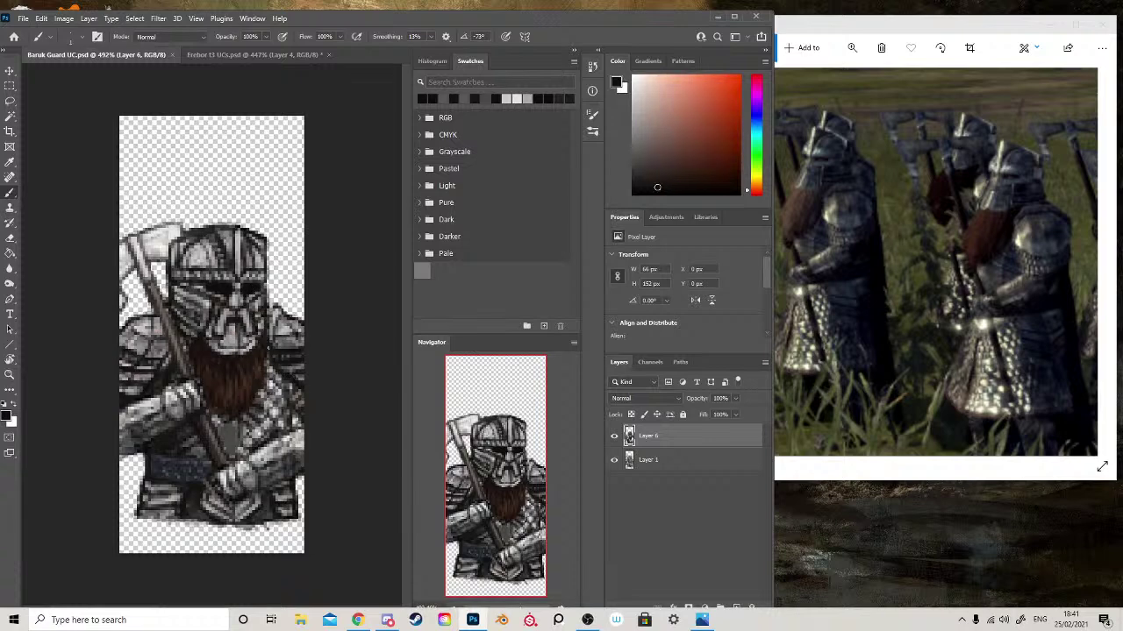
{"action": "mouse_move", "coordinate": [274, 370]}
{"action": "left_mouse_down"}
{"action": "mouse_move", "coordinate": [285, 403]}
{"action": "mouse_move", "coordinate": [271, 374]}
{"action": "mouse_move", "coordinate": [261, 427]}
{"action": "left_mouse_up"}
{"action": "left_click", "coordinate": [290, 386]}
{"action": "left_click", "coordinate": [290, 339], "text": "alt"}
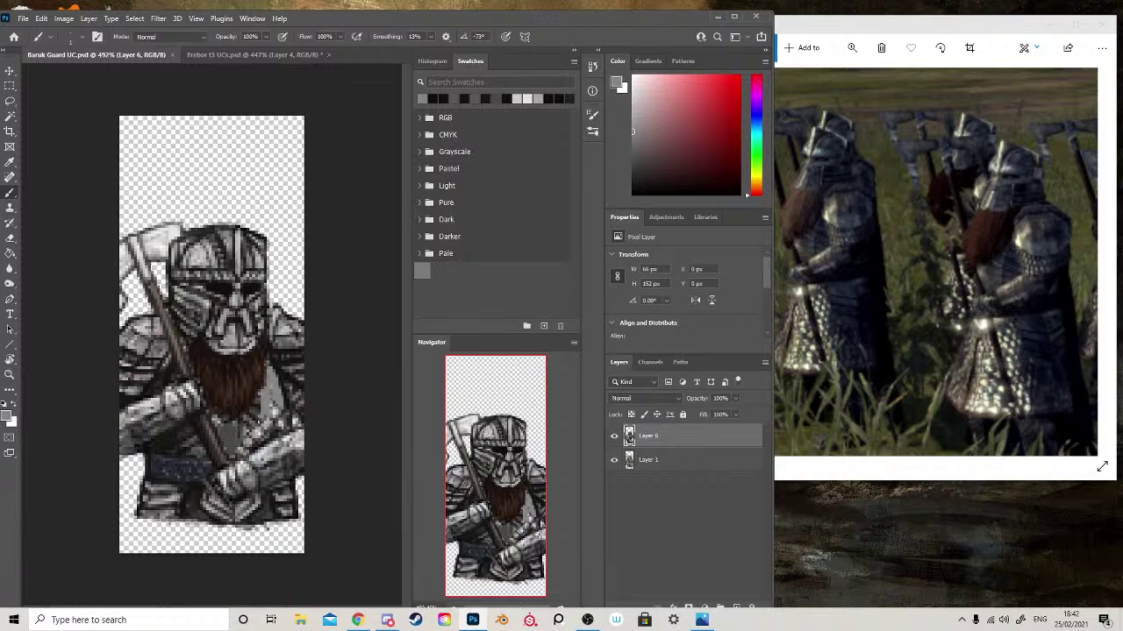
- Dab the upper edge of the left eye slit with sampled near-black tones and save the file
{"action": "left_click", "coordinate": [217, 318], "text": "alt"}
{"action": "left_click", "coordinate": [216, 288], "text": "alt"}
{"action": "left_click", "coordinate": [212, 282]}
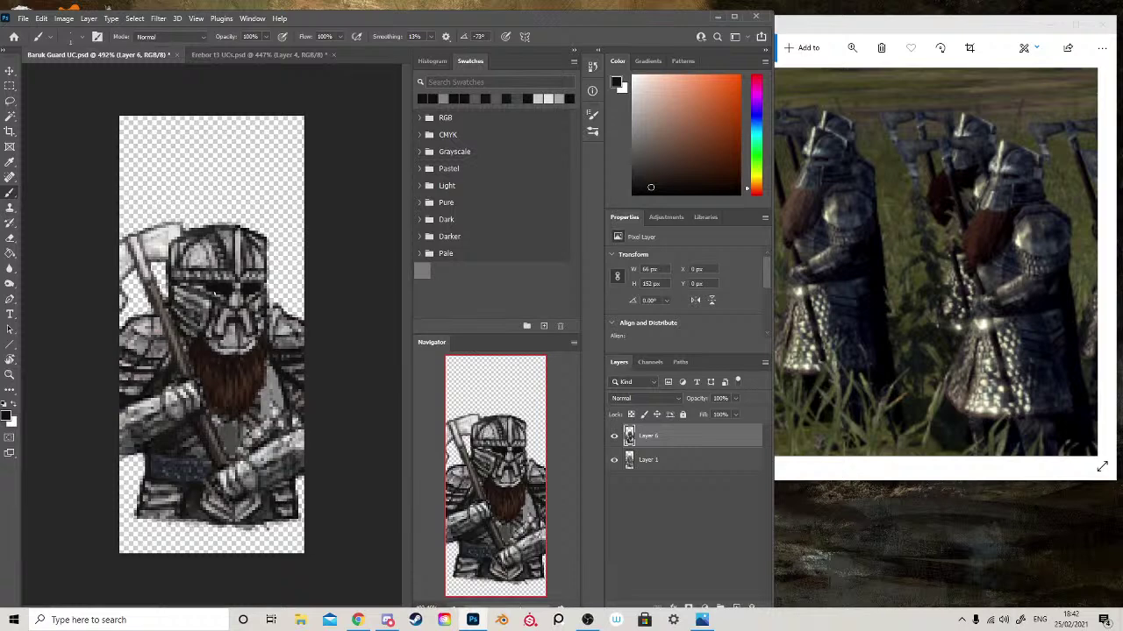
{"action": "left_click", "coordinate": [225, 289], "text": "alt"}
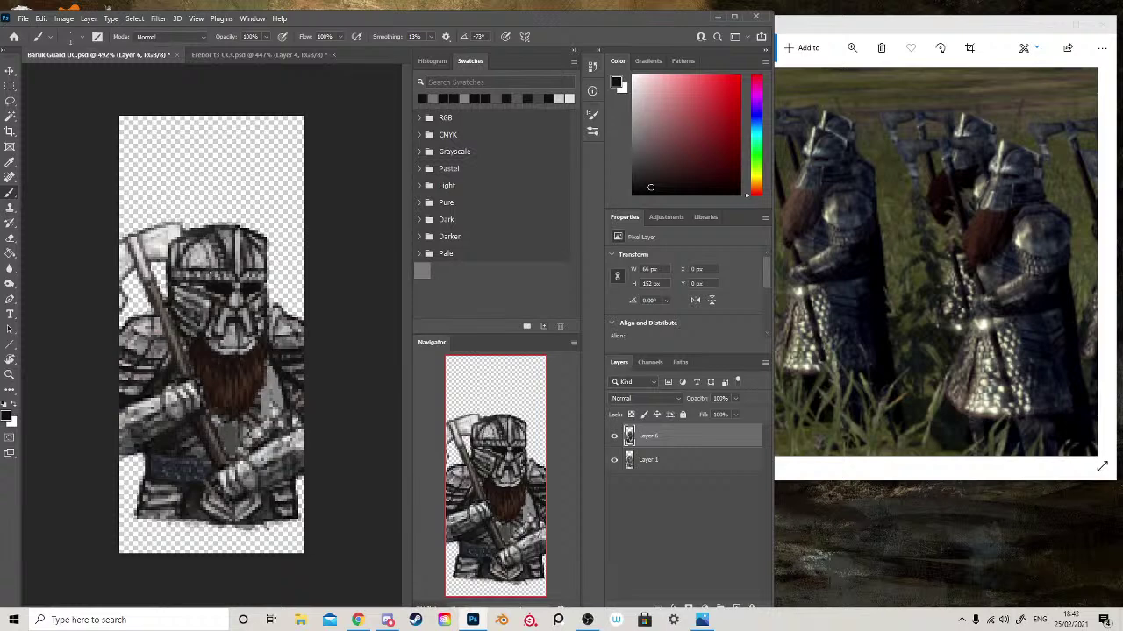
{"action": "key", "text": "ctrl+s"}
- Shade the right half of the helmet dome just above the brow band with near-black sampled from the eye slit
{"action": "left_click", "coordinate": [223, 284], "text": "alt"}
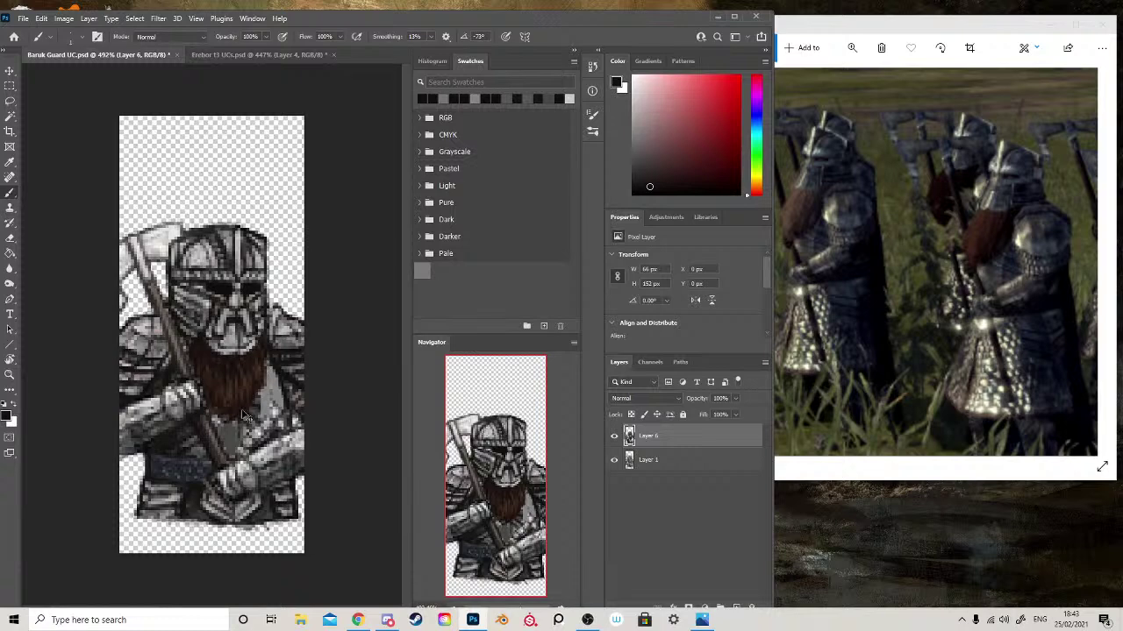
{"action": "left_click", "coordinate": [228, 292], "text": "alt"}
{"action": "left_click_drag", "start_coordinate": [247, 257], "coordinate": [247, 267]}
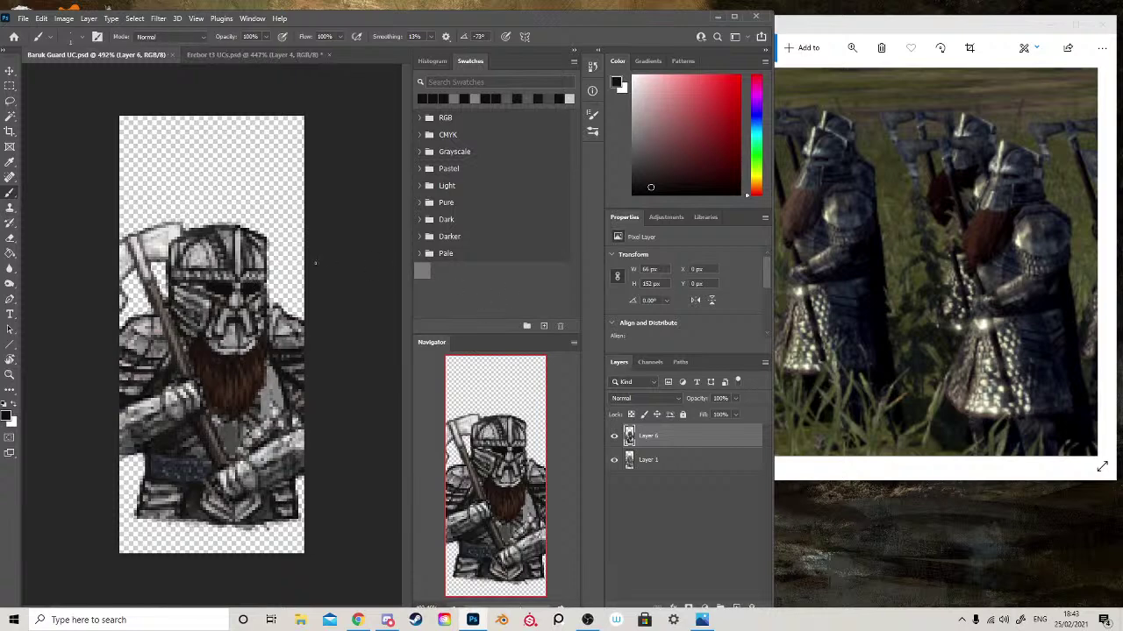
- Darken the left eye slit and the upper axe shaft's edge with near-black sampled from the slit
{"action": "left_click", "coordinate": [260, 370], "text": "alt"}
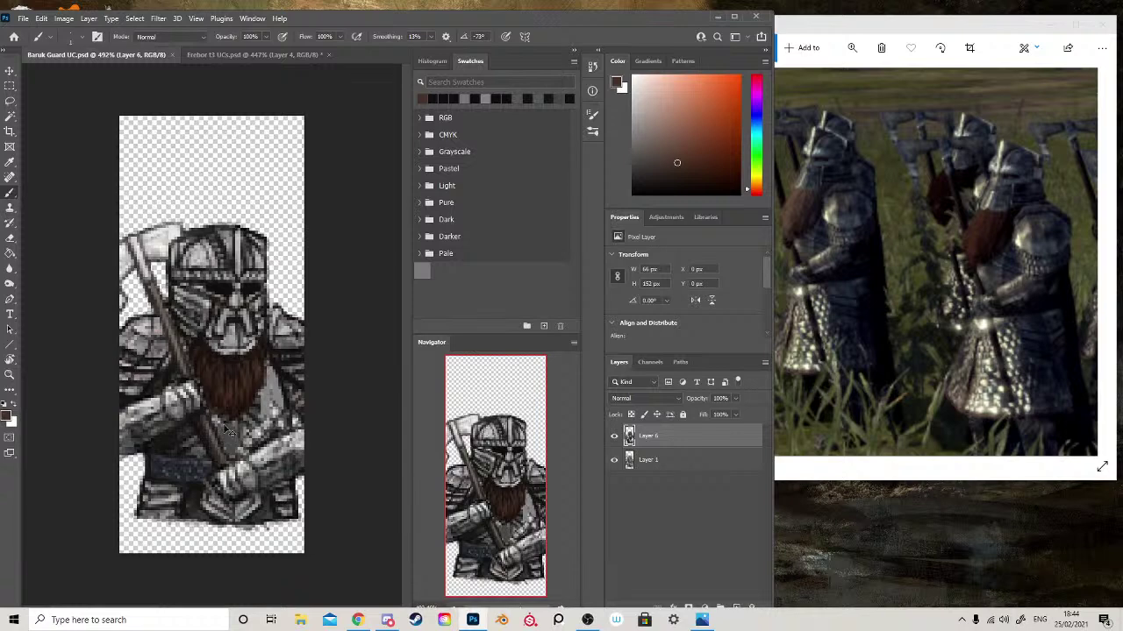
{"action": "left_click", "coordinate": [227, 285], "text": "alt"}
{"action": "left_click", "coordinate": [215, 286]}
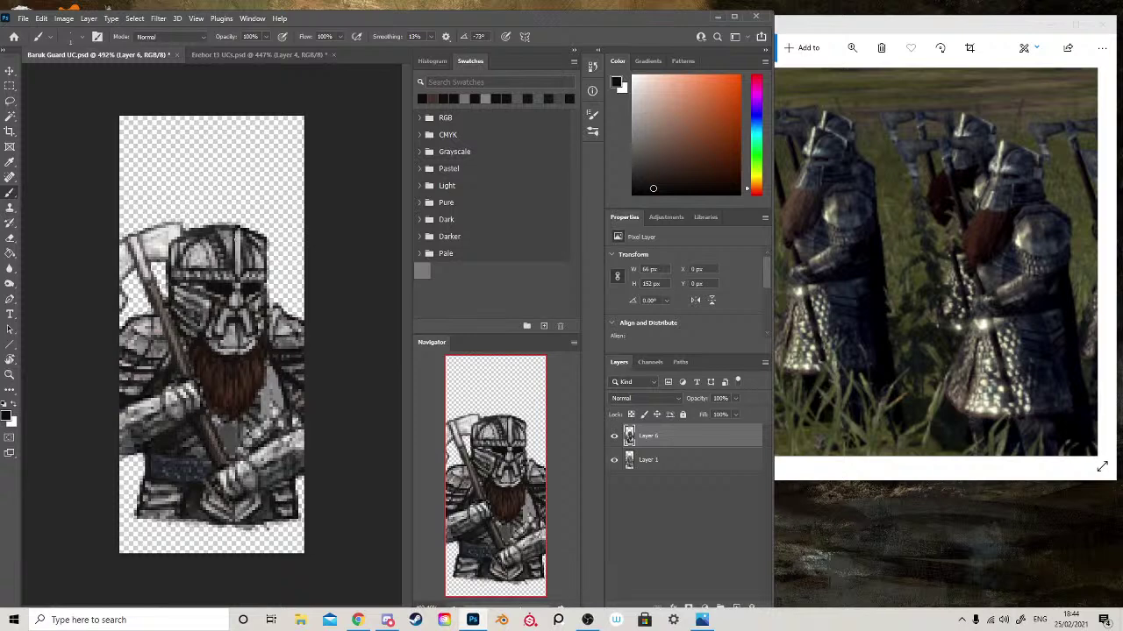
{"action": "mouse_move", "coordinate": [149, 305]}
{"action": "left_mouse_down"}
{"action": "mouse_move", "coordinate": [168, 351]}
{"action": "mouse_move", "coordinate": [161, 331]}
{"action": "left_mouse_up"}
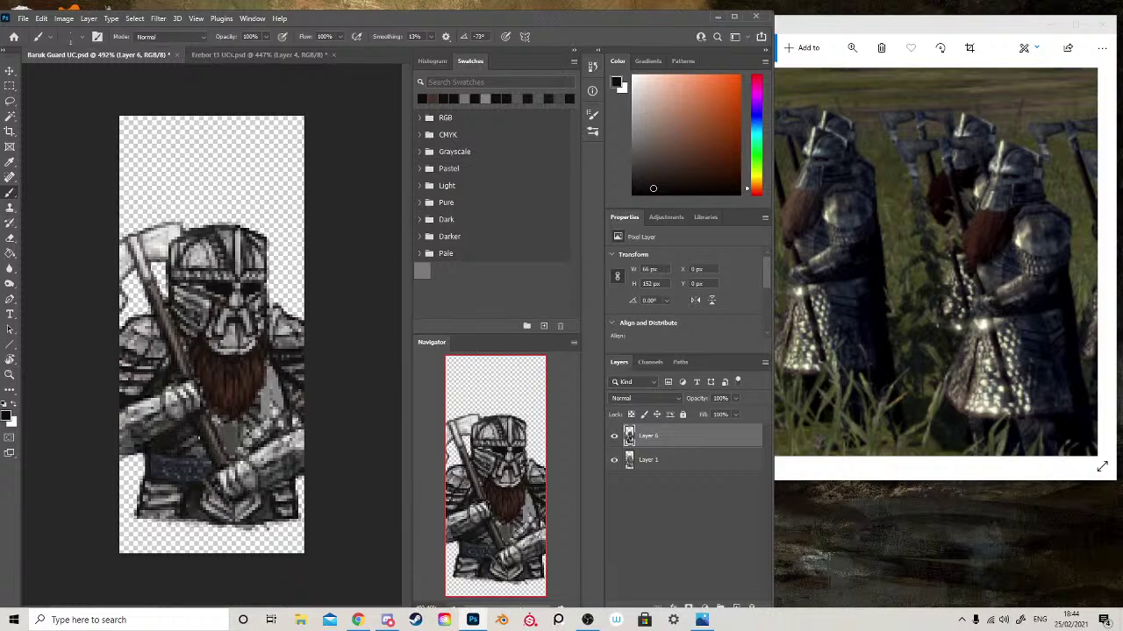
- Paint dark strokes across the torso beneath the beard on both sides of the axe shaft, using tones sampled from the belly armour
{"action": "left_click", "coordinate": [195, 430], "text": "alt"}
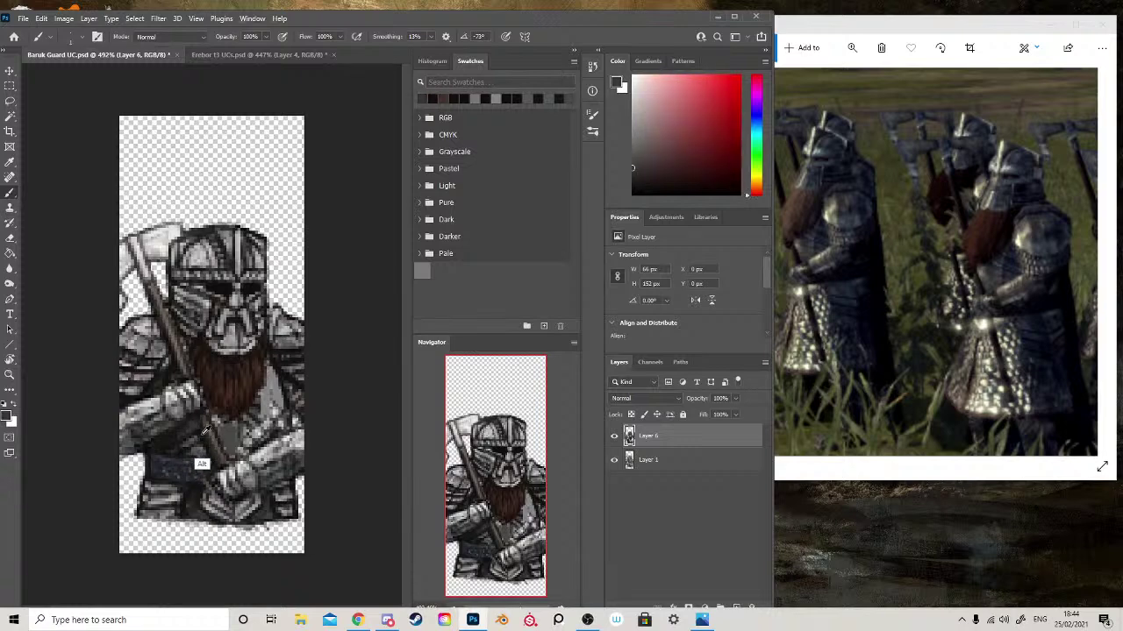
{"action": "left_click", "coordinate": [201, 431], "text": "alt"}
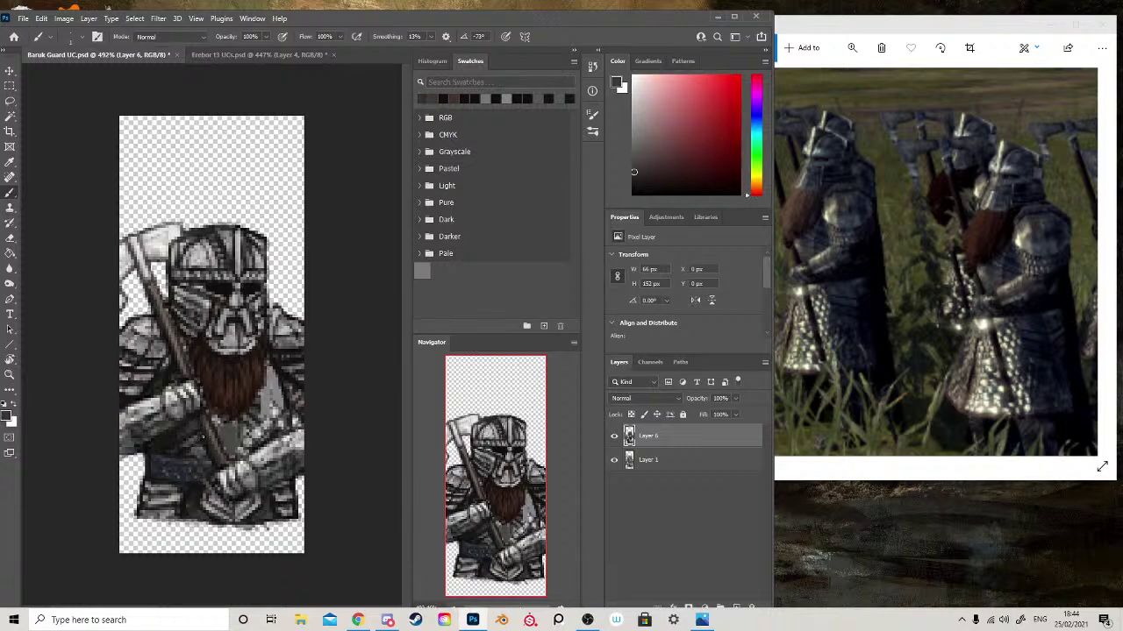
{"action": "left_click", "coordinate": [207, 443], "text": "alt"}
{"action": "left_click", "coordinate": [168, 446], "text": "alt"}
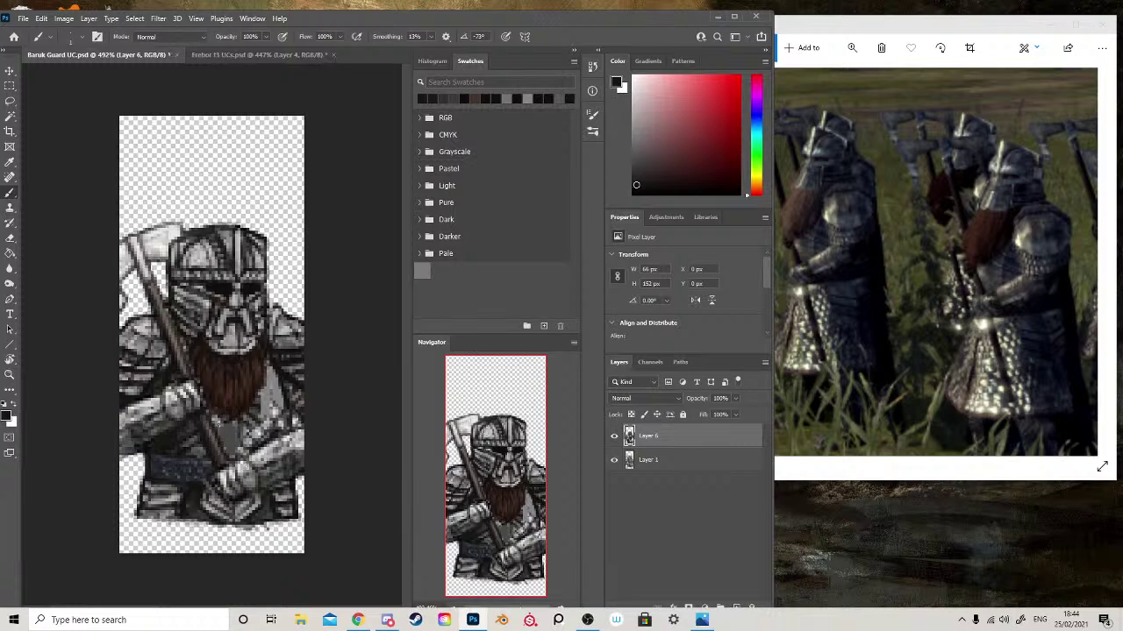
{"action": "left_click_drag", "start_coordinate": [225, 425], "coordinate": [220, 441]}
{"action": "left_click_drag", "start_coordinate": [207, 442], "coordinate": [200, 459]}
{"action": "mouse_move", "coordinate": [235, 426]}
{"action": "left_mouse_down"}
{"action": "mouse_move", "coordinate": [239, 453]}
{"action": "mouse_move", "coordinate": [250, 452]}
{"action": "left_mouse_up"}
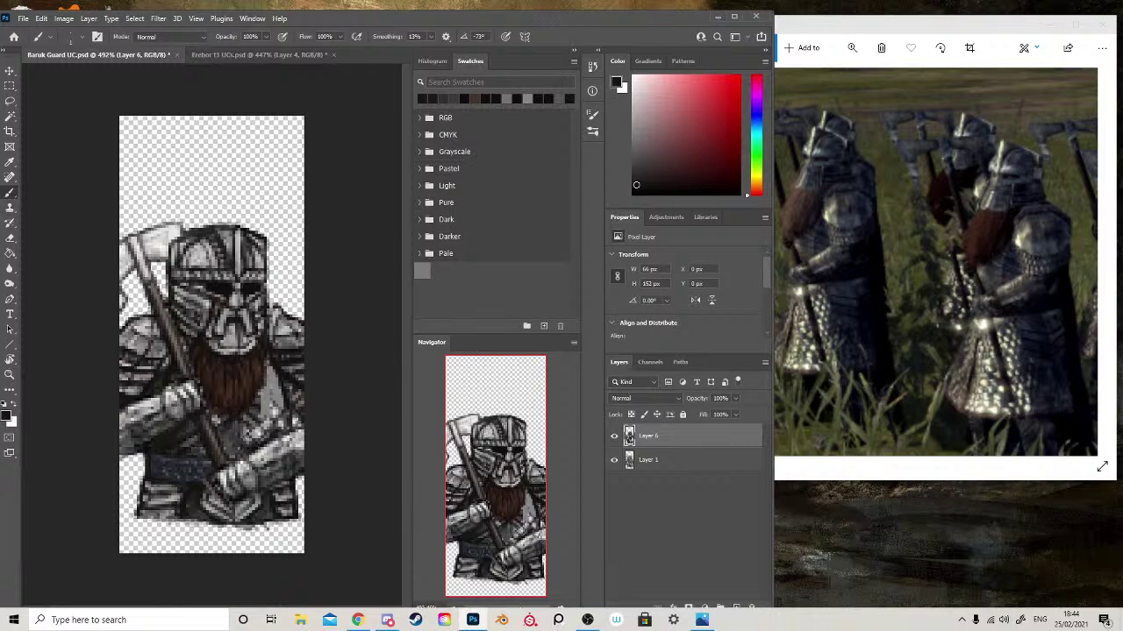
- Paint over the remaining mail right of the beard as a smooth grey chest plate with near-black shading strokes
{"action": "left_click", "coordinate": [254, 448], "text": "alt"}
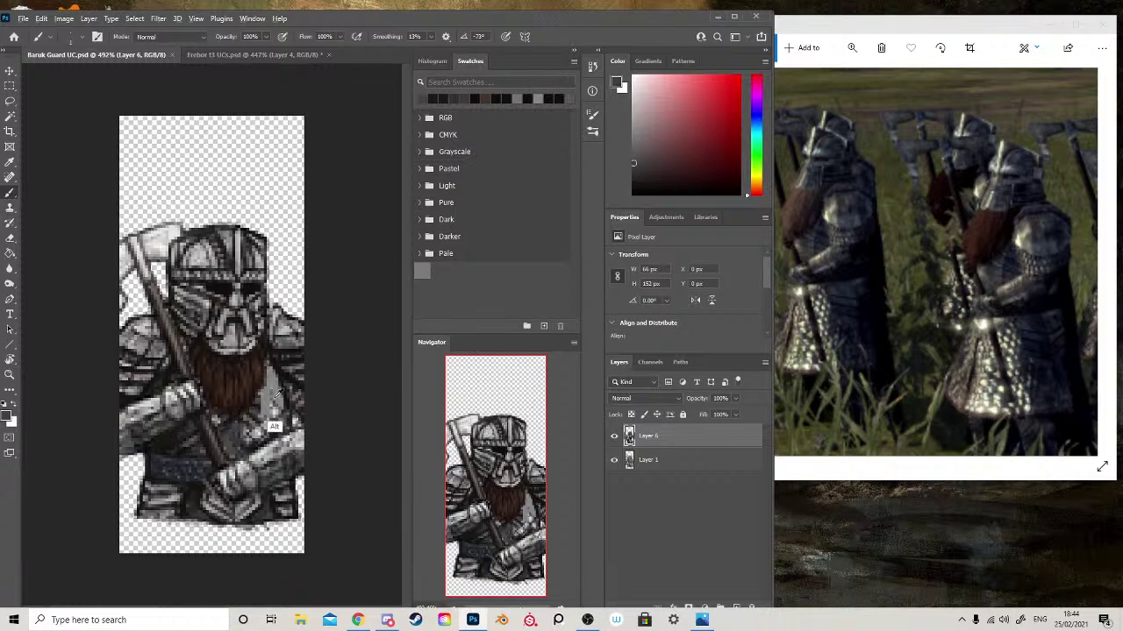
{"action": "mouse_move", "coordinate": [260, 397]}
{"action": "left_mouse_down"}
{"action": "mouse_move", "coordinate": [275, 418]}
{"action": "mouse_move", "coordinate": [249, 434]}
{"action": "mouse_move", "coordinate": [252, 446]}
{"action": "left_mouse_up"}
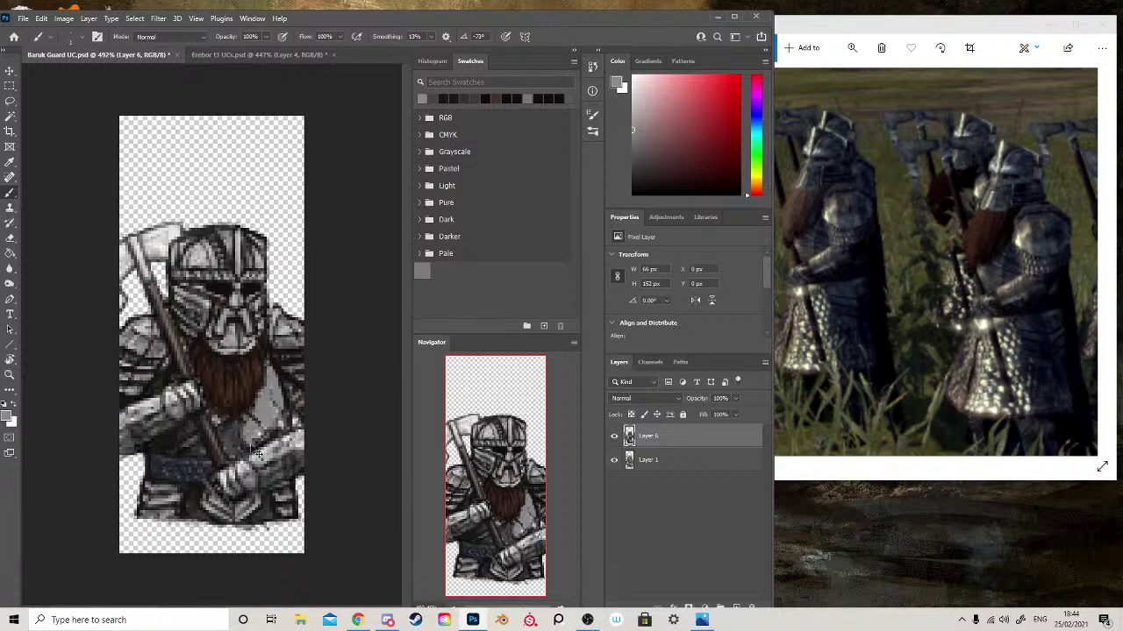
{"action": "key", "text": "alt"}
{"action": "left_click", "coordinate": [282, 362], "text": "alt"}
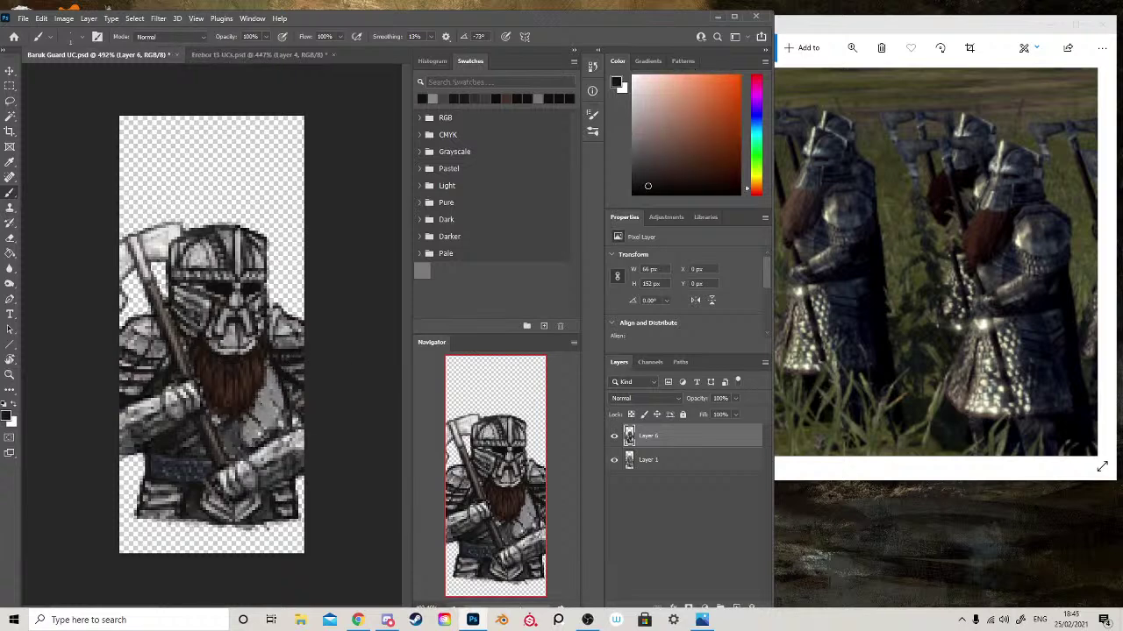
{"action": "mouse_move", "coordinate": [261, 406]}
{"action": "left_mouse_down"}
{"action": "mouse_move", "coordinate": [281, 425]}
{"action": "mouse_move", "coordinate": [247, 423]}
{"action": "mouse_move", "coordinate": [280, 421]}
{"action": "mouse_move", "coordinate": [279, 396]}
{"action": "mouse_move", "coordinate": [286, 423]}
{"action": "mouse_move", "coordinate": [256, 444]}
{"action": "mouse_move", "coordinate": [236, 432]}
{"action": "mouse_move", "coordinate": [246, 434]}
{"action": "left_mouse_up"}
- Darken the chest plate with grey tones sampled from the torso, and undo the last stroke above the right forearm
{"action": "left_click", "coordinate": [280, 387], "text": "alt"}
{"action": "left_click", "coordinate": [230, 437], "text": "alt"}
{"action": "left_click", "coordinate": [239, 436], "text": "alt"}
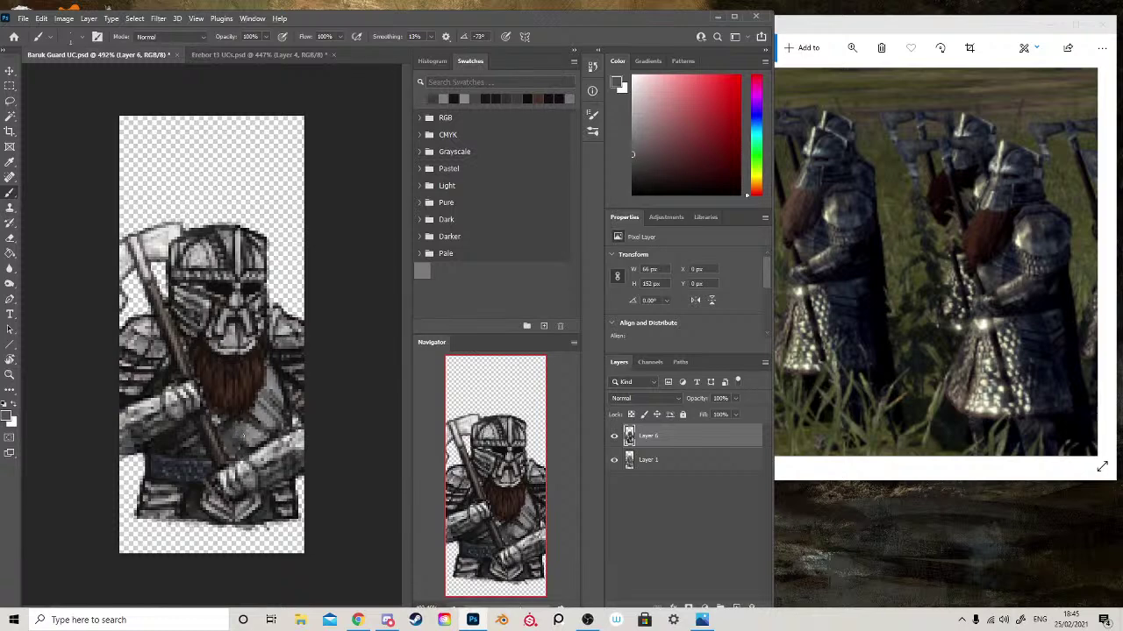
{"action": "left_click_drag", "start_coordinate": [272, 436], "coordinate": [256, 445]}
{"action": "key", "text": "ctrl+z"}
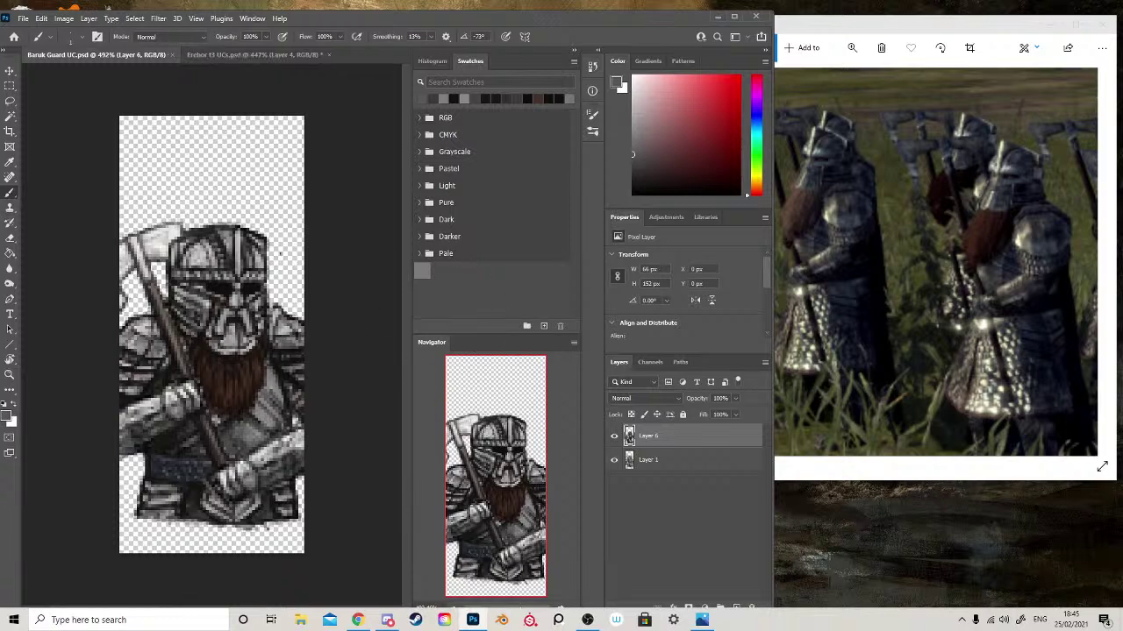
- Dab the right side of the helmet's eye slit with near-black sampled from the slit
{"action": "left_click", "coordinate": [251, 284], "text": "alt"}
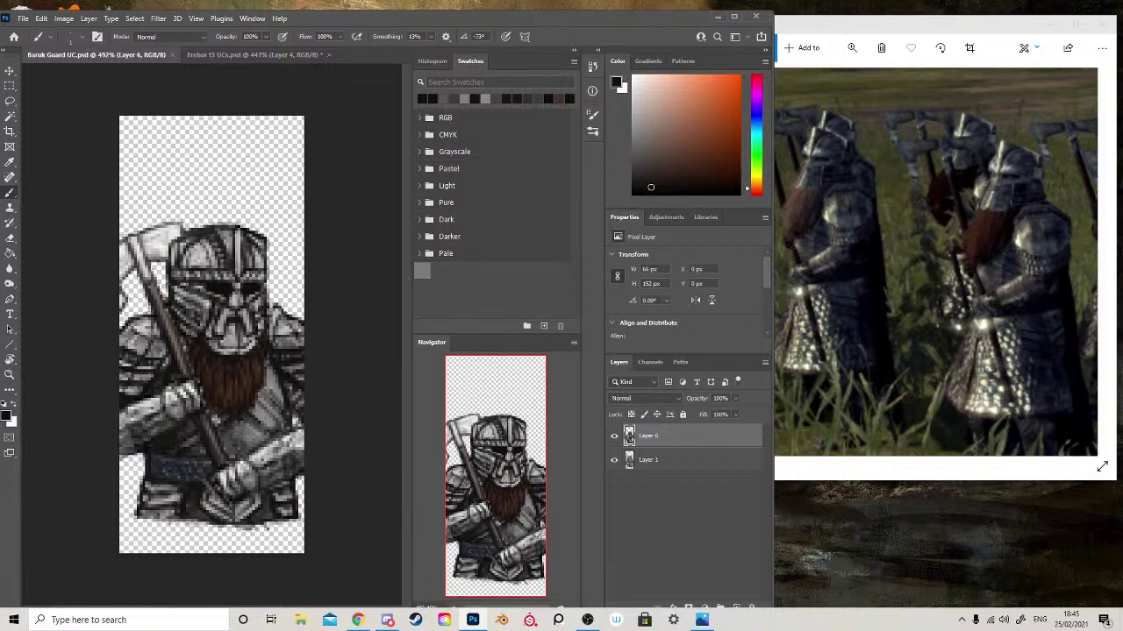
{"action": "left_click", "coordinate": [257, 285]}
{"action": "left_click", "coordinate": [226, 282], "text": "alt"}
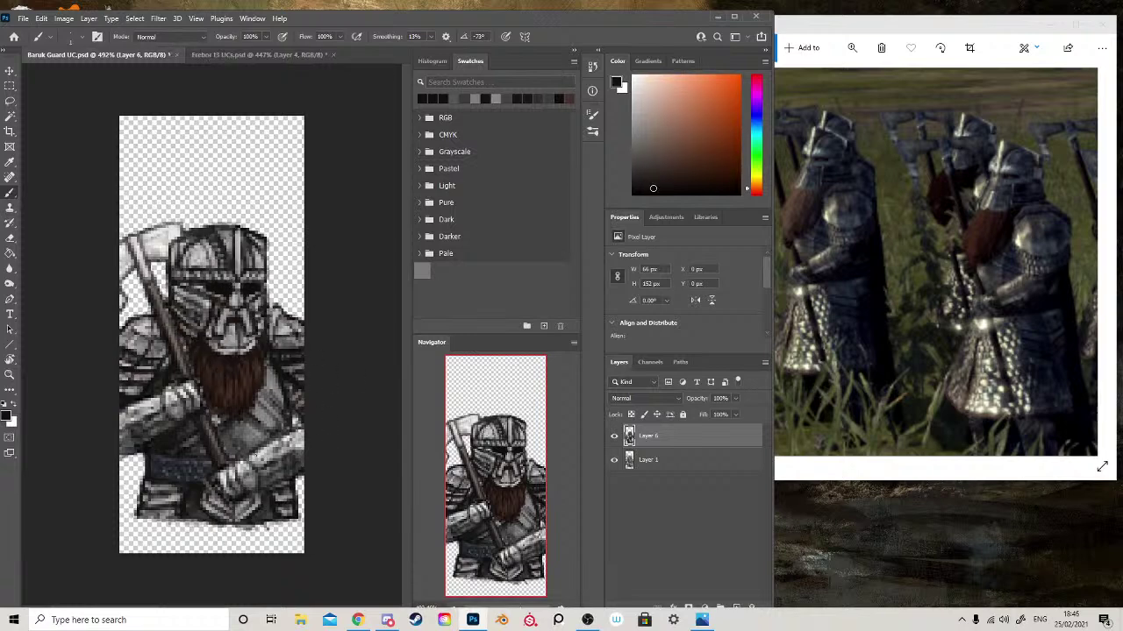
- Shade the chest plate's lower edge and the beard's right and lower edges with near-black strokes, saving the file along the way
{"action": "mouse_move", "coordinate": [247, 449]}
{"action": "left_mouse_down"}
{"action": "mouse_move", "coordinate": [277, 440]}
{"action": "mouse_move", "coordinate": [278, 390]}
{"action": "mouse_move", "coordinate": [282, 428]}
{"action": "mouse_move", "coordinate": [267, 433]}
{"action": "left_mouse_up"}
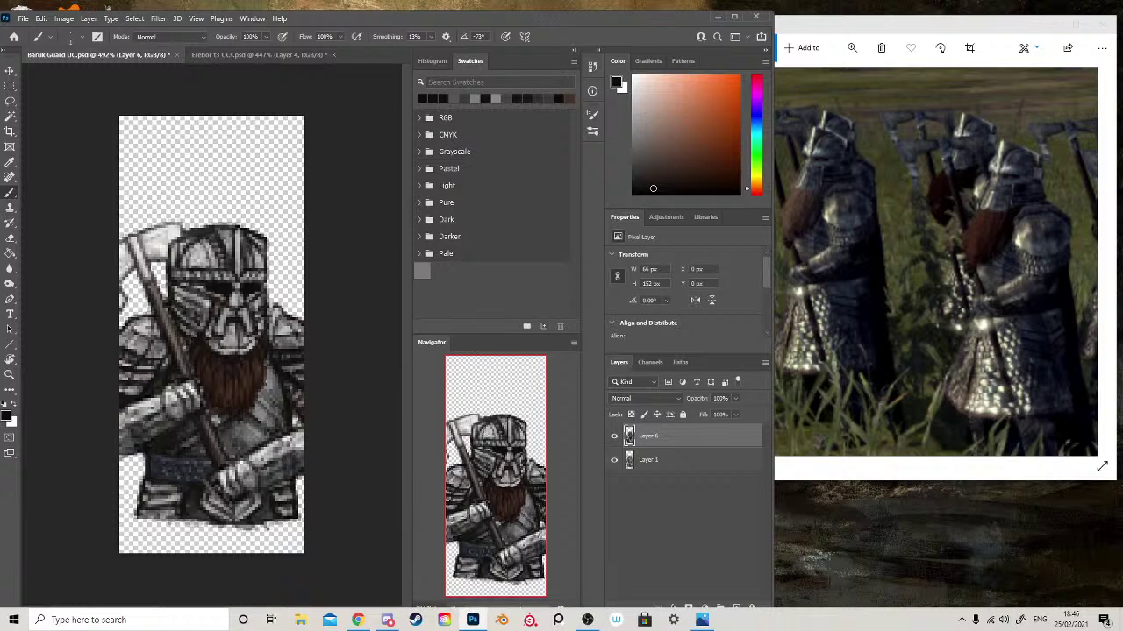
{"action": "mouse_move", "coordinate": [263, 379]}
{"action": "left_mouse_down"}
{"action": "mouse_move", "coordinate": [265, 395]}
{"action": "mouse_move", "coordinate": [267, 358]}
{"action": "left_mouse_up"}
{"action": "mouse_move", "coordinate": [258, 399]}
{"action": "left_mouse_down"}
{"action": "mouse_move", "coordinate": [260, 417]}
{"action": "mouse_move", "coordinate": [212, 433]}
{"action": "left_mouse_up"}
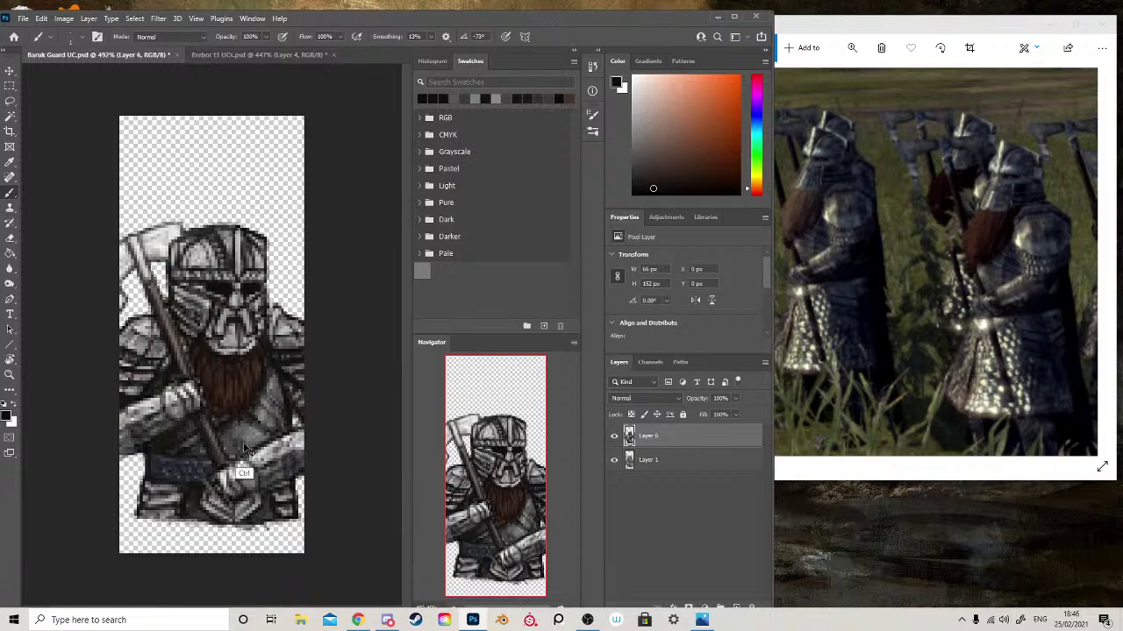
{"action": "key", "text": "ctrl+s"}
{"action": "left_click_drag", "start_coordinate": [215, 419], "coordinate": [250, 375]}
- Dab highlights on the mouth guard, faceplate and helmet dome with light grey sampled from the axe blade, and undo the last dabs
{"action": "key", "text": "alt"}
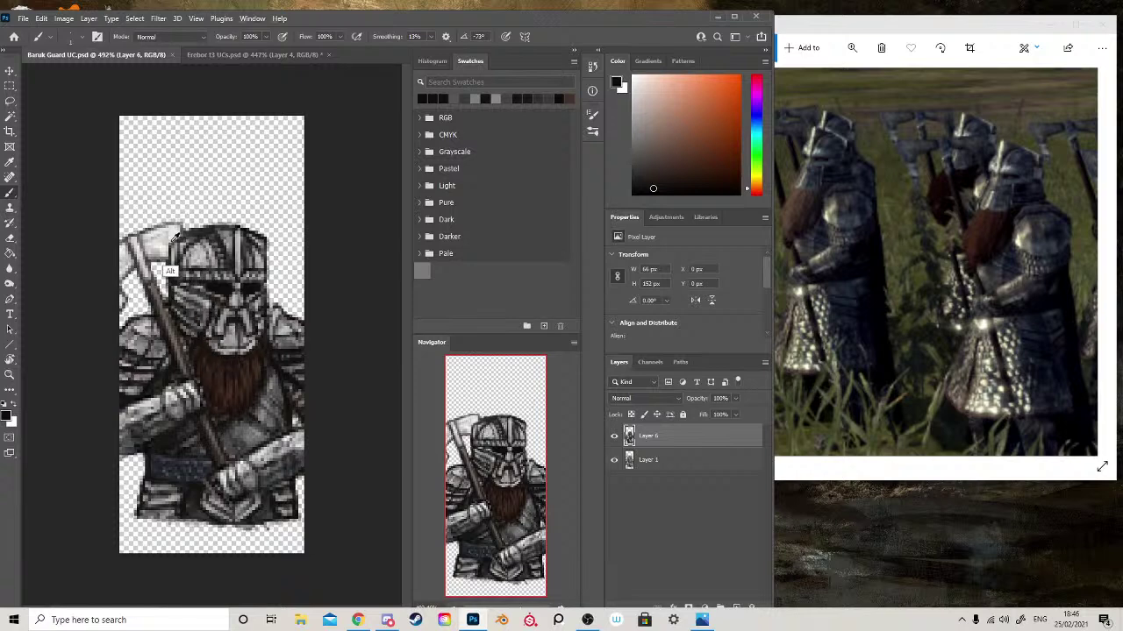
{"action": "left_click", "coordinate": [174, 255], "text": "alt"}
{"action": "left_click", "coordinate": [249, 346]}
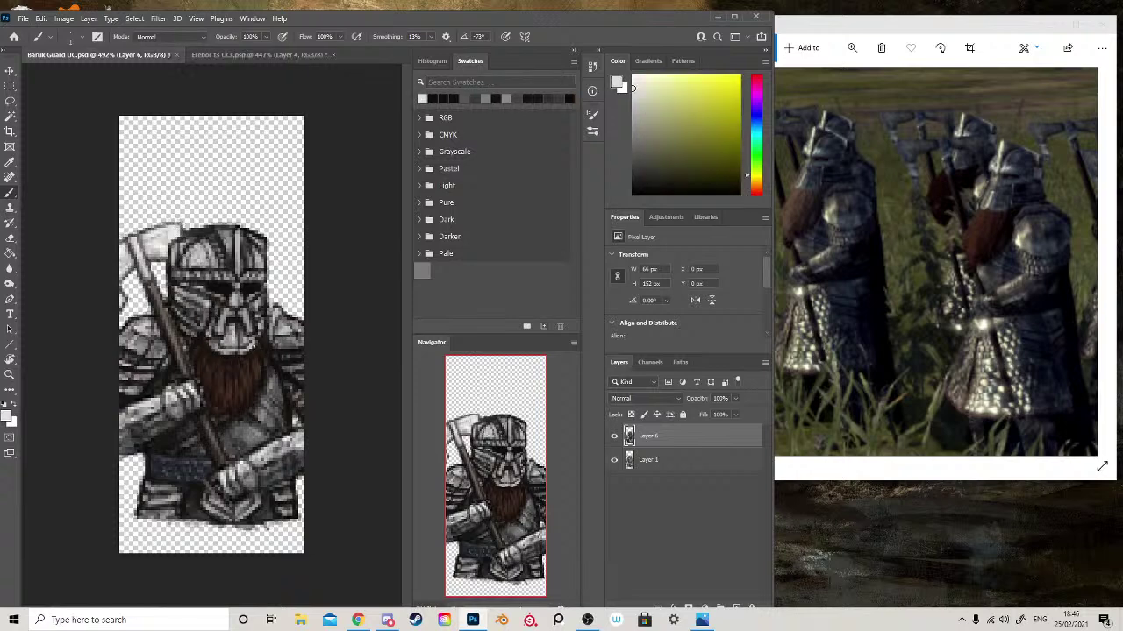
{"action": "left_click", "coordinate": [246, 320]}
{"action": "left_click", "coordinate": [261, 262]}
{"action": "key", "text": "ctrl+z"}
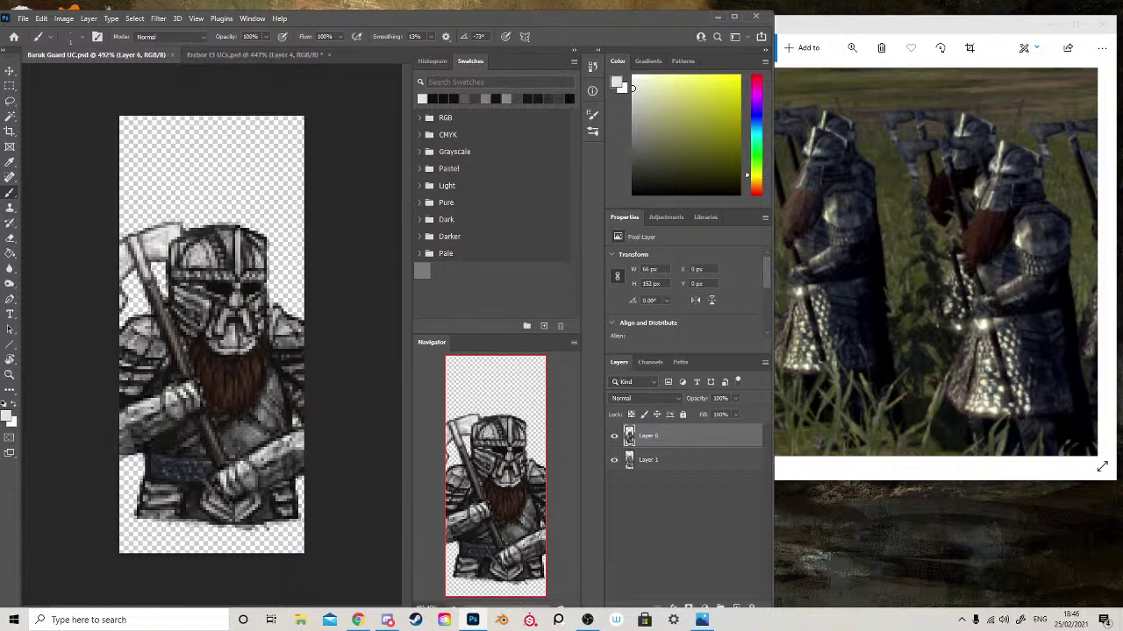
{"action": "key", "text": "ctrl+z"}
- Paint highlights on the chest plate beside and below the beard, using the axe blade's light grey and a grey sampled from the helmet
{"action": "left_click_drag", "start_coordinate": [260, 420], "coordinate": [272, 383]}
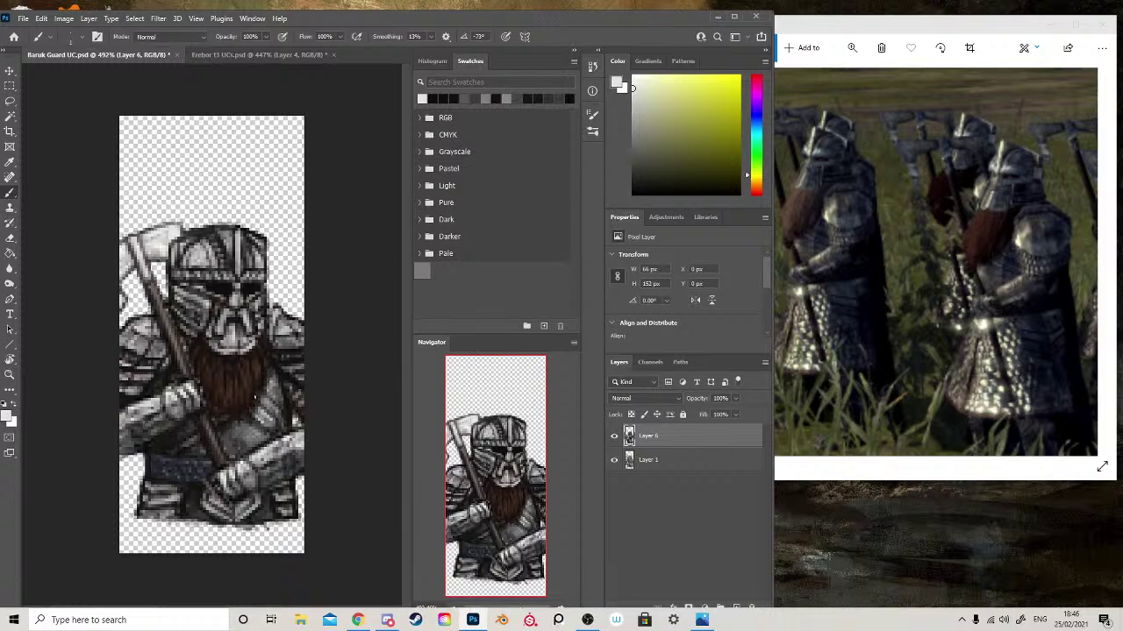
{"action": "left_click_drag", "start_coordinate": [271, 376], "coordinate": [272, 368]}
{"action": "mouse_move", "coordinate": [254, 424]}
{"action": "left_mouse_down"}
{"action": "mouse_move", "coordinate": [243, 444]}
{"action": "mouse_move", "coordinate": [250, 419]}
{"action": "left_mouse_up"}
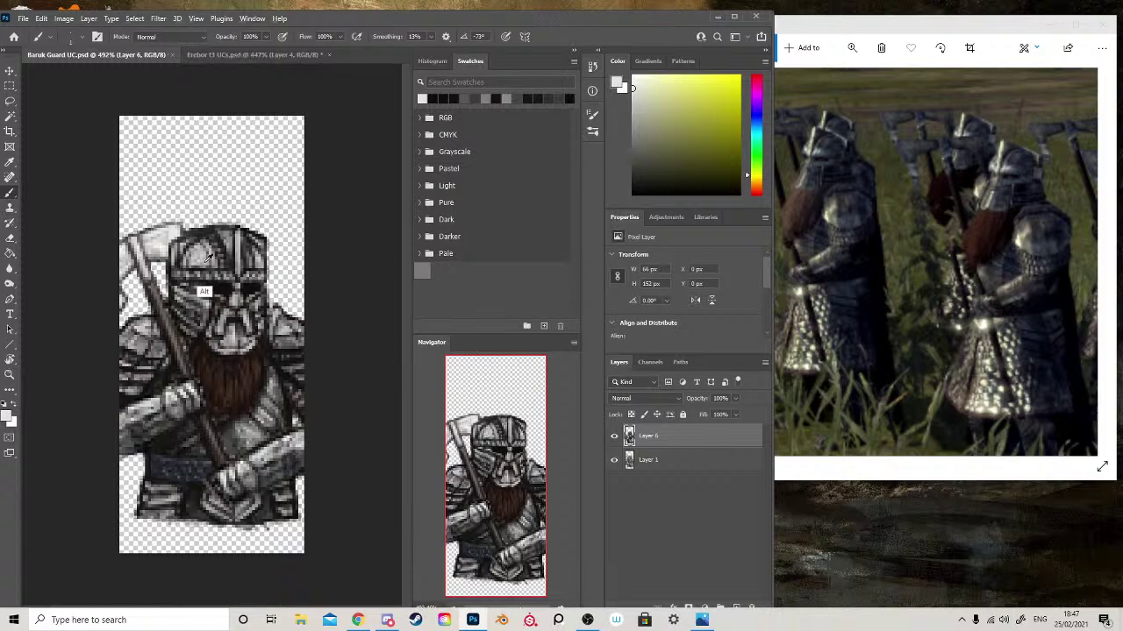
{"action": "left_click", "coordinate": [201, 290], "text": "alt"}
{"action": "mouse_move", "coordinate": [242, 425]}
{"action": "left_mouse_down"}
{"action": "mouse_move", "coordinate": [249, 439]}
{"action": "mouse_move", "coordinate": [235, 446]}
{"action": "left_mouse_up"}
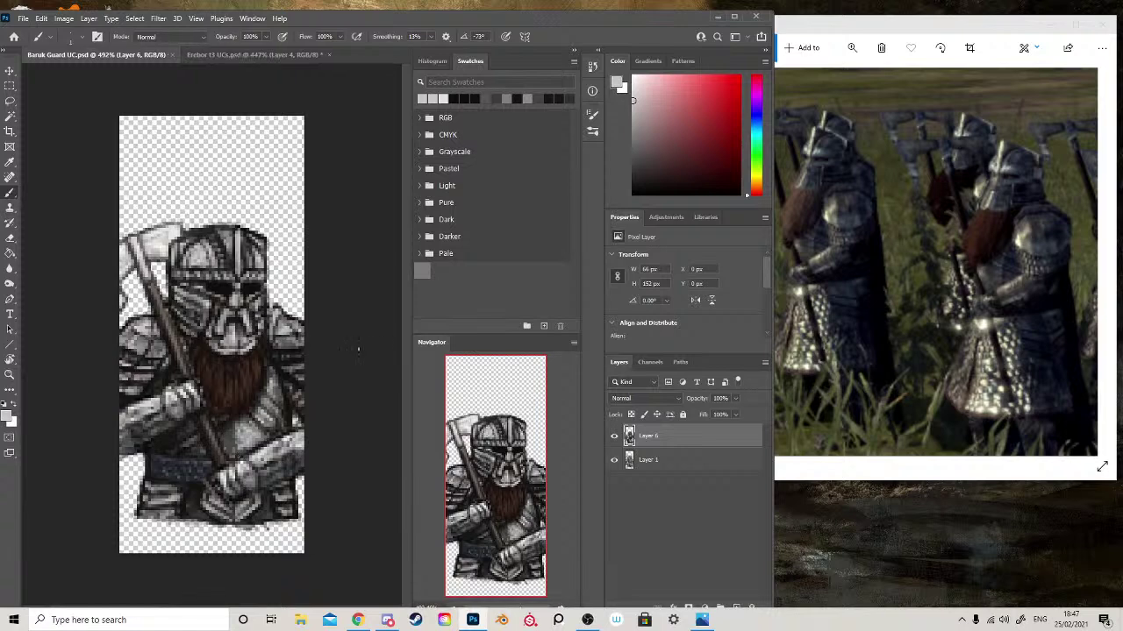
- Dab near-black sampled from the faceplate along the mouth guard's centre and lower edge, saving the file along the way
{"action": "left_click", "coordinate": [219, 315], "text": "alt"}
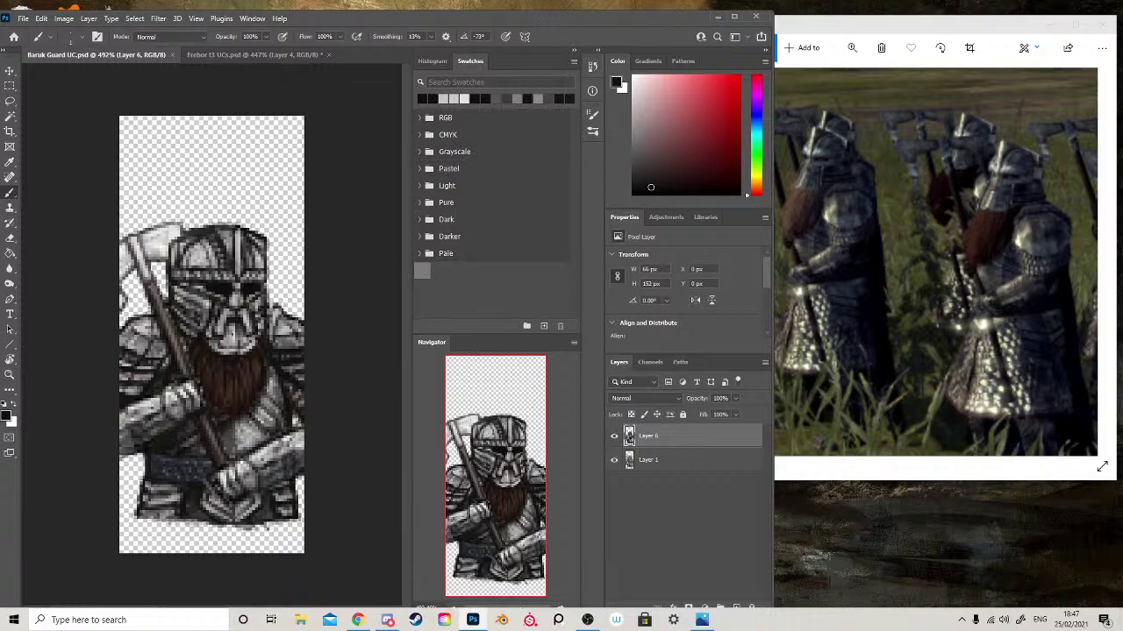
{"action": "left_click", "coordinate": [240, 353]}
{"action": "key", "text": "ctrl+s"}
{"action": "left_click", "coordinate": [237, 333]}
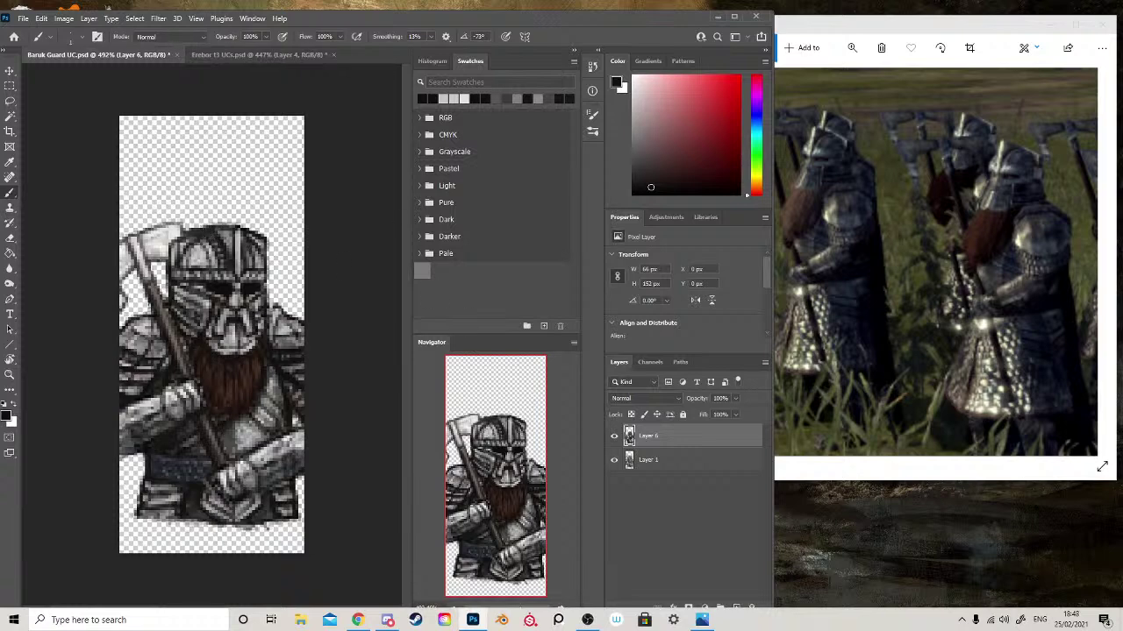
- Darken both shoulder plates and draw near-black groove lines across the chest plate below and beside the beard
{"action": "left_click_drag", "start_coordinate": [143, 314], "coordinate": [154, 313]}
{"action": "left_click", "coordinate": [282, 320]}
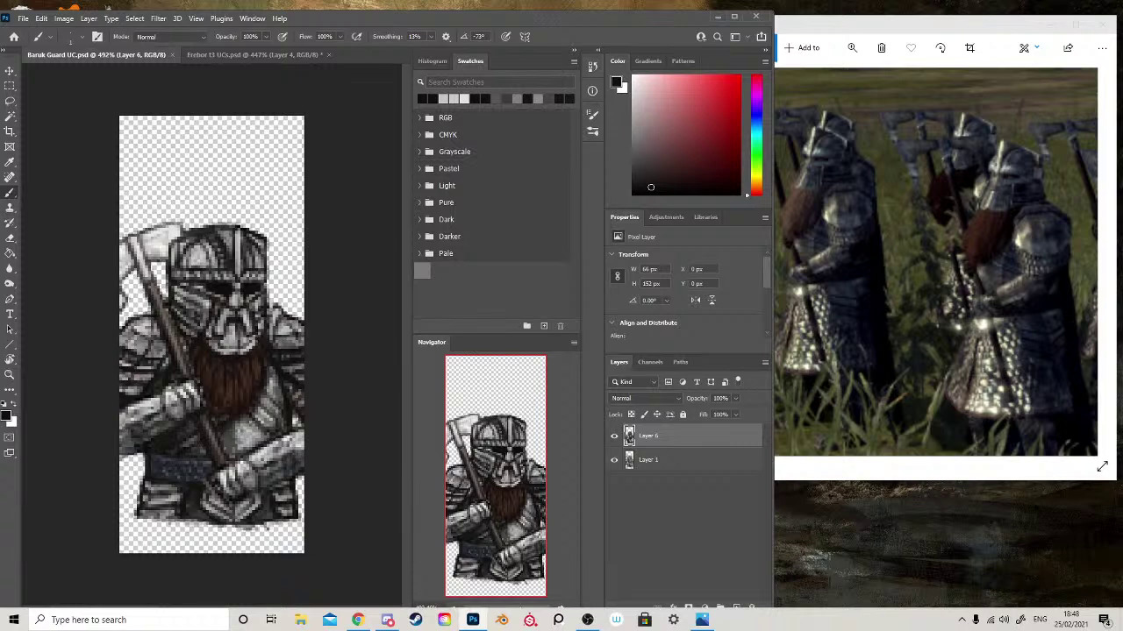
{"action": "left_click_drag", "start_coordinate": [234, 447], "coordinate": [245, 431]}
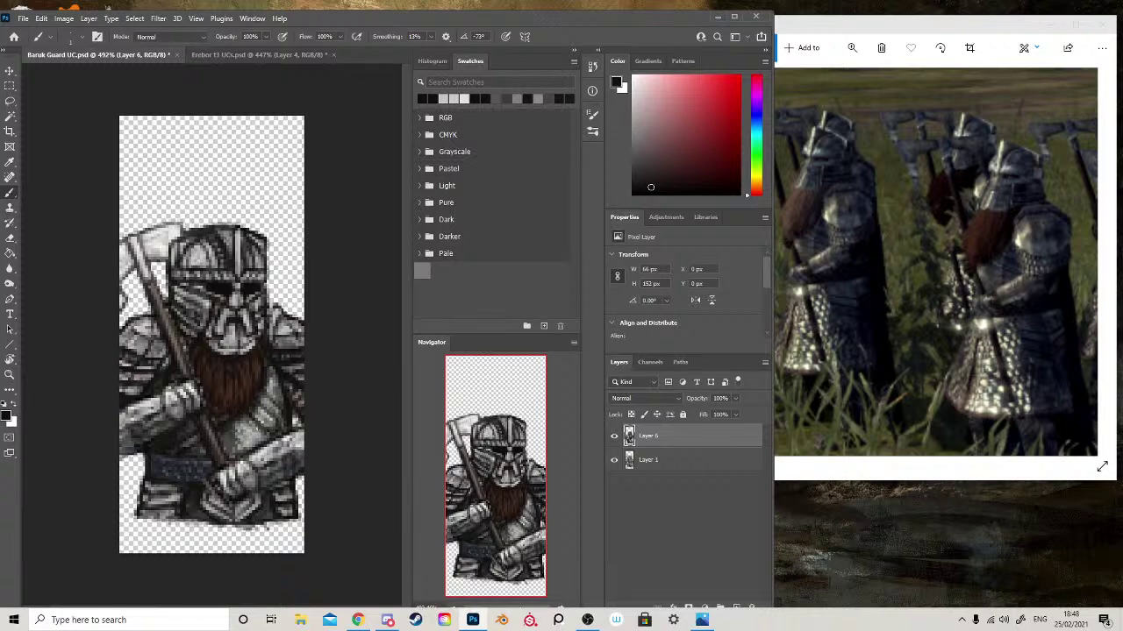
{"action": "mouse_move", "coordinate": [245, 416]}
{"action": "left_mouse_down"}
{"action": "mouse_move", "coordinate": [269, 435]}
{"action": "mouse_move", "coordinate": [258, 415]}
{"action": "mouse_move", "coordinate": [280, 403]}
{"action": "mouse_move", "coordinate": [263, 403]}
{"action": "mouse_move", "coordinate": [279, 389]}
{"action": "left_mouse_up"}
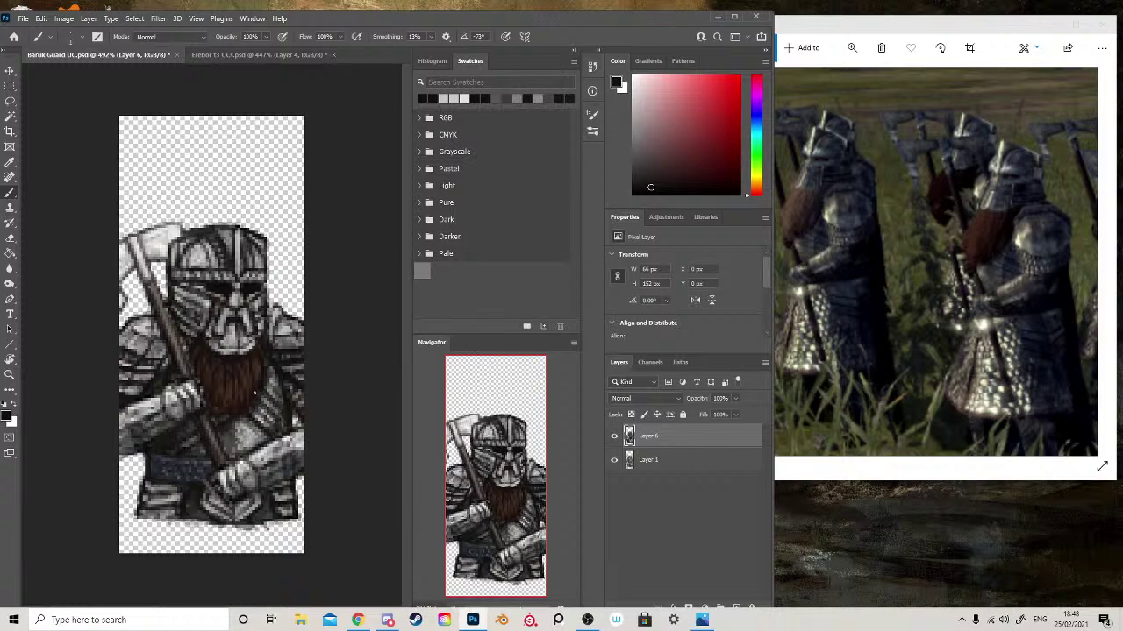
- Dab near-black beside the lower hand and rework the axe handle's end below it, using the eraser on stray pixels
{"action": "left_click", "coordinate": [222, 463]}
{"action": "left_click", "coordinate": [240, 506]}
{"action": "key", "text": "e"}
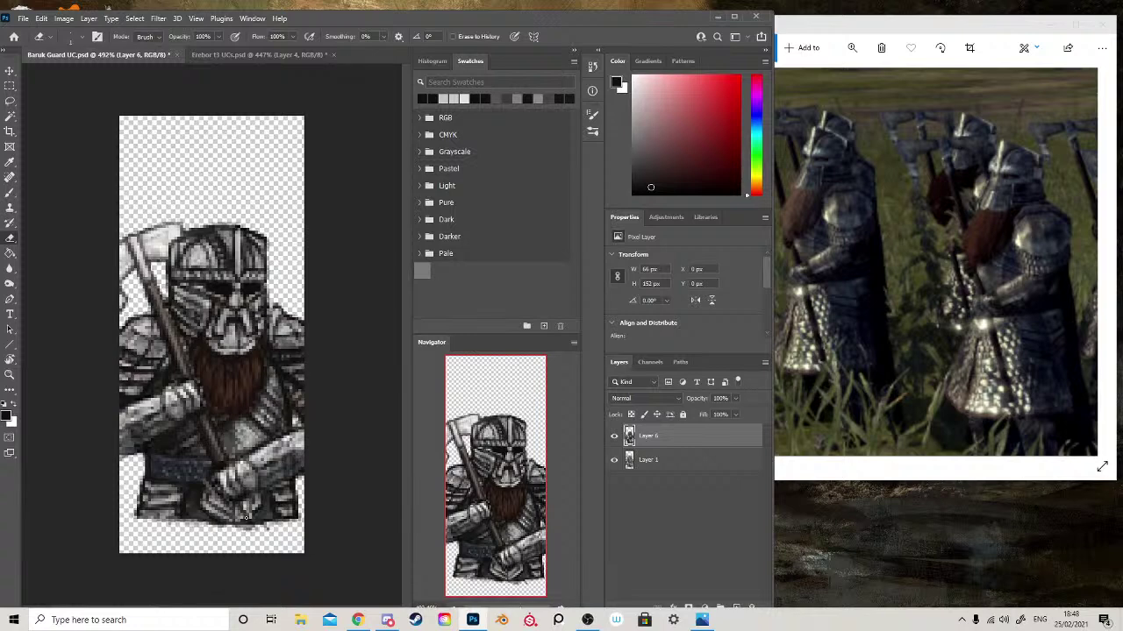
{"action": "mouse_move", "coordinate": [244, 507]}
{"action": "left_mouse_down"}
{"action": "mouse_move", "coordinate": [253, 512]}
{"action": "mouse_move", "coordinate": [234, 503]}
{"action": "left_mouse_up"}
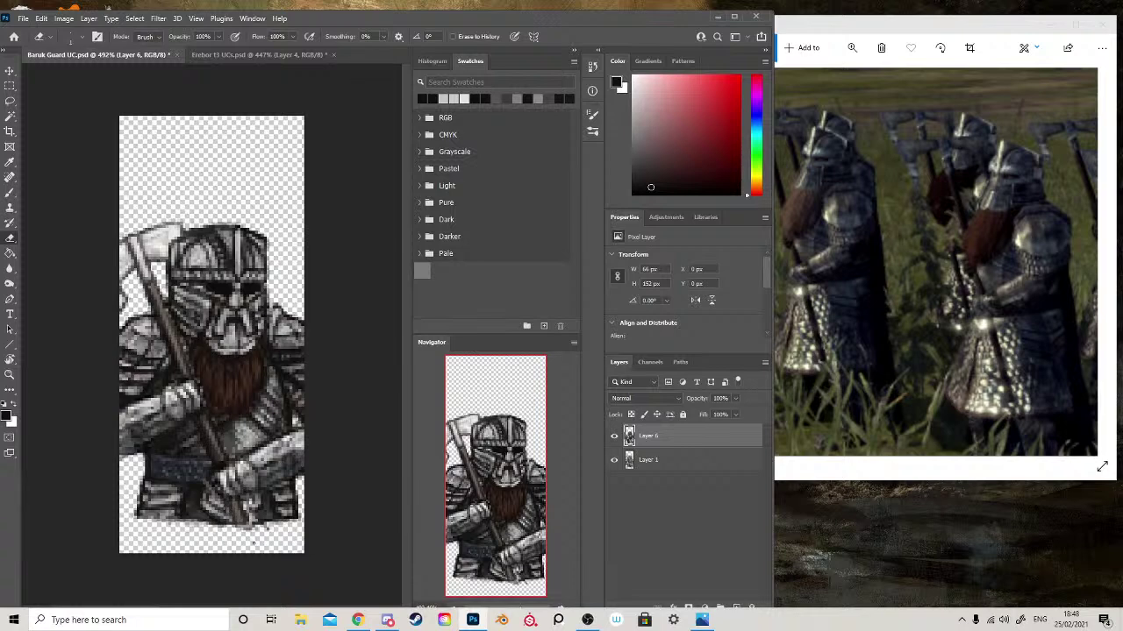
- Retouch the area around the handle's lower end with dark greys sampled from the skirt armour and check the figure at a small size
{"action": "key", "text": "b"}
{"action": "left_click", "coordinate": [262, 515], "text": "alt"}
{"action": "left_click", "coordinate": [256, 518]}
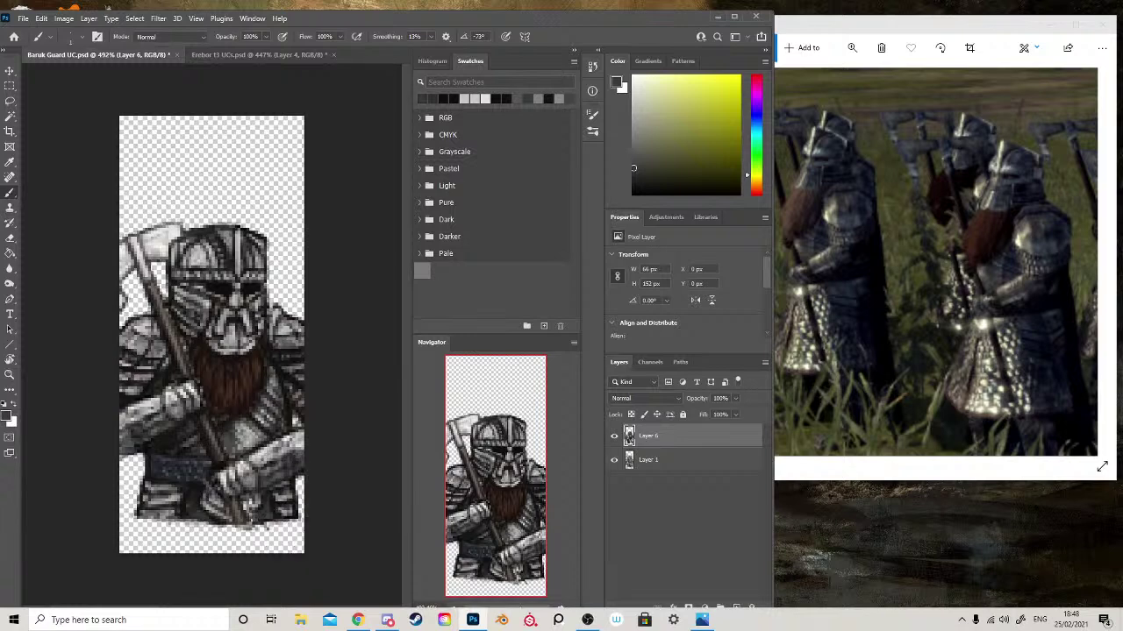
{"action": "left_click", "coordinate": [273, 506], "text": "alt"}
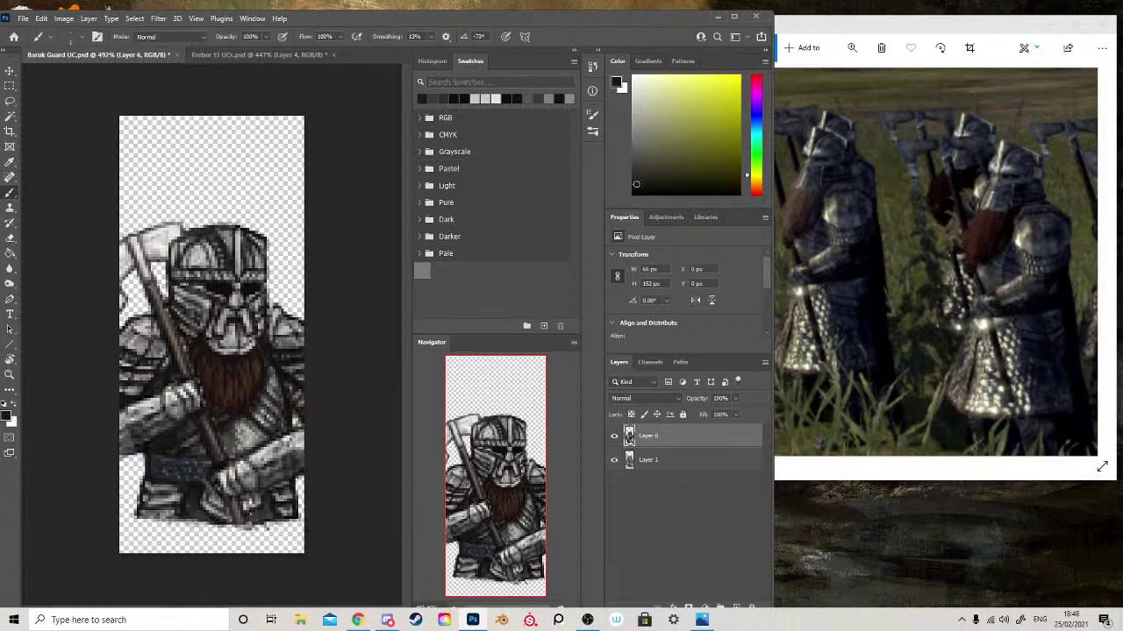
{"action": "left_click", "coordinate": [259, 500]}
{"action": "left_click", "coordinate": [240, 517]}
{"action": "key", "text": "z"}
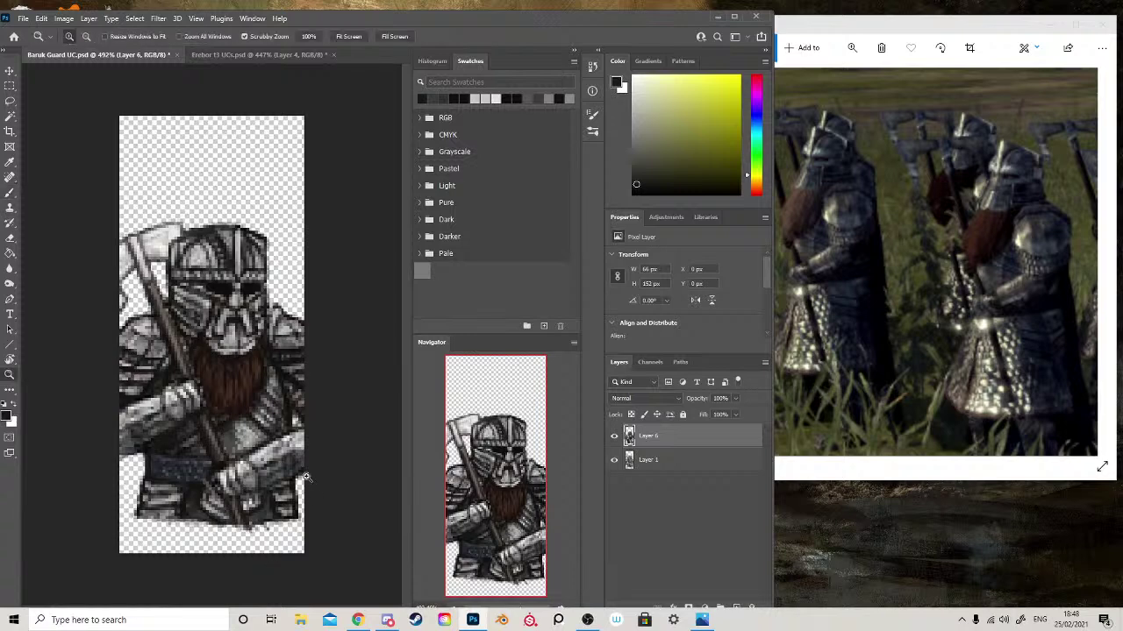
{"action": "left_click", "coordinate": [245, 403], "text": "alt"}
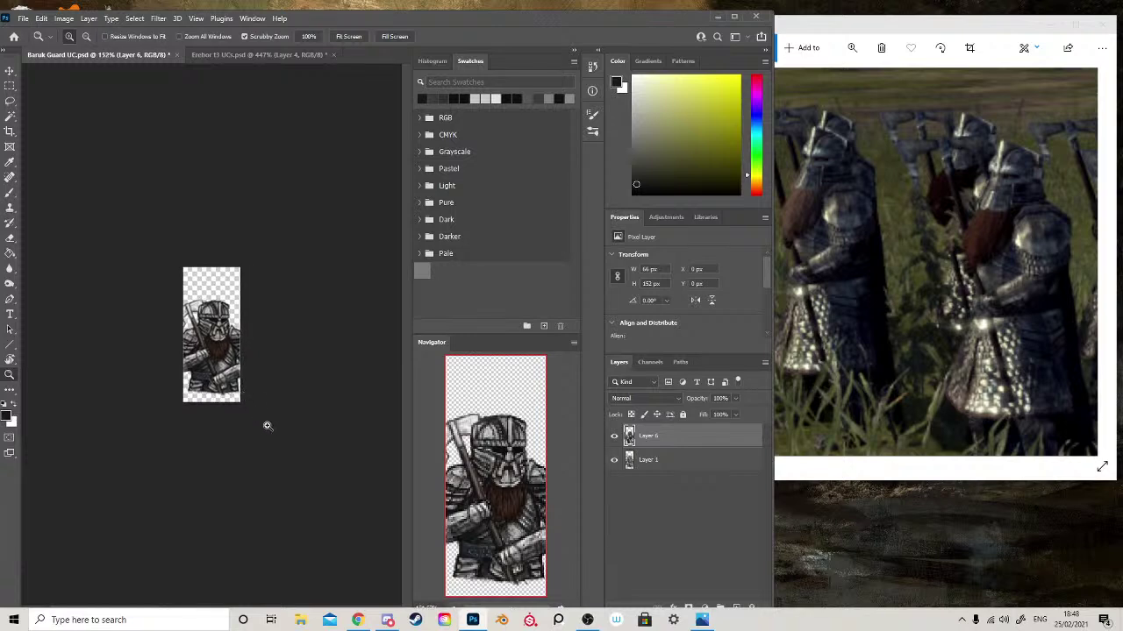
{"action": "left_click", "coordinate": [245, 414]}
{"action": "left_click", "coordinate": [251, 425]}
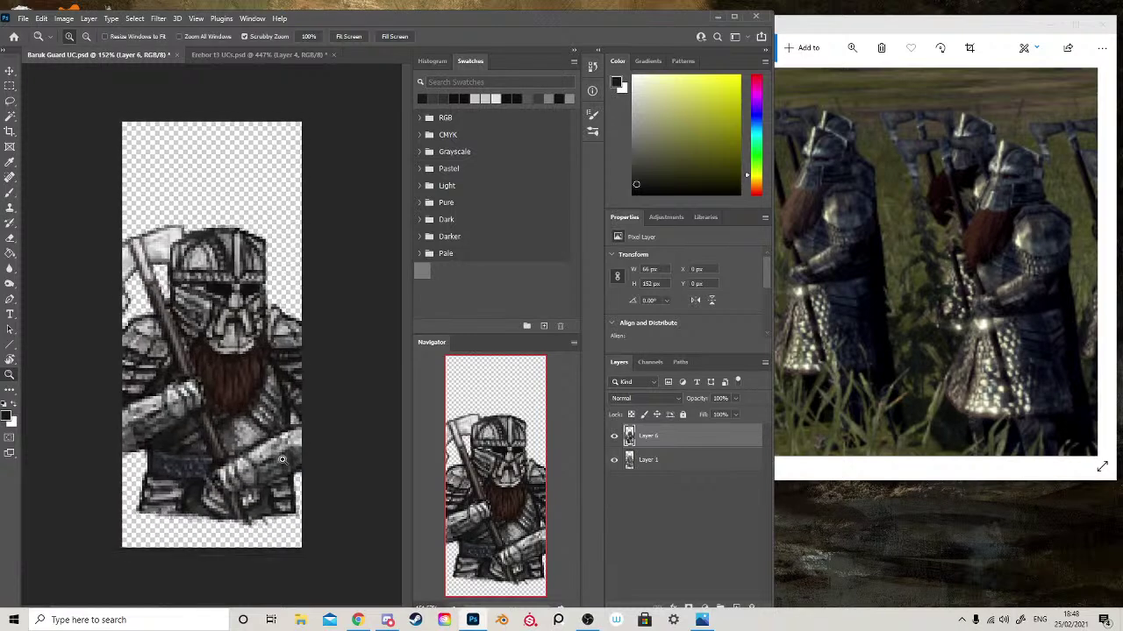
- Repaint the axe handle between the two hands with sampled dark grey-browns and edge it with near-black
{"action": "key", "text": "b"}
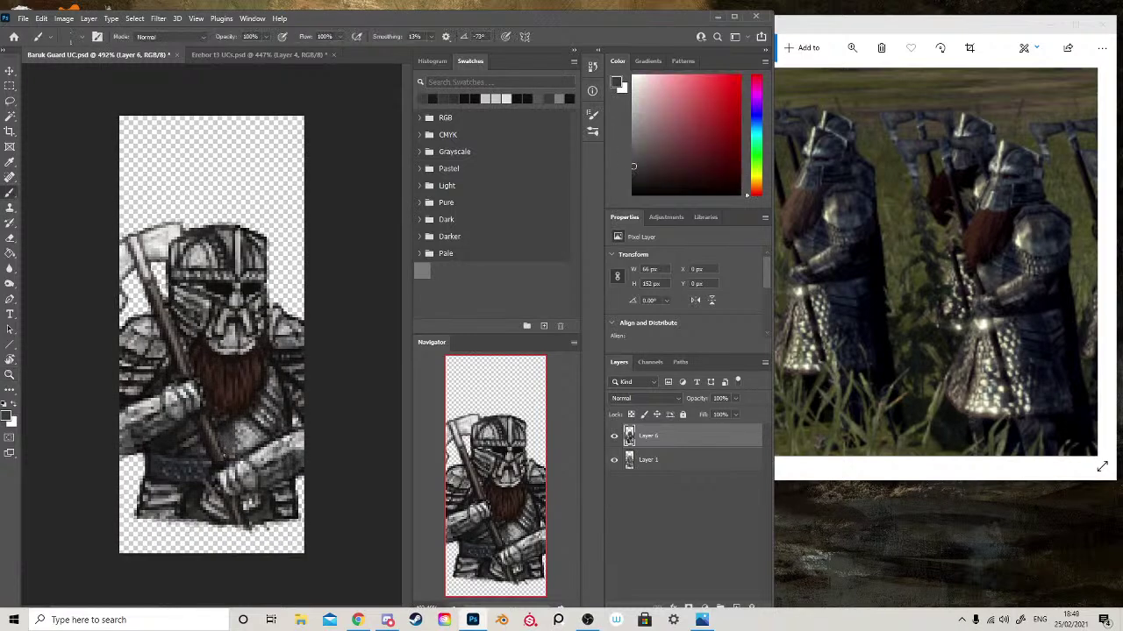
{"action": "left_click", "coordinate": [223, 496], "text": "alt"}
{"action": "left_click_drag", "start_coordinate": [209, 428], "coordinate": [226, 463]}
{"action": "left_click", "coordinate": [186, 381], "text": "alt"}
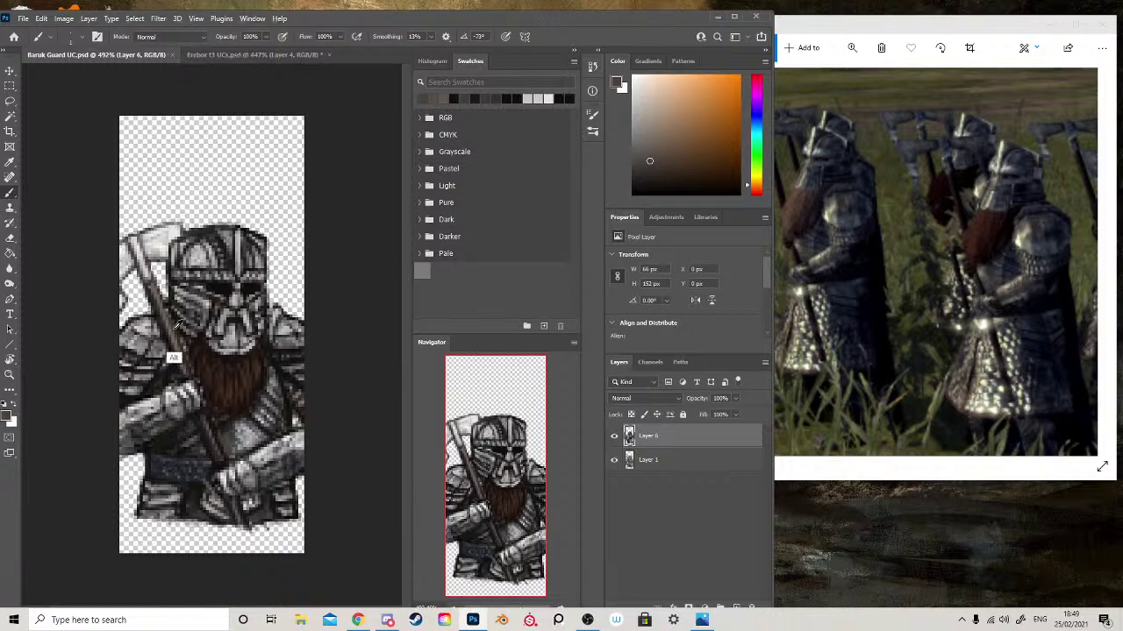
{"action": "left_click", "coordinate": [176, 361], "text": "alt"}
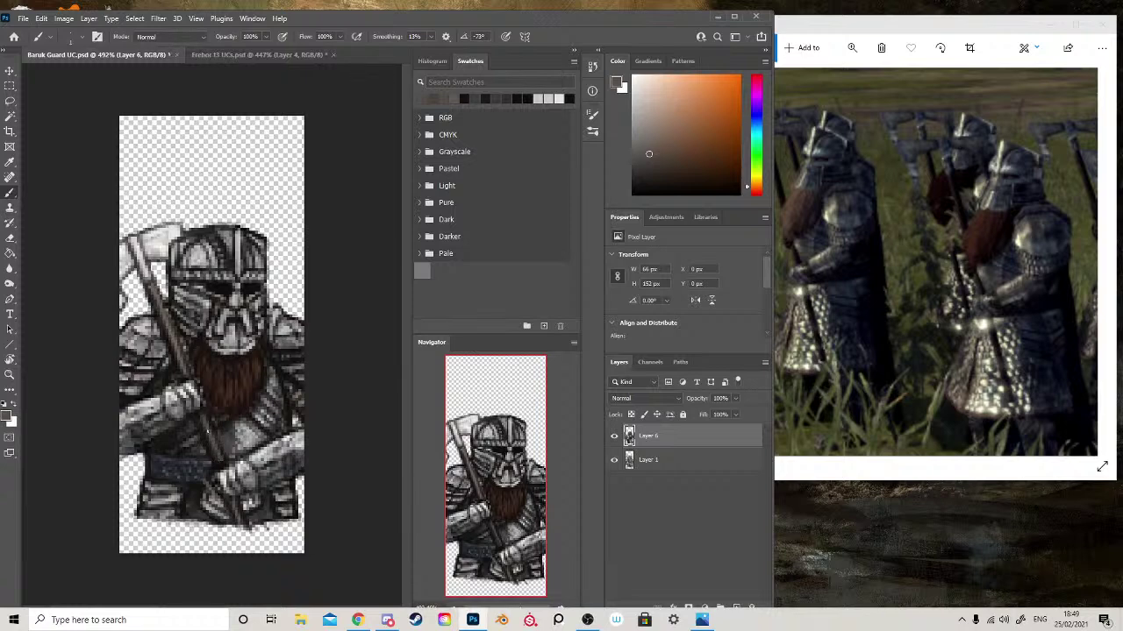
{"action": "left_click", "coordinate": [220, 317], "text": "alt"}
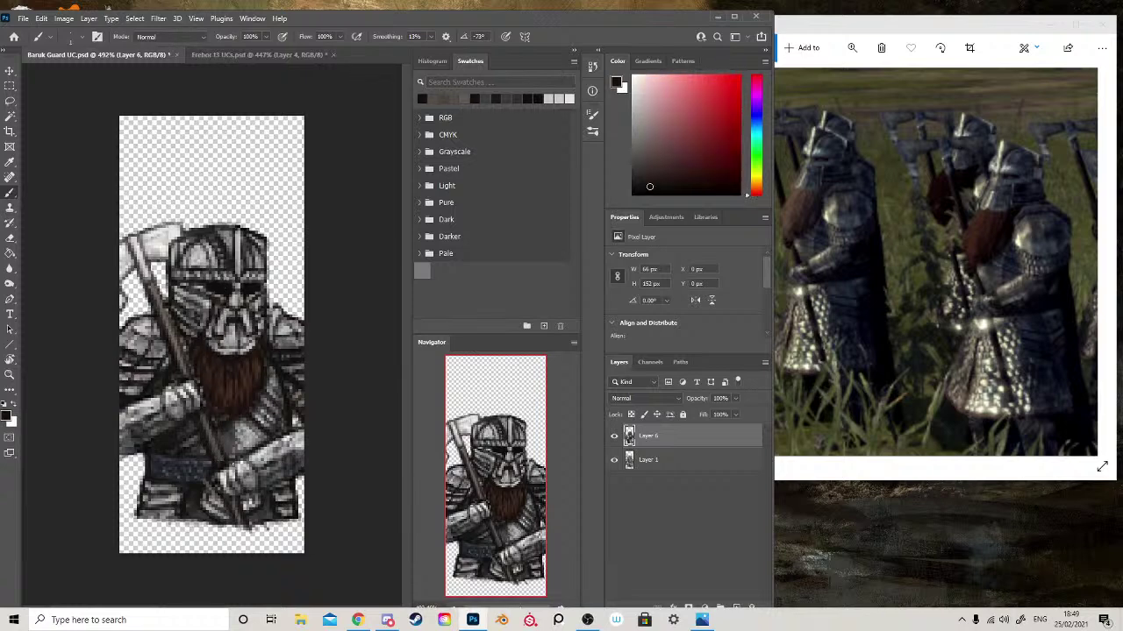
{"action": "left_click_drag", "start_coordinate": [218, 461], "coordinate": [218, 436]}
- Darken the torso above the belt and the chest plate's edge beside the axe handle with sampled dark greys and near-black
{"action": "left_click", "coordinate": [195, 480], "text": "alt"}
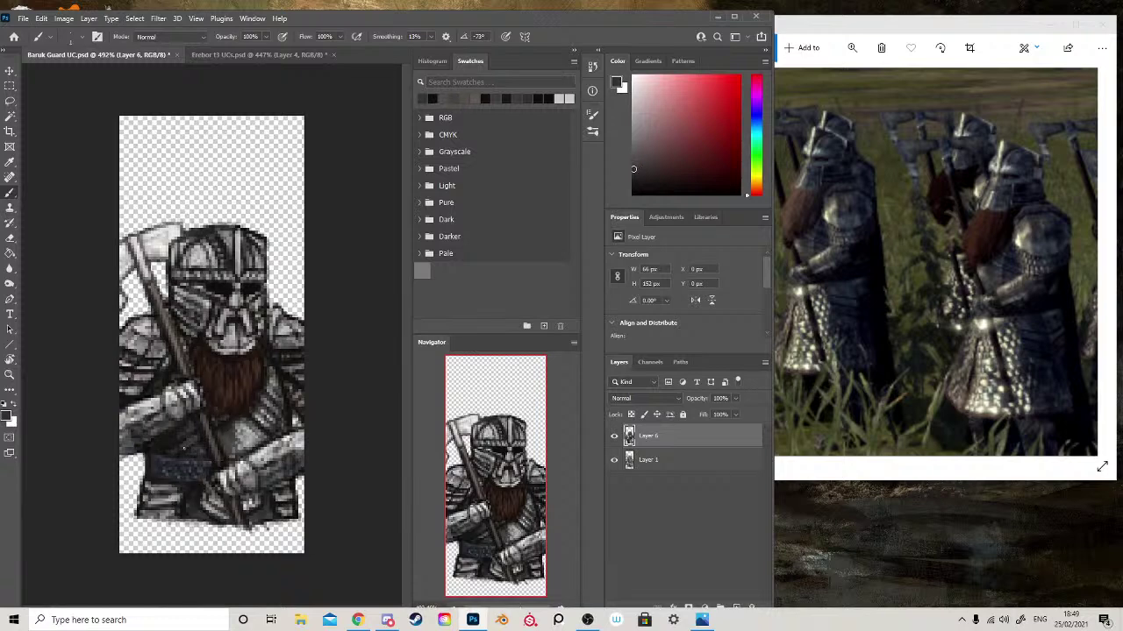
{"action": "left_click", "coordinate": [174, 458], "text": "alt"}
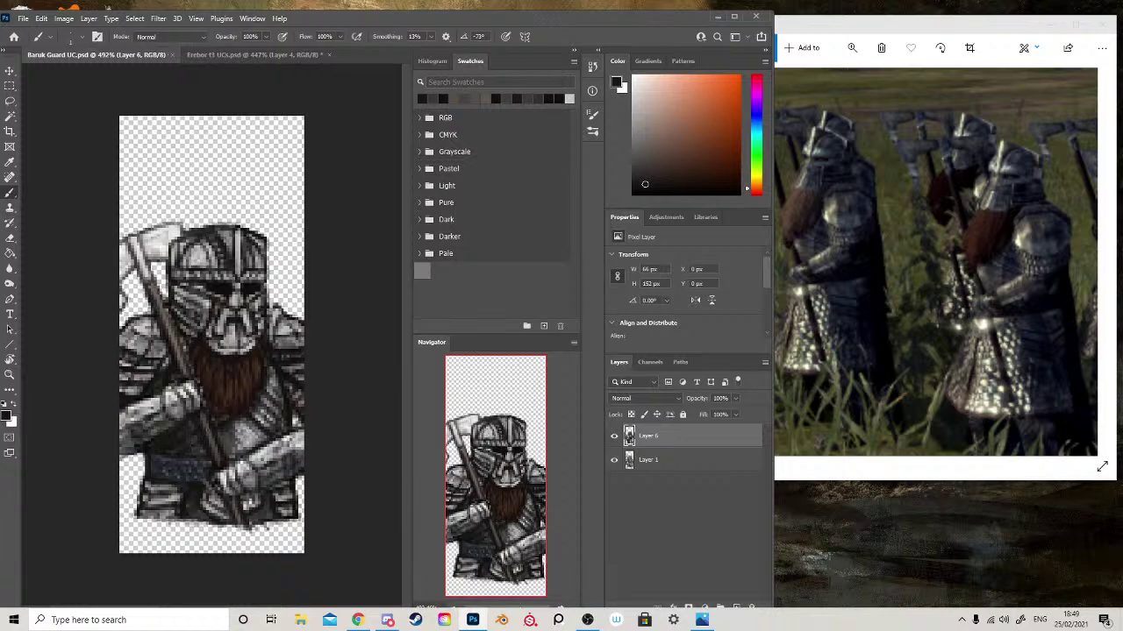
{"action": "mouse_move", "coordinate": [238, 443]}
{"action": "left_mouse_down"}
{"action": "mouse_move", "coordinate": [242, 430]}
{"action": "mouse_move", "coordinate": [253, 434]}
{"action": "mouse_move", "coordinate": [233, 425]}
{"action": "left_mouse_up"}
- Brush highlights onto the chest plate's lower part below the beard with mid and light greys sampled from the nearby armour
{"action": "left_click", "coordinate": [238, 447], "text": "alt"}
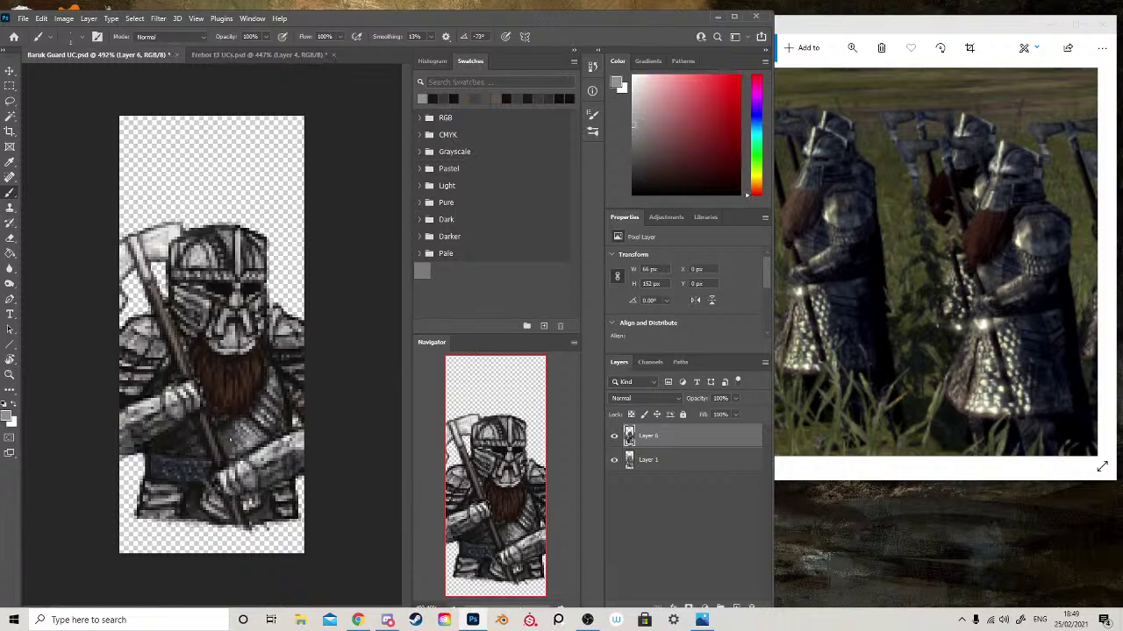
{"action": "left_click", "coordinate": [230, 432]}
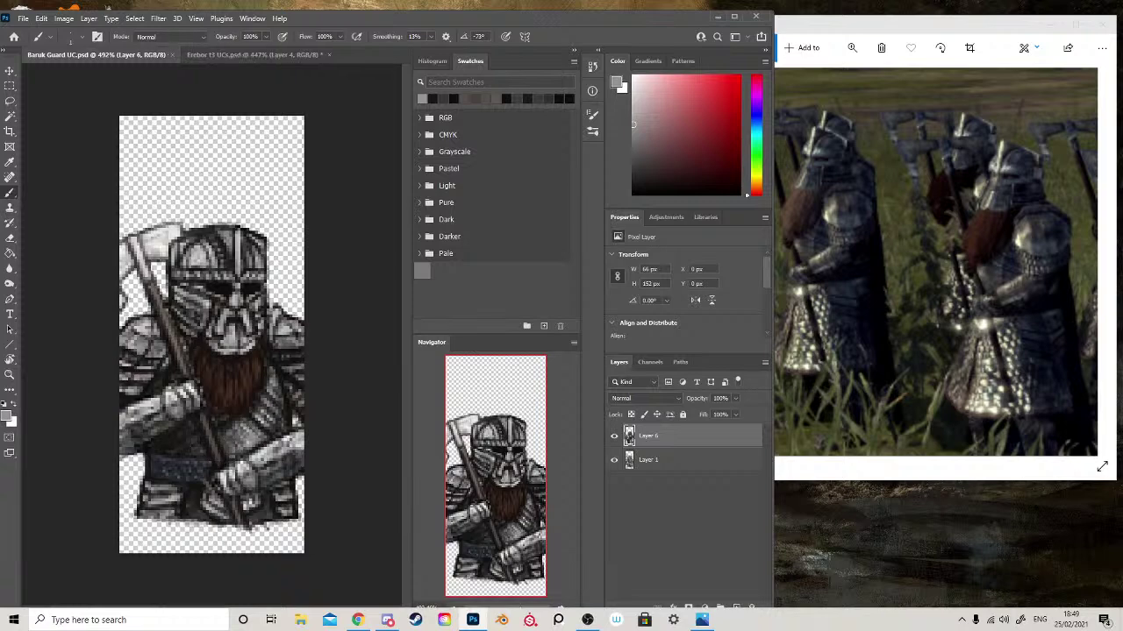
{"action": "left_click", "coordinate": [247, 457], "text": "alt"}
{"action": "left_click", "coordinate": [251, 430]}
{"action": "left_click", "coordinate": [247, 462], "text": "alt"}
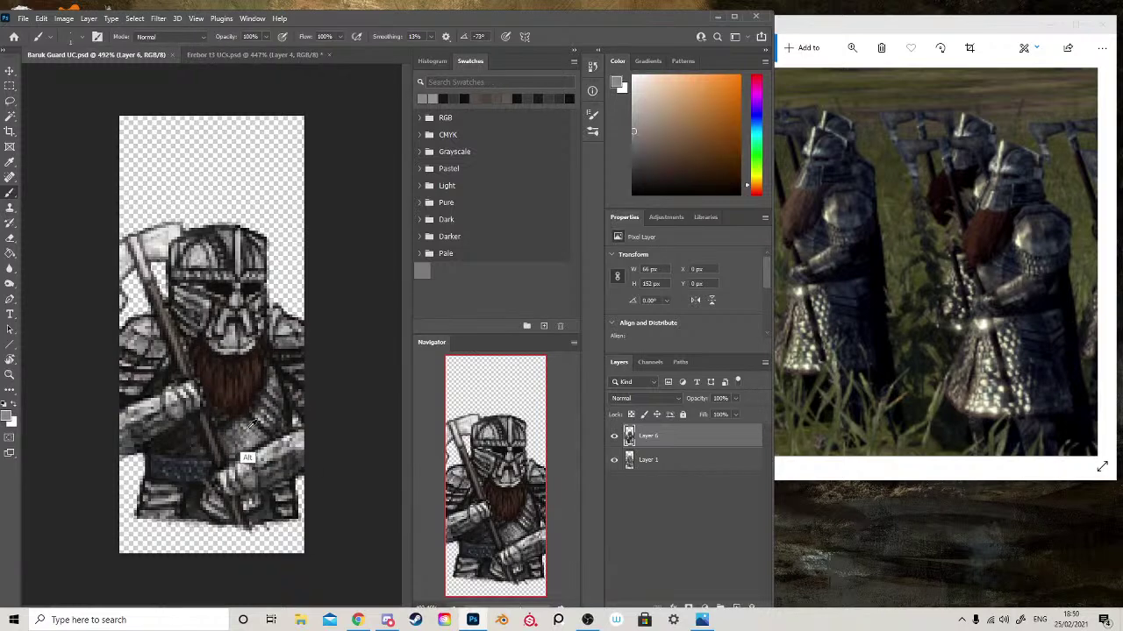
{"action": "left_click", "coordinate": [246, 431], "text": "alt"}
{"action": "left_click_drag", "start_coordinate": [248, 424], "coordinate": [263, 435]}
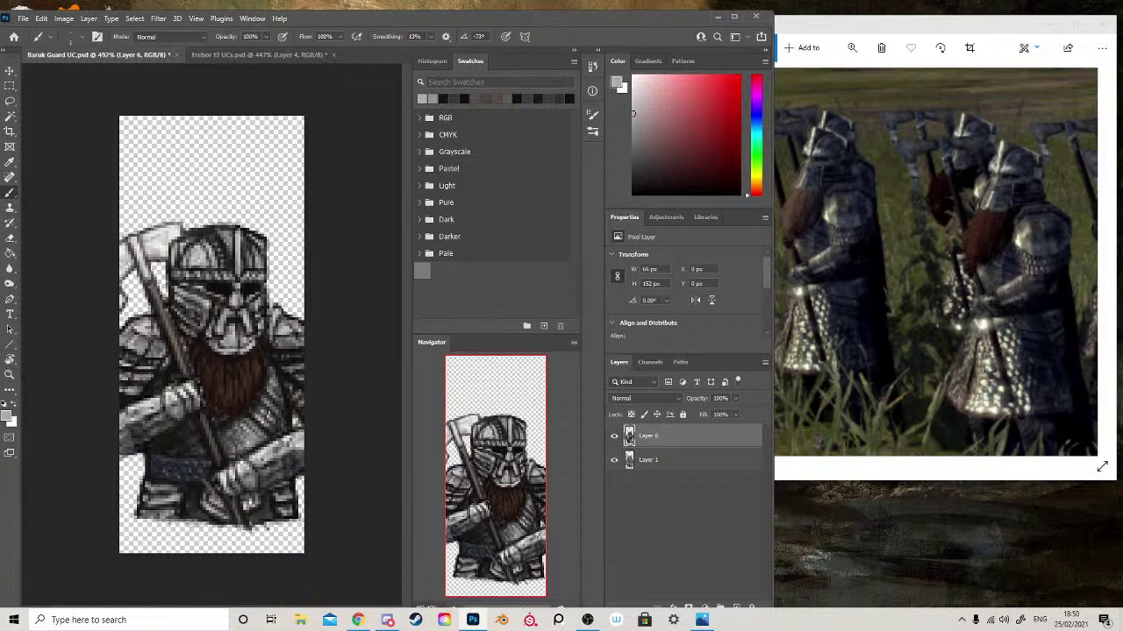
- Retouch the beard with near-black and the dark reddish browns sampled from its strands
{"action": "left_click", "coordinate": [279, 406], "text": "alt"}
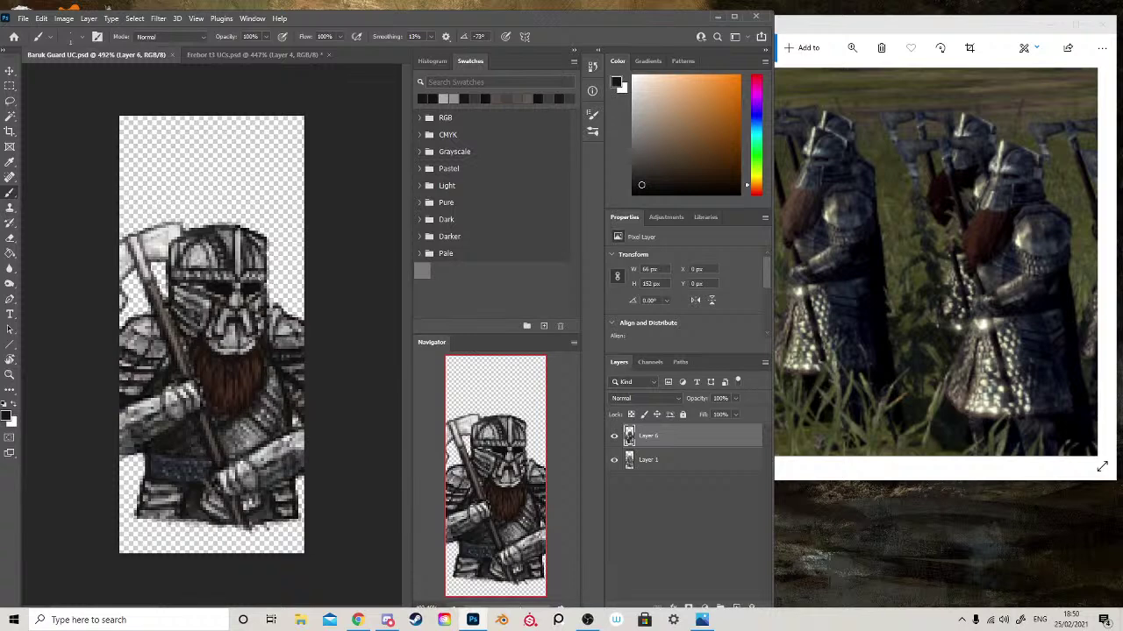
{"action": "left_click", "coordinate": [227, 298], "text": "alt"}
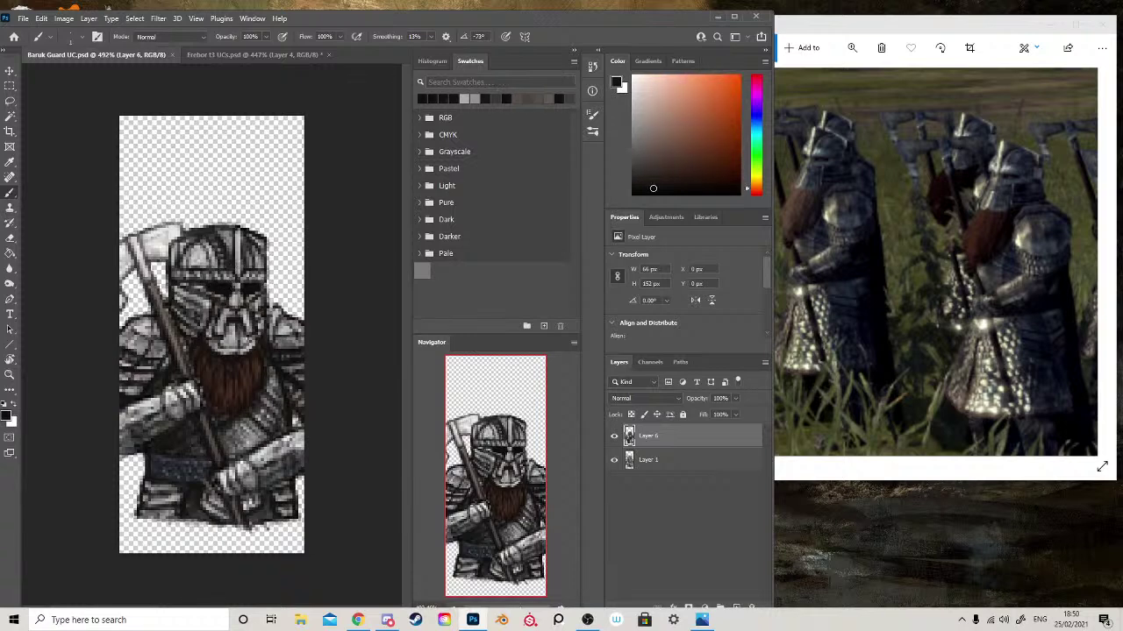
{"action": "left_click", "coordinate": [241, 417], "text": "alt"}
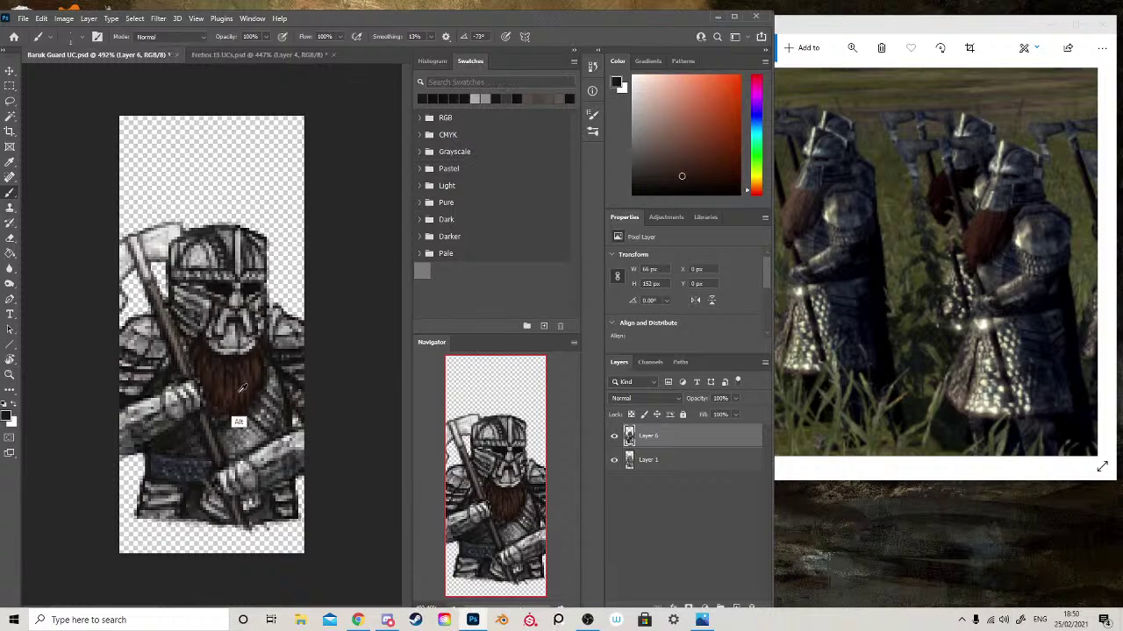
{"action": "left_click", "coordinate": [235, 390], "text": "alt"}
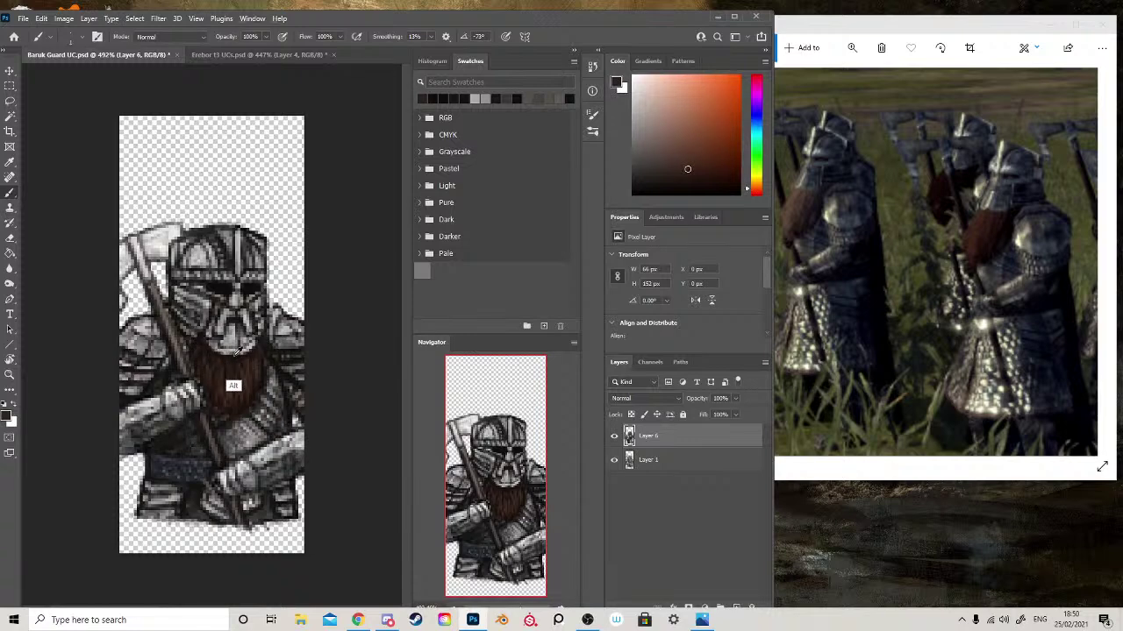
- Shade the underside of the forearm holding the upper handle with near-black and blend its gauntlet with sampled greys
{"action": "left_click", "coordinate": [228, 315], "text": "alt"}
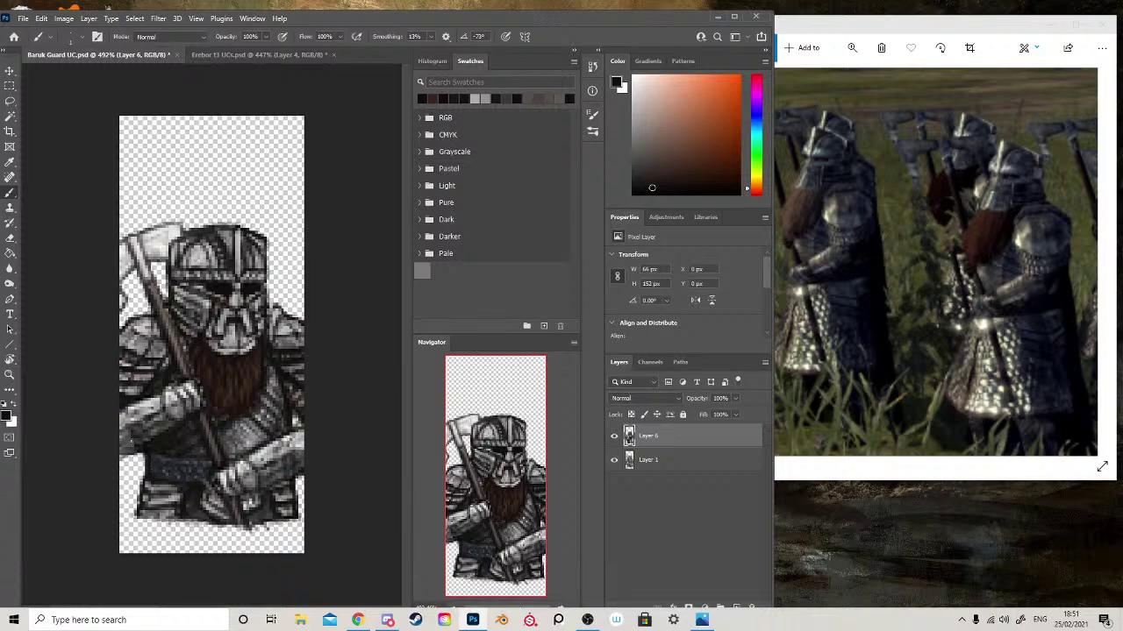
{"action": "left_click_drag", "start_coordinate": [130, 442], "coordinate": [116, 445]}
{"action": "key", "text": "x"}
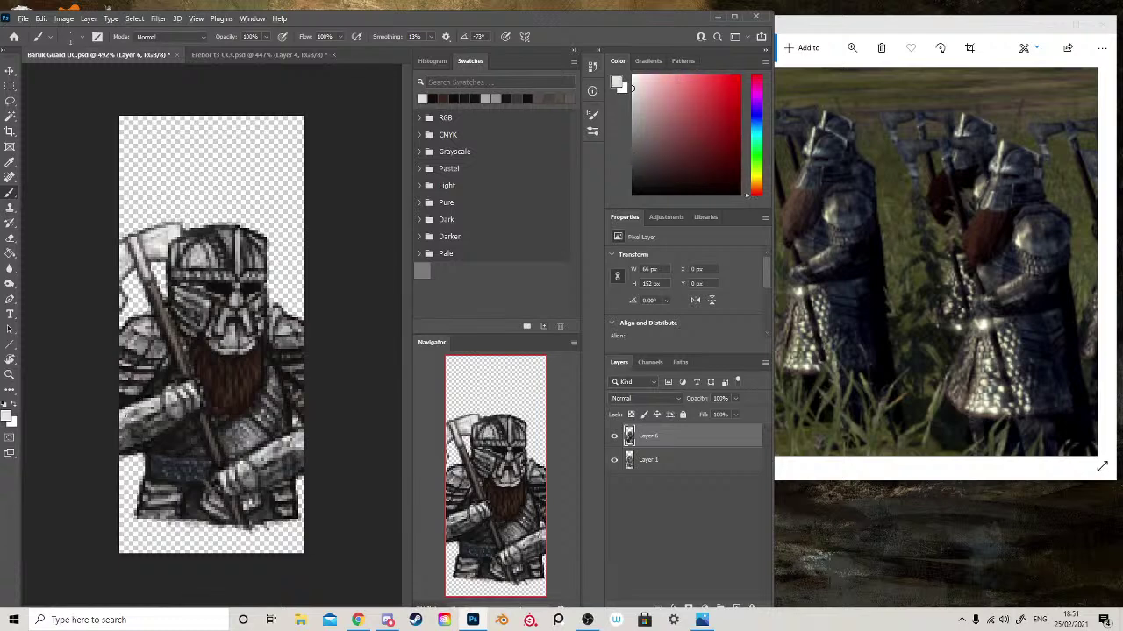
{"action": "left_click", "coordinate": [137, 411], "text": "alt"}
{"action": "left_click", "coordinate": [138, 410], "text": "alt"}
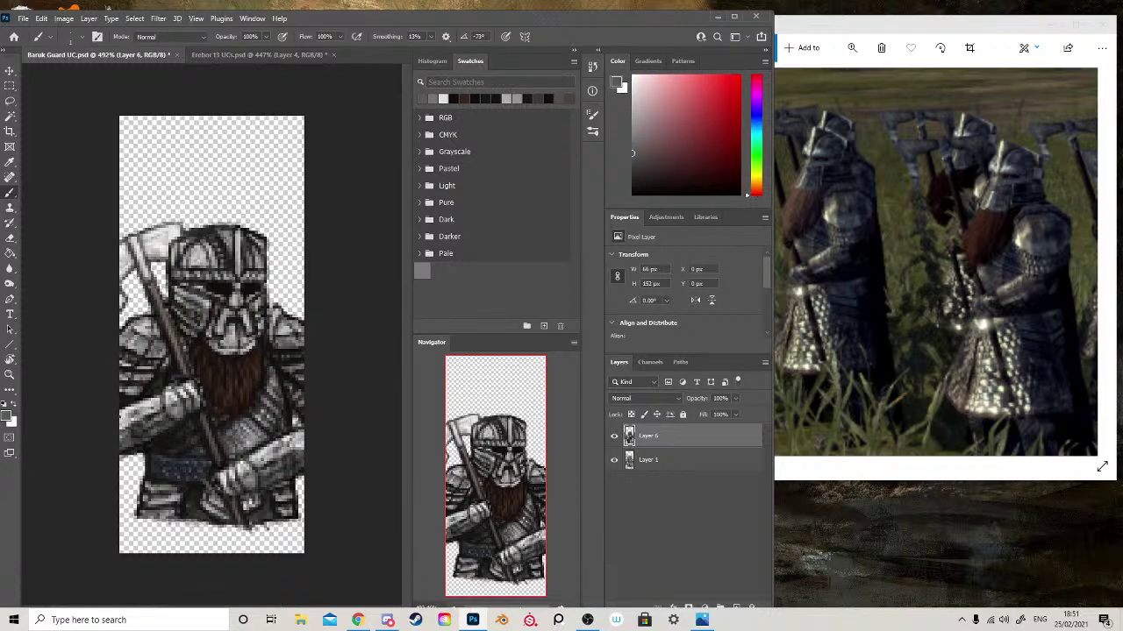
{"action": "left_click", "coordinate": [151, 414], "text": "alt"}
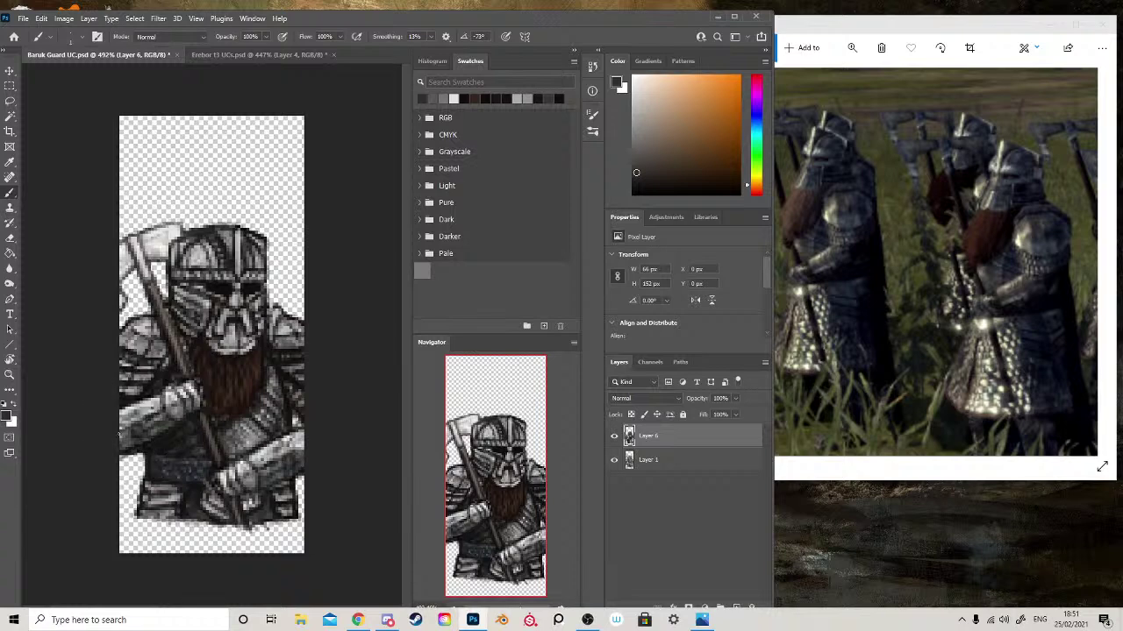
{"action": "left_click", "coordinate": [142, 444], "text": "alt"}
{"action": "left_click", "coordinate": [147, 421], "text": "alt"}
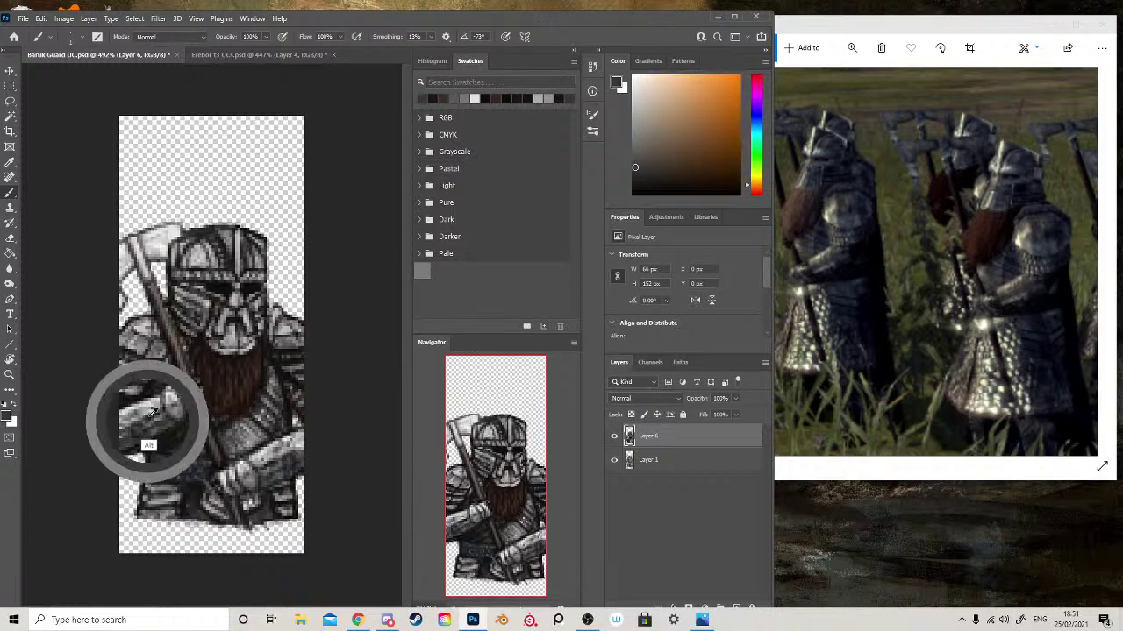
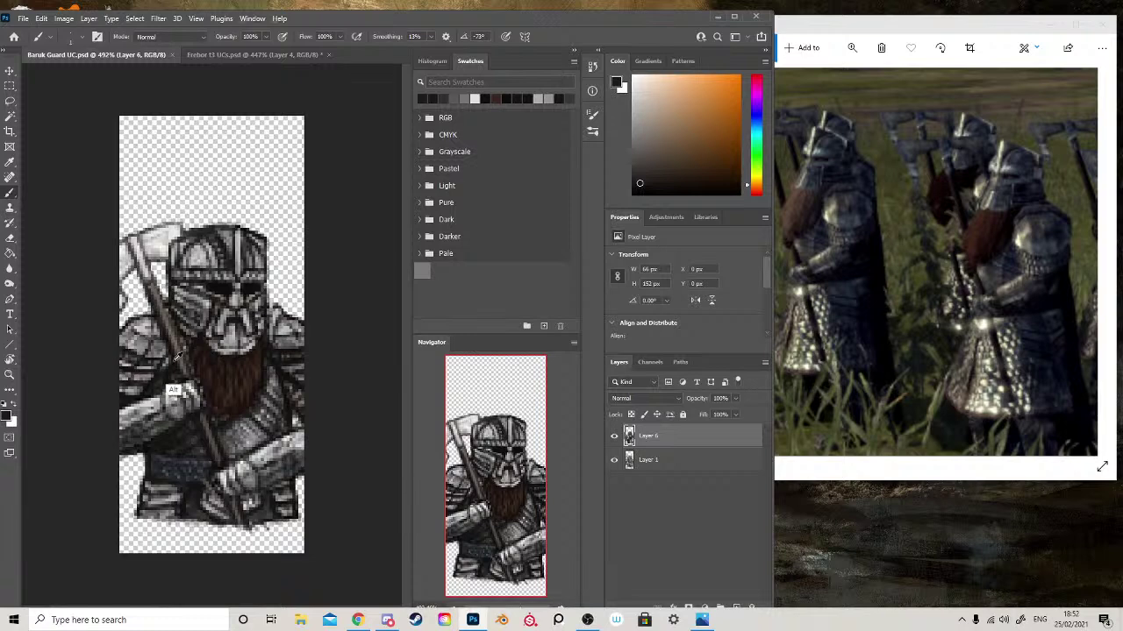
- Repaint the axe handle just above the upper hand with a grey-brown sampled from the shaft
{"action": "left_click", "coordinate": [175, 360], "text": "alt"}
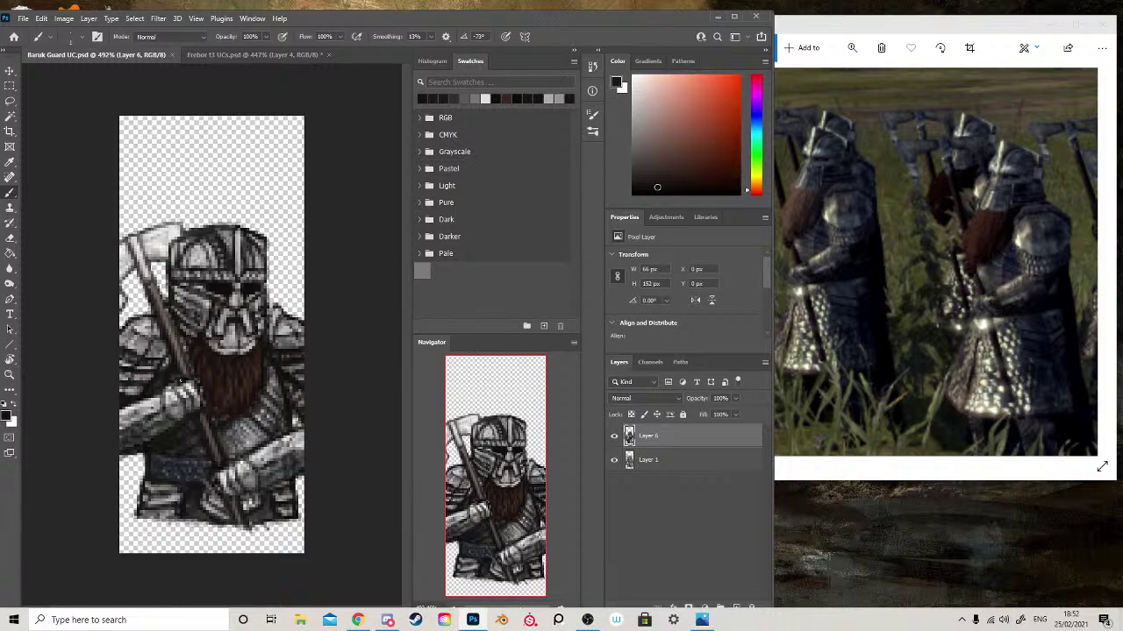
{"action": "left_click", "coordinate": [181, 386], "text": "alt"}
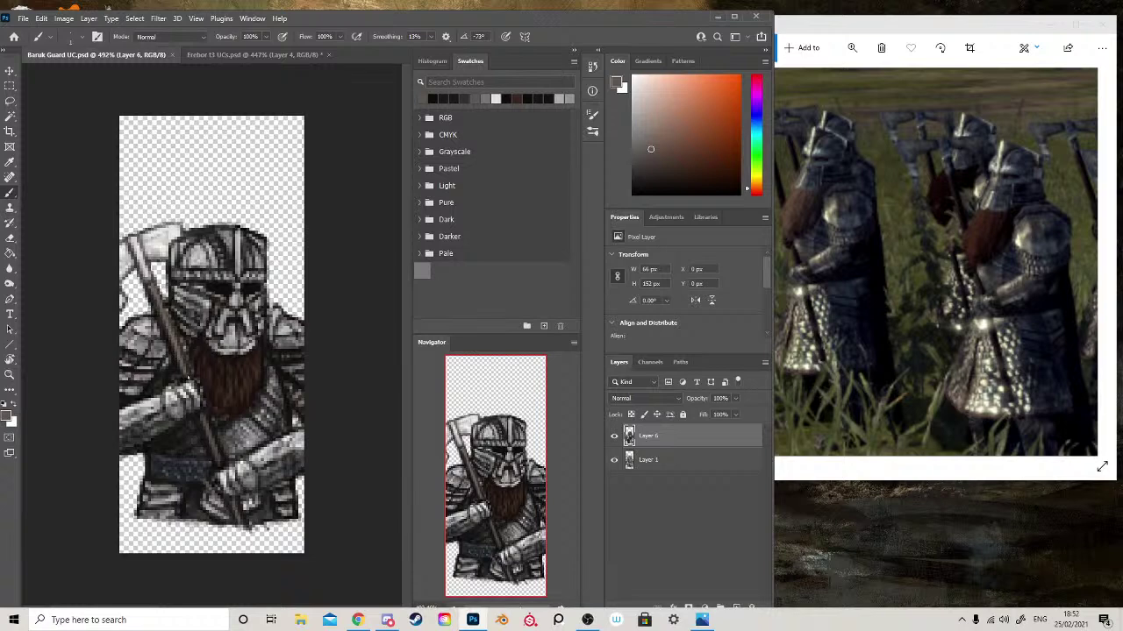
{"action": "left_click_drag", "start_coordinate": [187, 376], "coordinate": [182, 358]}
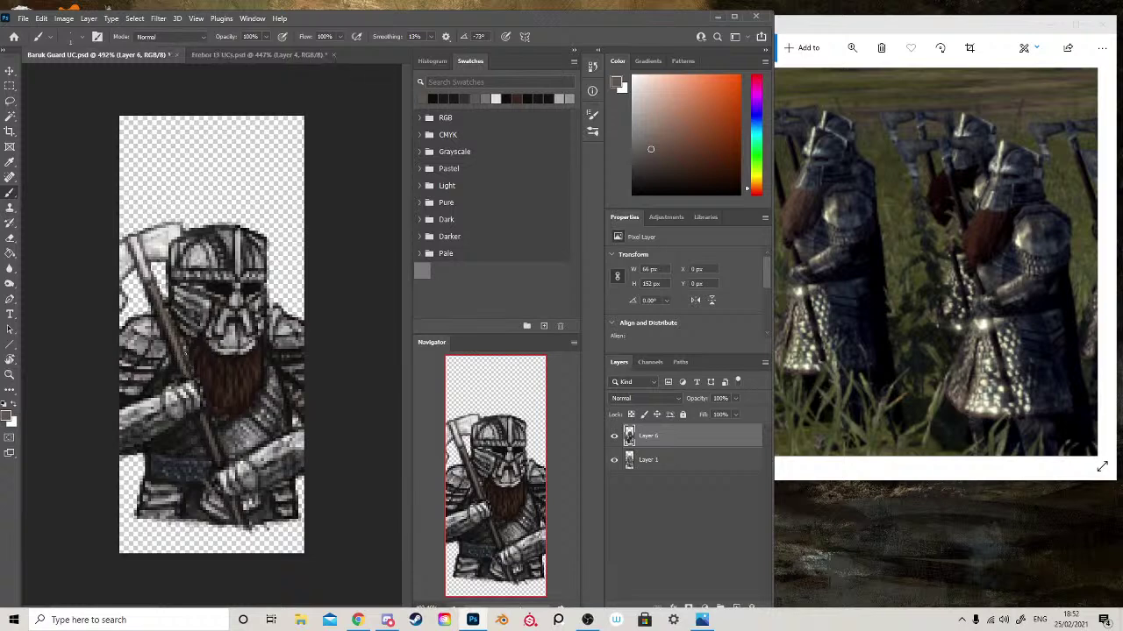
- Delete the old axe head beside the helmet from Layer 1 using lasso selections, with Layer 6 hidden meanwhile
{"action": "left_click", "coordinate": [172, 390], "text": "alt"}
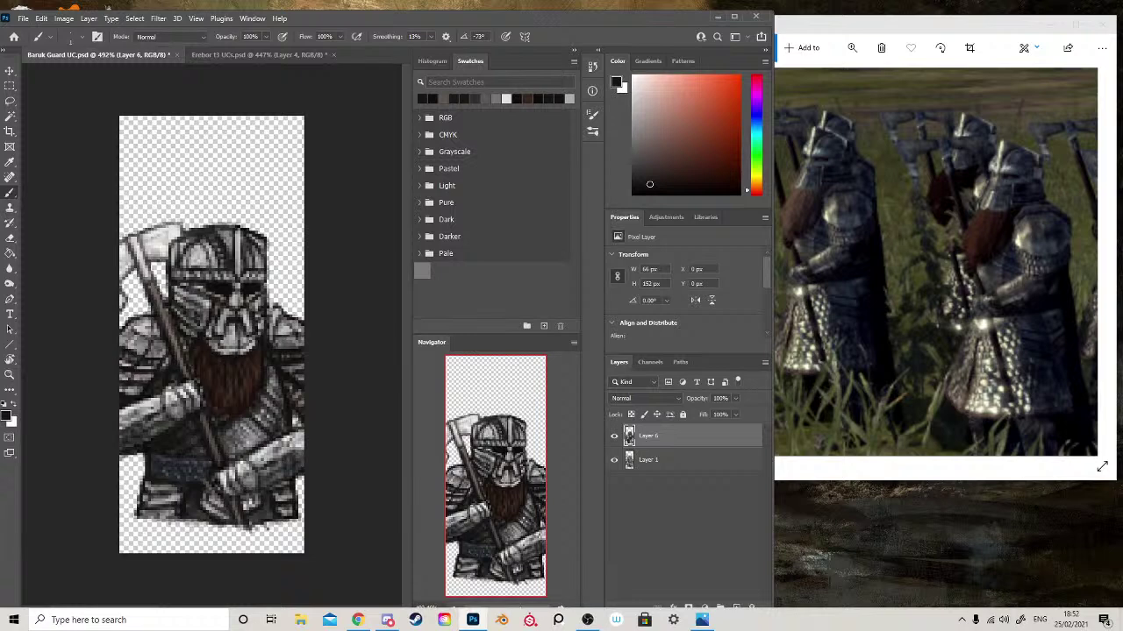
{"action": "left_click", "coordinate": [641, 460]}
{"action": "left_click", "coordinate": [614, 436]}
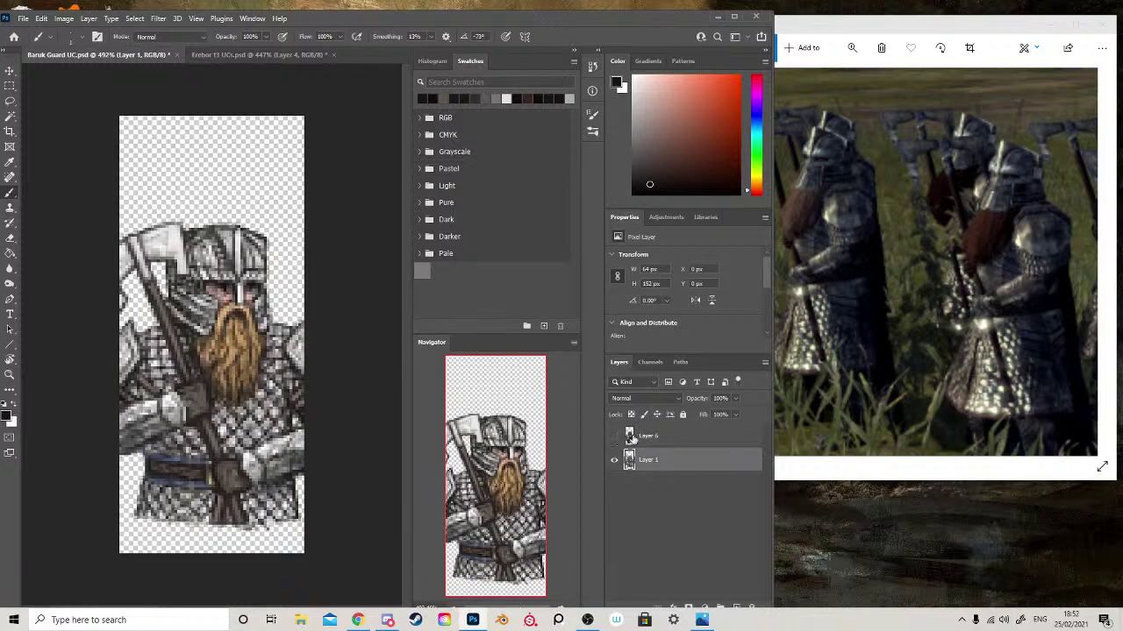
{"action": "key", "text": "l"}
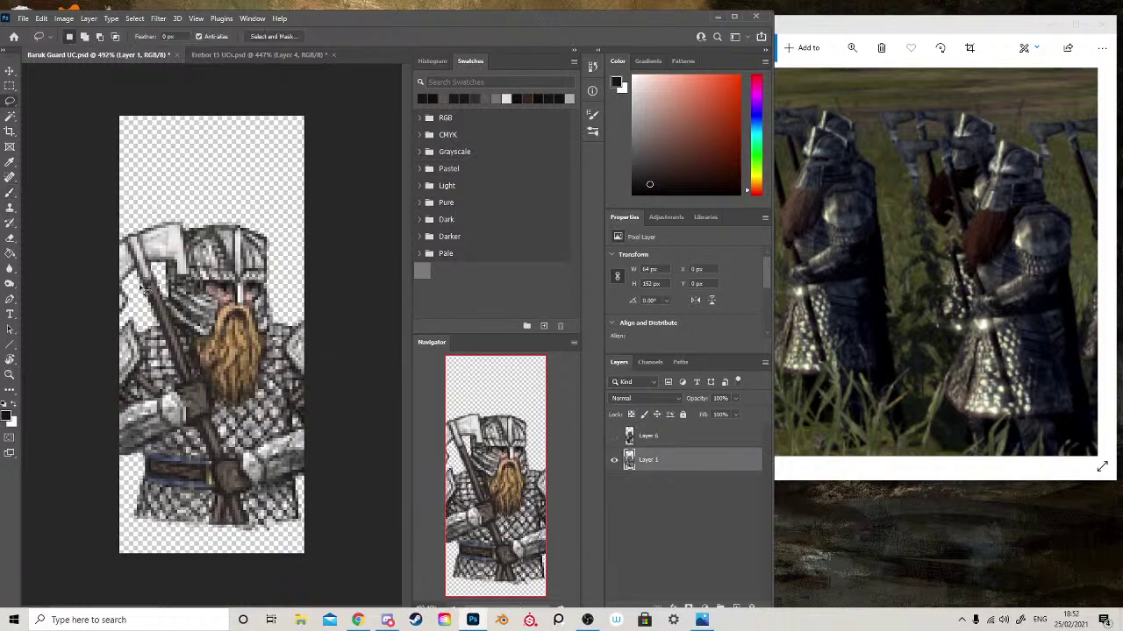
{"action": "mouse_move", "coordinate": [142, 289]}
{"action": "left_mouse_down"}
{"action": "mouse_move", "coordinate": [167, 204]}
{"action": "mouse_move", "coordinate": [138, 204]}
{"action": "mouse_move", "coordinate": [94, 230]}
{"action": "mouse_move", "coordinate": [90, 307]}
{"action": "mouse_move", "coordinate": [127, 317]}
{"action": "mouse_move", "coordinate": [143, 292]}
{"action": "left_mouse_up"}
{"action": "key", "text": "Delete"}
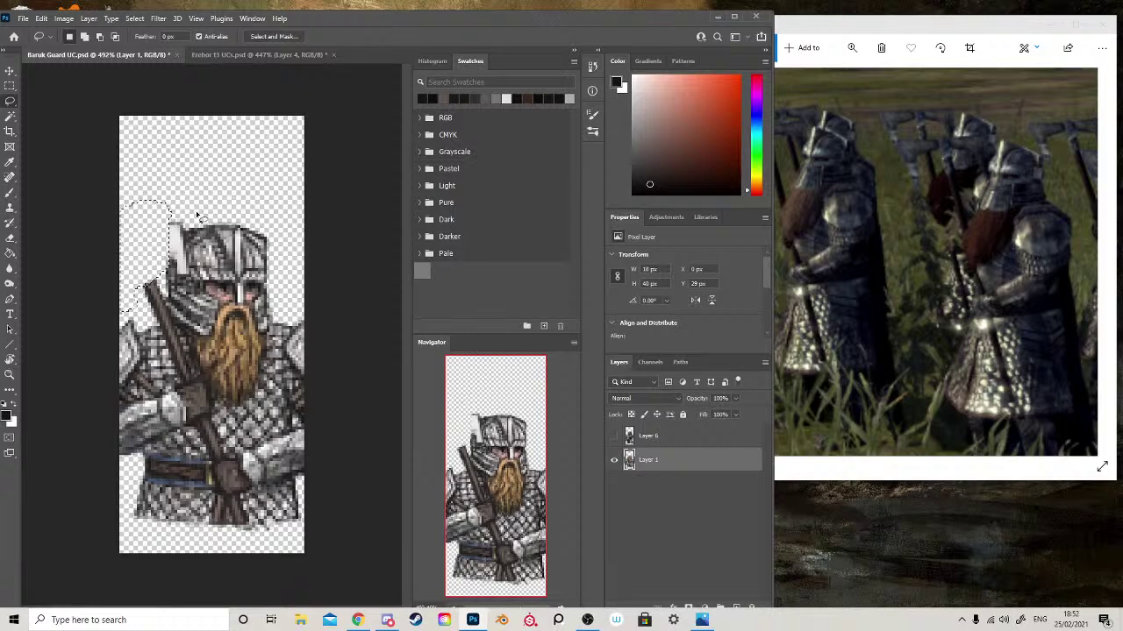
{"action": "mouse_move", "coordinate": [198, 214]}
{"action": "left_mouse_down"}
{"action": "mouse_move", "coordinate": [191, 236]}
{"action": "mouse_move", "coordinate": [171, 244]}
{"action": "mouse_move", "coordinate": [162, 224]}
{"action": "mouse_move", "coordinate": [199, 233]}
{"action": "left_mouse_up"}
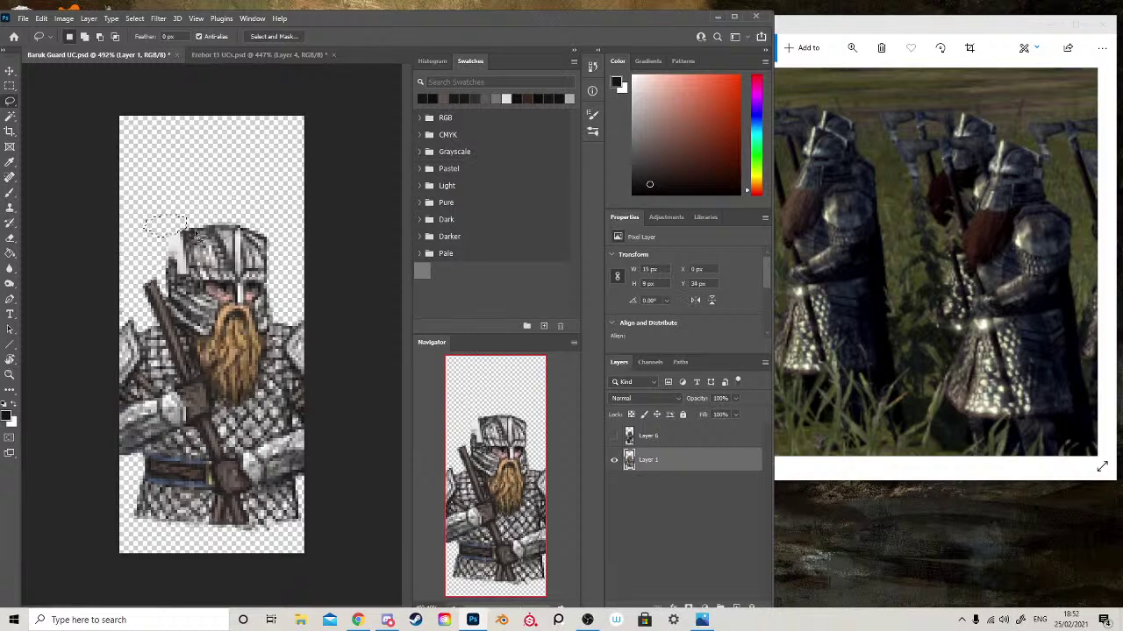
{"action": "key", "text": "Delete"}
{"action": "key", "text": "ctrl+d"}
{"action": "left_click", "coordinate": [614, 436]}
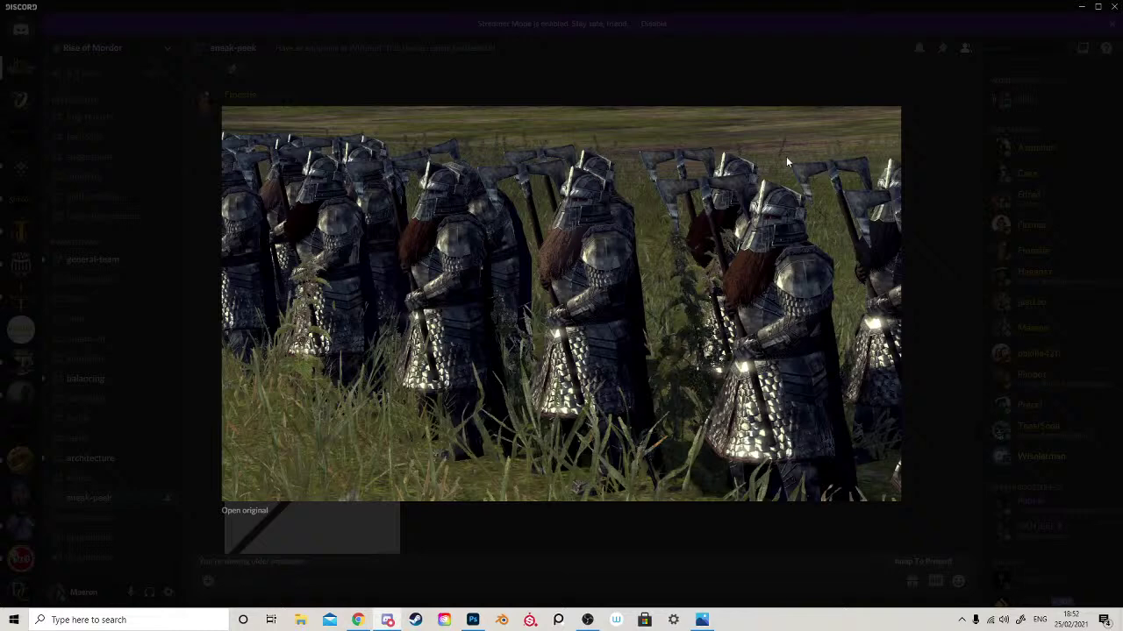
- Open the double-bladed axe reference picture in Discord's sneak-peek channel, compare it with the dwarf card, and return to Photoshop
{"action": "left_click", "coordinate": [646, 97]}
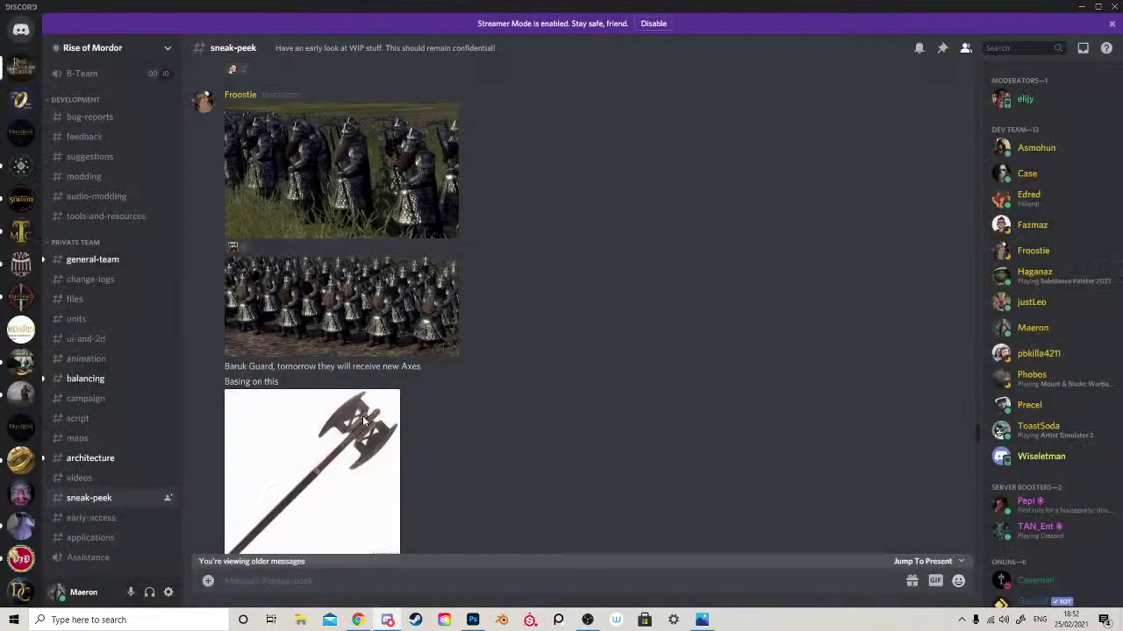
{"action": "left_click", "coordinate": [279, 463]}
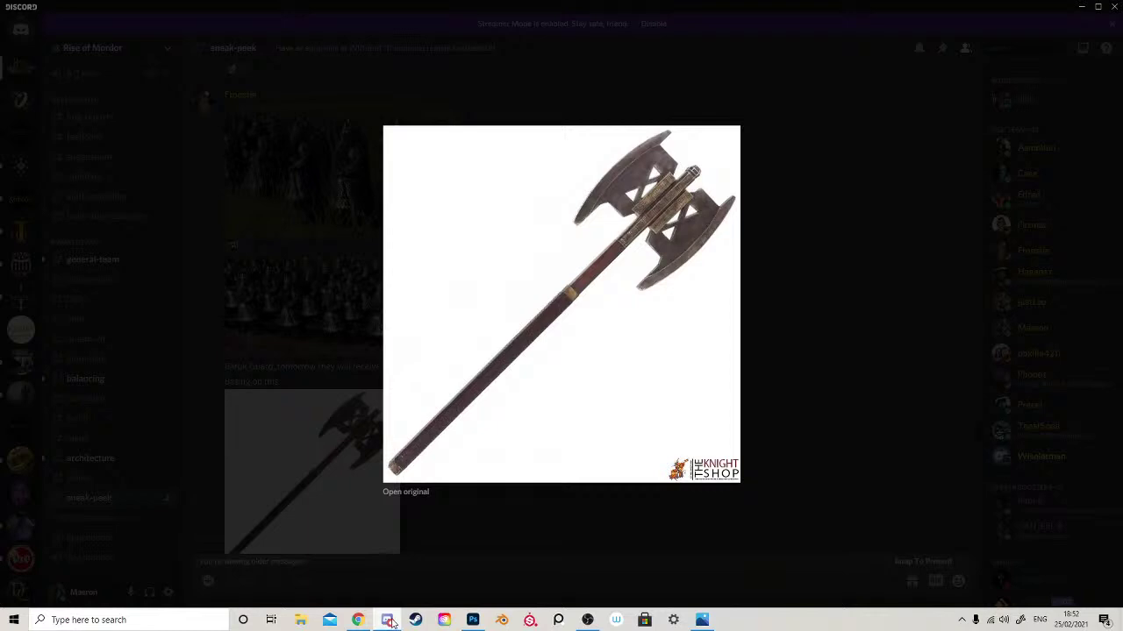
{"action": "mouse_move", "coordinate": [357, 614]}
{"action": "left_click", "coordinate": [473, 620]}
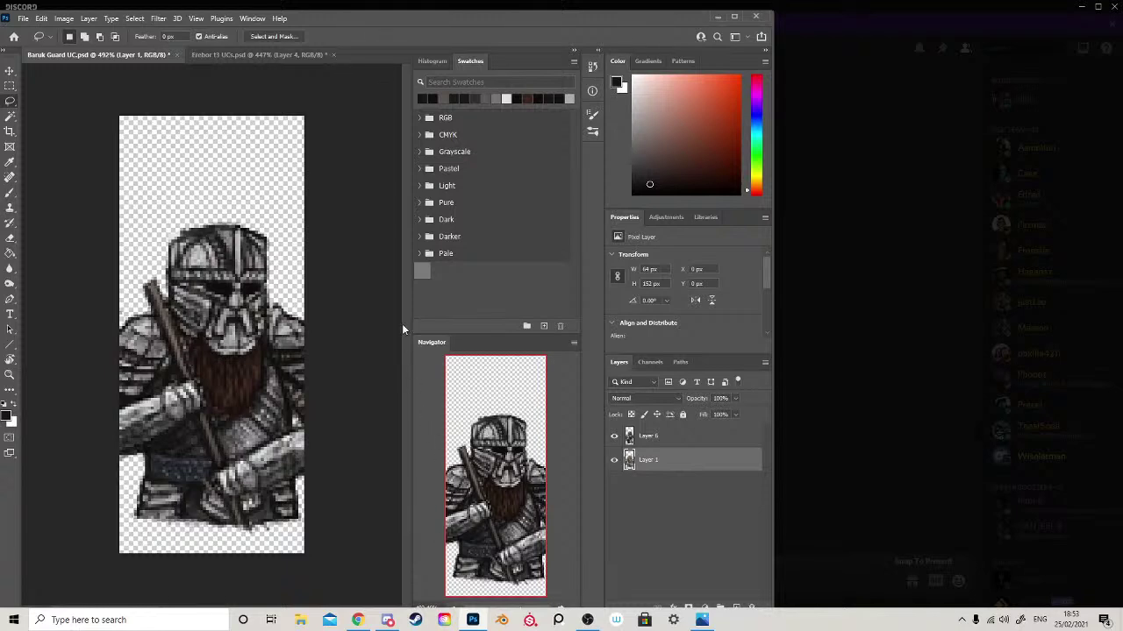
{"action": "left_click", "coordinate": [387, 620]}
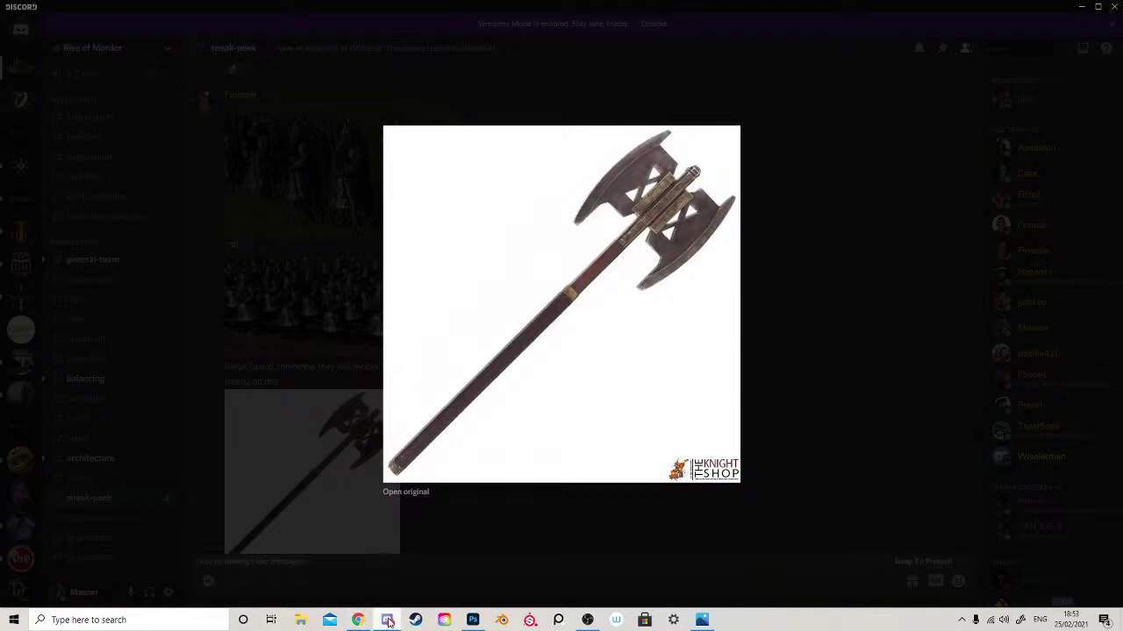
{"action": "mouse_move", "coordinate": [389, 621]}
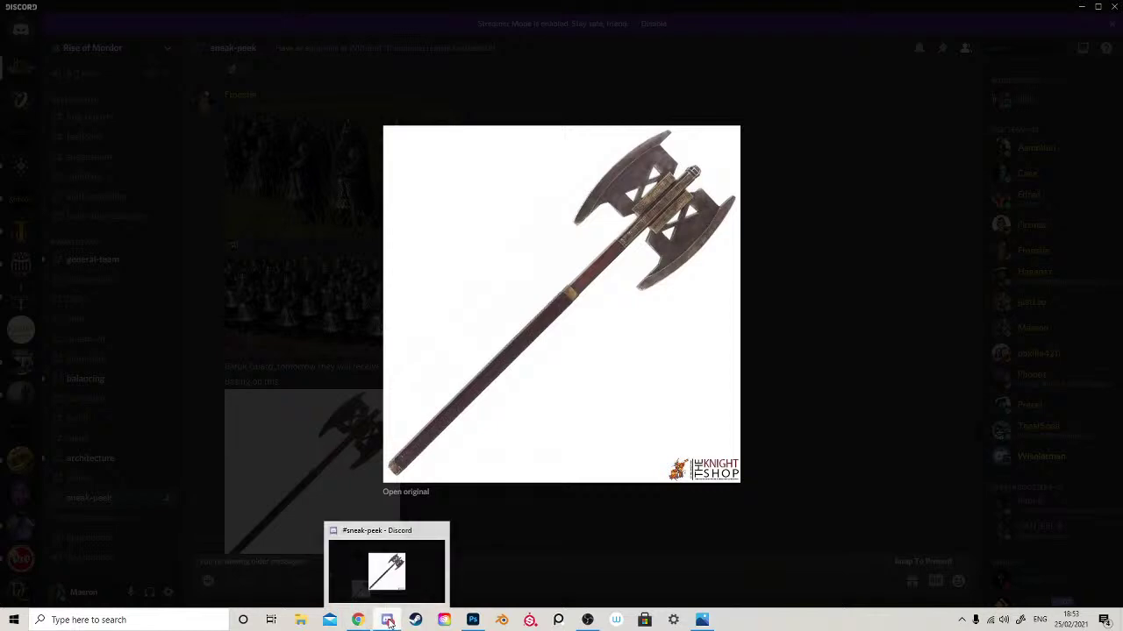
{"action": "left_click", "coordinate": [390, 621]}
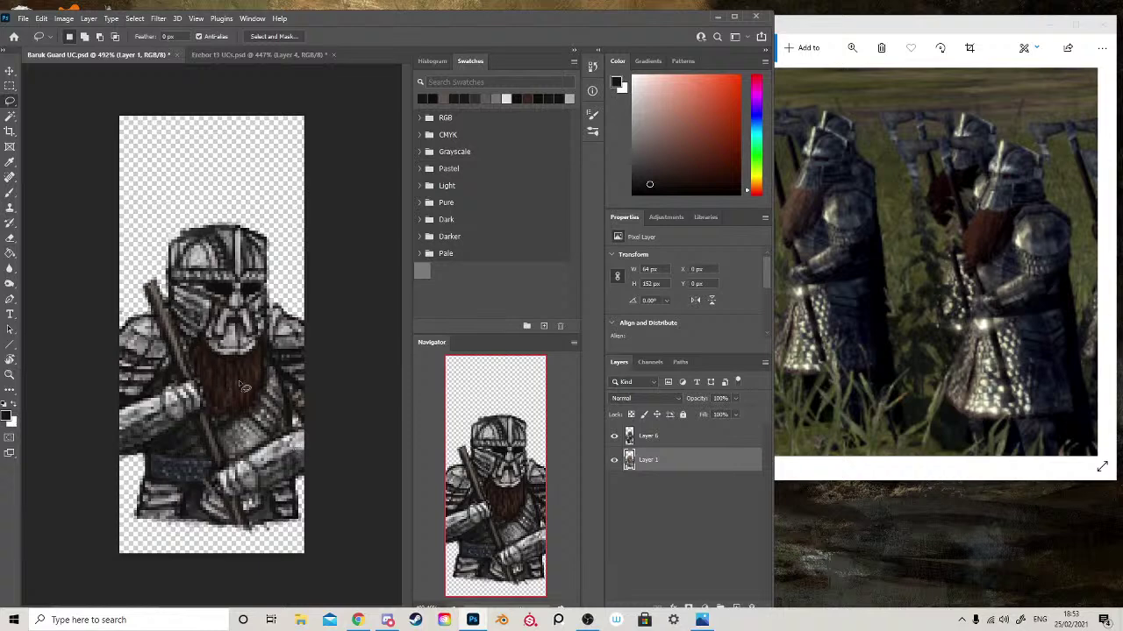
- Extend the axe shaft upward on Layer 1 with grey sampled from the helmet and shade its edge with a sampled dark tone
{"action": "key", "text": "b"}
{"action": "left_click", "coordinate": [176, 267], "text": "alt"}
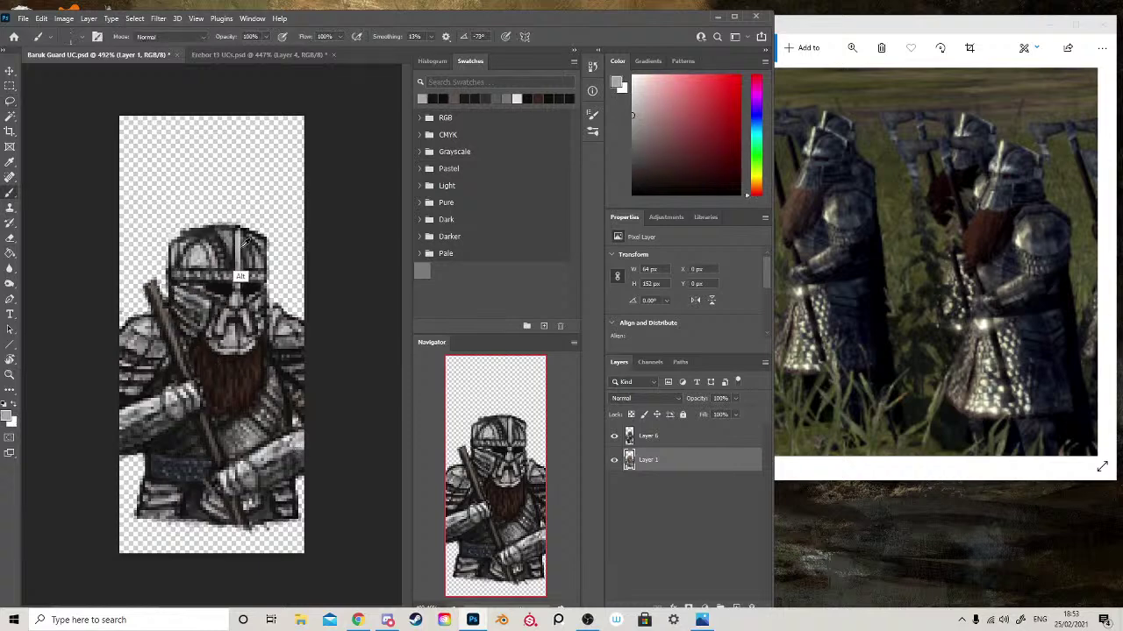
{"action": "mouse_move", "coordinate": [138, 279]}
{"action": "left_mouse_down"}
{"action": "mouse_move", "coordinate": [133, 236]}
{"action": "mouse_move", "coordinate": [150, 280]}
{"action": "left_mouse_up"}
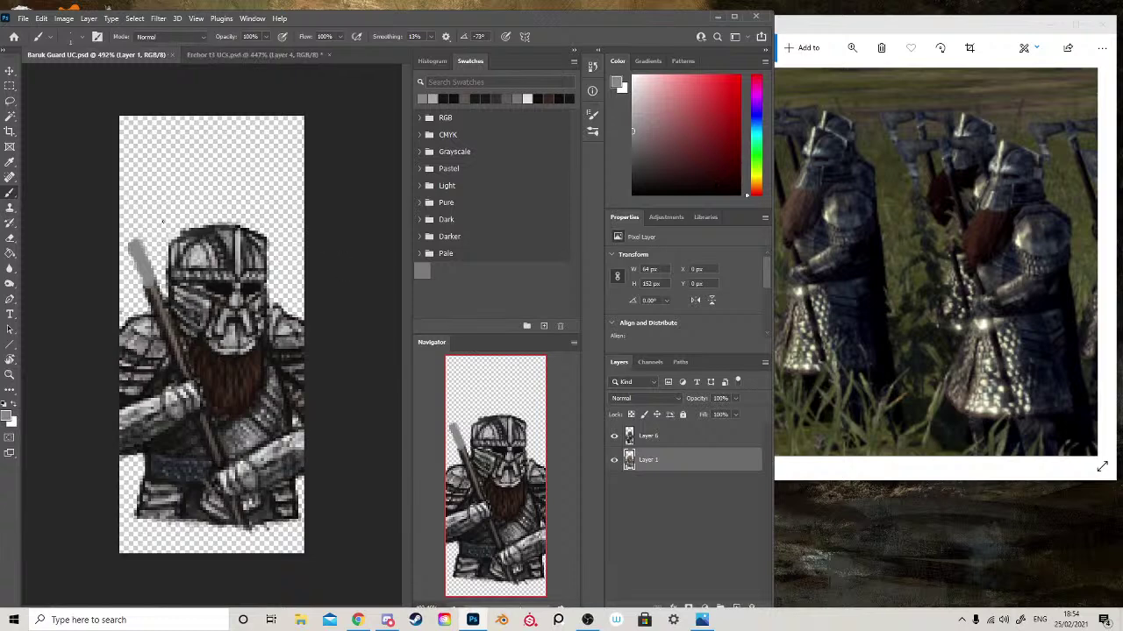
{"action": "left_click", "coordinate": [223, 302], "text": "alt"}
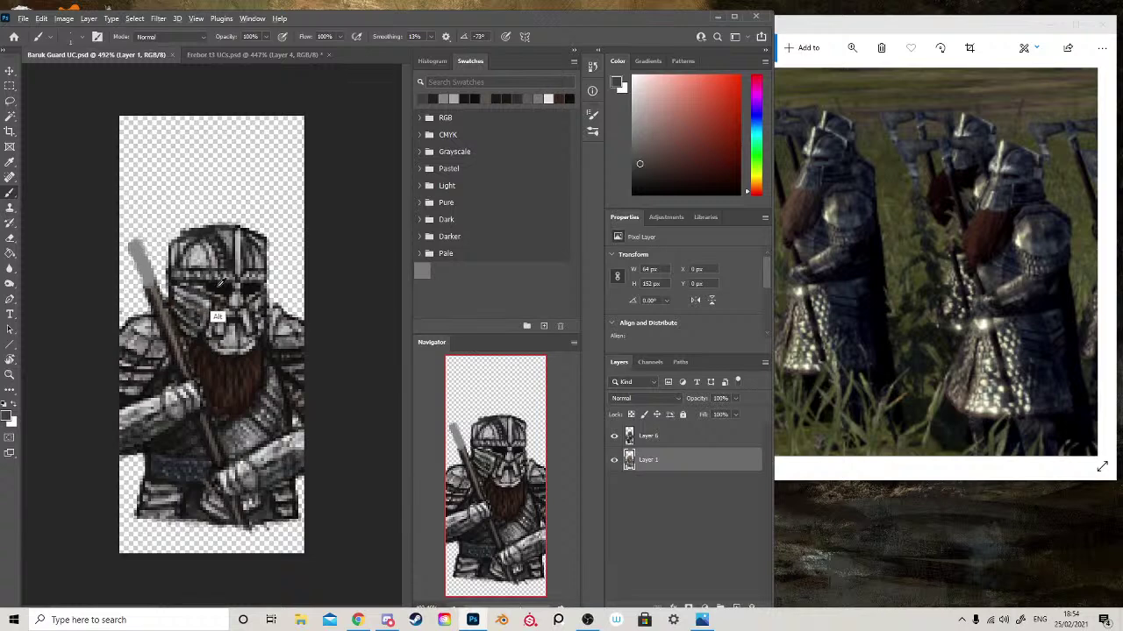
{"action": "left_click", "coordinate": [219, 285], "text": "alt"}
{"action": "mouse_move", "coordinate": [131, 262]}
{"action": "left_mouse_down"}
{"action": "mouse_move", "coordinate": [143, 285]}
{"action": "mouse_move", "coordinate": [129, 242]}
{"action": "mouse_move", "coordinate": [138, 238]}
{"action": "mouse_move", "coordinate": [154, 293]}
{"action": "left_mouse_up"}
- Brush light-grey highlights sampled from the helmet along the newly extended top section of the axe shaft
{"action": "left_click", "coordinate": [188, 270], "text": "alt"}
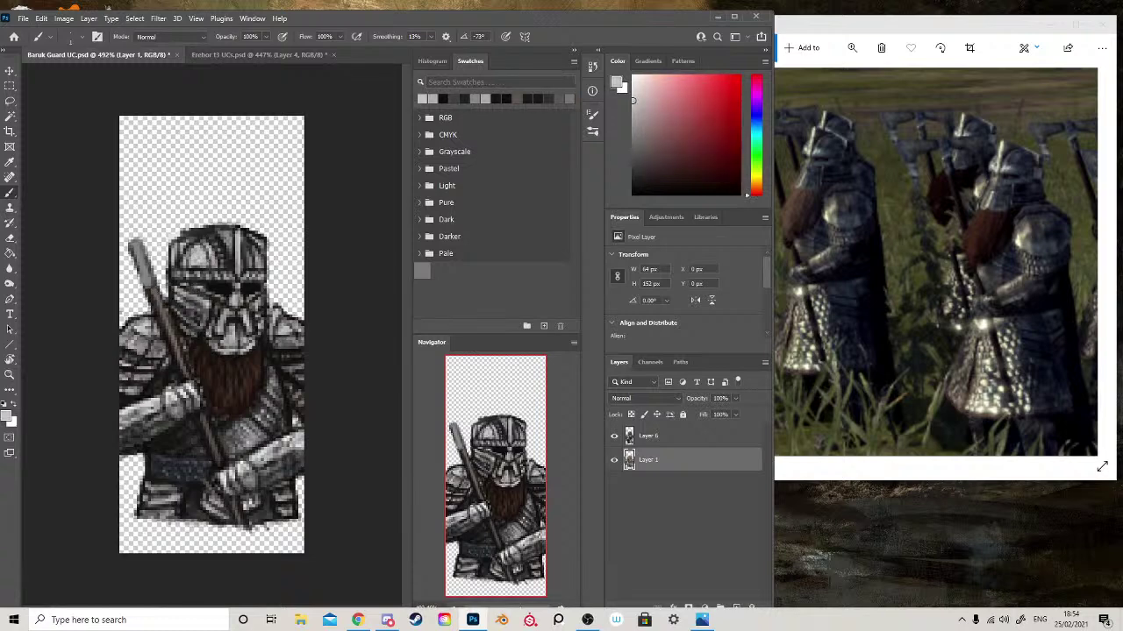
{"action": "left_click_drag", "start_coordinate": [138, 245], "coordinate": [152, 293]}
{"action": "left_click_drag", "start_coordinate": [144, 275], "coordinate": [154, 289]}
{"action": "left_click_drag", "start_coordinate": [136, 242], "coordinate": [143, 261]}
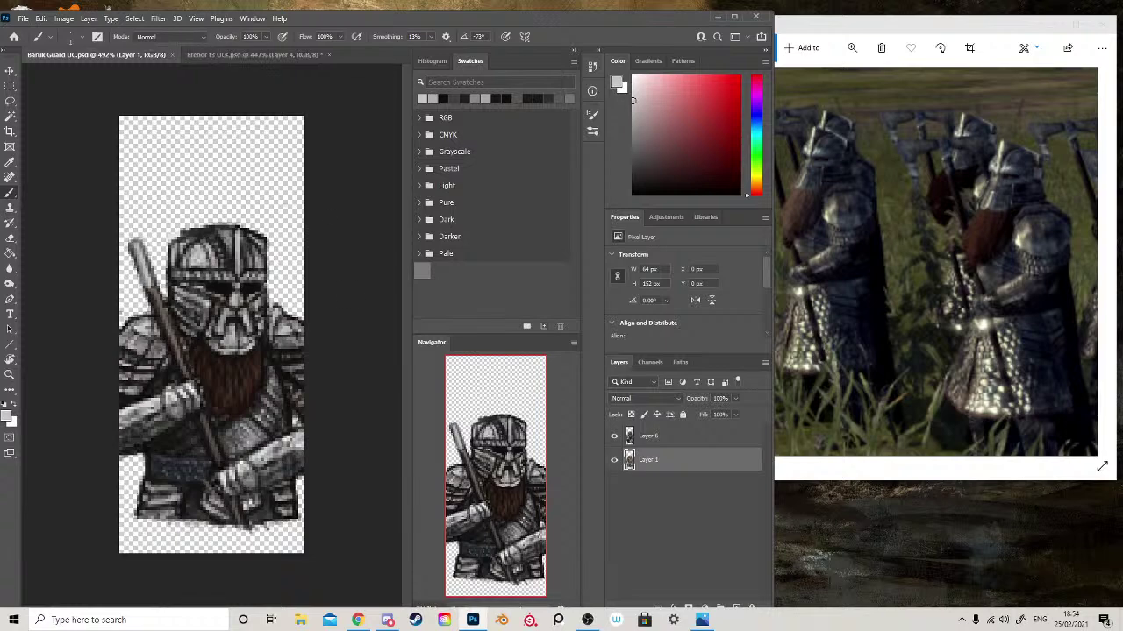
{"action": "key", "text": "alt"}
{"action": "left_click", "coordinate": [187, 392], "text": "alt"}
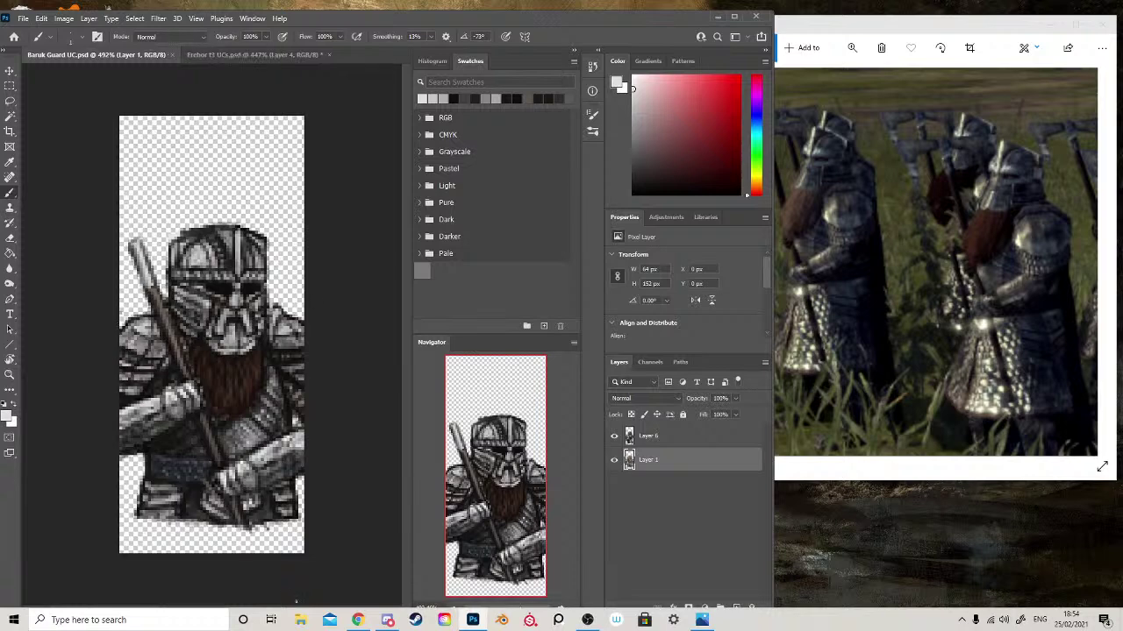
- Check the axe reference in Discord, return to Photoshop, and paint the shaft's top section with a light tan gold
{"action": "mouse_move", "coordinate": [379, 622]}
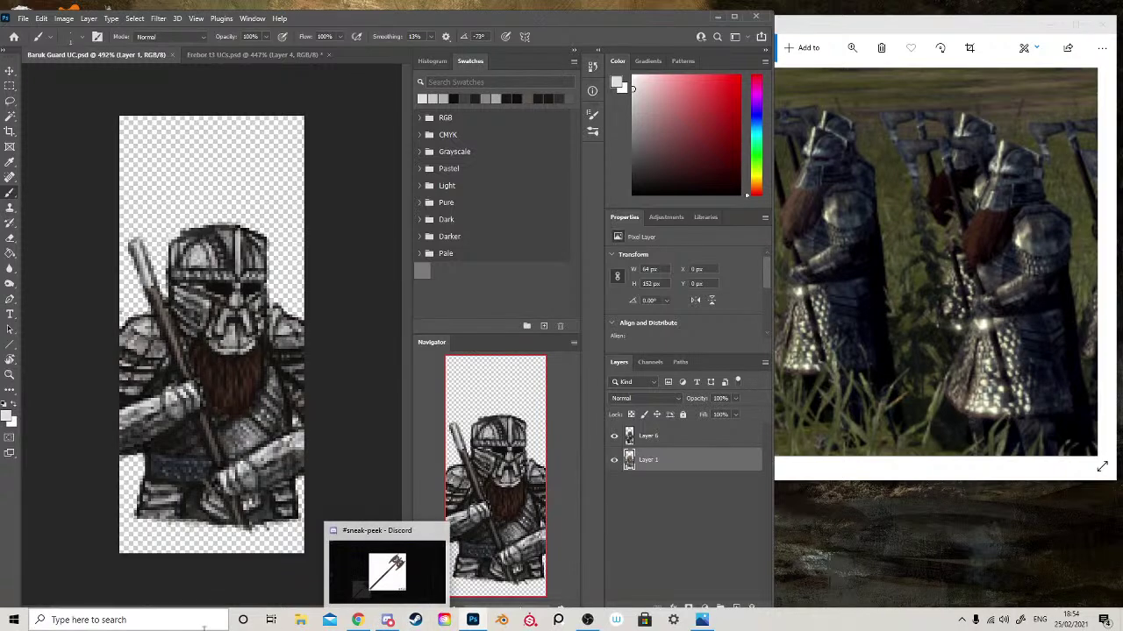
{"action": "left_click", "coordinate": [388, 620]}
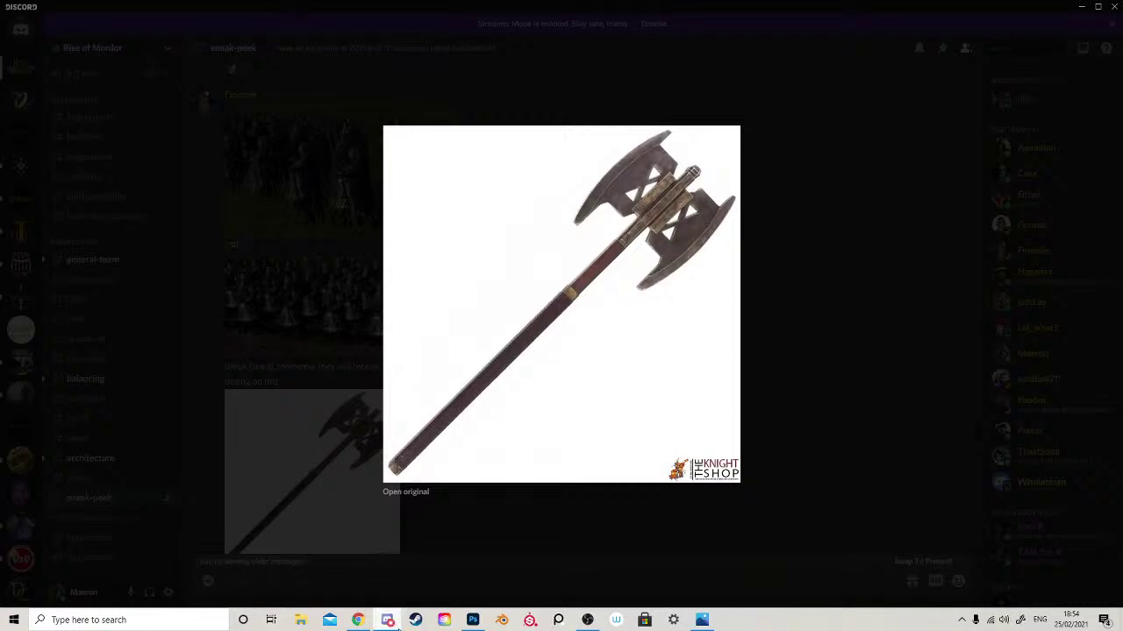
{"action": "left_click", "coordinate": [472, 620]}
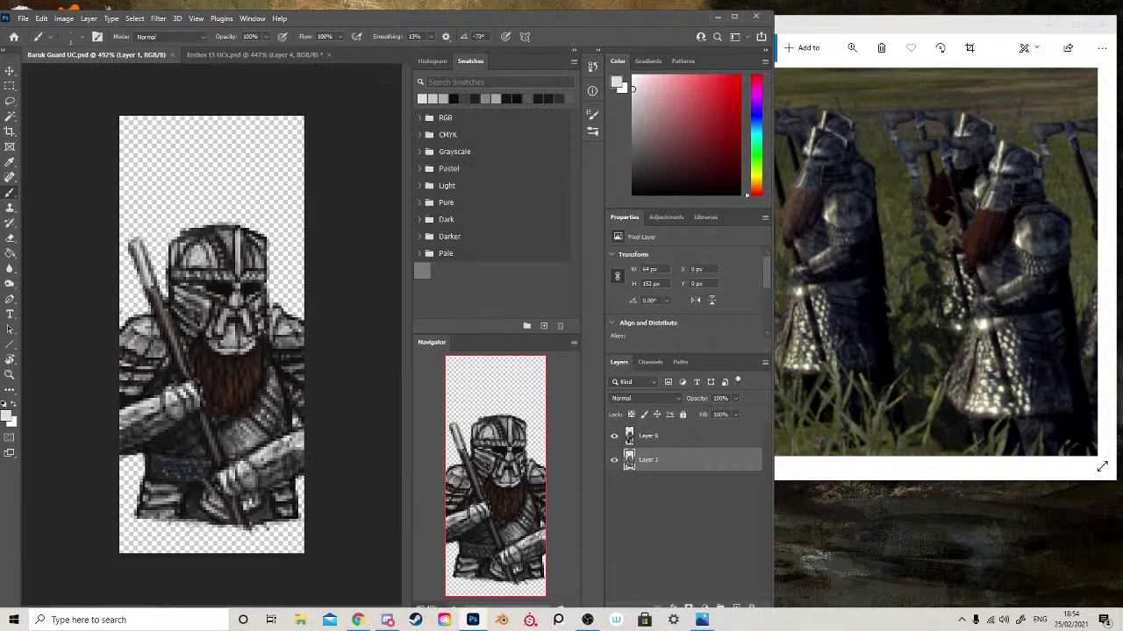
{"action": "left_click", "coordinate": [756, 173]}
{"action": "left_click", "coordinate": [757, 188]}
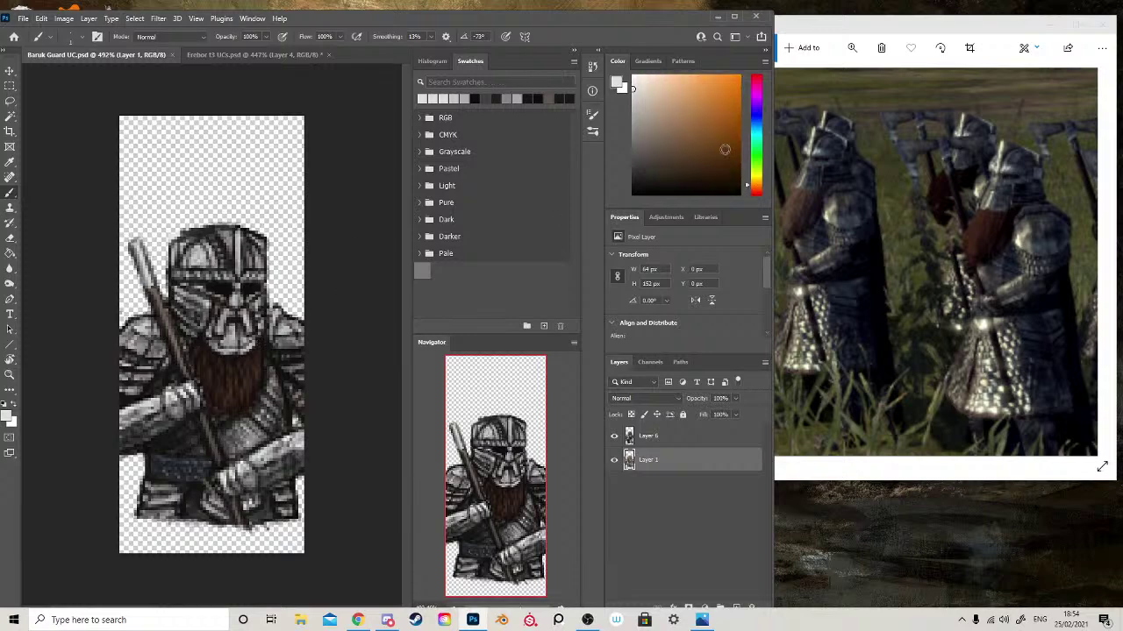
{"action": "left_click", "coordinate": [756, 181]}
{"action": "left_click", "coordinate": [681, 101]}
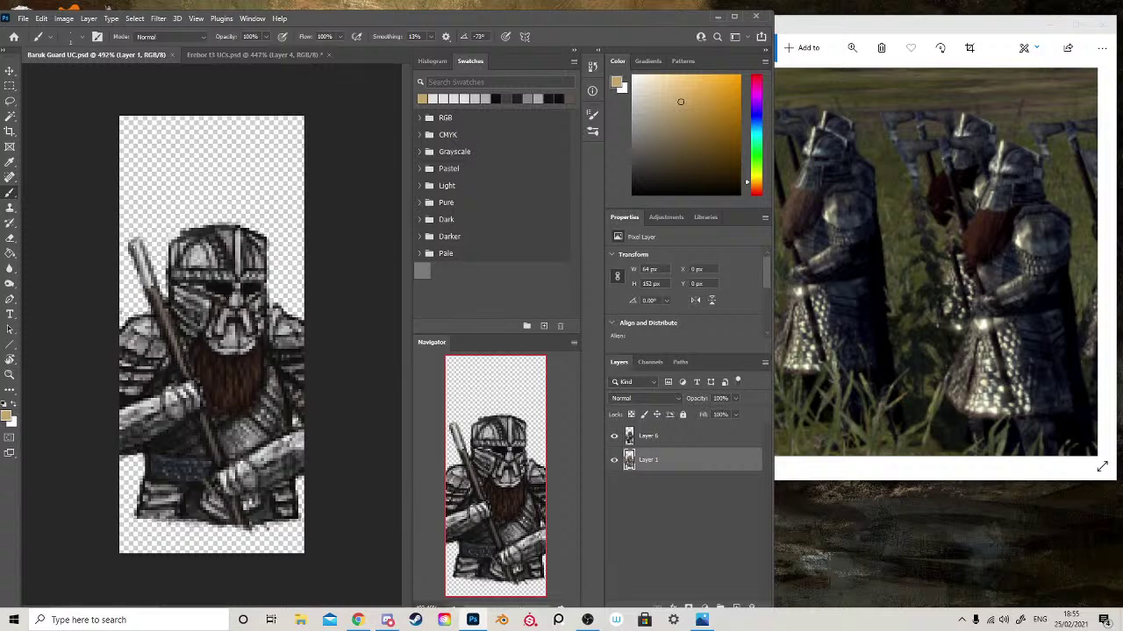
{"action": "left_click", "coordinate": [133, 249]}
{"action": "left_click", "coordinate": [135, 243]}
{"action": "left_click_drag", "start_coordinate": [134, 249], "coordinate": [155, 286]}
- Recheck the Discord axe reference, widen the shaft's top with gold side plates in Photoshop, and save the document
{"action": "left_click", "coordinate": [388, 620]}
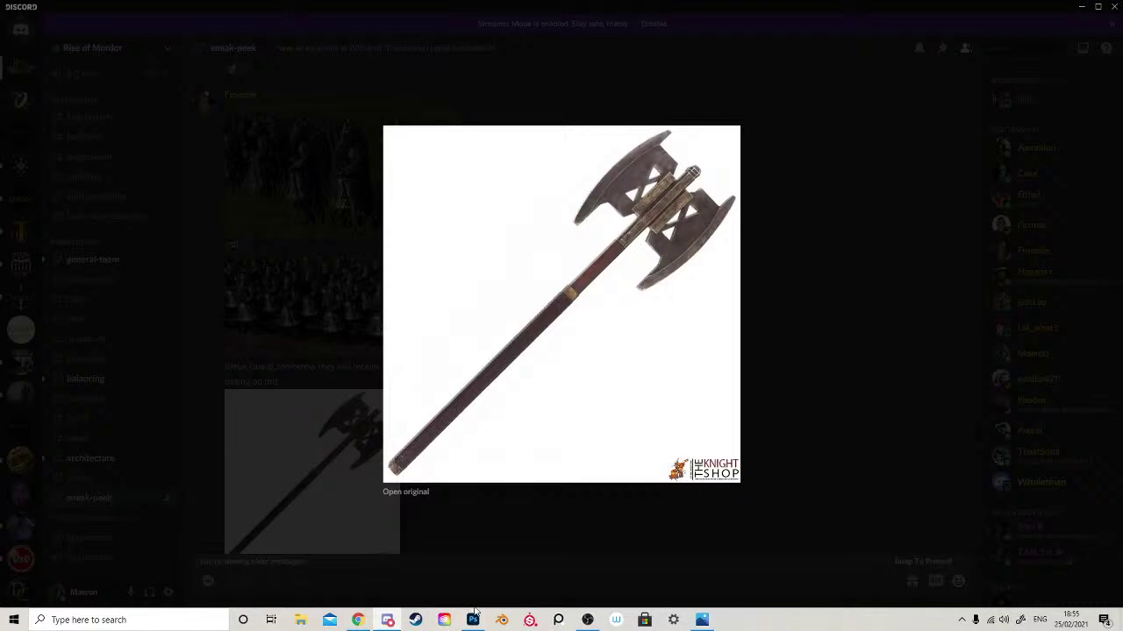
{"action": "left_click", "coordinate": [473, 617]}
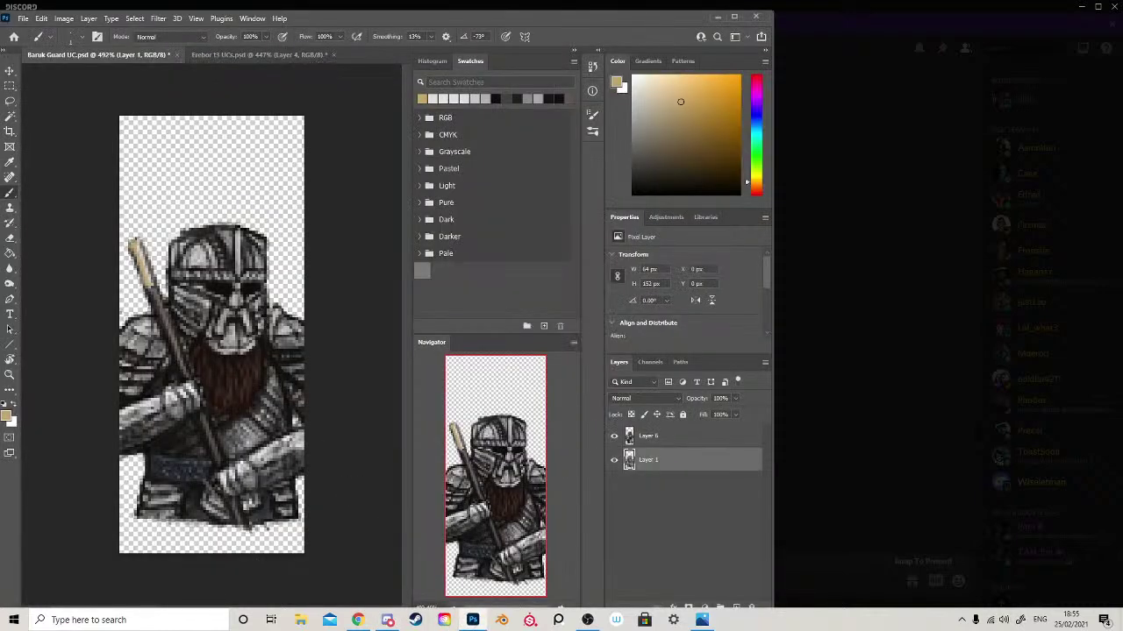
{"action": "mouse_move", "coordinate": [134, 242]}
{"action": "left_mouse_down"}
{"action": "mouse_move", "coordinate": [155, 302]}
{"action": "mouse_move", "coordinate": [130, 266]}
{"action": "mouse_move", "coordinate": [134, 284]}
{"action": "mouse_move", "coordinate": [158, 278]}
{"action": "mouse_move", "coordinate": [129, 272]}
{"action": "left_mouse_up"}
{"action": "key", "text": "ctrl+s"}
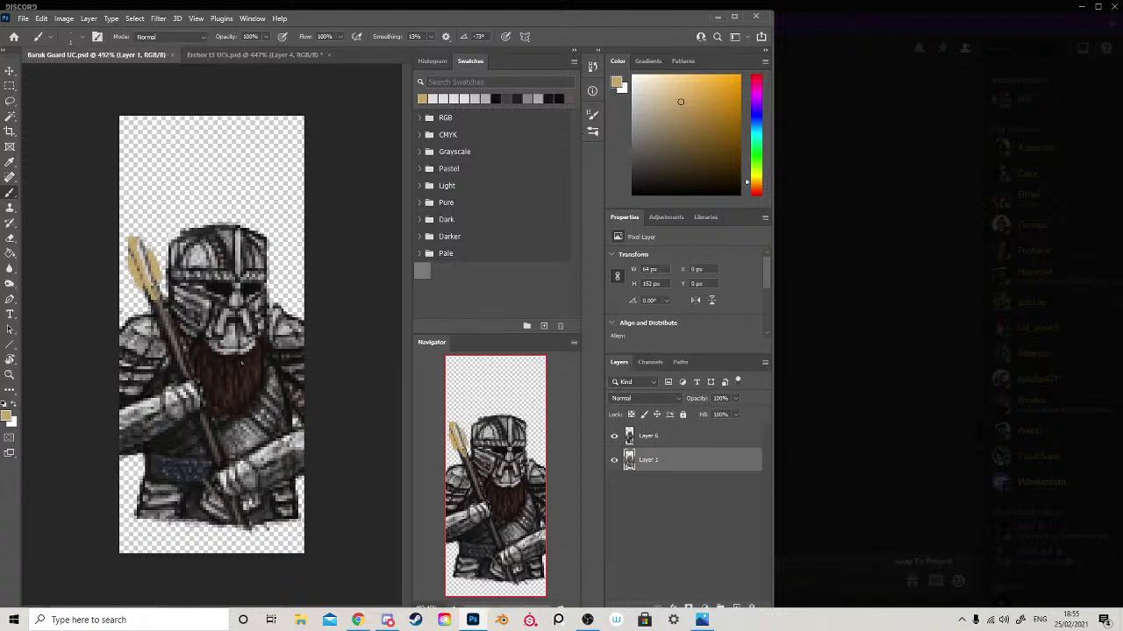
- Outline the gold plates at the top of the shaft with near-black sampled from the beard's edge
{"action": "left_click", "coordinate": [200, 369], "text": "alt"}
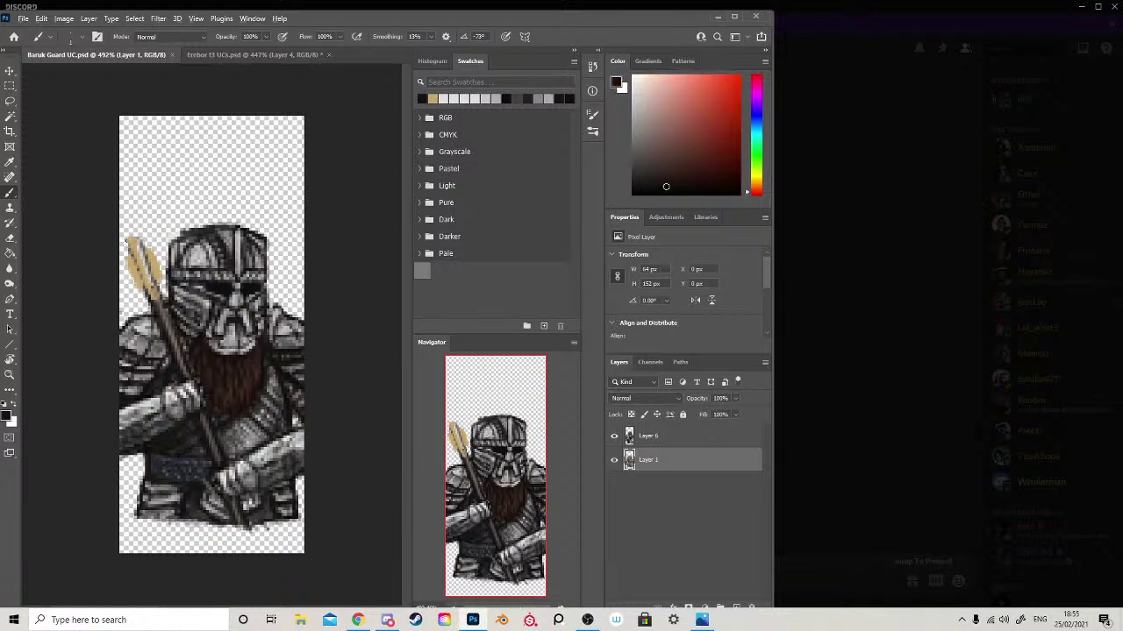
{"action": "mouse_move", "coordinate": [128, 242]}
{"action": "left_mouse_down"}
{"action": "mouse_move", "coordinate": [147, 293]}
{"action": "mouse_move", "coordinate": [135, 258]}
{"action": "mouse_move", "coordinate": [136, 293]}
{"action": "mouse_move", "coordinate": [149, 250]}
{"action": "mouse_move", "coordinate": [161, 283]}
{"action": "left_mouse_up"}
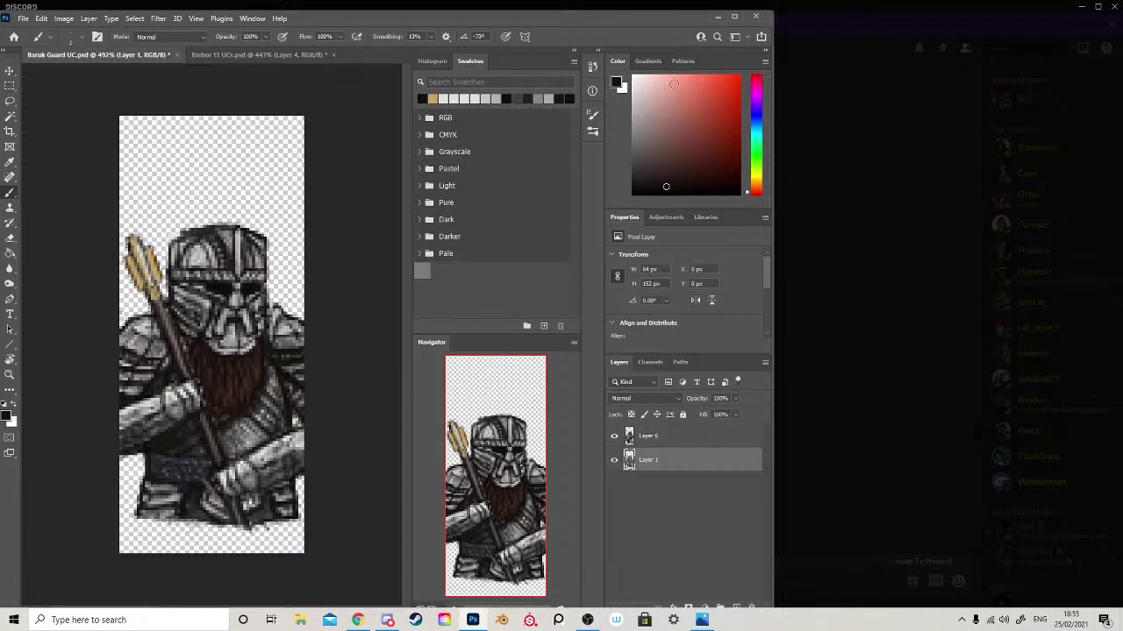
- Narrow the Photoshop window so the axe reference in Discord stays visible beside it, keeping the dwarf's axe in view
{"action": "left_click_drag", "start_coordinate": [775, 177], "coordinate": [507, 199]}
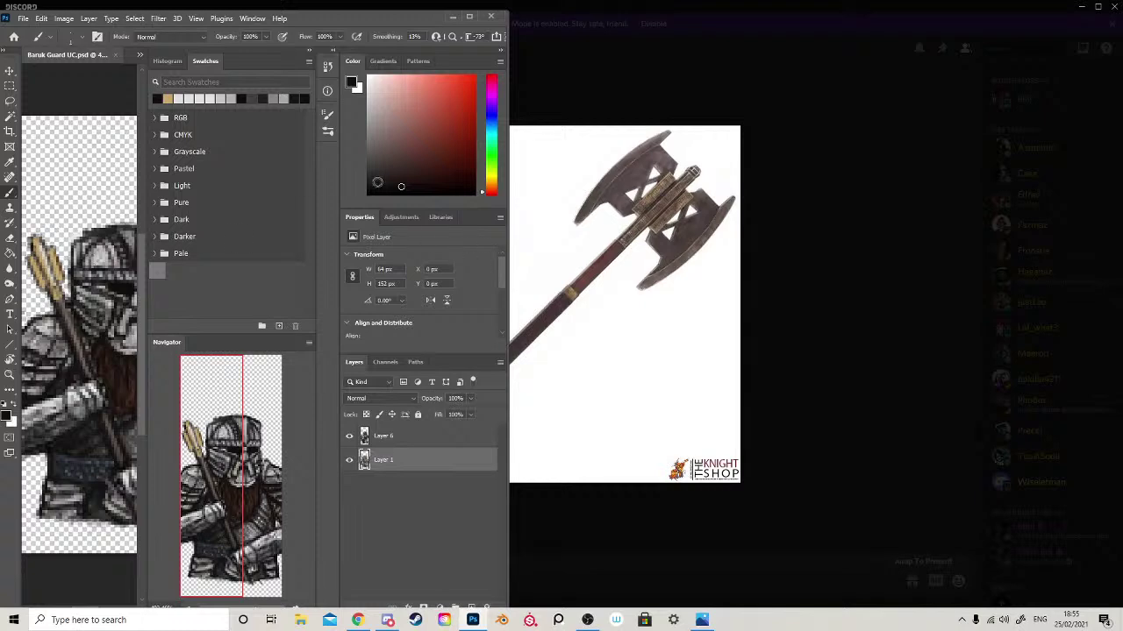
{"action": "left_click", "coordinate": [512, 138]}
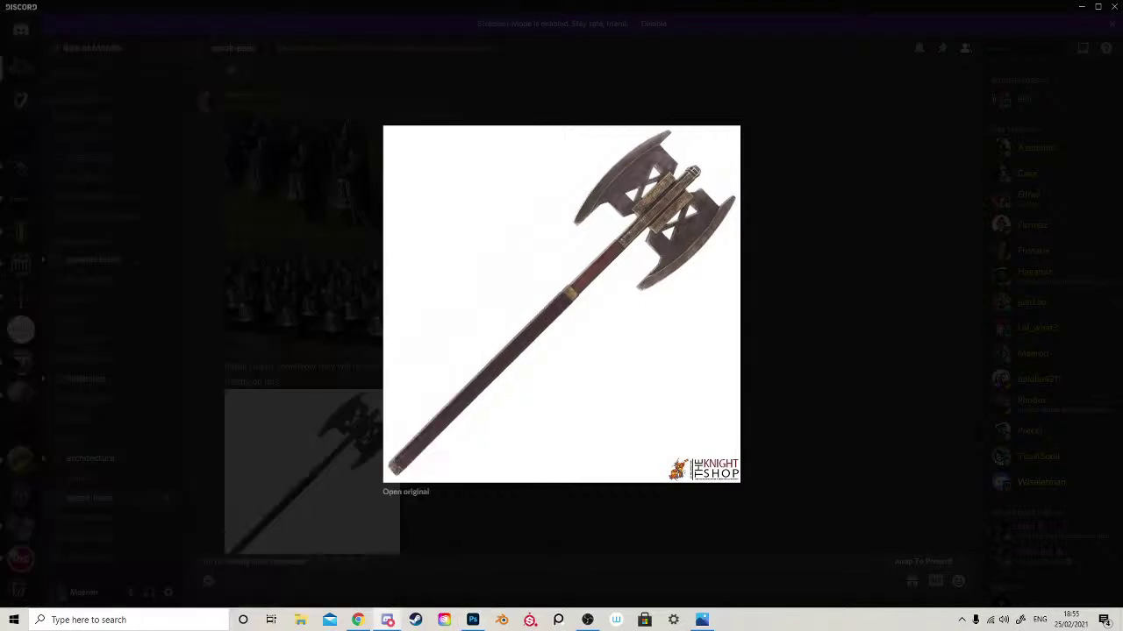
{"action": "left_click", "coordinate": [473, 620]}
{"action": "left_click_drag", "start_coordinate": [506, 258], "coordinate": [542, 263]}
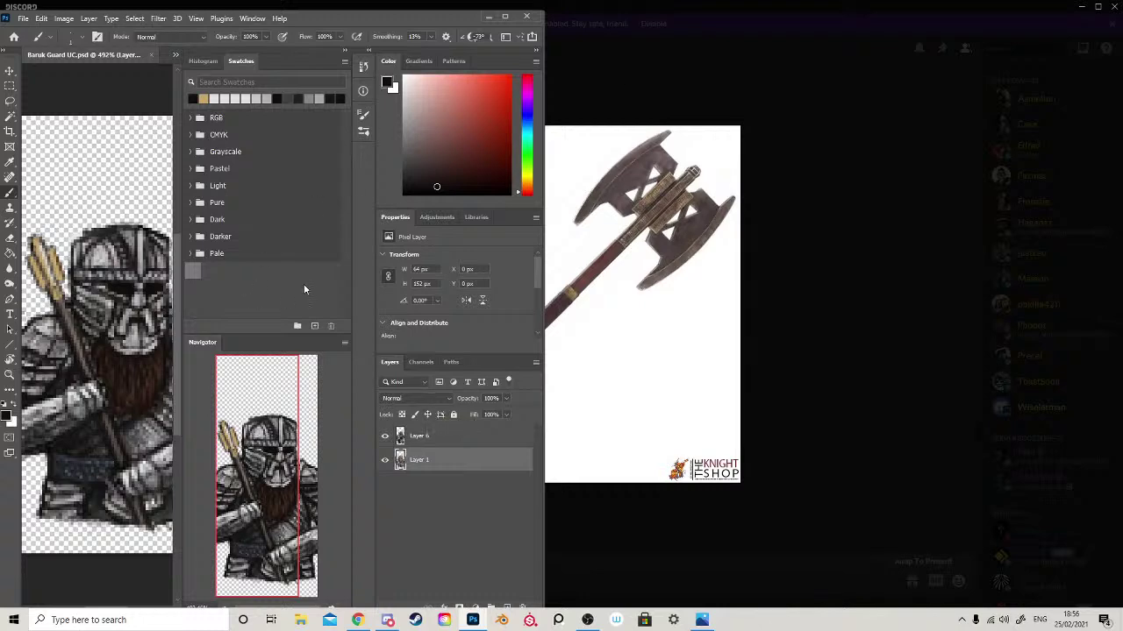
{"action": "left_click_drag", "start_coordinate": [93, 290], "coordinate": [125, 312]}
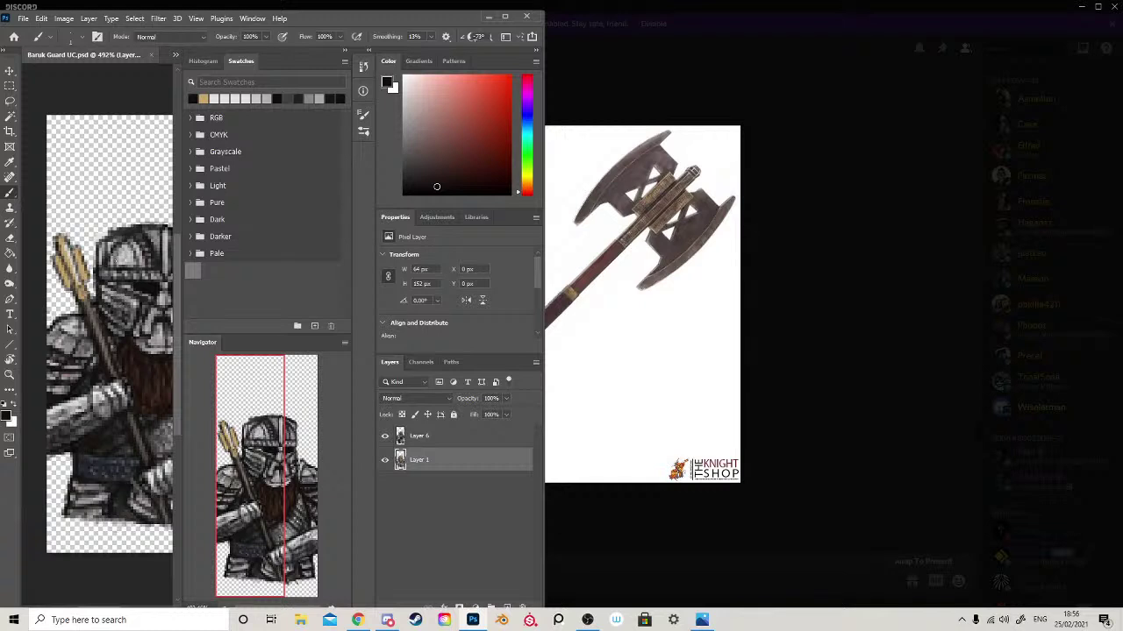
- Paint light grey sampled from the helmet beside the gold plates at the top of the axe shaft
{"action": "left_click", "coordinate": [125, 279], "text": "alt"}
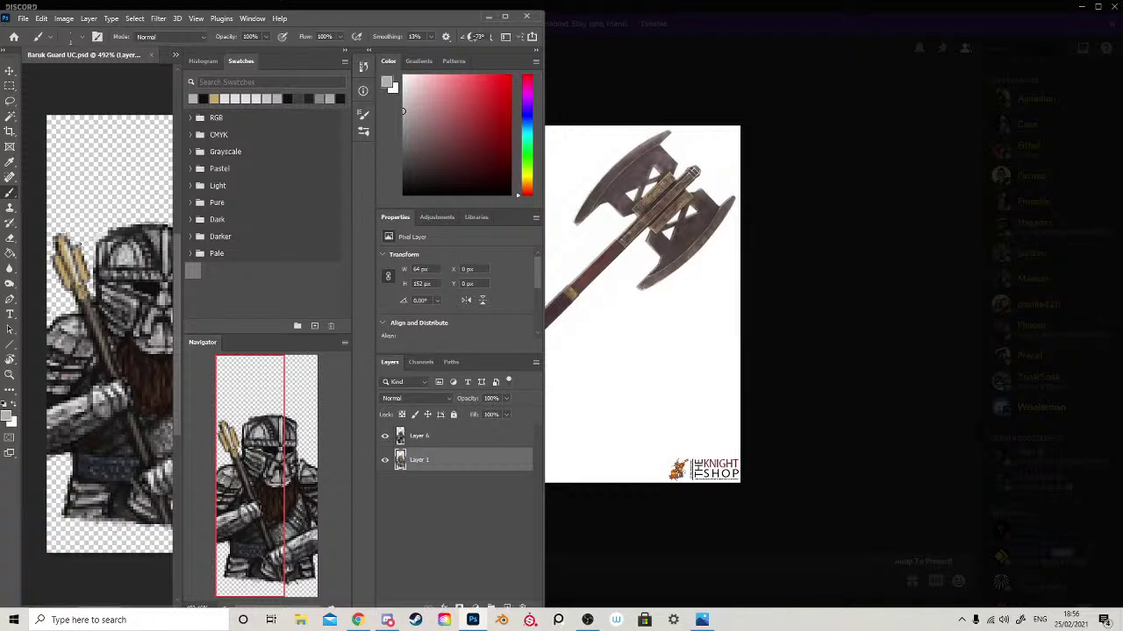
{"action": "left_click_drag", "start_coordinate": [80, 239], "coordinate": [87, 253]}
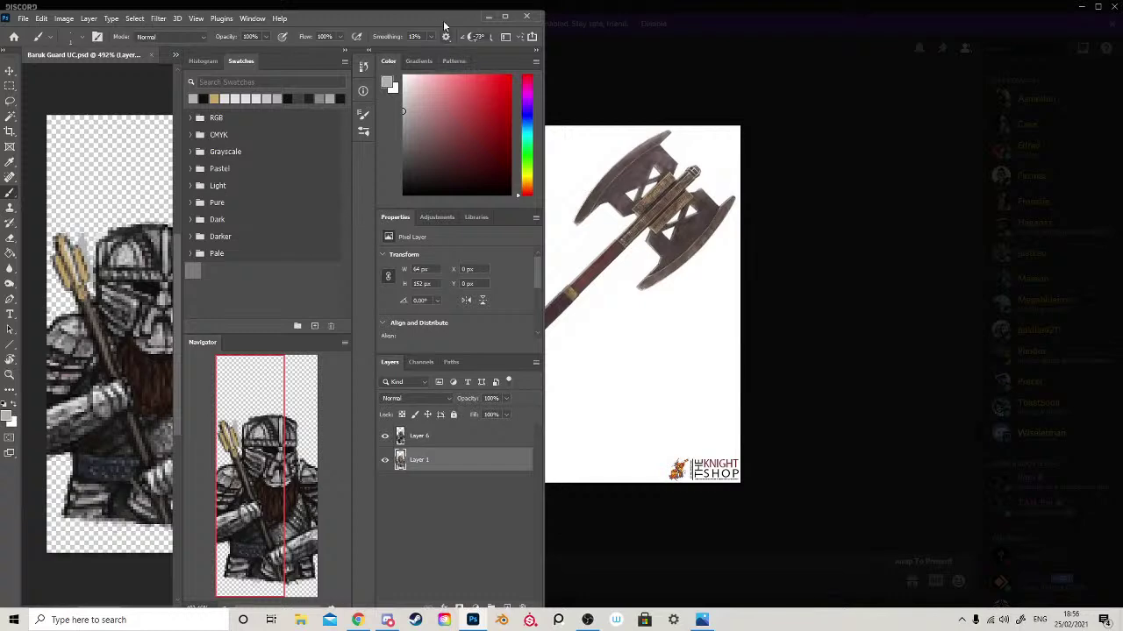
- Add a new empty layer at the top of the layer stack, keeping the Photoshop window beside the axe reference
{"action": "left_click_drag", "start_coordinate": [447, 22], "coordinate": [450, 24]}
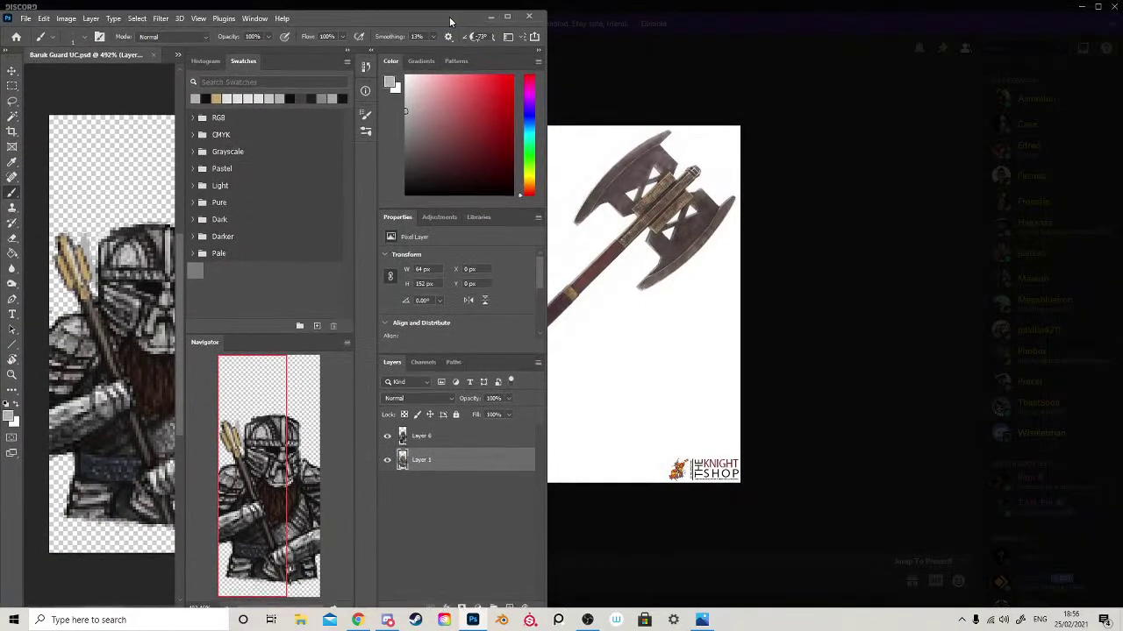
{"action": "double_click", "coordinate": [450, 24]}
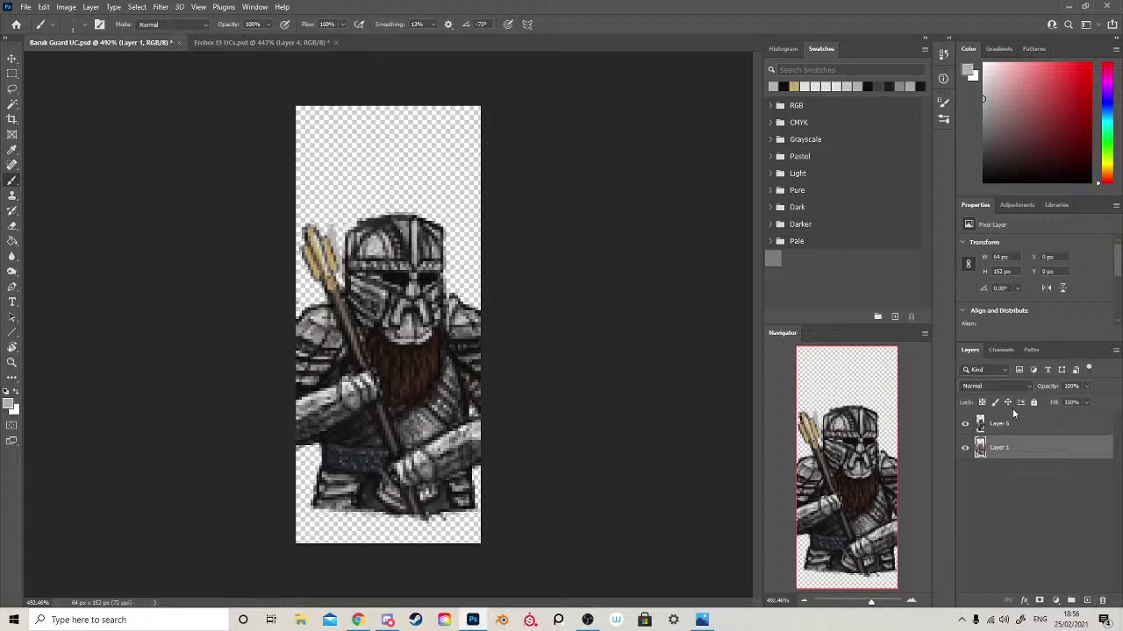
{"action": "left_click", "coordinate": [1088, 601]}
{"action": "left_click_drag", "start_coordinate": [1026, 419], "coordinate": [1022, 418]}
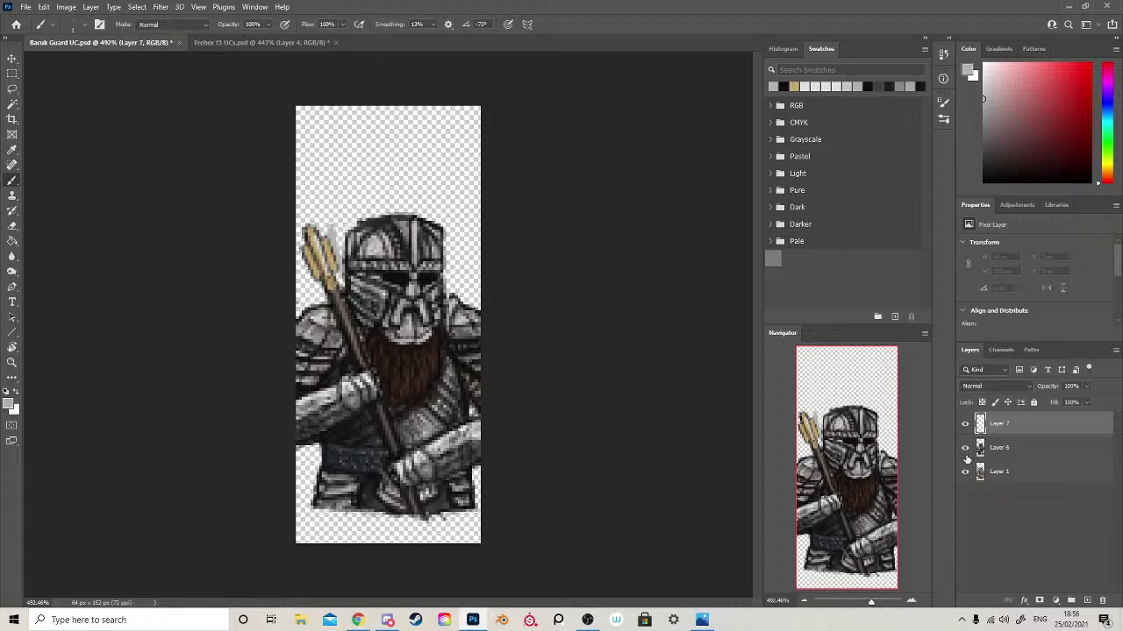
{"action": "key", "text": "ctrl+shift+n"}
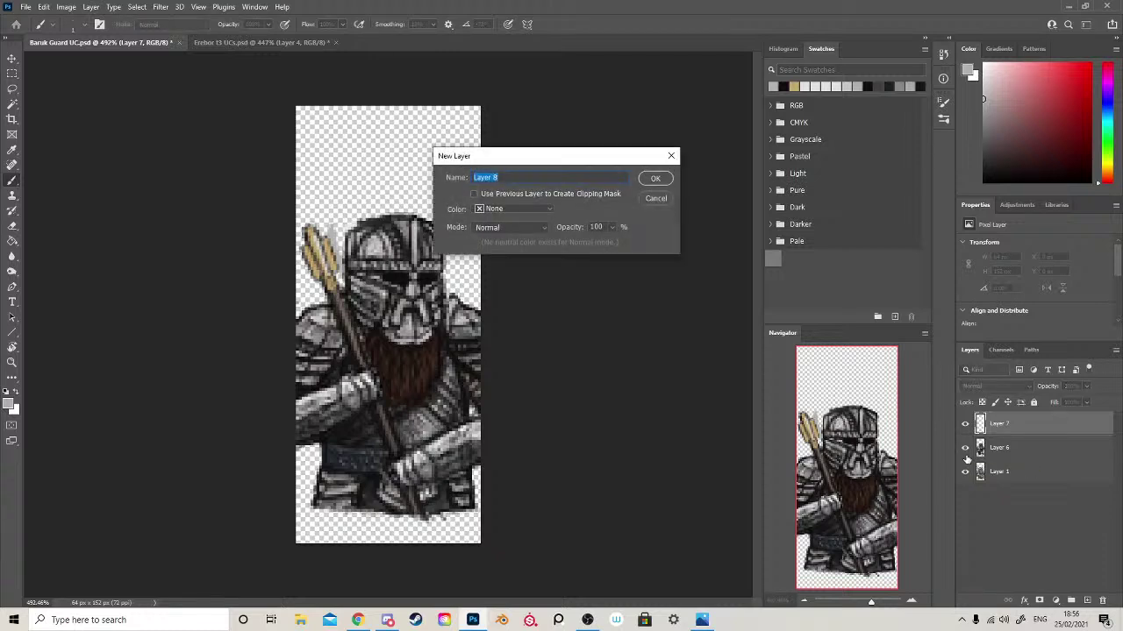
{"action": "left_click", "coordinate": [656, 199]}
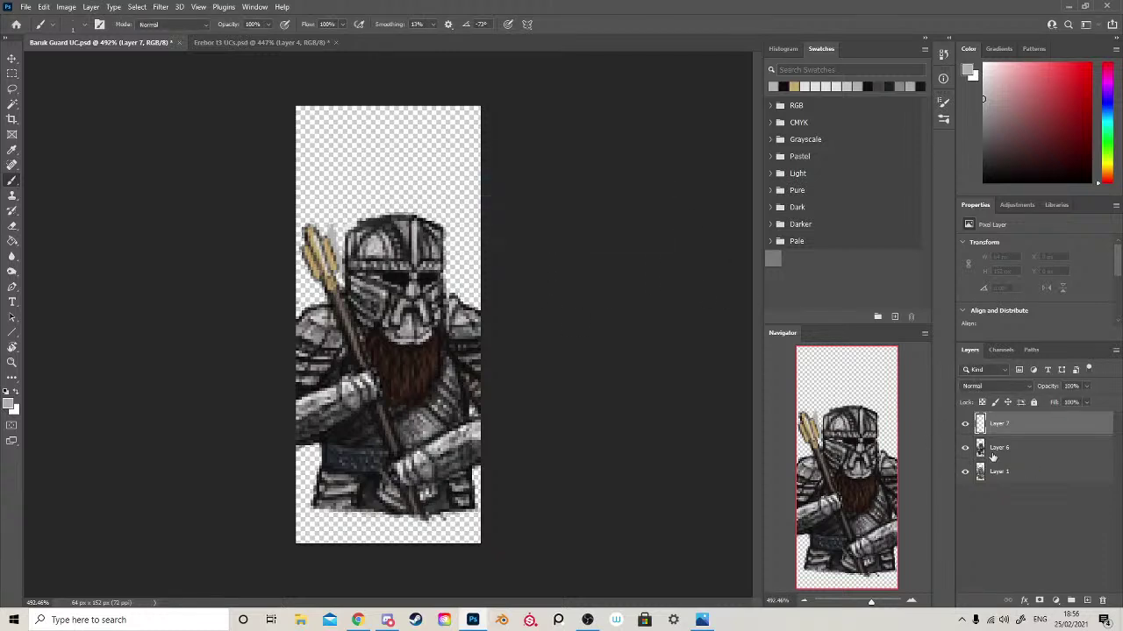
{"action": "double_click", "coordinate": [981, 16]}
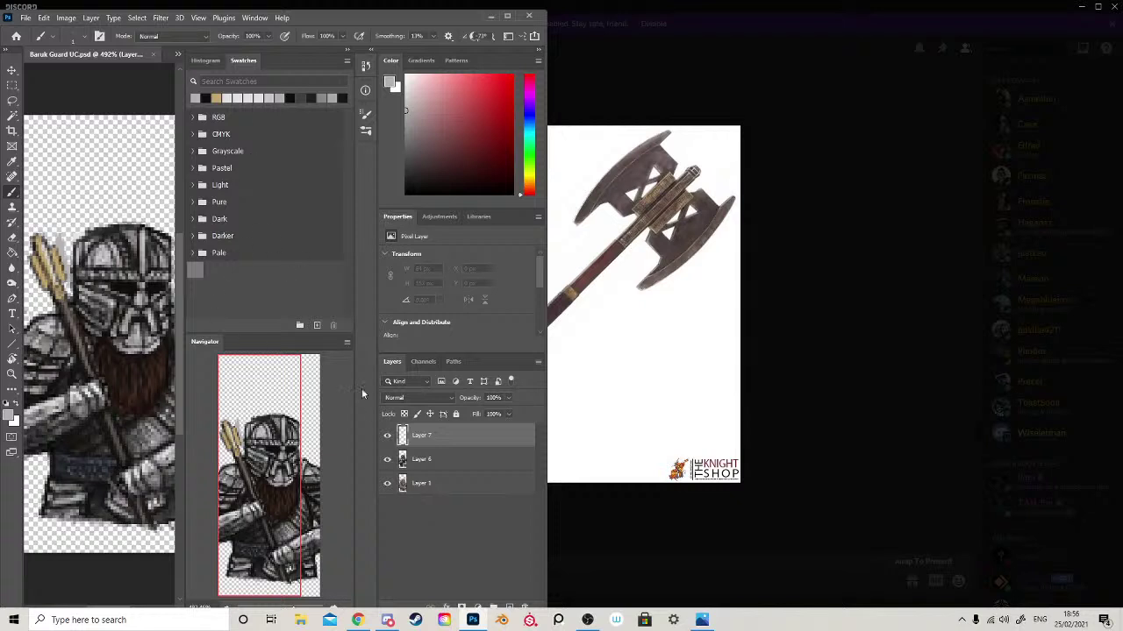
- Outline the axe blade between the shaft and the helmet in mid grey sampled from the shoulder armour, and fill it
{"action": "key", "text": "ctrl"}
{"action": "key", "text": "alt"}
{"action": "left_click", "coordinate": [45, 336], "text": "alt"}
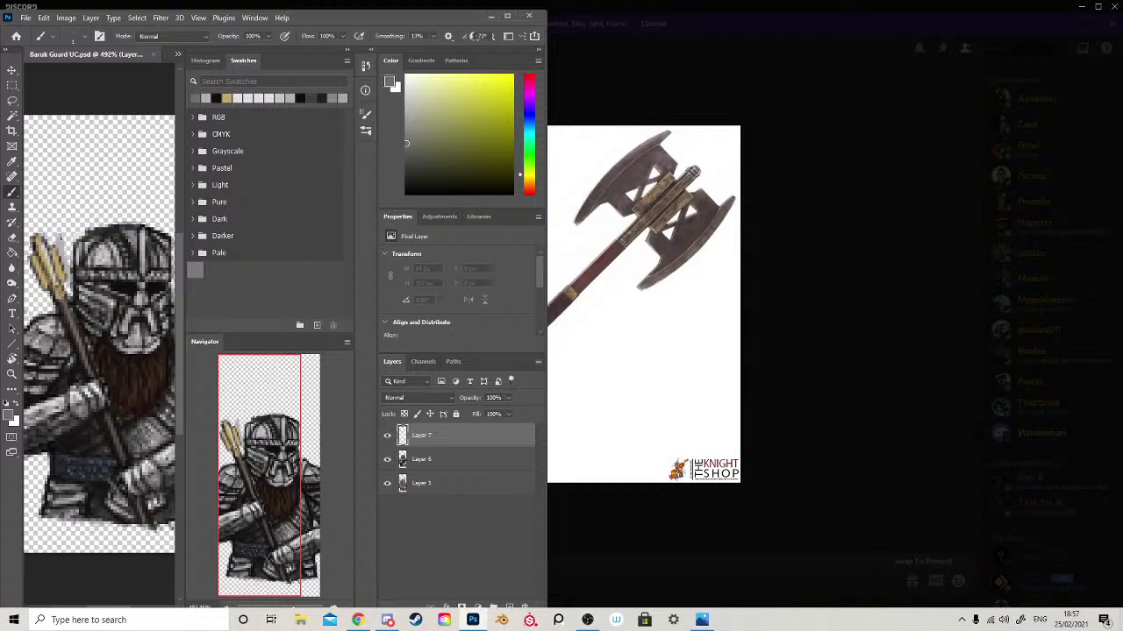
{"action": "left_click", "coordinate": [61, 232]}
{"action": "mouse_move", "coordinate": [61, 230]}
{"action": "left_mouse_down"}
{"action": "mouse_move", "coordinate": [72, 222]}
{"action": "mouse_move", "coordinate": [90, 255]}
{"action": "mouse_move", "coordinate": [93, 290]}
{"action": "left_mouse_up"}
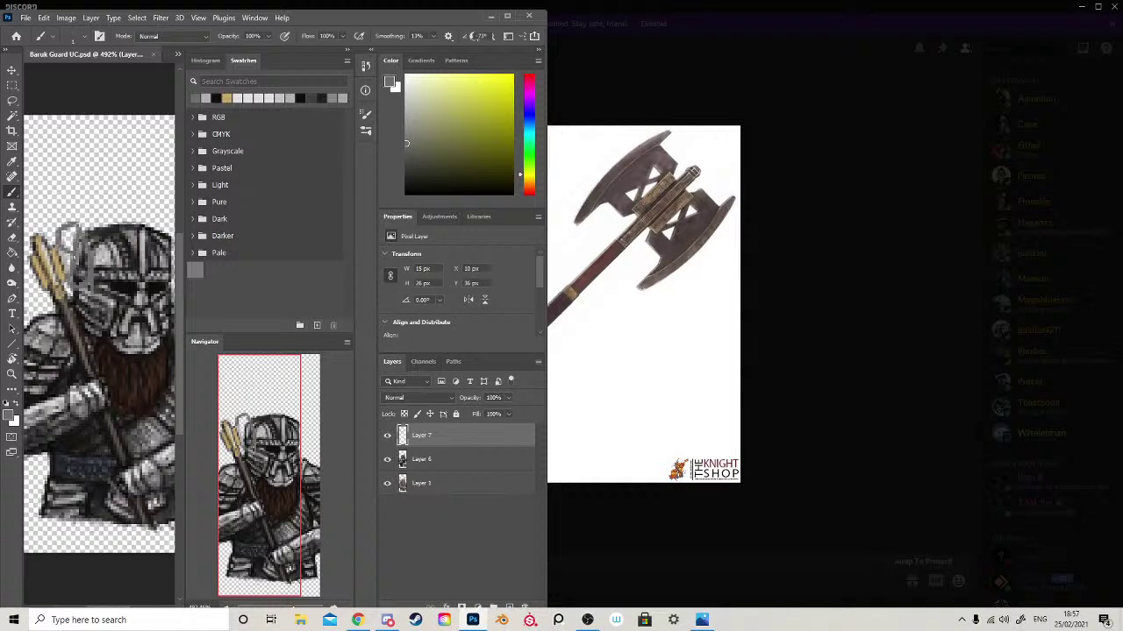
{"action": "mouse_move", "coordinate": [81, 267]}
{"action": "left_mouse_down"}
{"action": "mouse_move", "coordinate": [81, 245]}
{"action": "mouse_move", "coordinate": [82, 259]}
{"action": "left_mouse_up"}
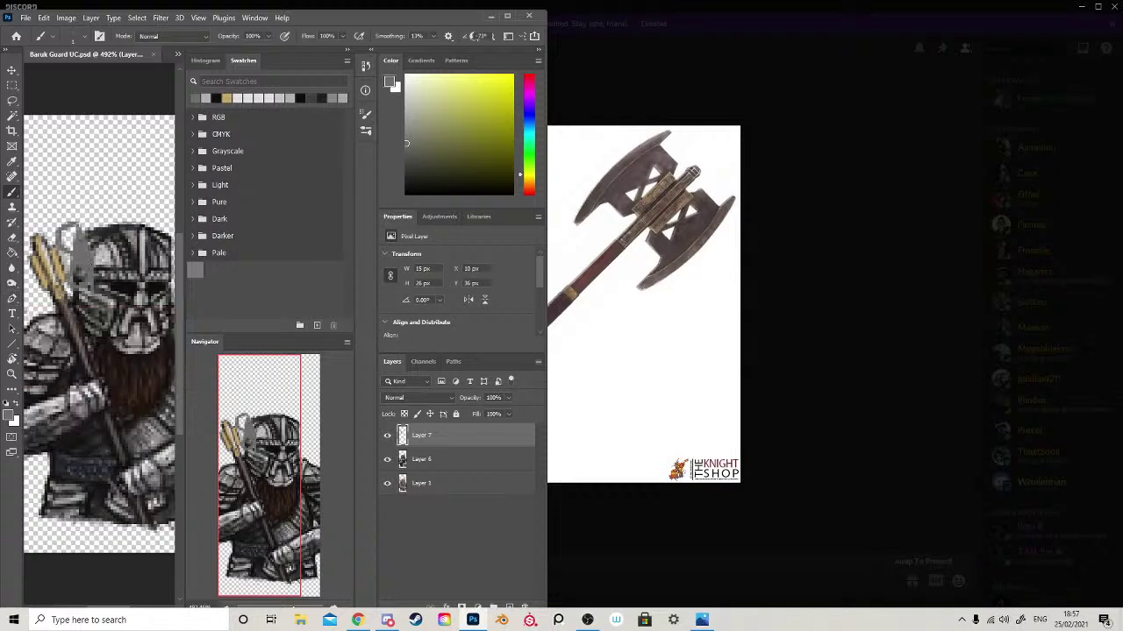
{"action": "mouse_move", "coordinate": [72, 256]}
{"action": "left_mouse_down"}
{"action": "mouse_move", "coordinate": [57, 254]}
{"action": "mouse_move", "coordinate": [70, 258]}
{"action": "mouse_move", "coordinate": [75, 220]}
{"action": "left_mouse_up"}
{"action": "left_click_drag", "start_coordinate": [73, 241], "coordinate": [65, 235]}
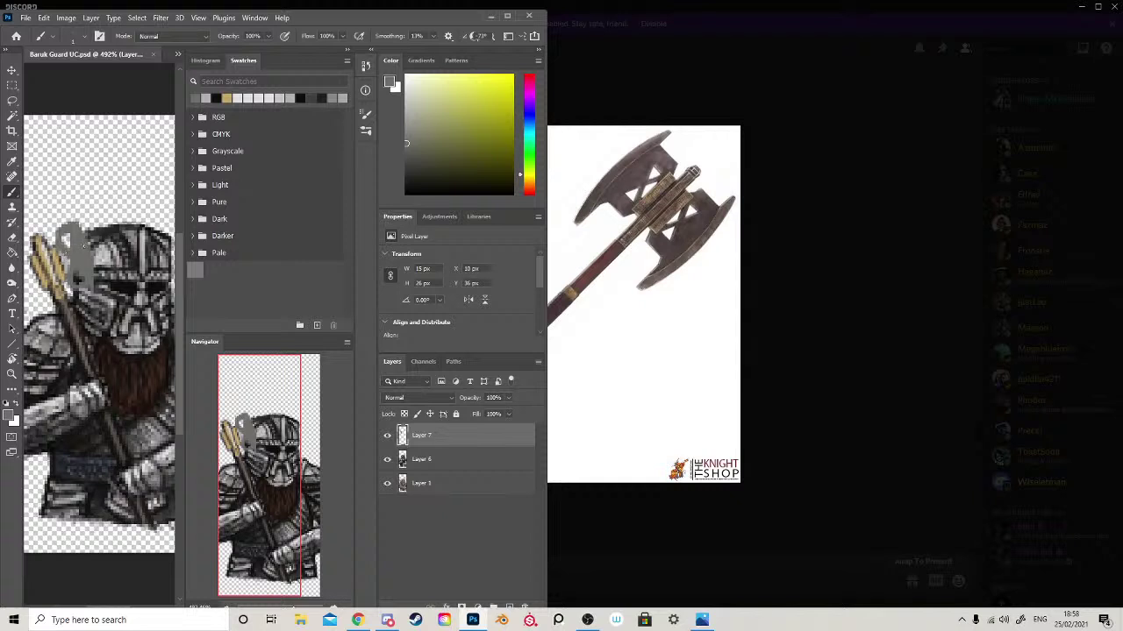
- Erase part of the blade's inner area on Layer 7 and repaint it with the mid-grey brush
{"action": "left_click", "coordinate": [434, 483]}
{"action": "key", "text": "e"}
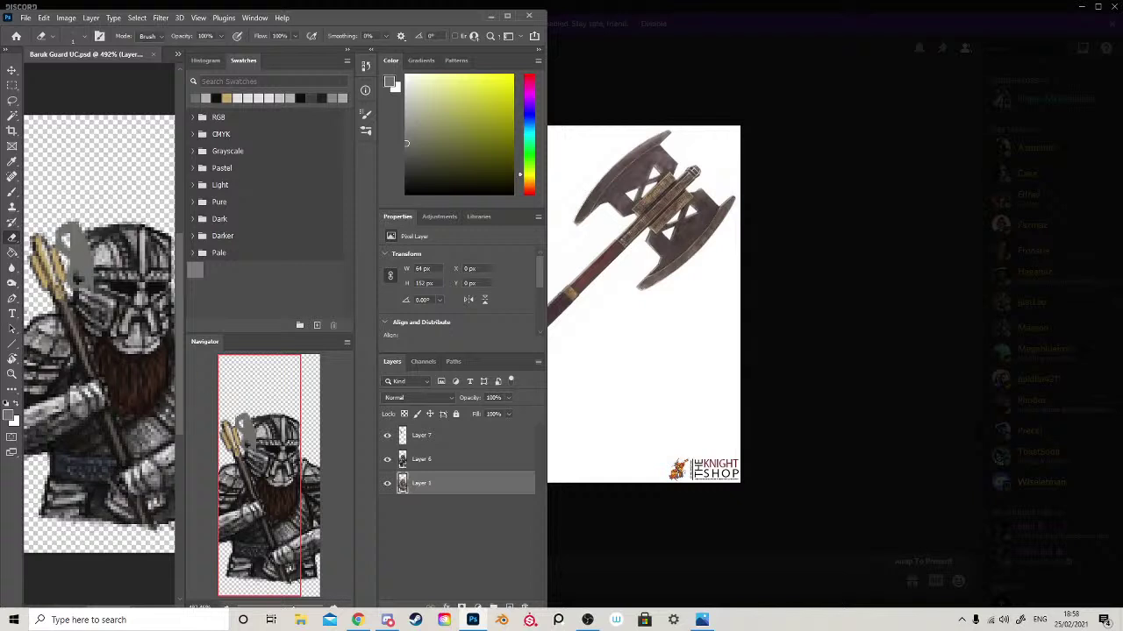
{"action": "key", "text": "b"}
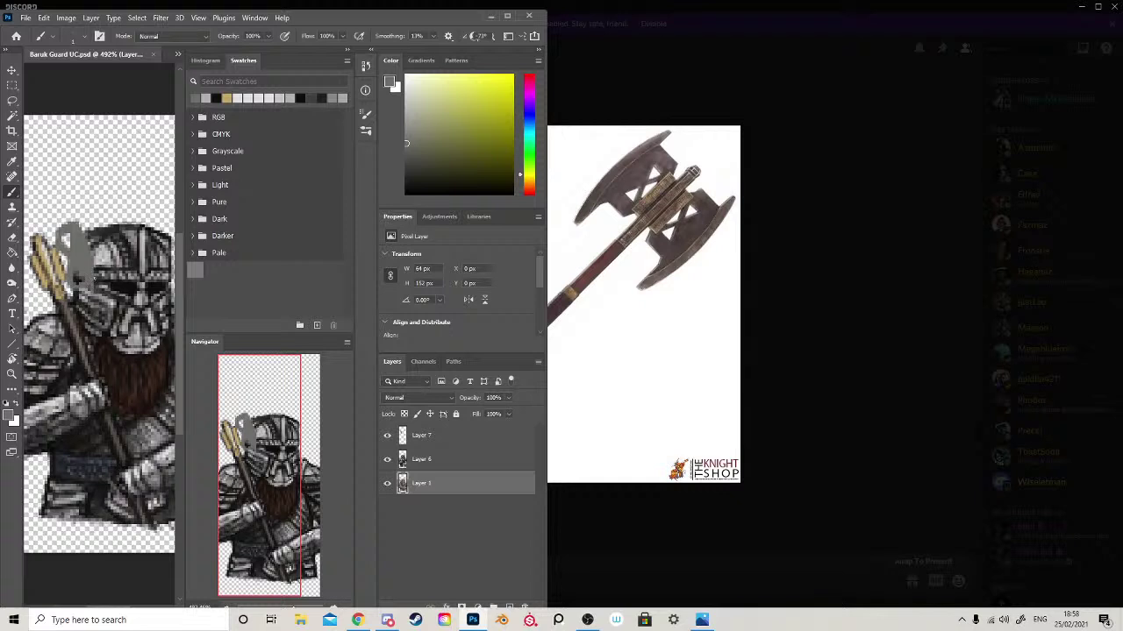
{"action": "key", "text": "e"}
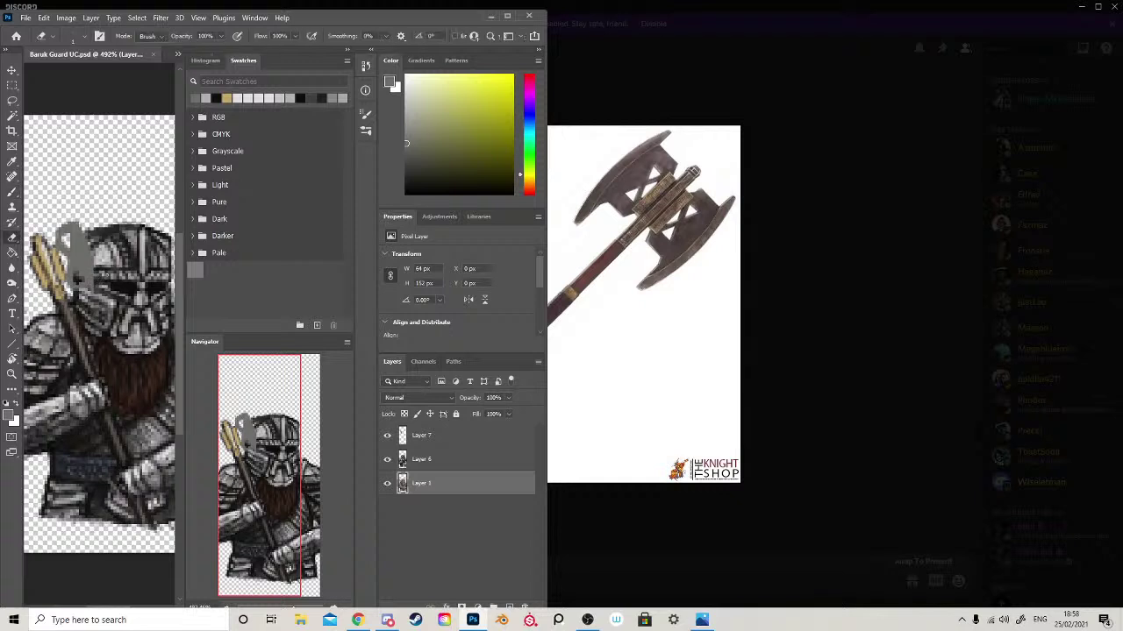
{"action": "left_click", "coordinate": [425, 435]}
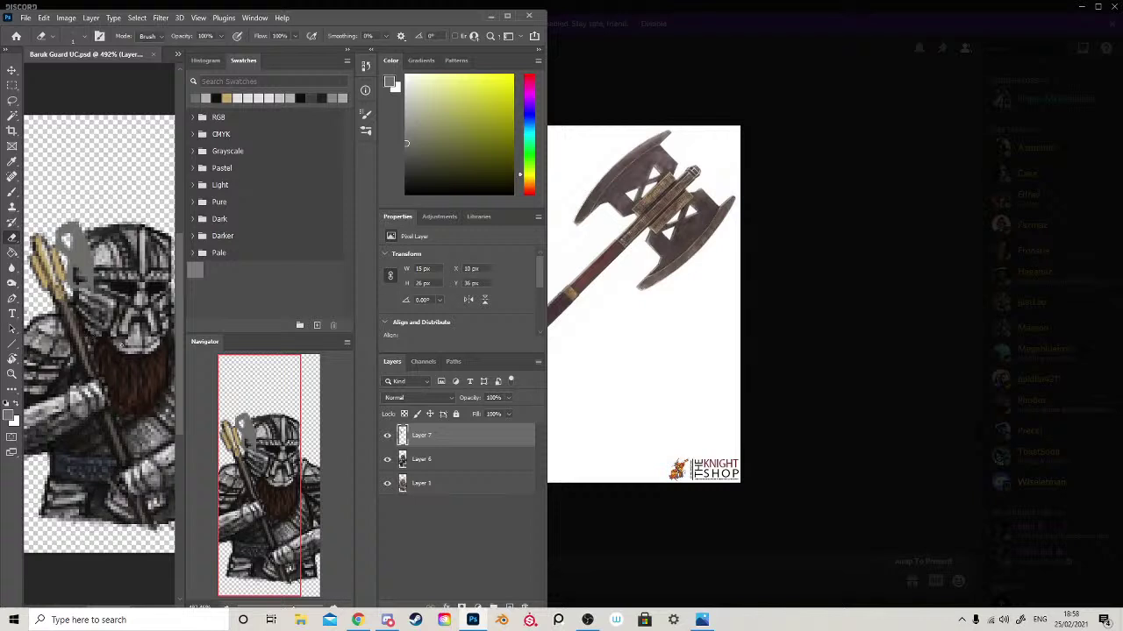
{"action": "key", "text": "b"}
{"action": "left_click_drag", "start_coordinate": [73, 237], "coordinate": [73, 250]}
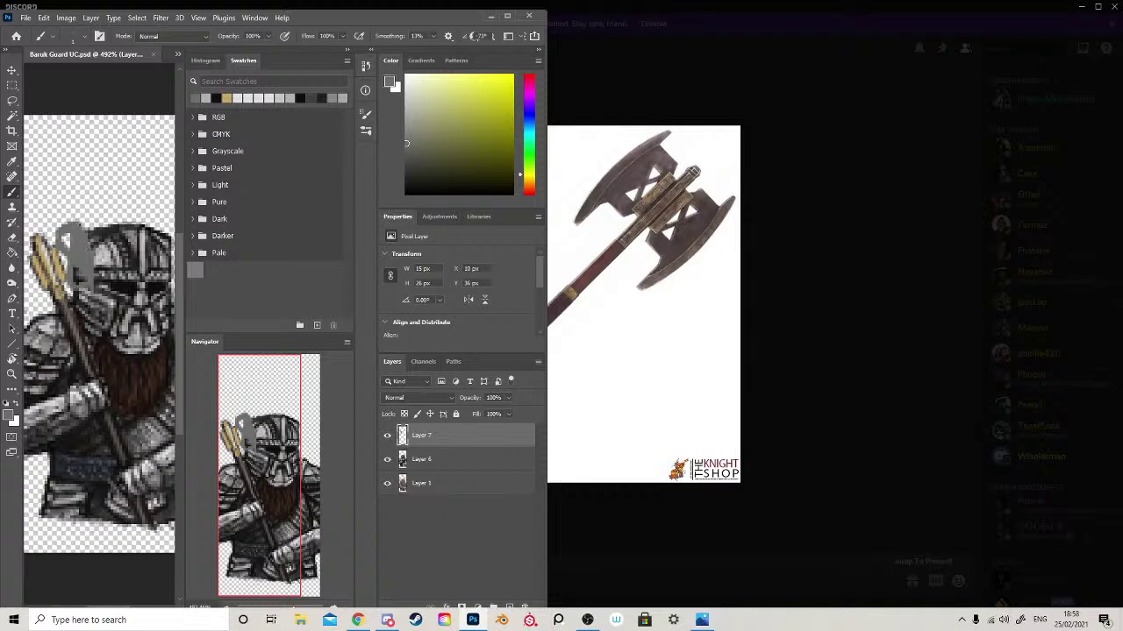
- Extend the grey blade to a pointed upper tip and down over the helmet, and rough in the opposite blade by the shoulder
{"action": "left_click_drag", "start_coordinate": [76, 221], "coordinate": [75, 205]}
{"action": "left_click", "coordinate": [96, 261]}
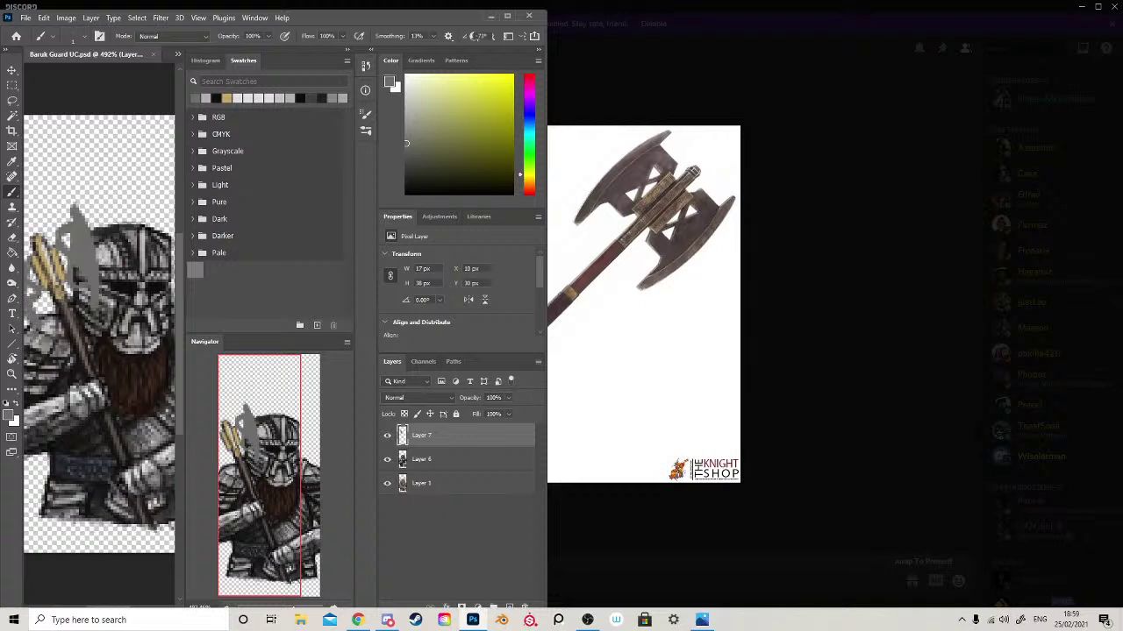
{"action": "left_click_drag", "start_coordinate": [37, 300], "coordinate": [42, 297]}
{"action": "key", "text": "e"}
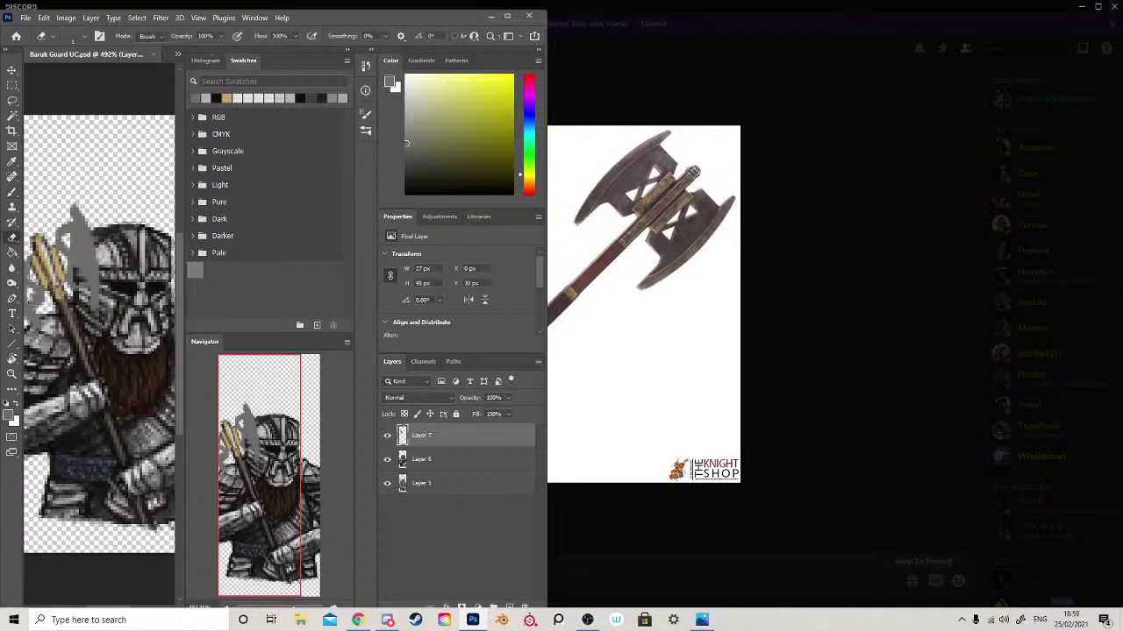
{"action": "left_click_drag", "start_coordinate": [31, 299], "coordinate": [37, 296]}
{"action": "key", "text": "b"}
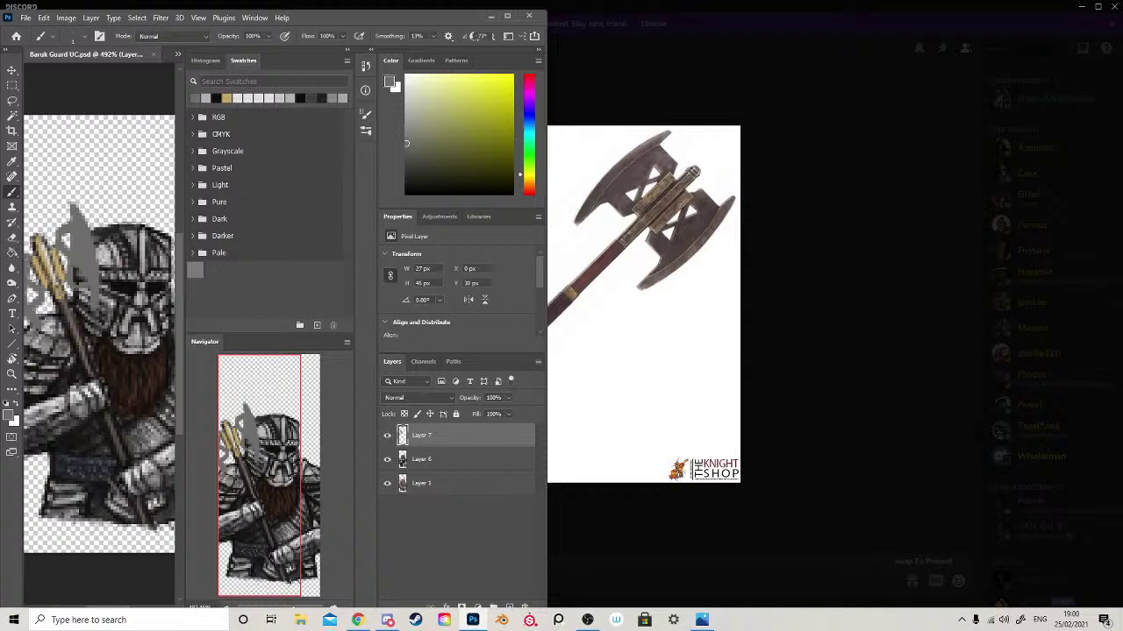
- Outline the blade beside the helmet with near-black sampled from the helmet's eye area
{"action": "left_click", "coordinate": [113, 288], "text": "alt"}
{"action": "mouse_move", "coordinate": [57, 242]}
{"action": "left_mouse_down"}
{"action": "mouse_move", "coordinate": [79, 203]}
{"action": "mouse_move", "coordinate": [101, 274]}
{"action": "mouse_move", "coordinate": [97, 307]}
{"action": "mouse_move", "coordinate": [66, 281]}
{"action": "left_mouse_up"}
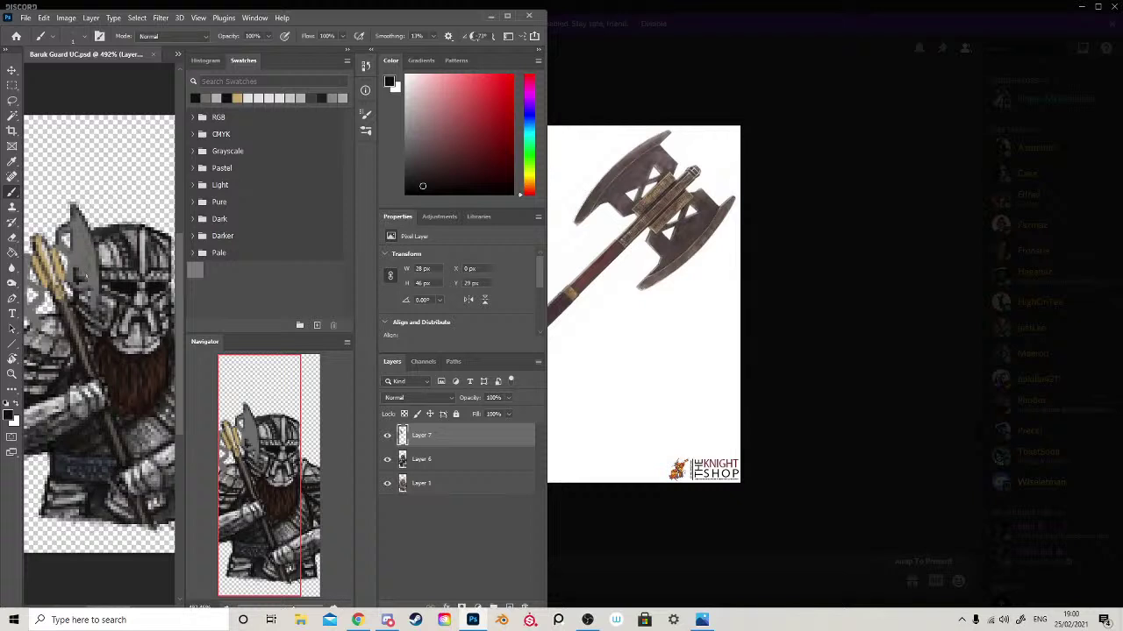
{"action": "mouse_move", "coordinate": [76, 264]}
{"action": "left_mouse_down"}
{"action": "mouse_move", "coordinate": [82, 272]}
{"action": "mouse_move", "coordinate": [68, 257]}
{"action": "left_mouse_up"}
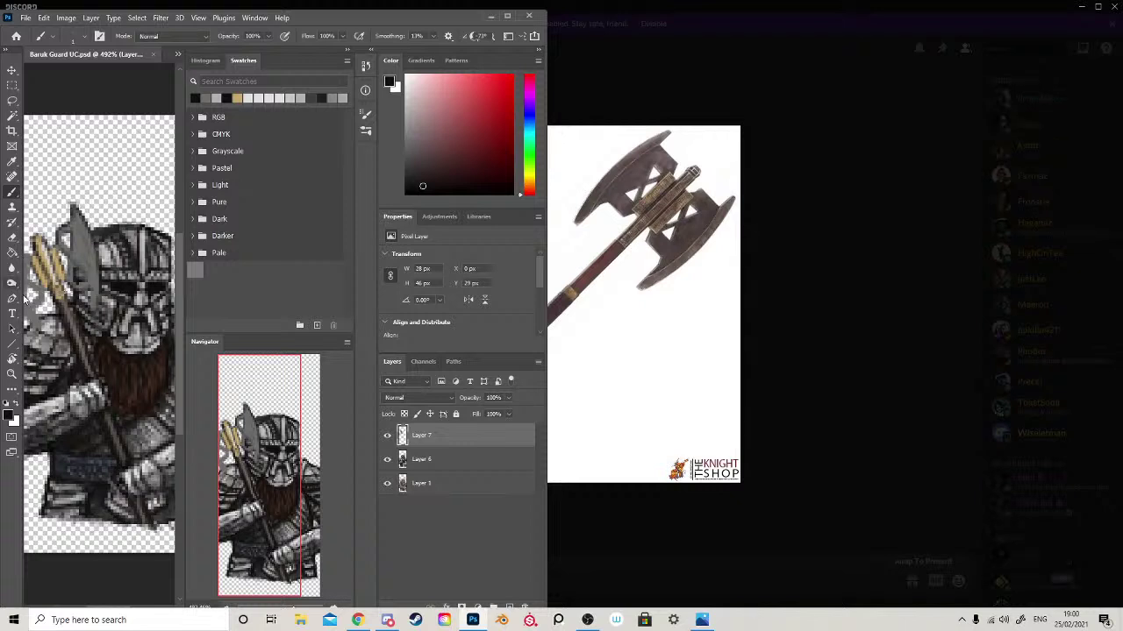
{"action": "left_click_drag", "start_coordinate": [79, 282], "coordinate": [99, 307]}
- Refine the blade's inner edge and cut-out, alternating sampled blade grey and near-black from the helmet
{"action": "left_click", "coordinate": [83, 273], "text": "alt"}
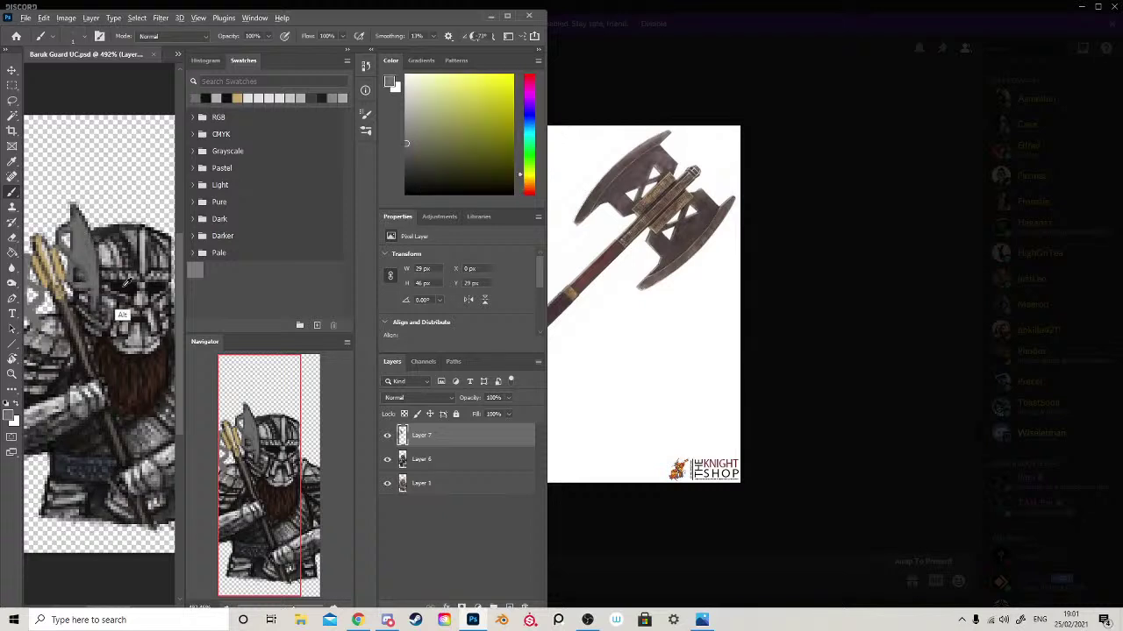
{"action": "left_click", "coordinate": [84, 280], "text": "alt"}
{"action": "left_click", "coordinate": [76, 276]}
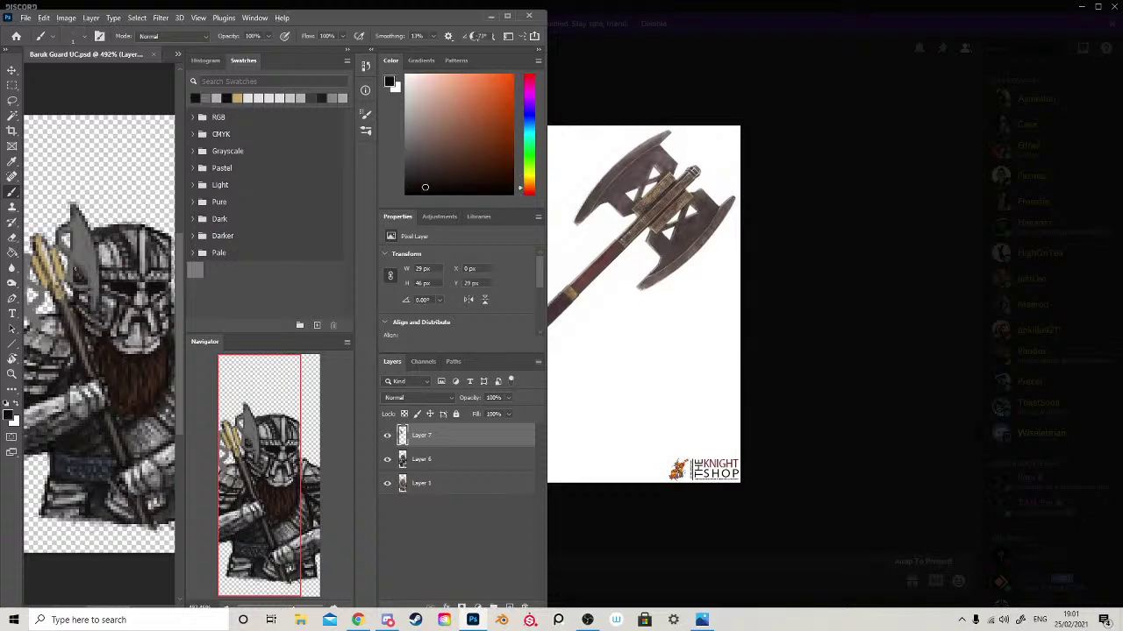
{"action": "left_click", "coordinate": [80, 286], "text": "alt"}
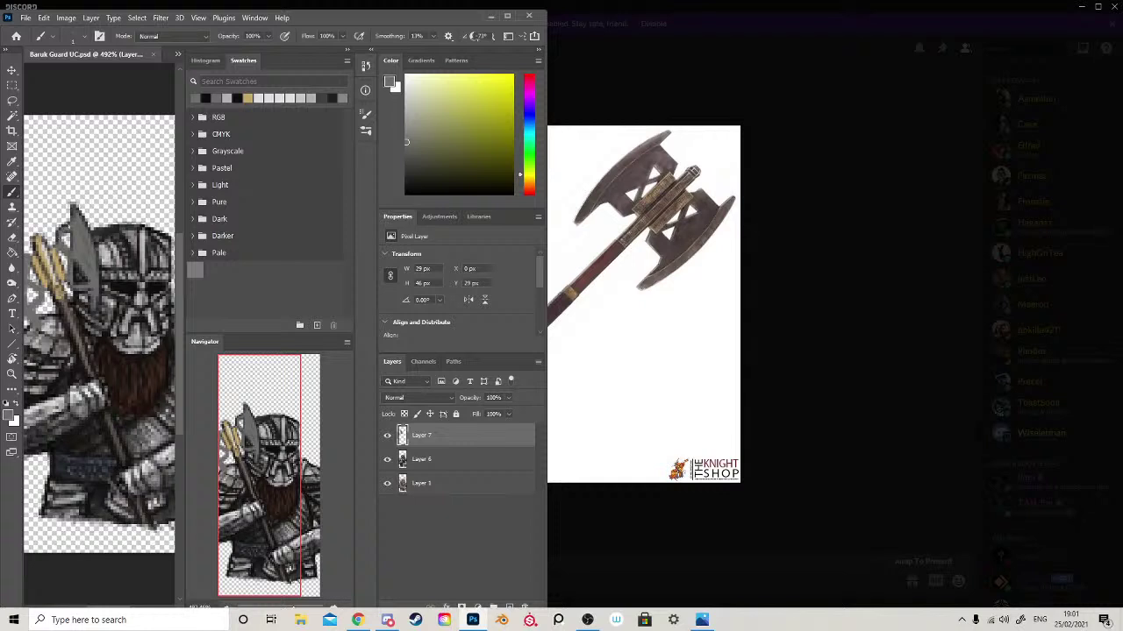
{"action": "left_click", "coordinate": [125, 287], "text": "alt"}
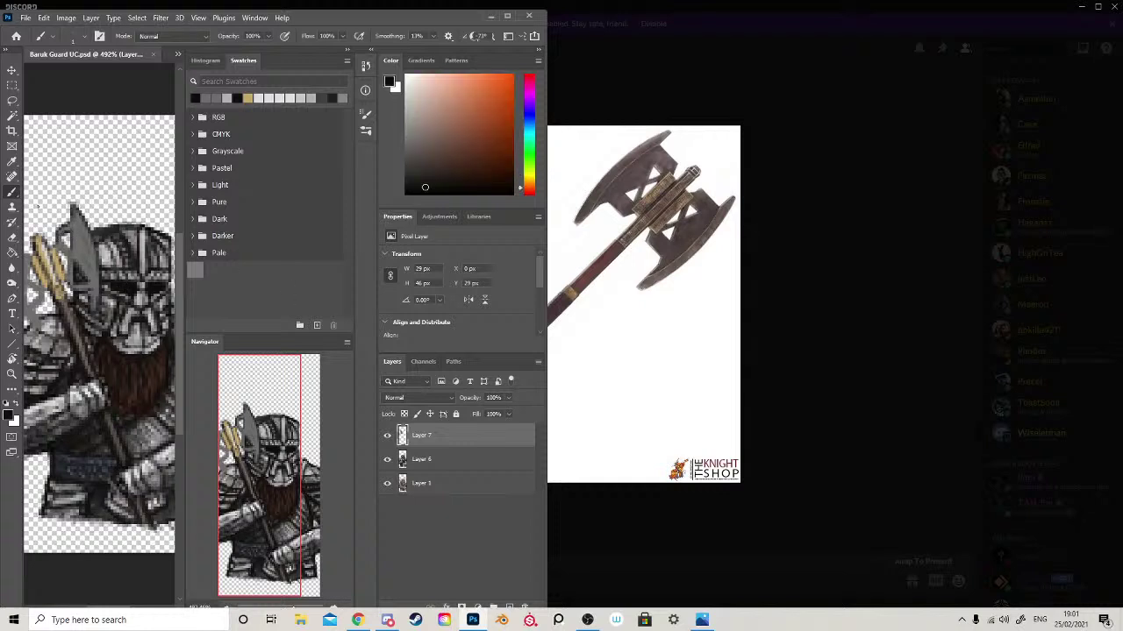
{"action": "left_click", "coordinate": [65, 247]}
{"action": "left_click", "coordinate": [63, 253]}
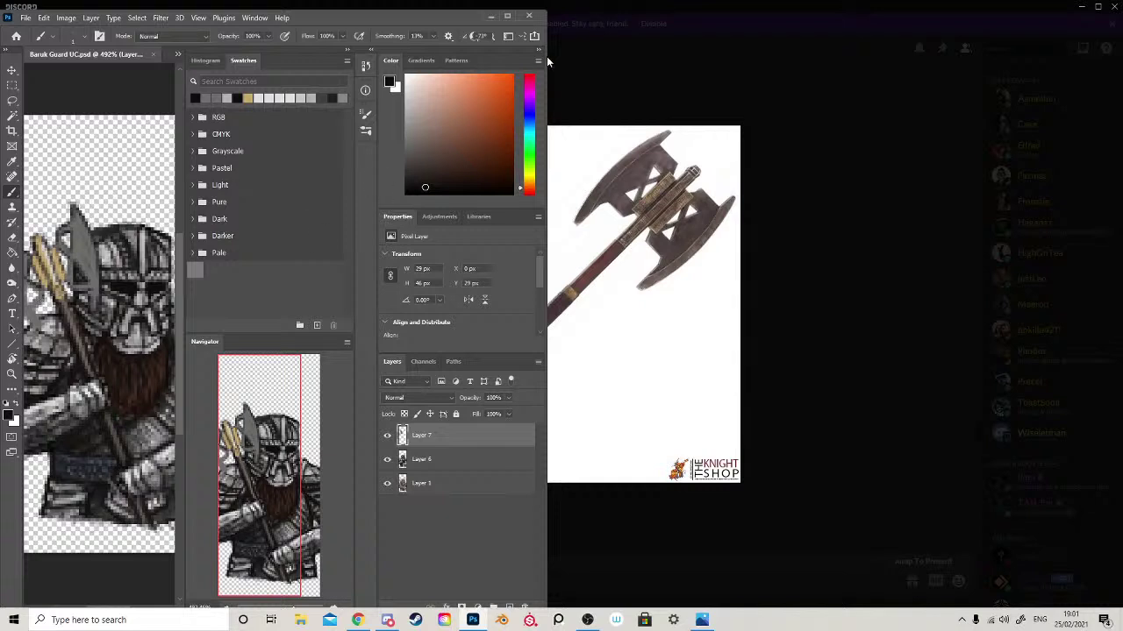
- Dock the Color panel in the Properties group and shorten that group to give the layer list more room
{"action": "mouse_move", "coordinate": [547, 62]}
{"action": "left_mouse_down"}
{"action": "mouse_move", "coordinate": [708, 80]}
{"action": "mouse_move", "coordinate": [551, 66]}
{"action": "left_mouse_up"}
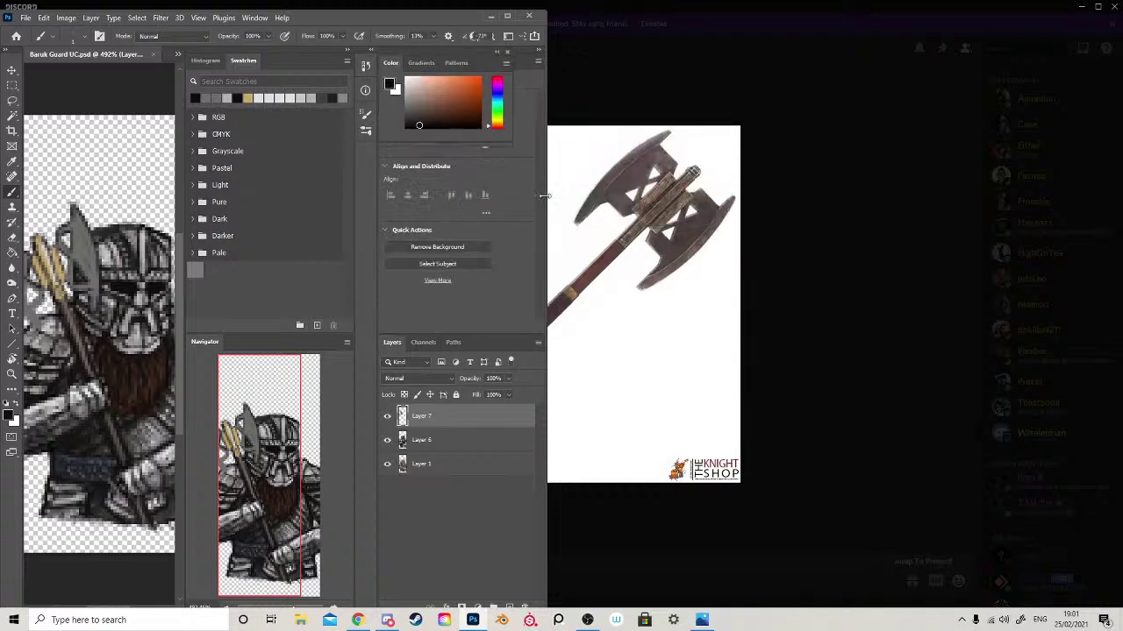
{"action": "mouse_move", "coordinate": [471, 51]}
{"action": "left_mouse_down"}
{"action": "mouse_move", "coordinate": [472, 74]}
{"action": "mouse_move", "coordinate": [453, 61]}
{"action": "left_mouse_up"}
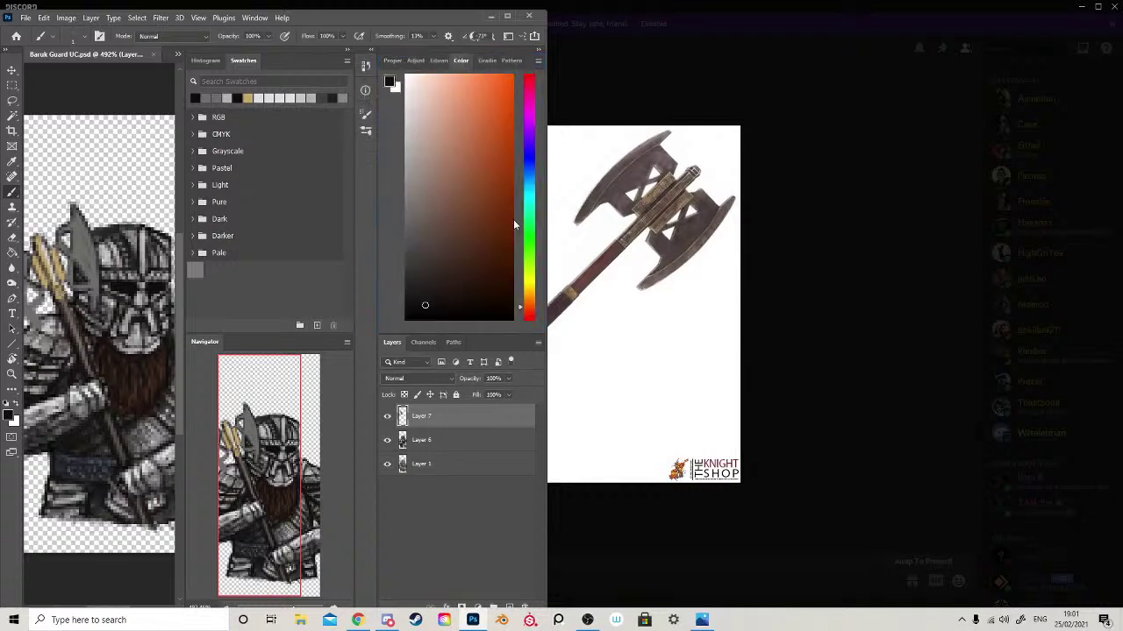
{"action": "left_click_drag", "start_coordinate": [455, 337], "coordinate": [456, 253]}
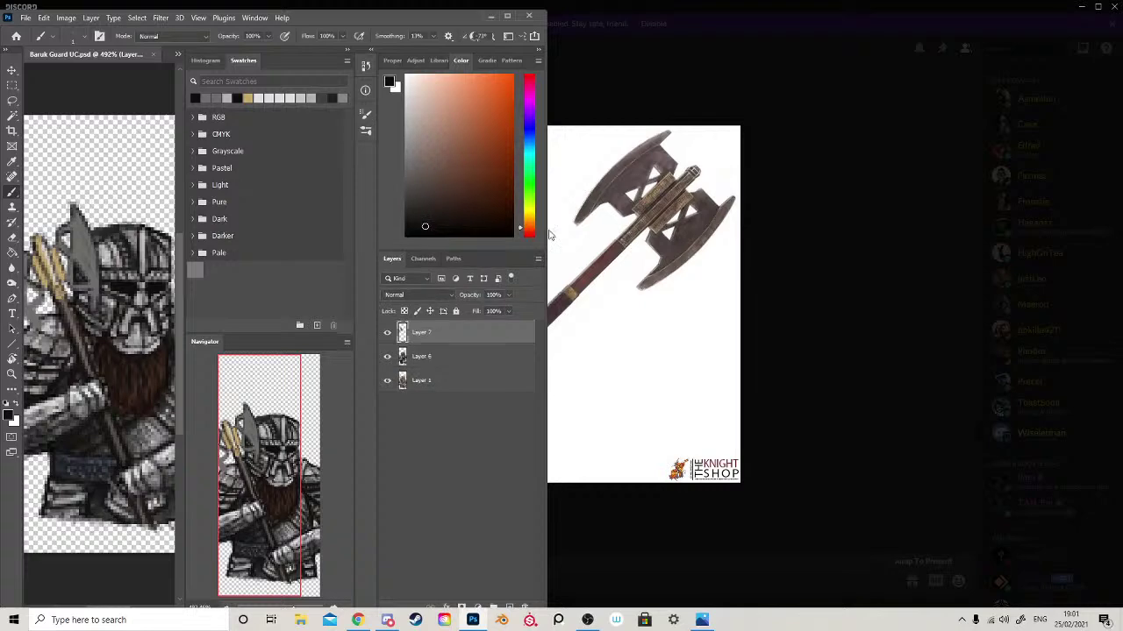
- Resize Photoshop to about three quarters of the screen width, minimise Discord, and place the window beside the 21.png photo
{"action": "left_click_drag", "start_coordinate": [545, 200], "coordinate": [1119, 211]}
{"action": "double_click", "coordinate": [698, 16]}
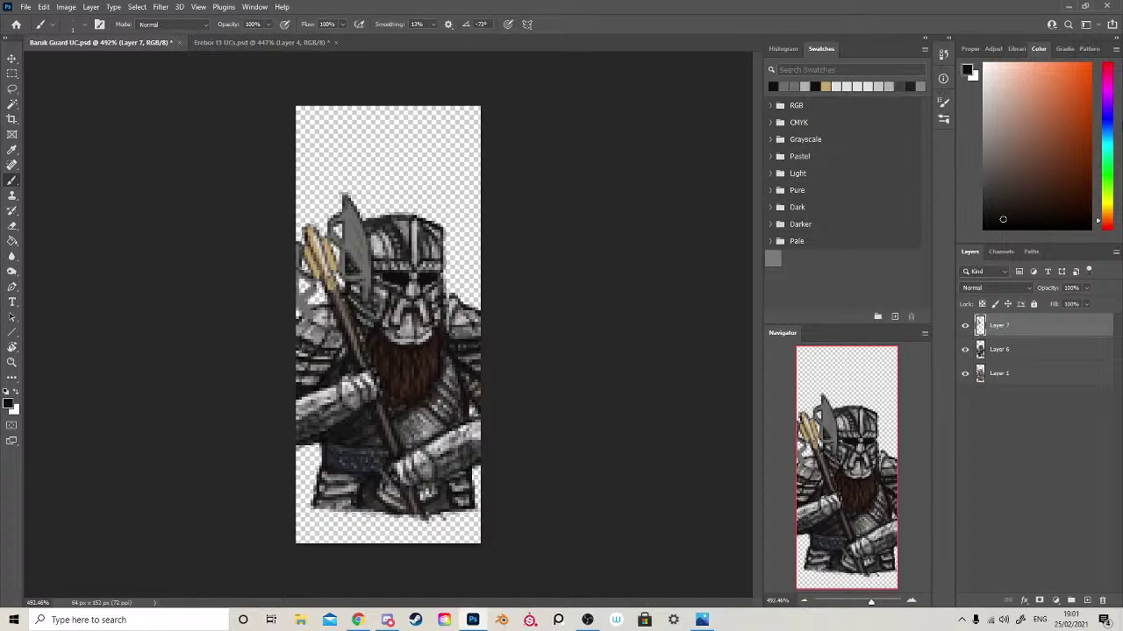
{"action": "double_click", "coordinate": [1016, 15]}
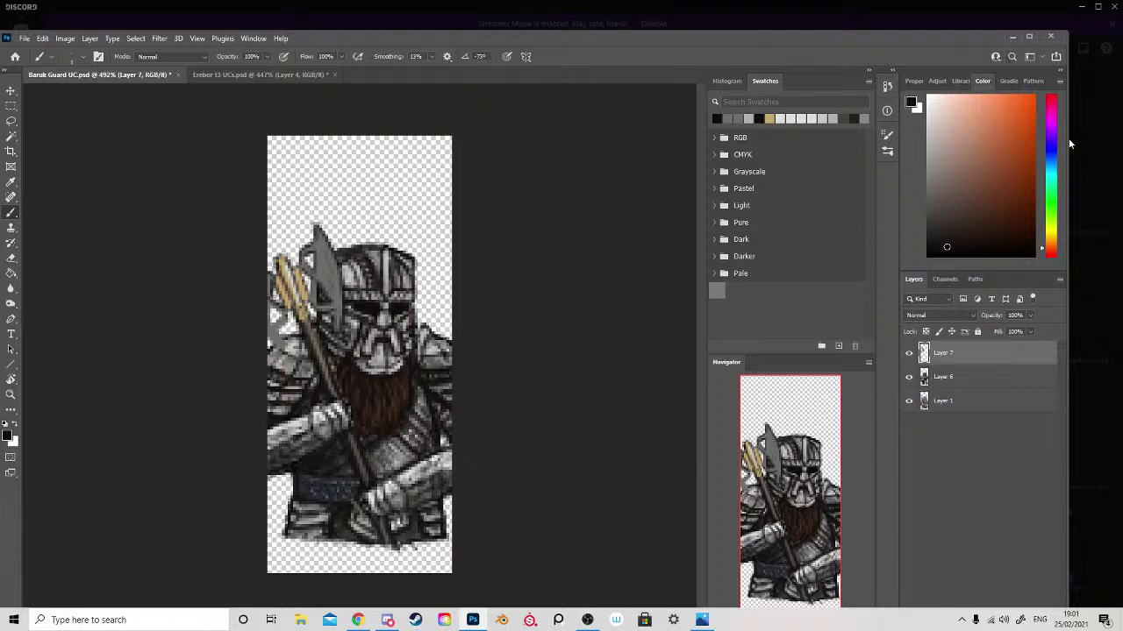
{"action": "left_click_drag", "start_coordinate": [1068, 138], "coordinate": [820, 123]}
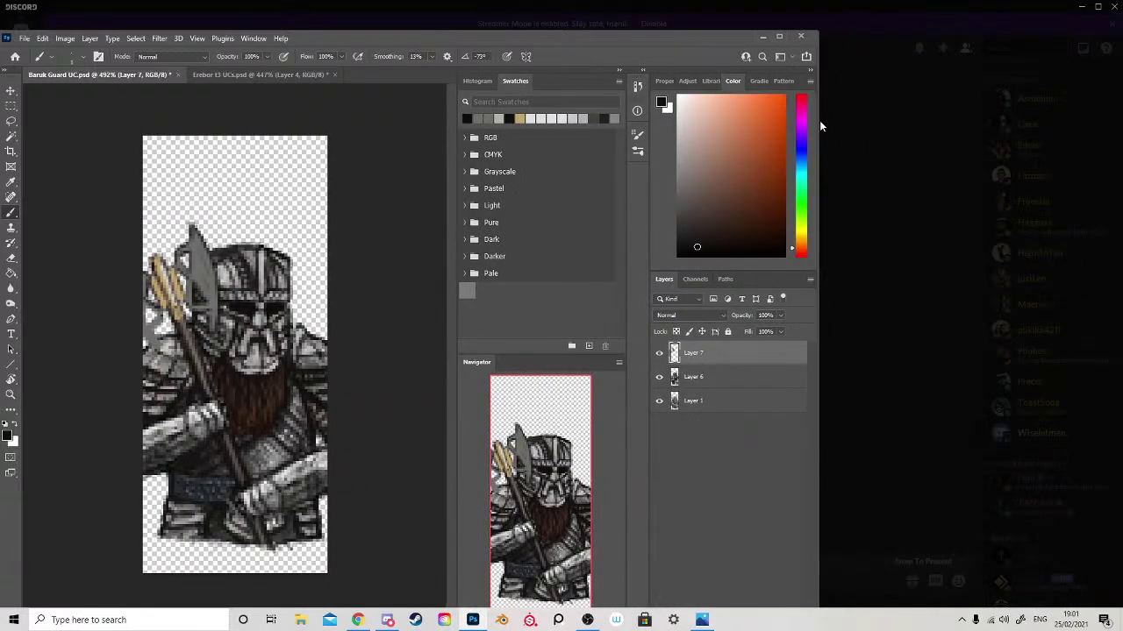
{"action": "left_click", "coordinate": [819, 123]}
{"action": "left_click", "coordinate": [388, 620]}
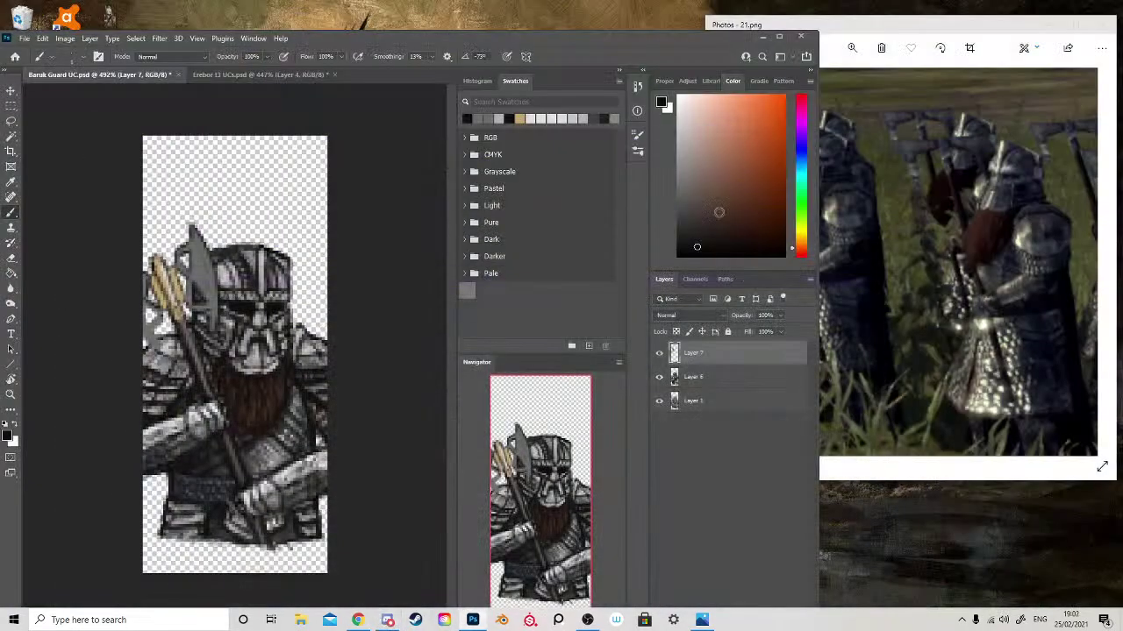
{"action": "left_click_drag", "start_coordinate": [667, 51], "coordinate": [681, 34]}
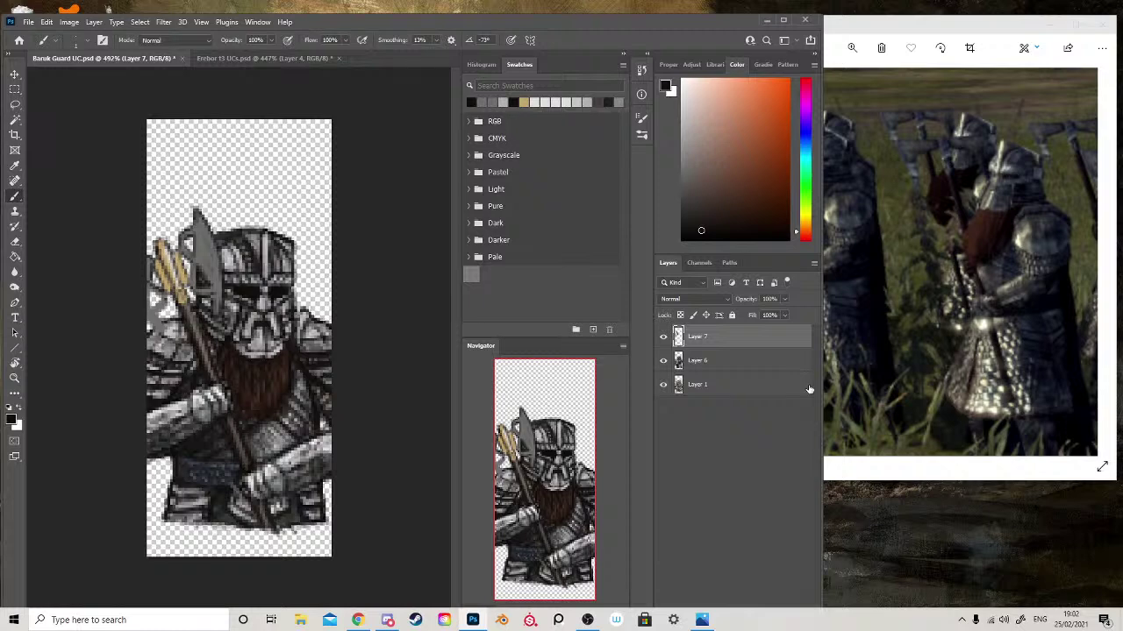
- Save the card and outline the rear blade beside the shoulder with near-black sampled from the helmet
{"action": "key", "text": "ctrl+s"}
{"action": "left_click", "coordinate": [256, 319], "text": "alt"}
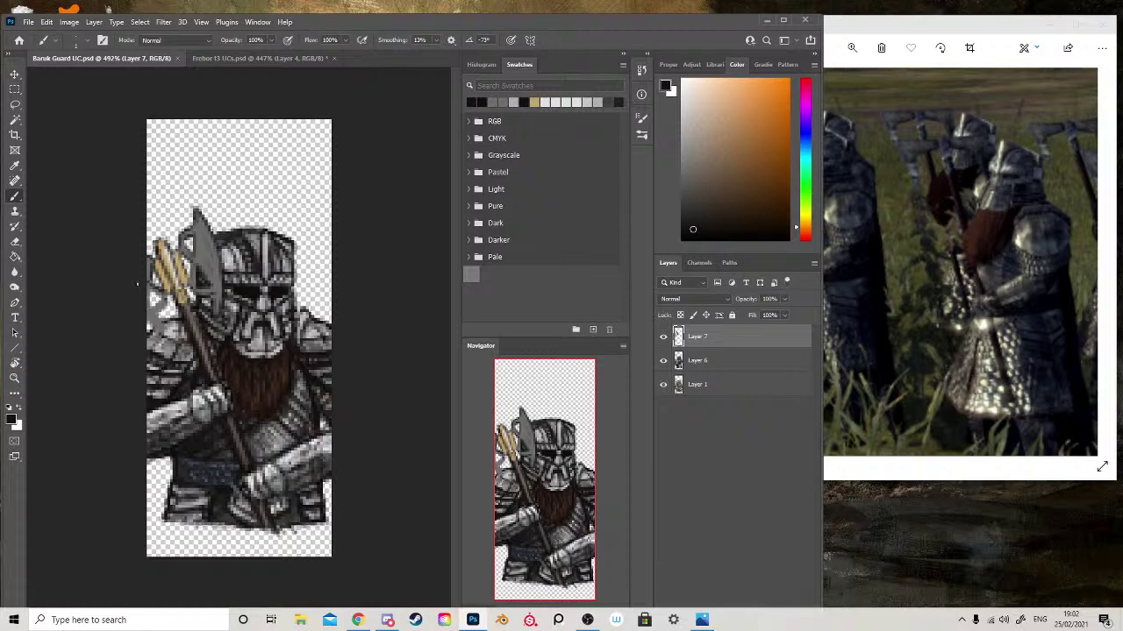
{"action": "mouse_move", "coordinate": [156, 311]}
{"action": "left_mouse_down"}
{"action": "mouse_move", "coordinate": [167, 296]}
{"action": "mouse_move", "coordinate": [159, 303]}
{"action": "left_mouse_up"}
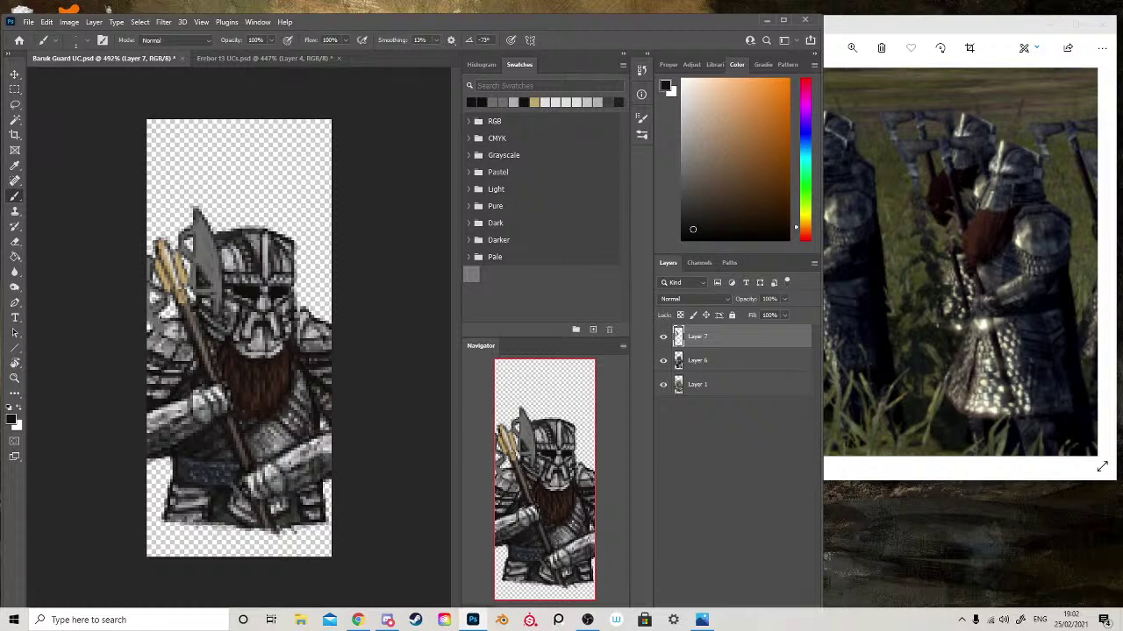
{"action": "mouse_move", "coordinate": [159, 316]}
{"action": "left_mouse_down"}
{"action": "mouse_move", "coordinate": [162, 337]}
{"action": "mouse_move", "coordinate": [146, 313]}
{"action": "left_mouse_up"}
- Highlight the front blade's curved cutting edge from tip to lower end with light grey
{"action": "left_click", "coordinate": [682, 116]}
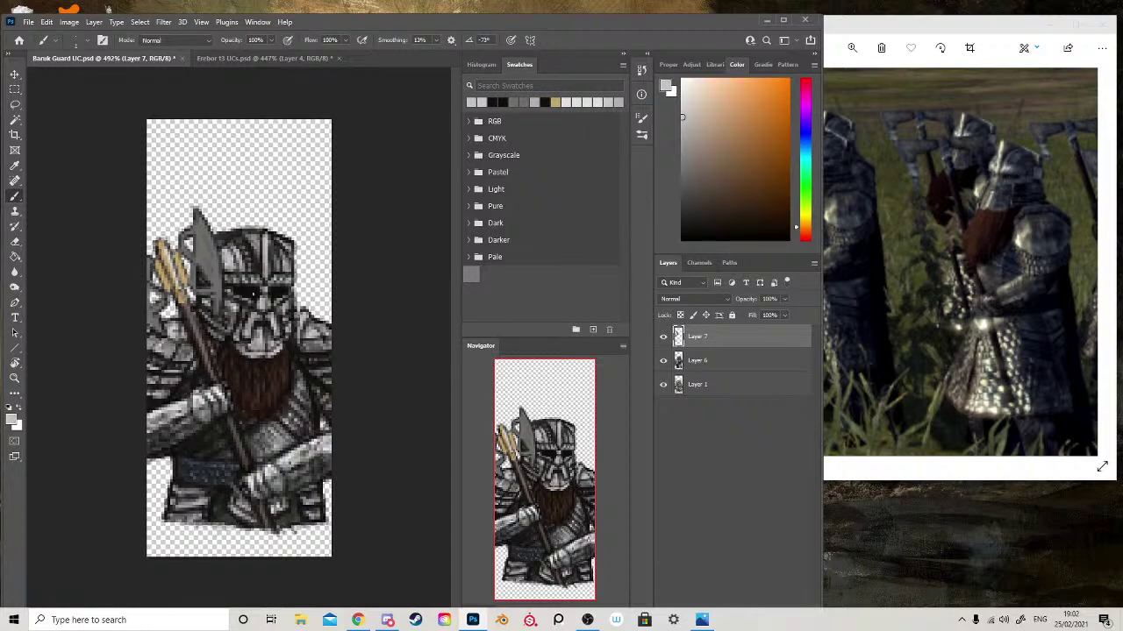
{"action": "left_click_drag", "start_coordinate": [195, 212], "coordinate": [219, 309]}
{"action": "left_click_drag", "start_coordinate": [212, 255], "coordinate": [216, 267]}
{"action": "left_click_drag", "start_coordinate": [198, 226], "coordinate": [210, 255]}
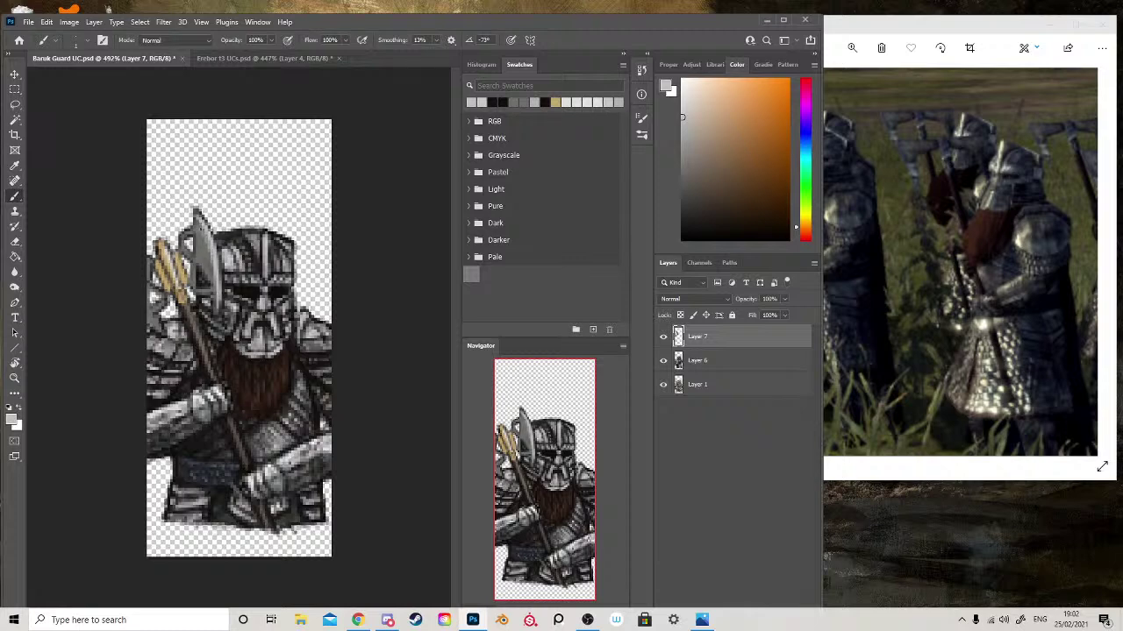
{"action": "left_click_drag", "start_coordinate": [194, 212], "coordinate": [209, 252]}
- Darken the front blade's upper outer outline with sampled near-black, touch up its inner edge with blade grey, and save the card
{"action": "left_click", "coordinate": [252, 292], "text": "alt"}
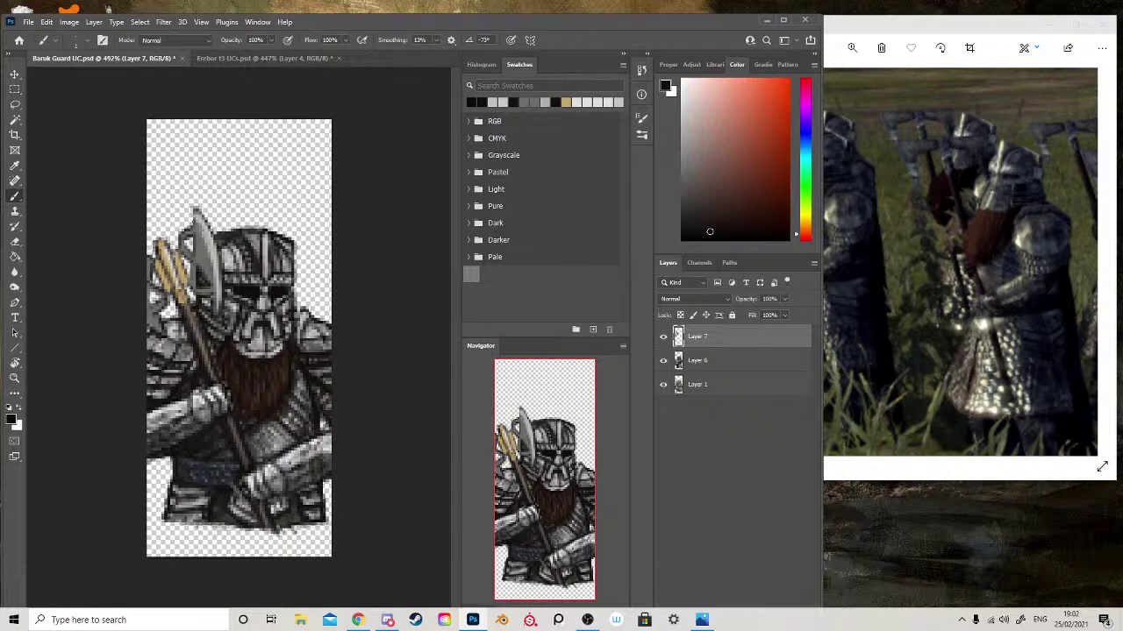
{"action": "left_click_drag", "start_coordinate": [200, 210], "coordinate": [218, 263]}
{"action": "left_click", "coordinate": [211, 298], "text": "alt"}
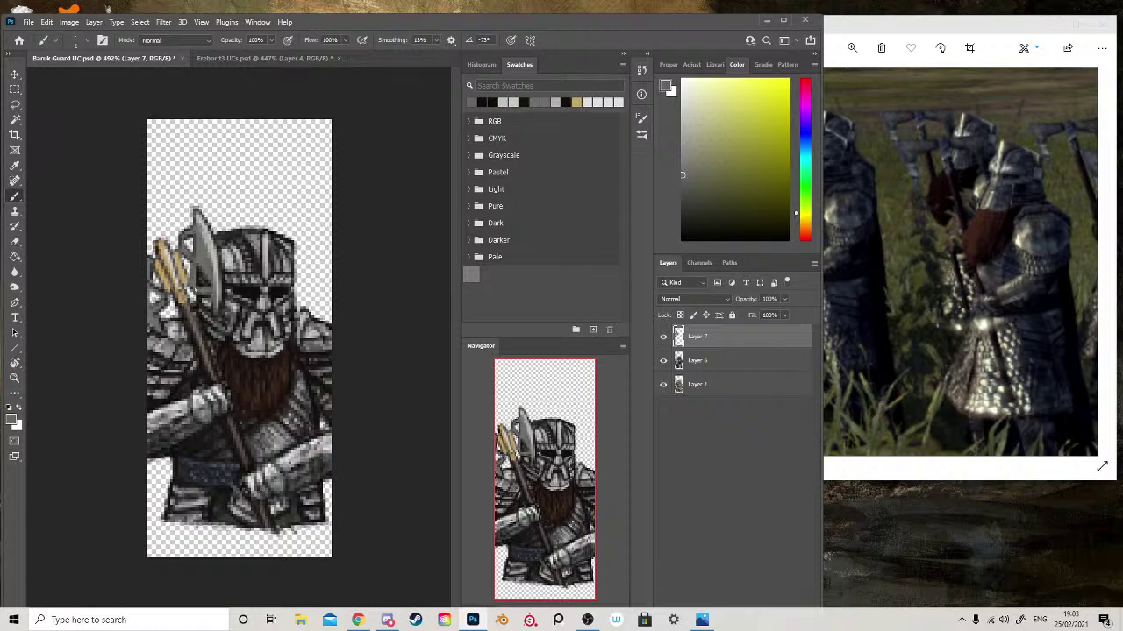
{"action": "left_click_drag", "start_coordinate": [189, 283], "coordinate": [194, 292]}
{"action": "key", "text": "ctrl+s"}
- Define the front blade's inner edge and the top of the gold fitting with near-black sampled from the helmet
{"action": "left_click", "coordinate": [253, 306], "text": "alt"}
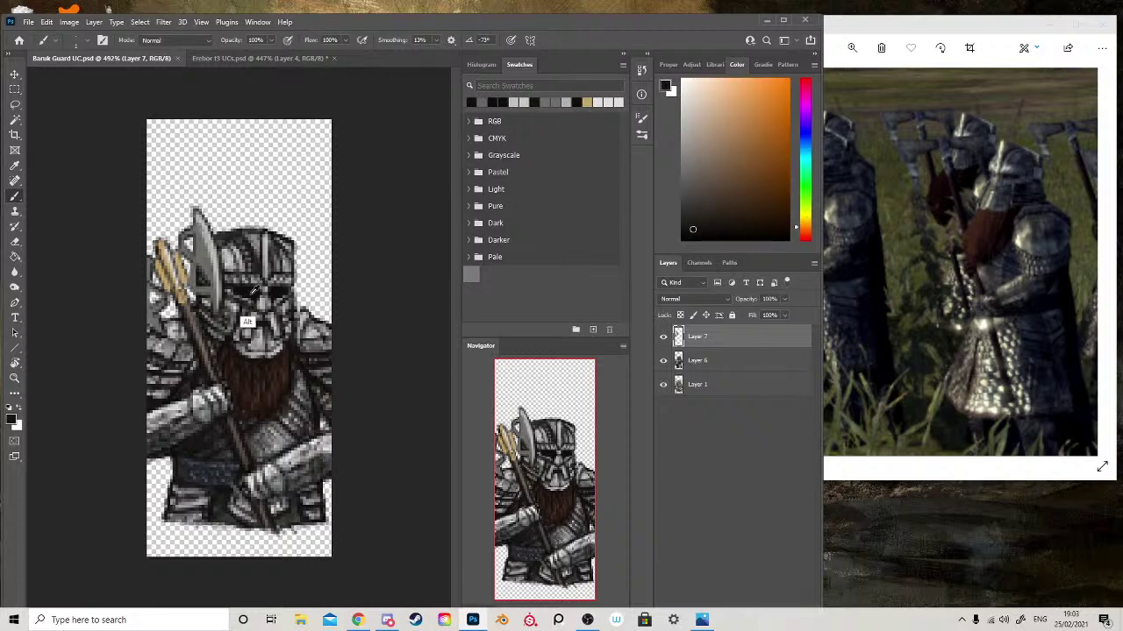
{"action": "left_click", "coordinate": [253, 302]}
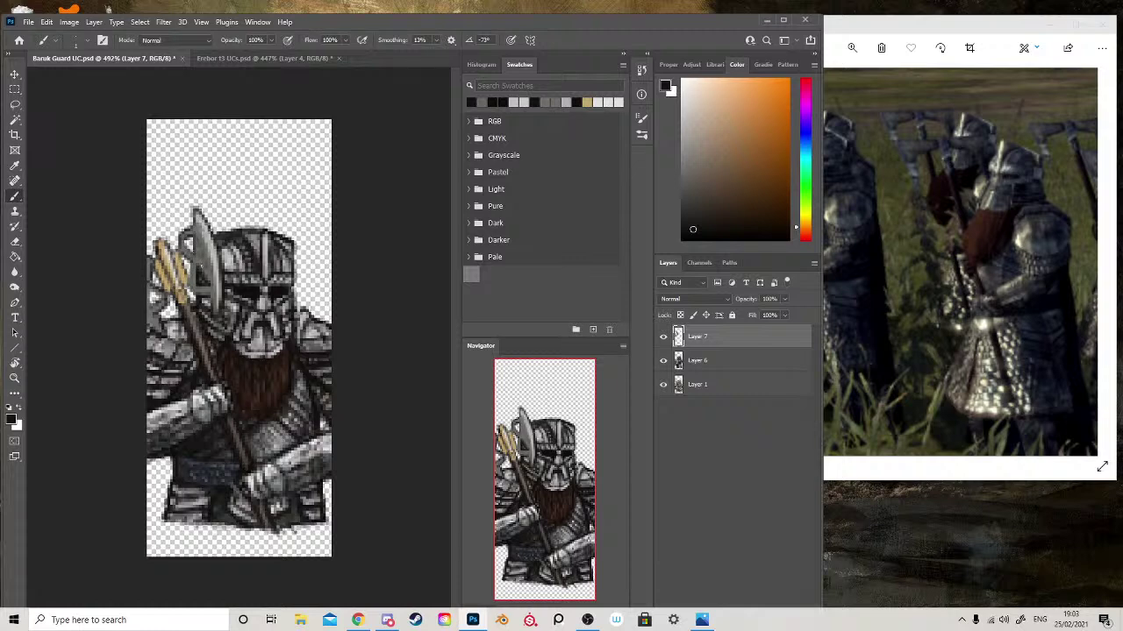
{"action": "mouse_move", "coordinate": [189, 285]}
{"action": "left_mouse_down"}
{"action": "mouse_move", "coordinate": [194, 257]}
{"action": "mouse_move", "coordinate": [181, 250]}
{"action": "left_mouse_up"}
{"action": "left_click_drag", "start_coordinate": [165, 251], "coordinate": [165, 241]}
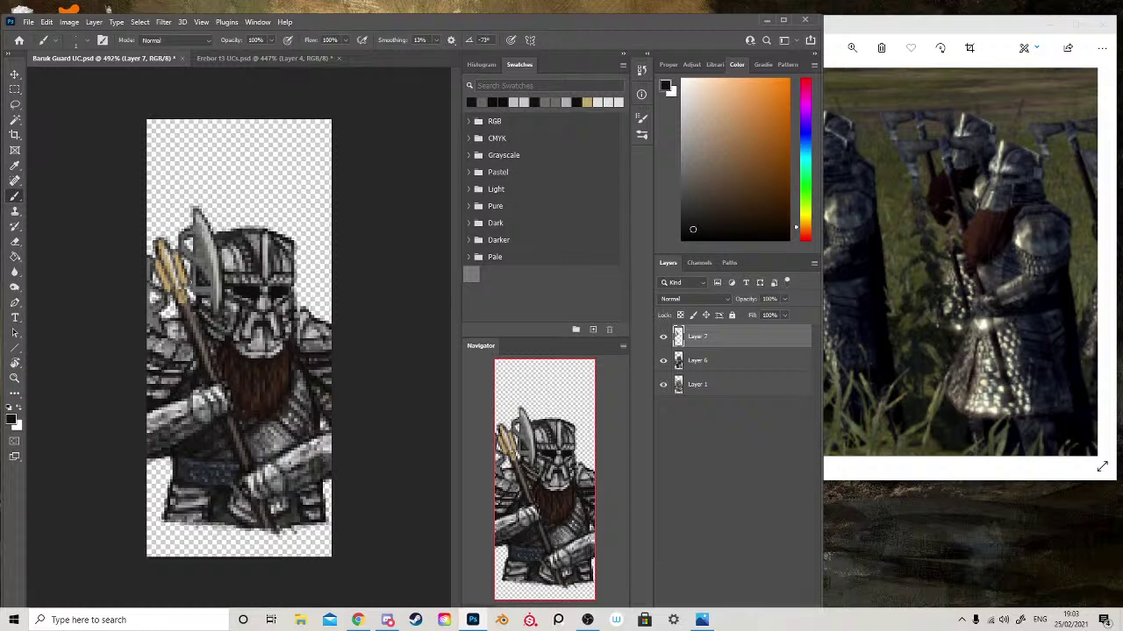
{"action": "left_click_drag", "start_coordinate": [190, 279], "coordinate": [200, 297]}
- Paint near-black detail on the rear blade near the canvas edge, erasing and repainting stray pixels
{"action": "left_click", "coordinate": [202, 298], "text": "alt"}
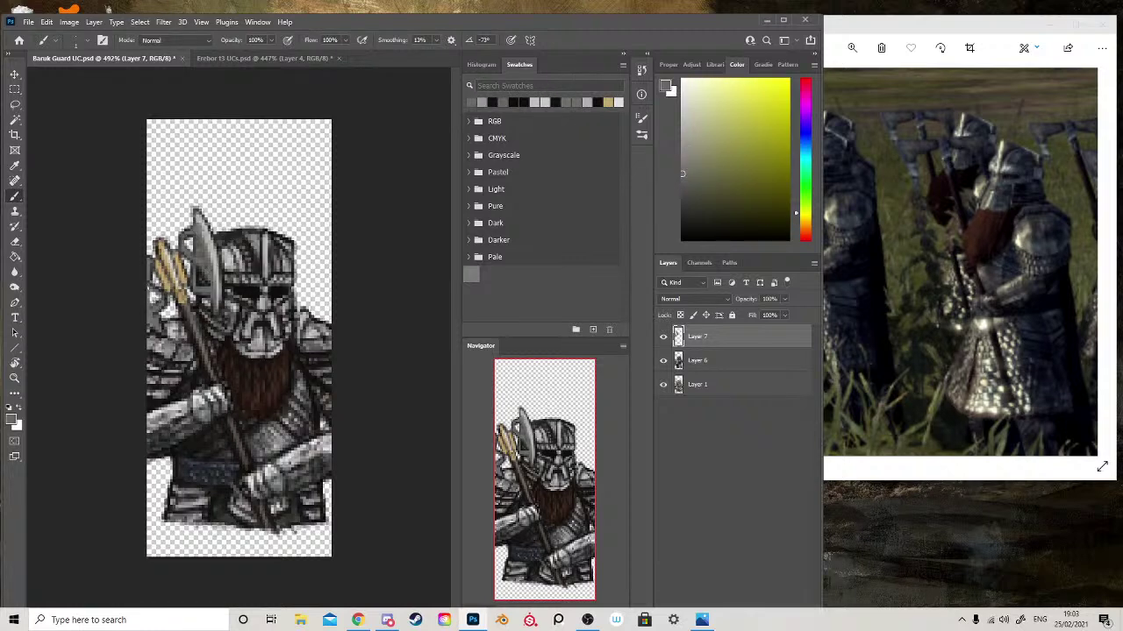
{"action": "left_click", "coordinate": [239, 285], "text": "alt"}
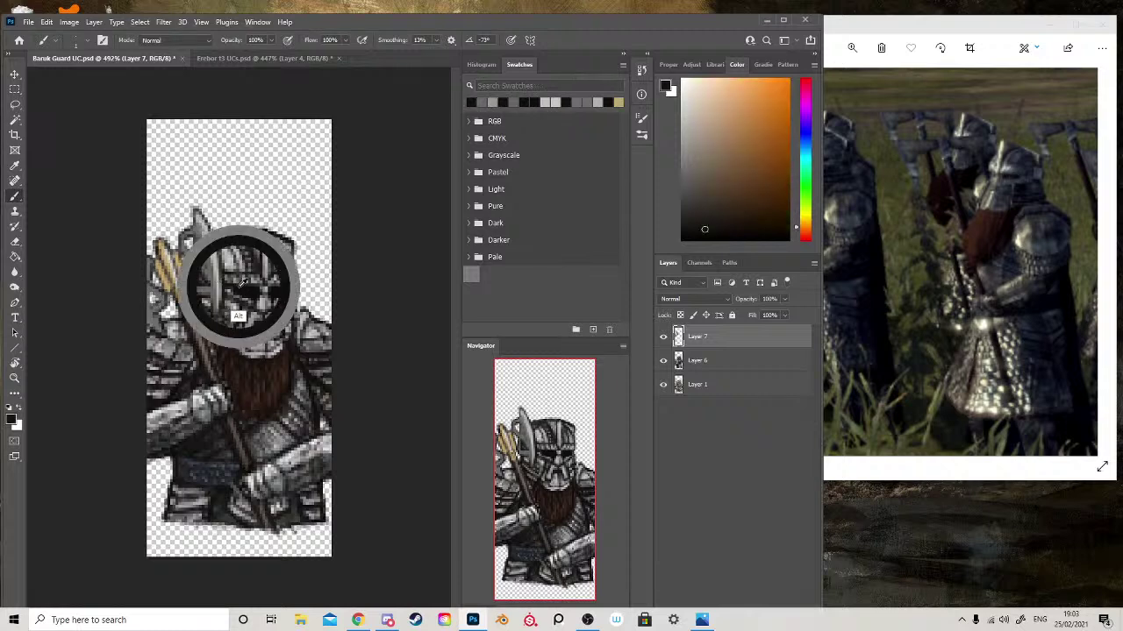
{"action": "left_click_drag", "start_coordinate": [154, 297], "coordinate": [149, 289]}
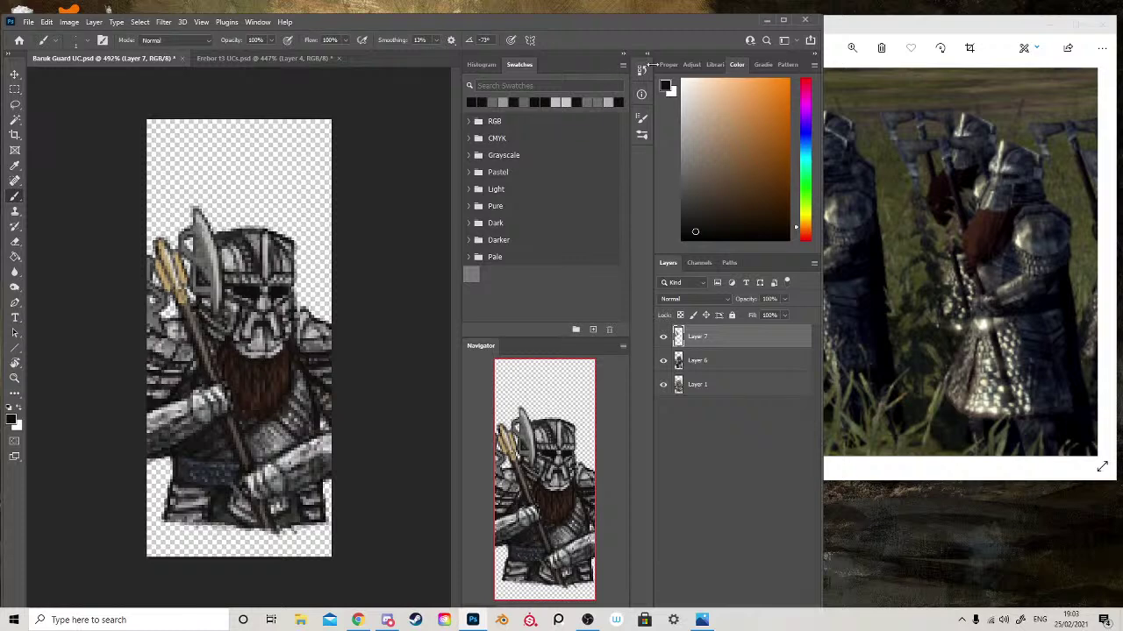
{"action": "left_click", "coordinate": [14, 240]}
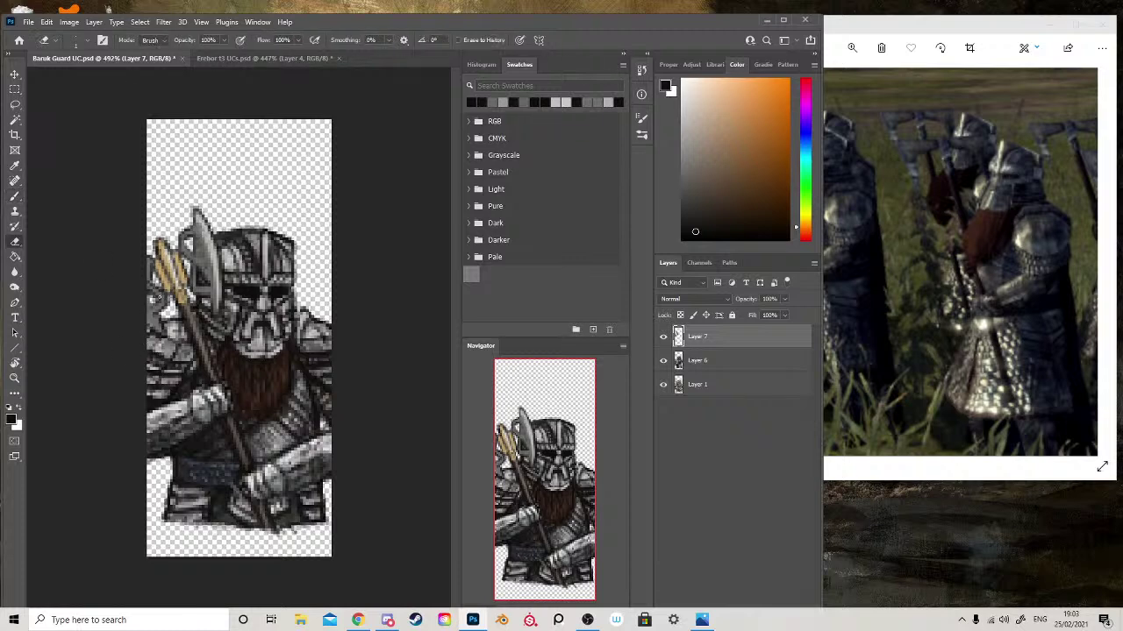
{"action": "left_click_drag", "start_coordinate": [151, 296], "coordinate": [155, 301]}
{"action": "key", "text": "b"}
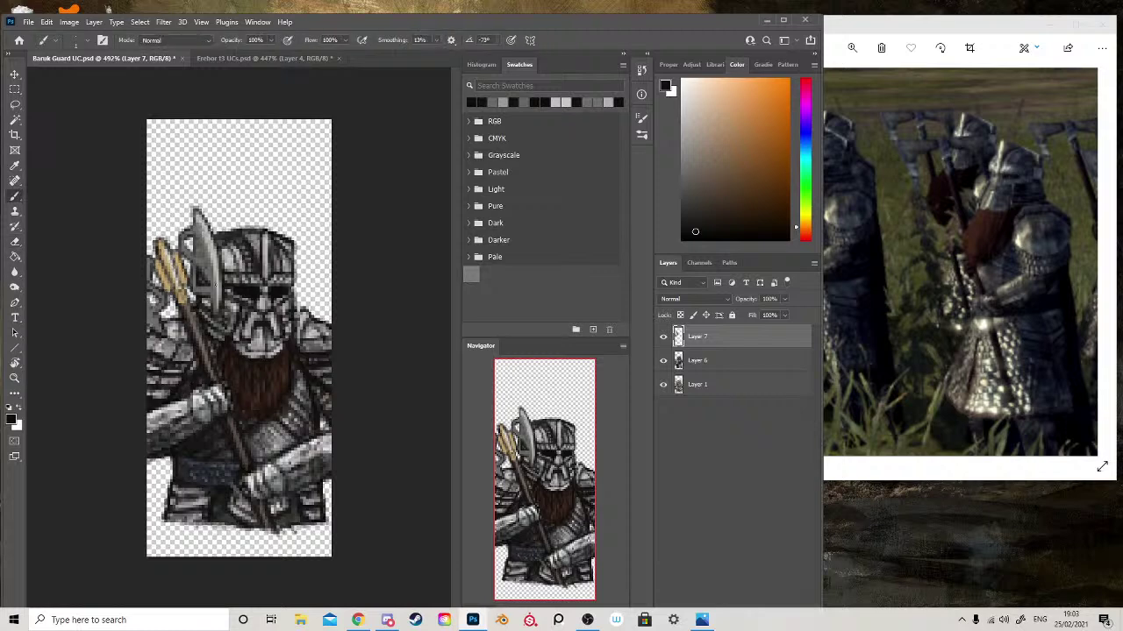
{"action": "left_click_drag", "start_coordinate": [149, 299], "coordinate": [150, 302]}
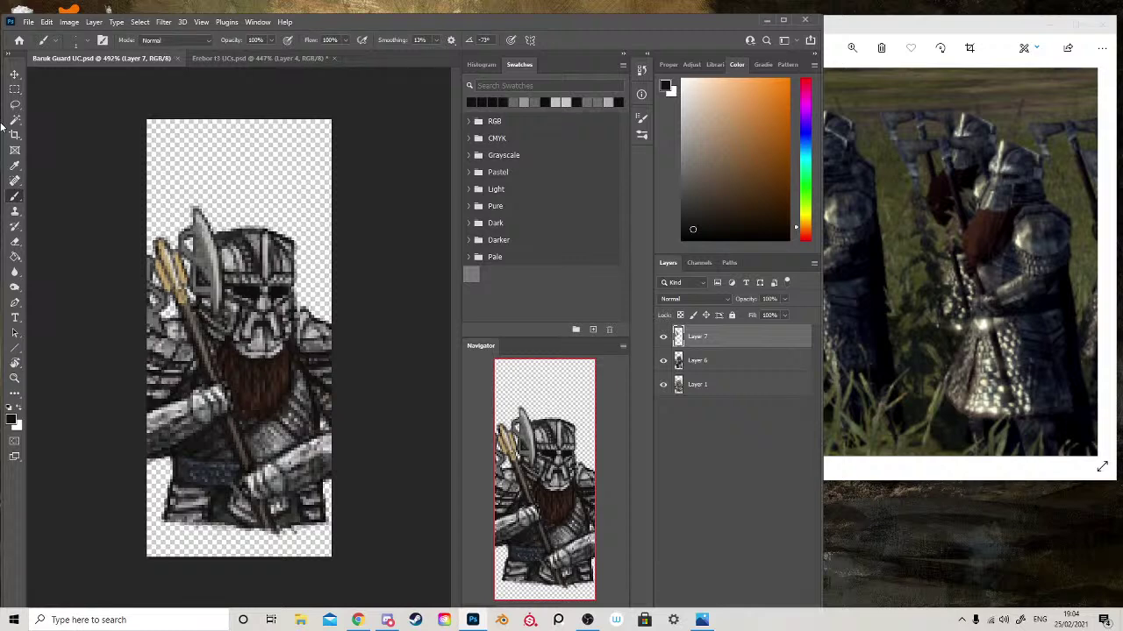
- Strengthen the dark outlines of the rear blade and front blade tip, and erase excess pixels at the tip
{"action": "left_click", "coordinate": [251, 292], "text": "alt"}
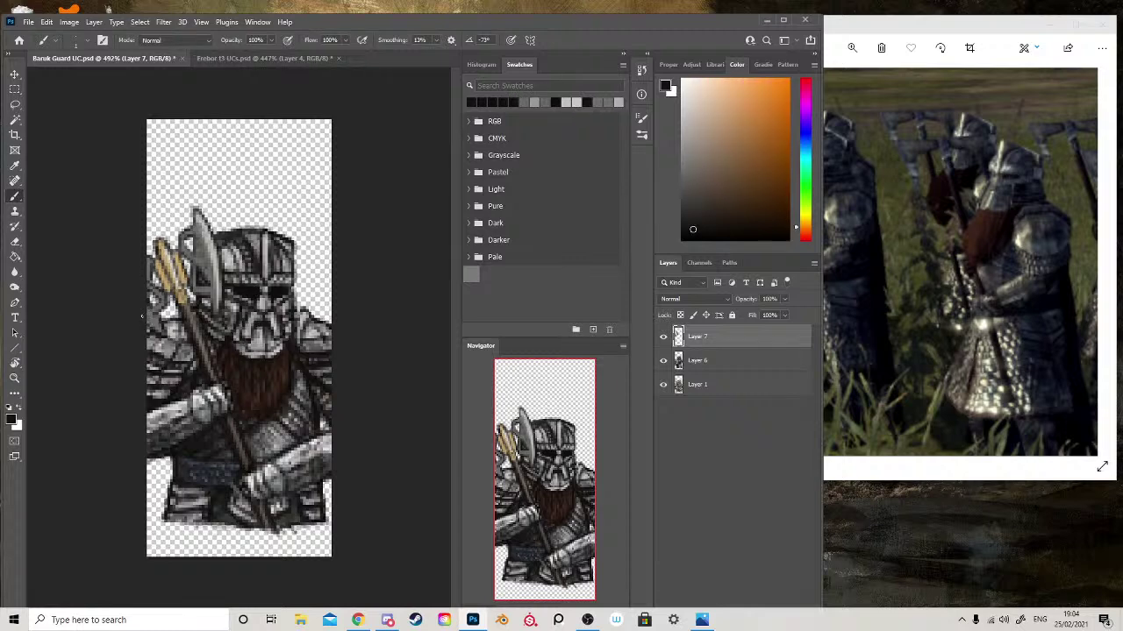
{"action": "left_click_drag", "start_coordinate": [149, 320], "coordinate": [159, 332]}
{"action": "left_click", "coordinate": [165, 309]}
{"action": "left_click", "coordinate": [179, 244]}
{"action": "left_click_drag", "start_coordinate": [192, 211], "coordinate": [192, 223]}
{"action": "key", "text": "e"}
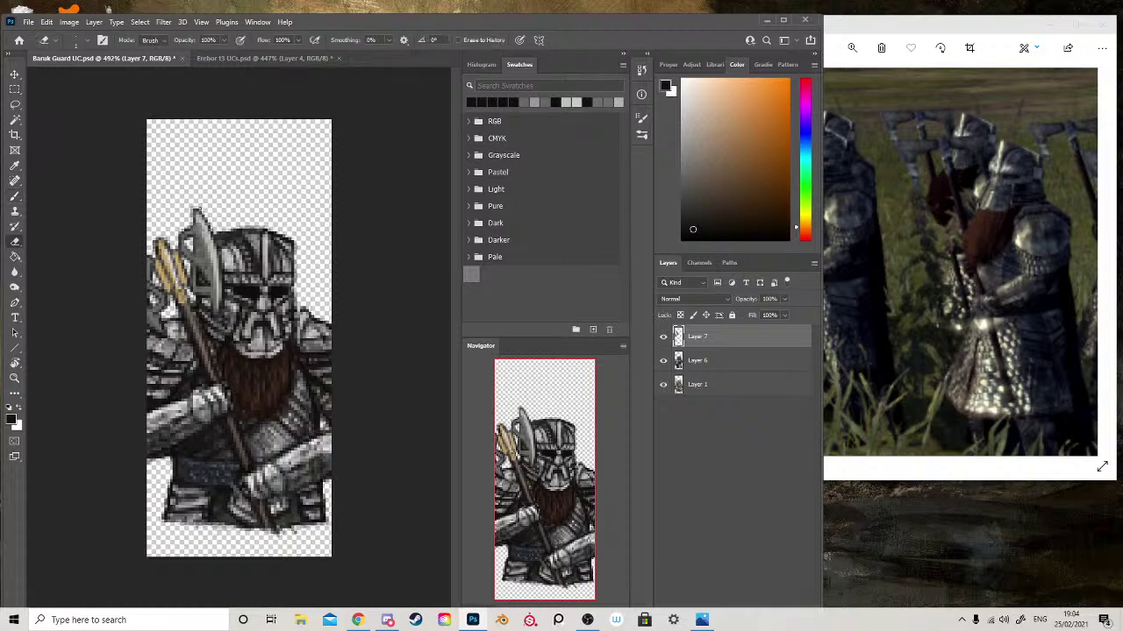
{"action": "mouse_move", "coordinate": [193, 210]}
{"action": "left_mouse_down"}
{"action": "mouse_move", "coordinate": [192, 221]}
{"action": "mouse_move", "coordinate": [191, 207]}
{"action": "left_mouse_up"}
{"action": "key", "text": "b"}
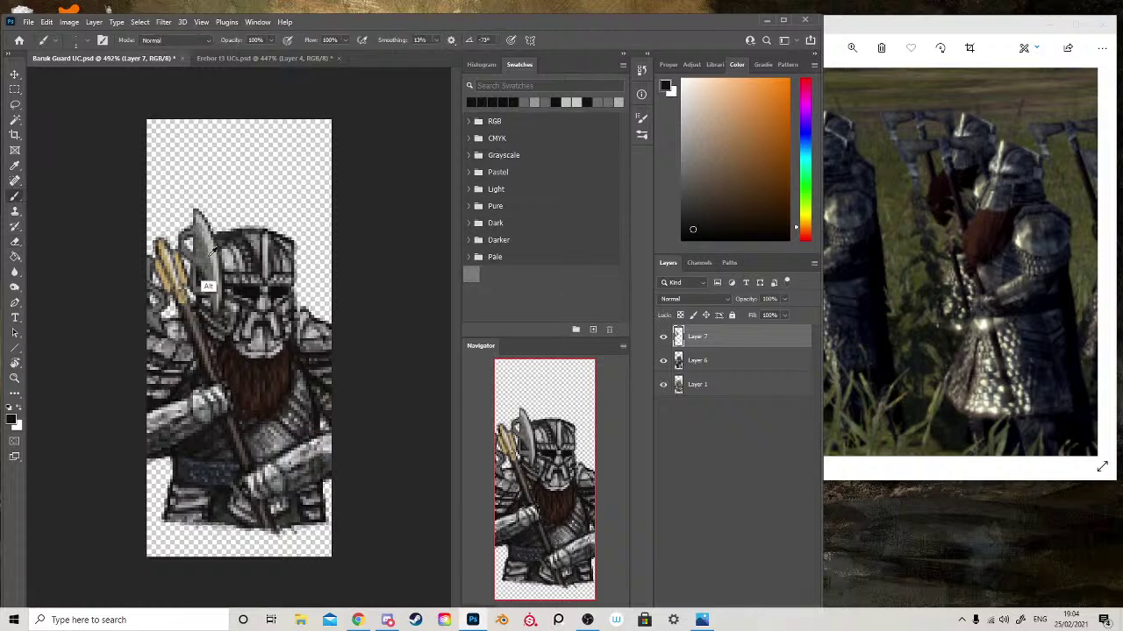
- Extend the light grey highlight at the lower end of the front blade's cutting edge and save the card
{"action": "left_click", "coordinate": [201, 287], "text": "alt"}
{"action": "left_click_drag", "start_coordinate": [219, 297], "coordinate": [220, 307]}
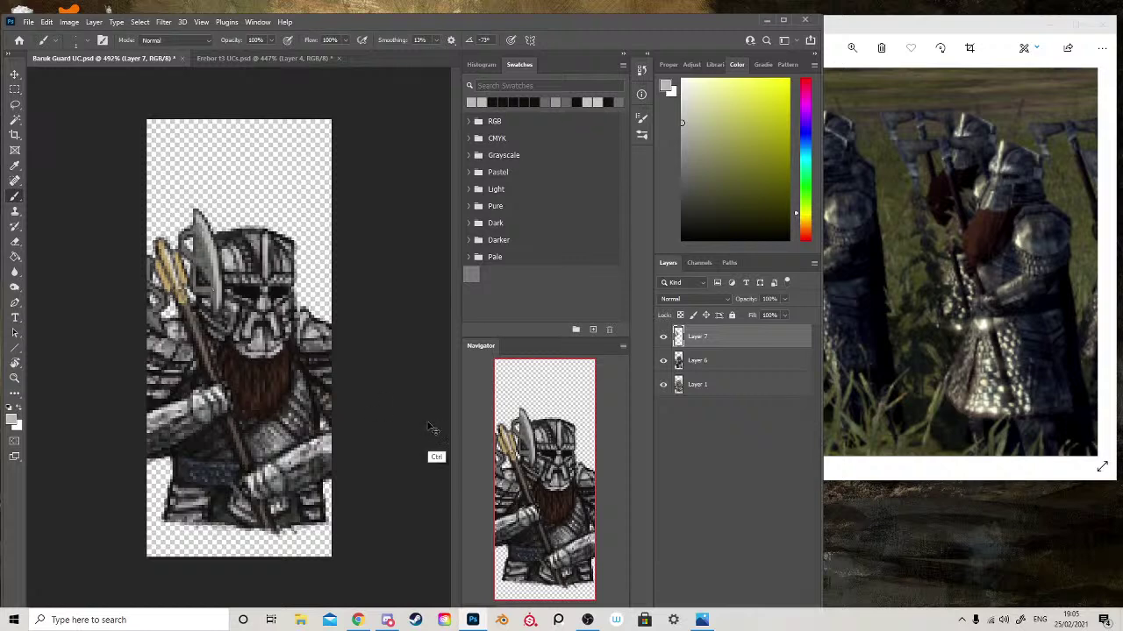
{"action": "key", "text": "ctrl+s"}
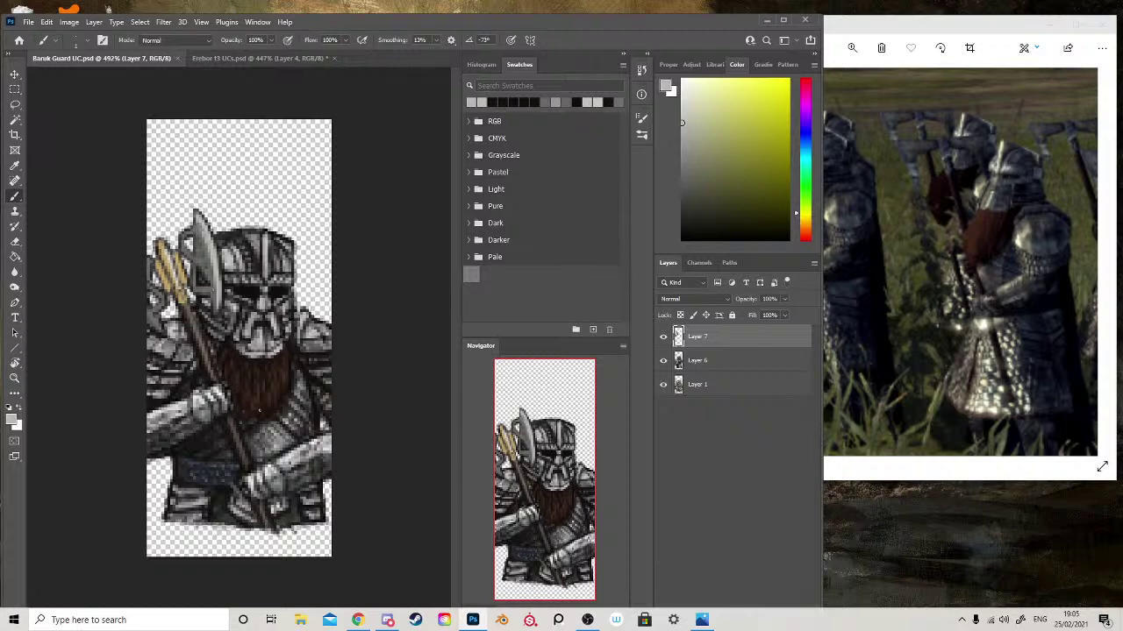
- Add a highlight to the upper inner edge of the front blade with light grey sampled from the helmet
{"action": "left_click", "coordinate": [233, 256], "text": "alt"}
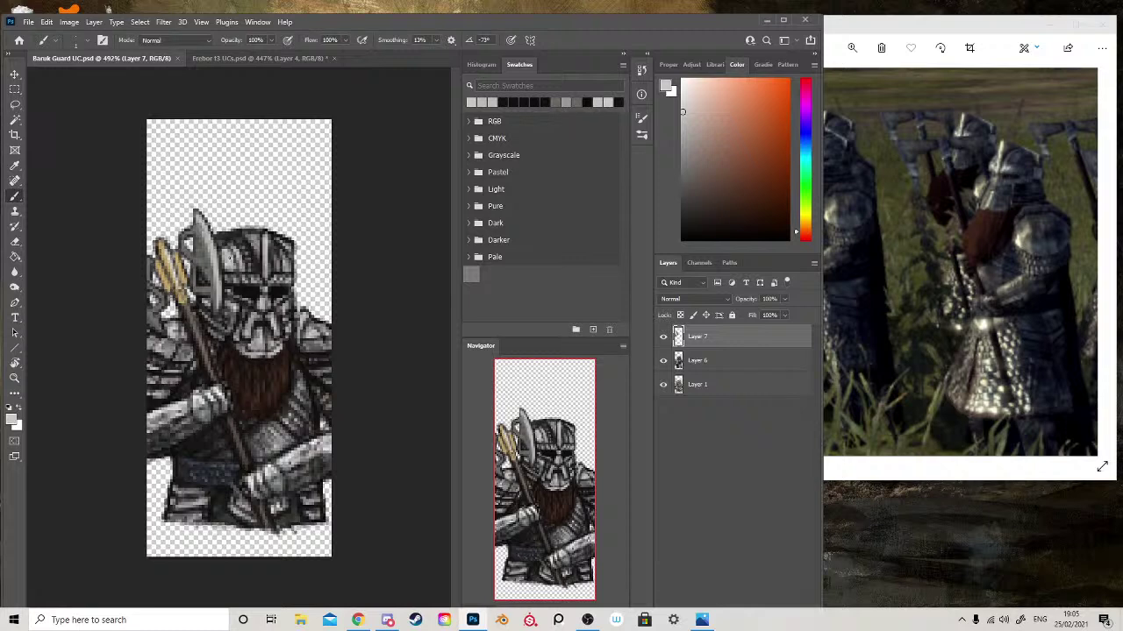
{"action": "left_click", "coordinate": [227, 268], "text": "alt"}
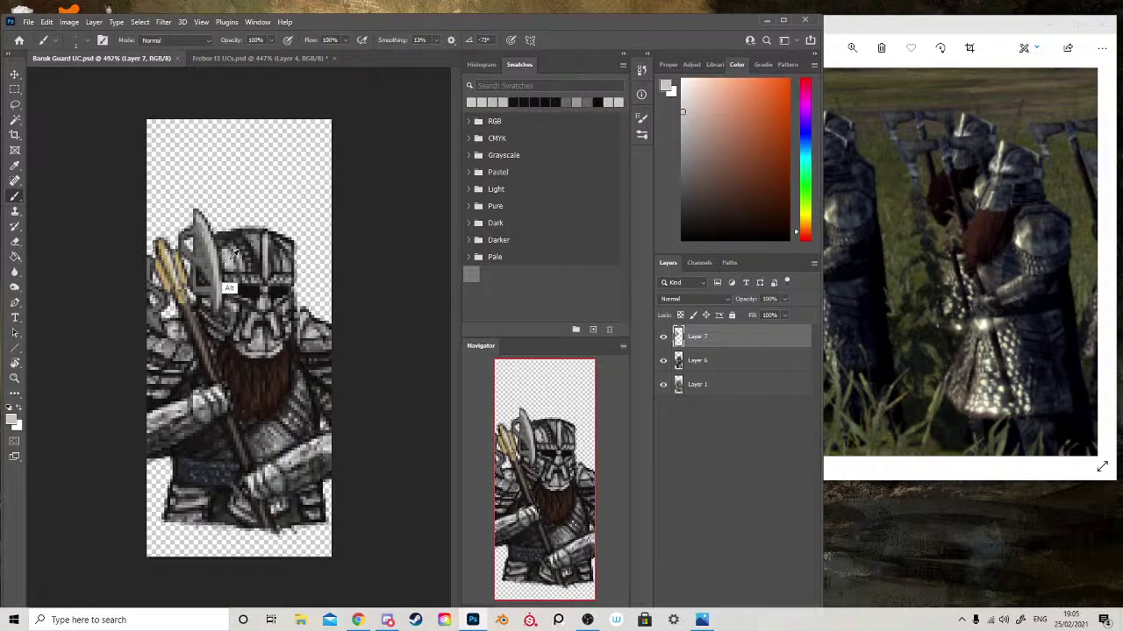
{"action": "left_click", "coordinate": [226, 264], "text": "alt"}
{"action": "left_click_drag", "start_coordinate": [198, 228], "coordinate": [179, 255]}
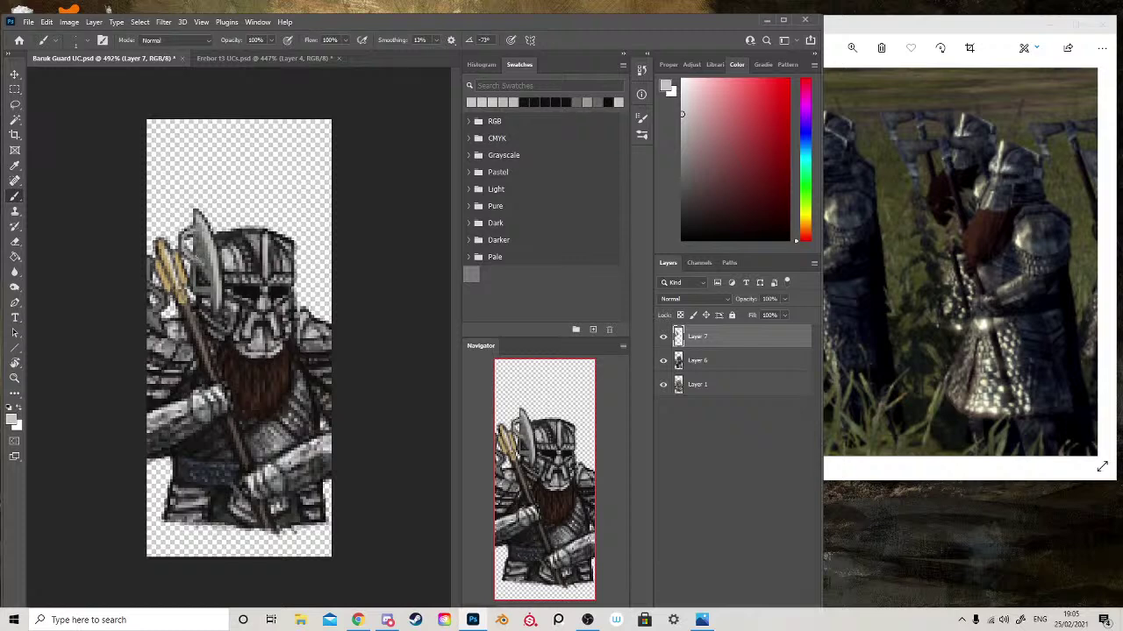
- Darken the front blade's upper cut-out and the edges of the gold fitting with near-black sampled from the helmet
{"action": "left_click", "coordinate": [251, 327], "text": "alt"}
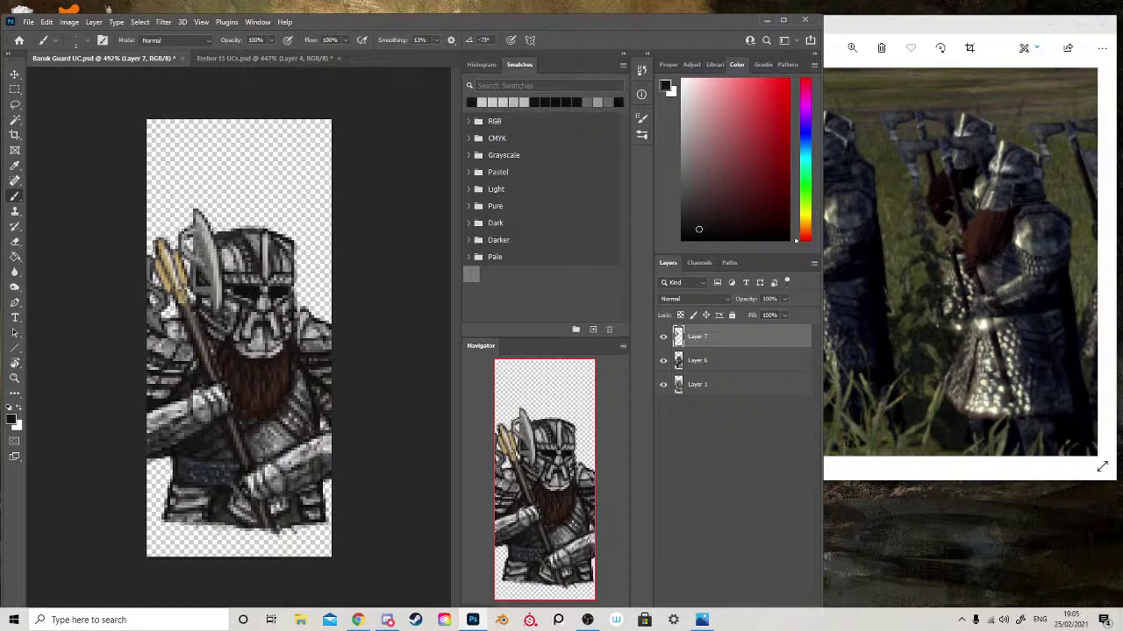
{"action": "mouse_move", "coordinate": [194, 232]}
{"action": "left_mouse_down"}
{"action": "mouse_move", "coordinate": [184, 253]}
{"action": "mouse_move", "coordinate": [204, 225]}
{"action": "left_mouse_up"}
{"action": "left_click_drag", "start_coordinate": [154, 271], "coordinate": [165, 293]}
{"action": "left_click_drag", "start_coordinate": [160, 254], "coordinate": [176, 299]}
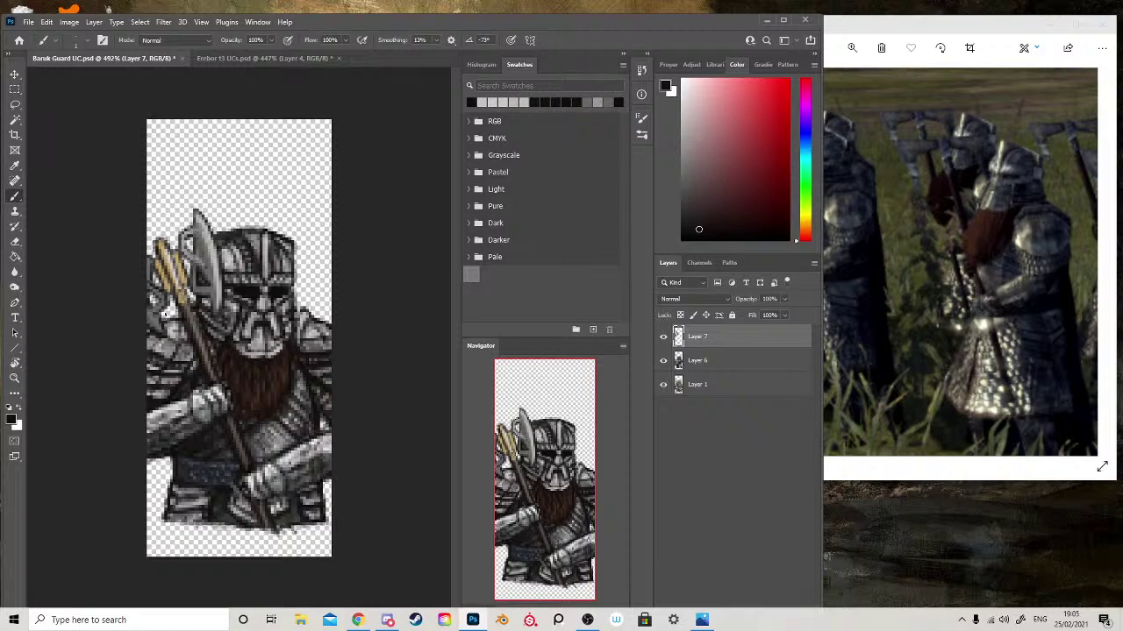
- Resample near-black from the helmet and deepen the dark lines along and between the prongs of the gold fitting
{"action": "left_click", "coordinate": [167, 316]}
{"action": "left_click", "coordinate": [264, 314]}
{"action": "left_click", "coordinate": [254, 323], "text": "alt"}
{"action": "left_click", "coordinate": [255, 325], "text": "alt"}
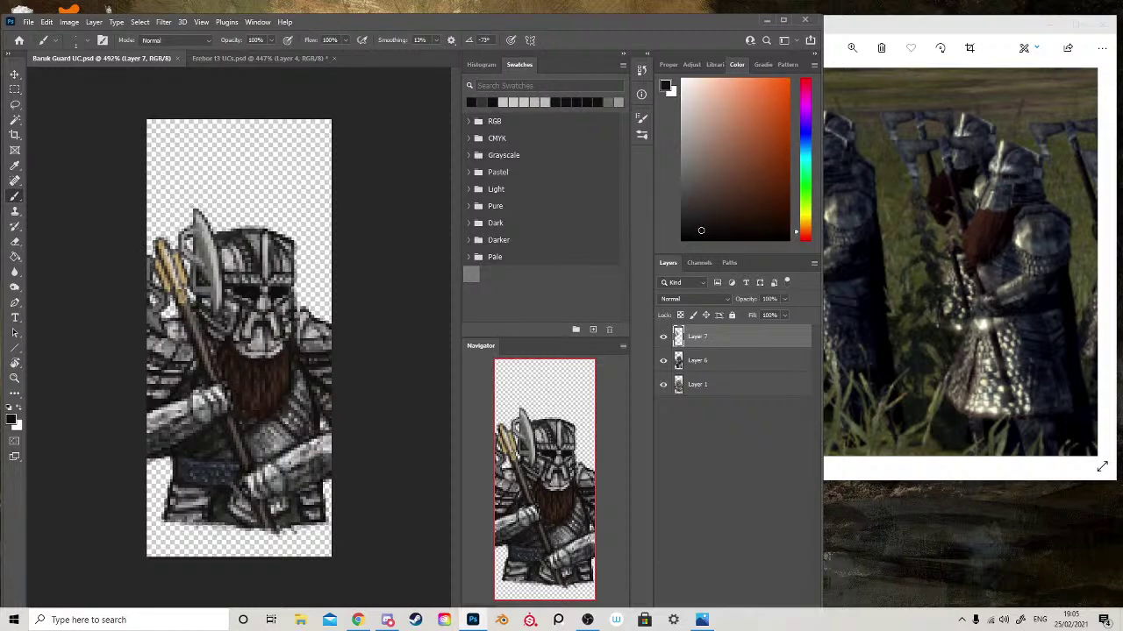
{"action": "left_click", "coordinate": [170, 289]}
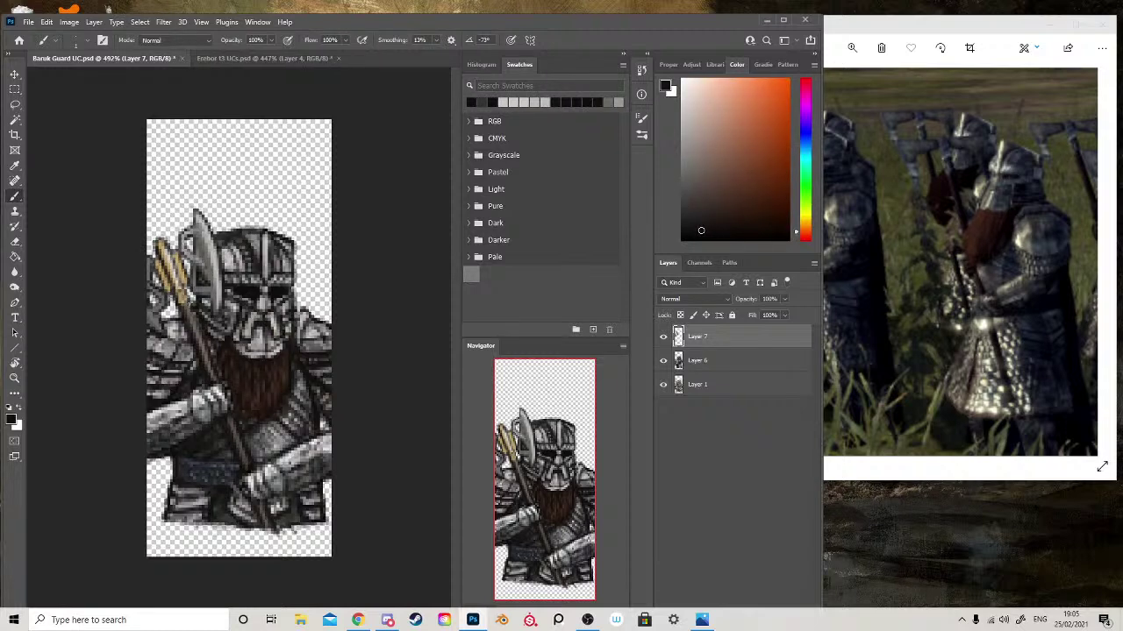
{"action": "mouse_move", "coordinate": [187, 303]}
{"action": "left_mouse_down"}
{"action": "mouse_move", "coordinate": [169, 242]}
{"action": "mouse_move", "coordinate": [180, 265]}
{"action": "mouse_move", "coordinate": [158, 261]}
{"action": "left_mouse_up"}
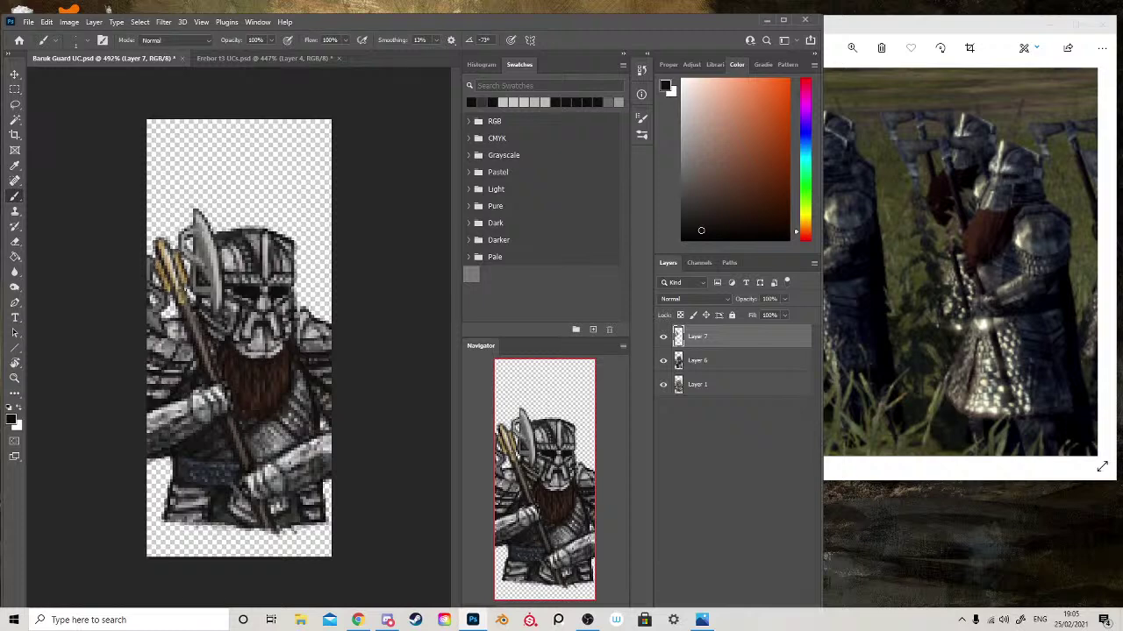
- Sample the gold of the axe fitting and brighten it to a pale gold for highlights
{"action": "left_click", "coordinate": [174, 302], "text": "alt"}
{"action": "left_click", "coordinate": [174, 300], "text": "alt"}
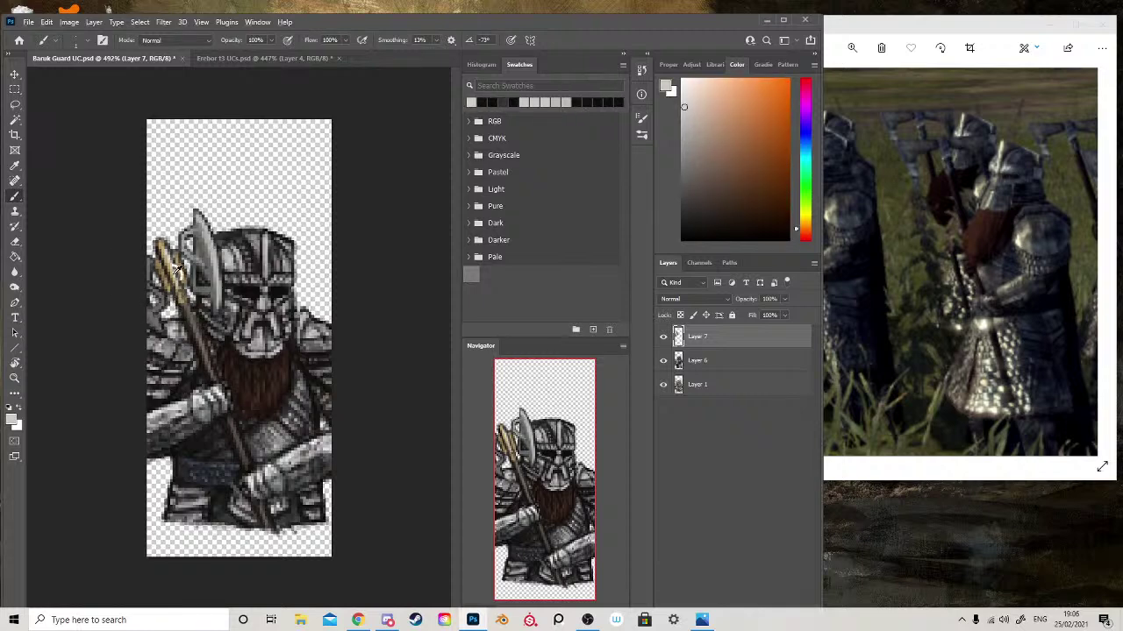
{"action": "left_click", "coordinate": [179, 272], "text": "alt"}
{"action": "left_click", "coordinate": [731, 94]}
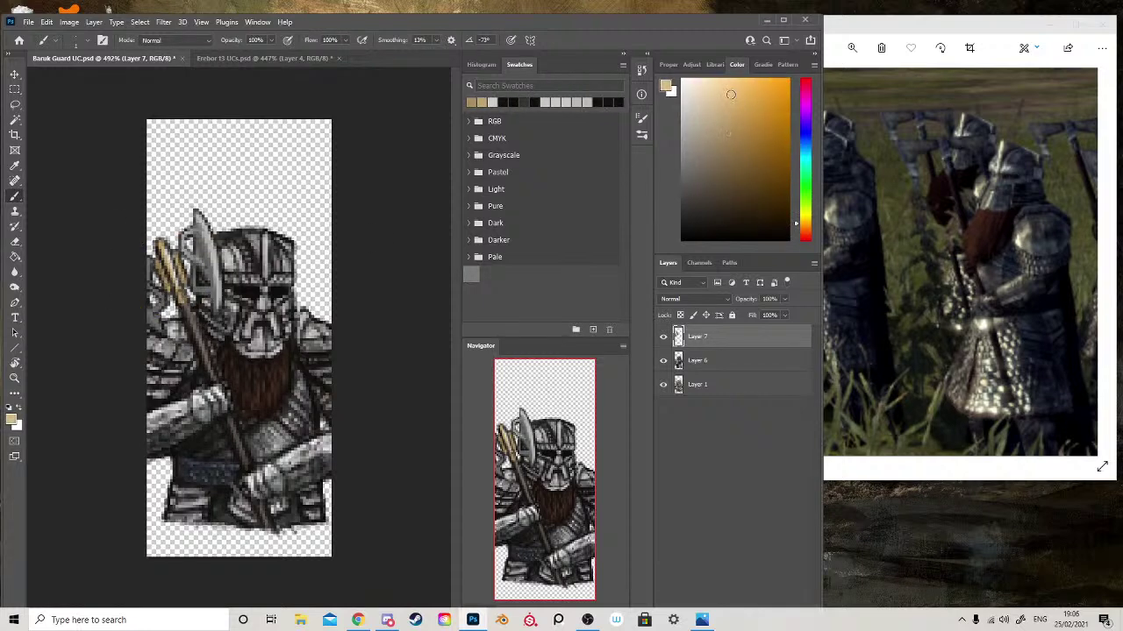
{"action": "left_click", "coordinate": [725, 93]}
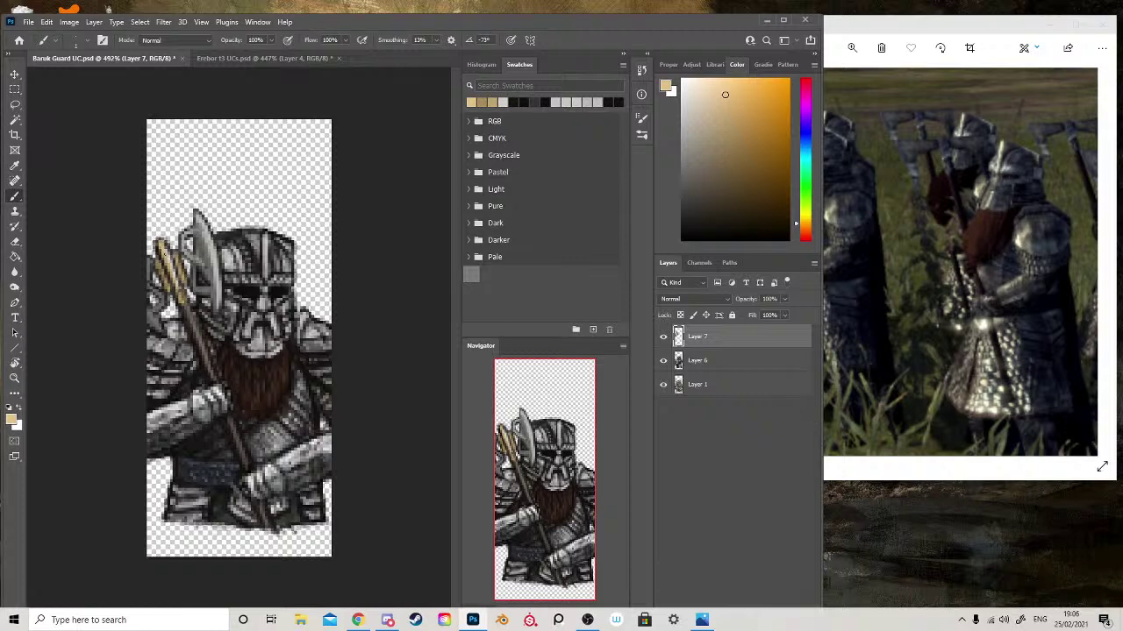